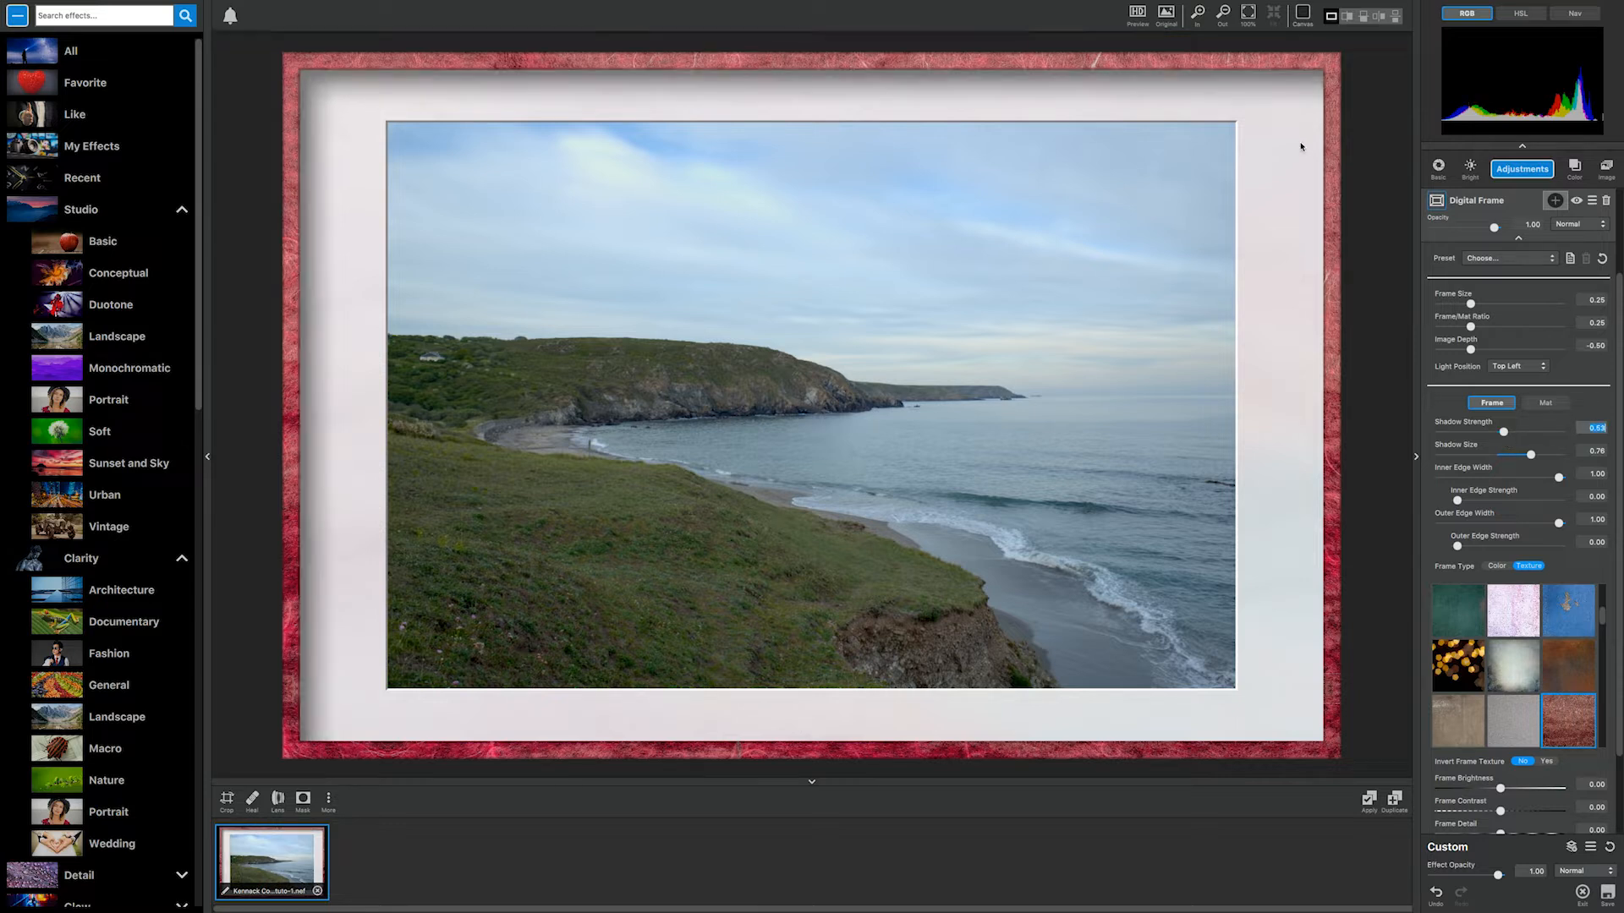
Step: Set the digital frame's shadow strength to about 0.78, shadow size to about 0.93 and image depth to -0.94
left_click_drag(1504, 432, 1534, 433)
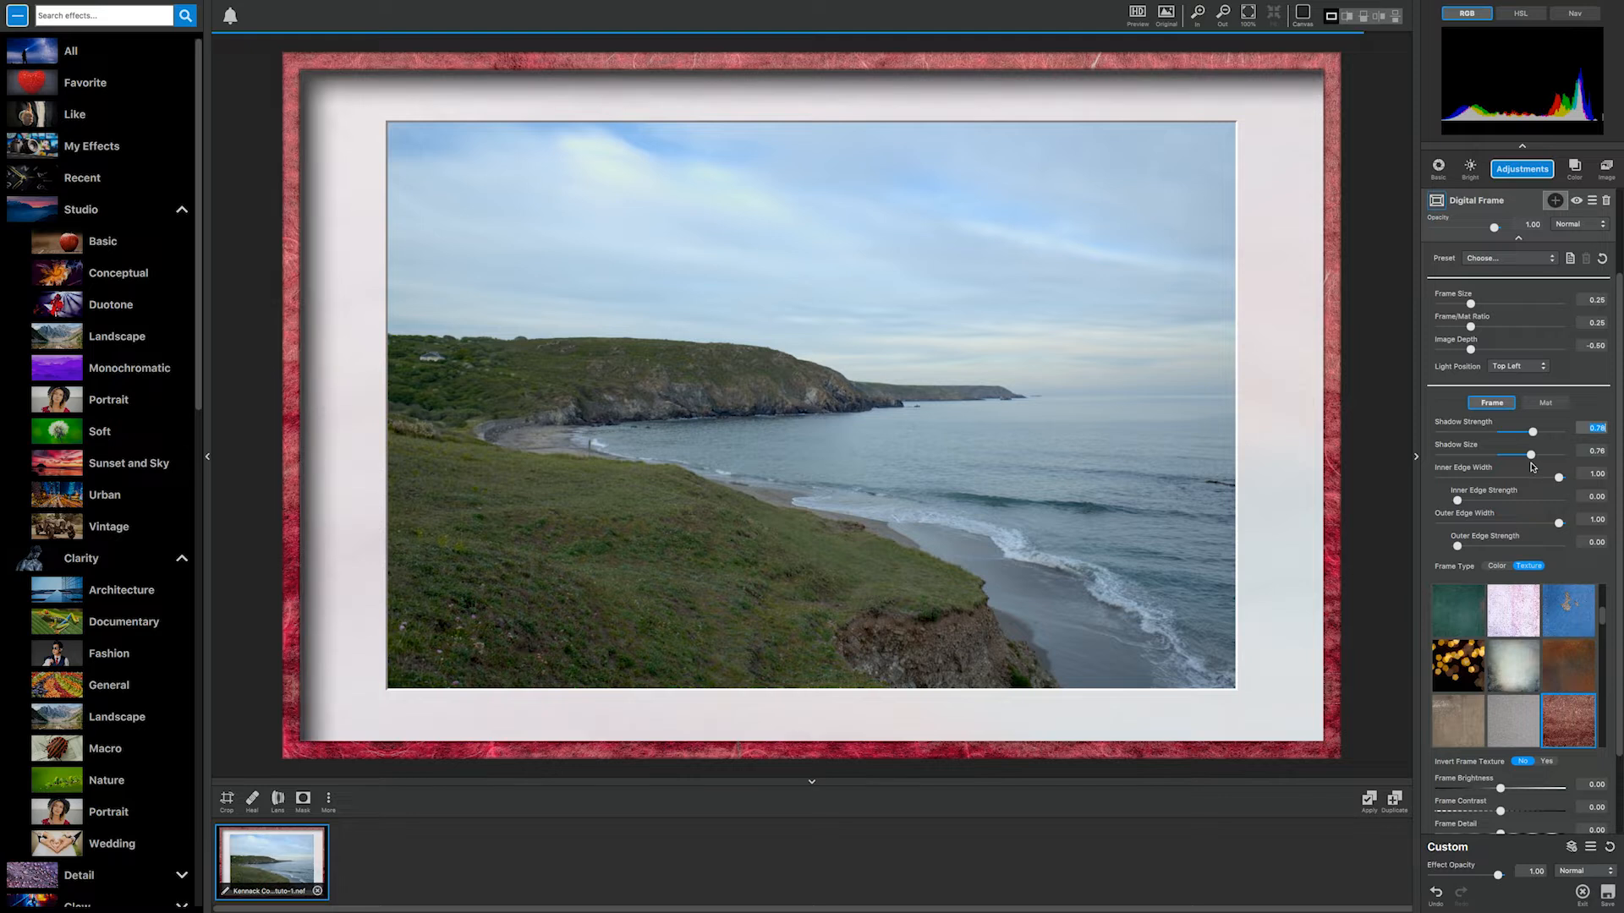
left_click_drag(1531, 457, 1550, 455)
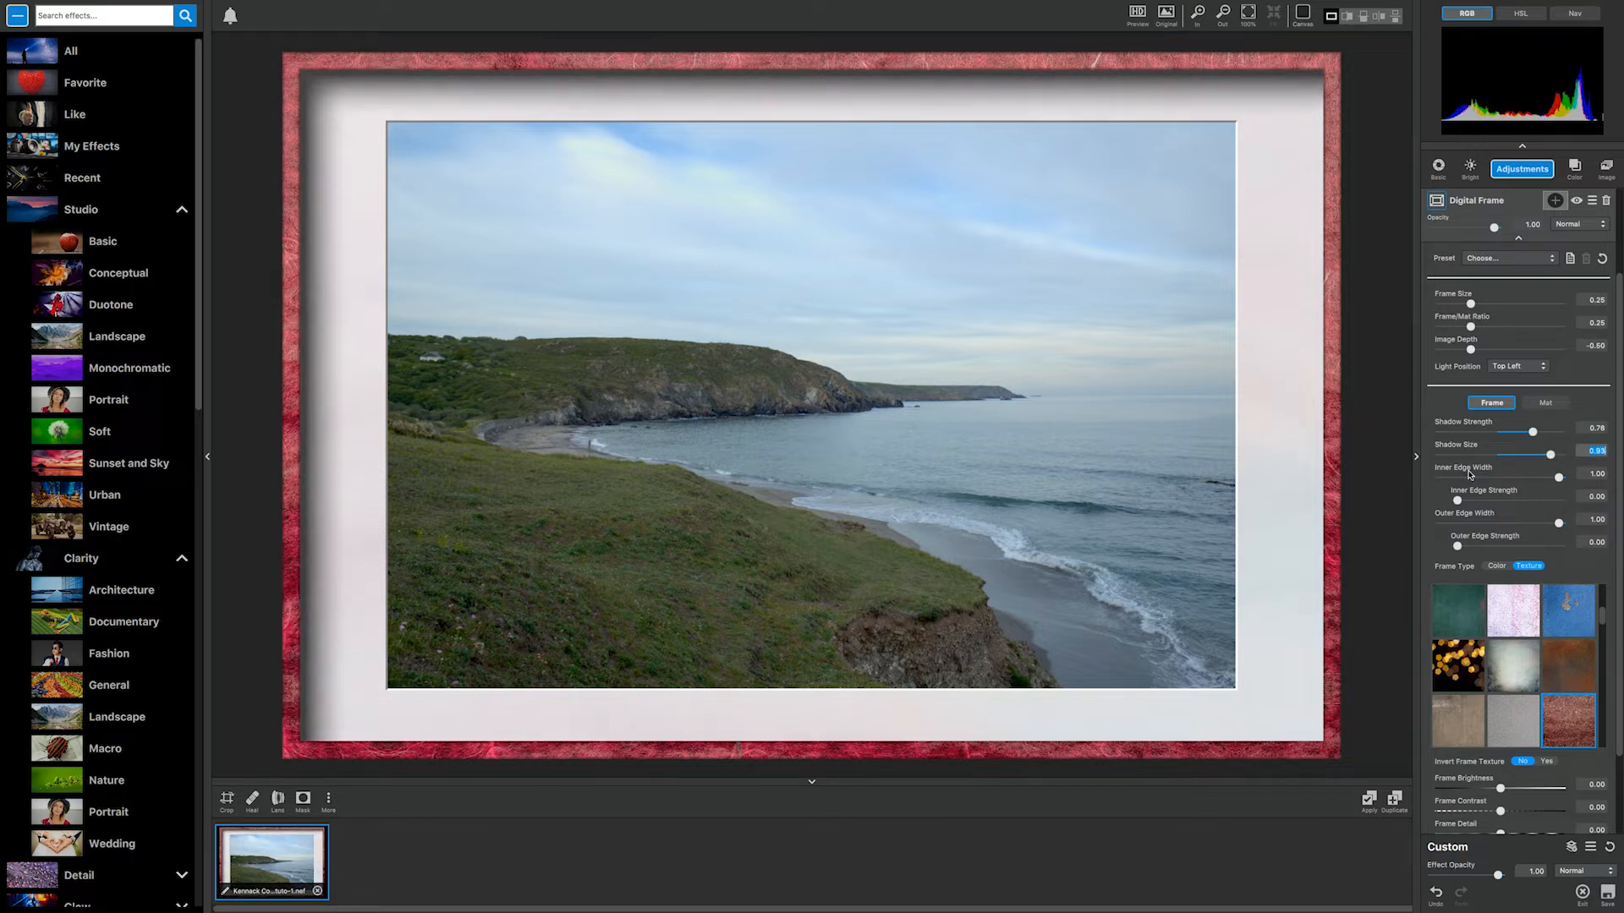
left_click_drag(1472, 354, 1491, 353)
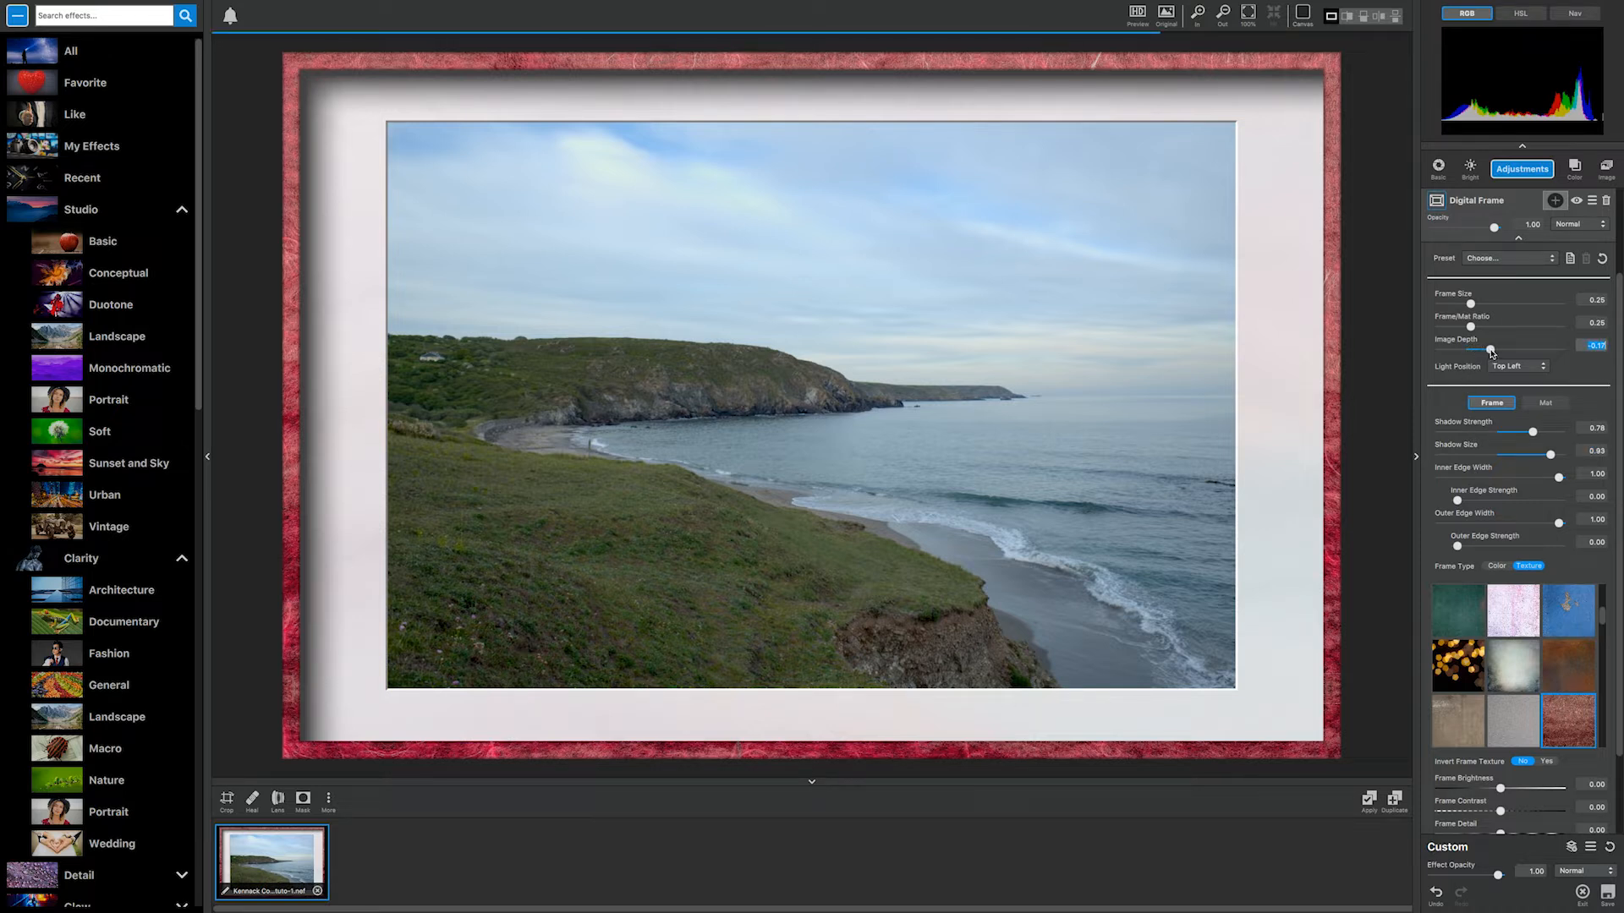
left_click_drag(1490, 351, 1448, 352)
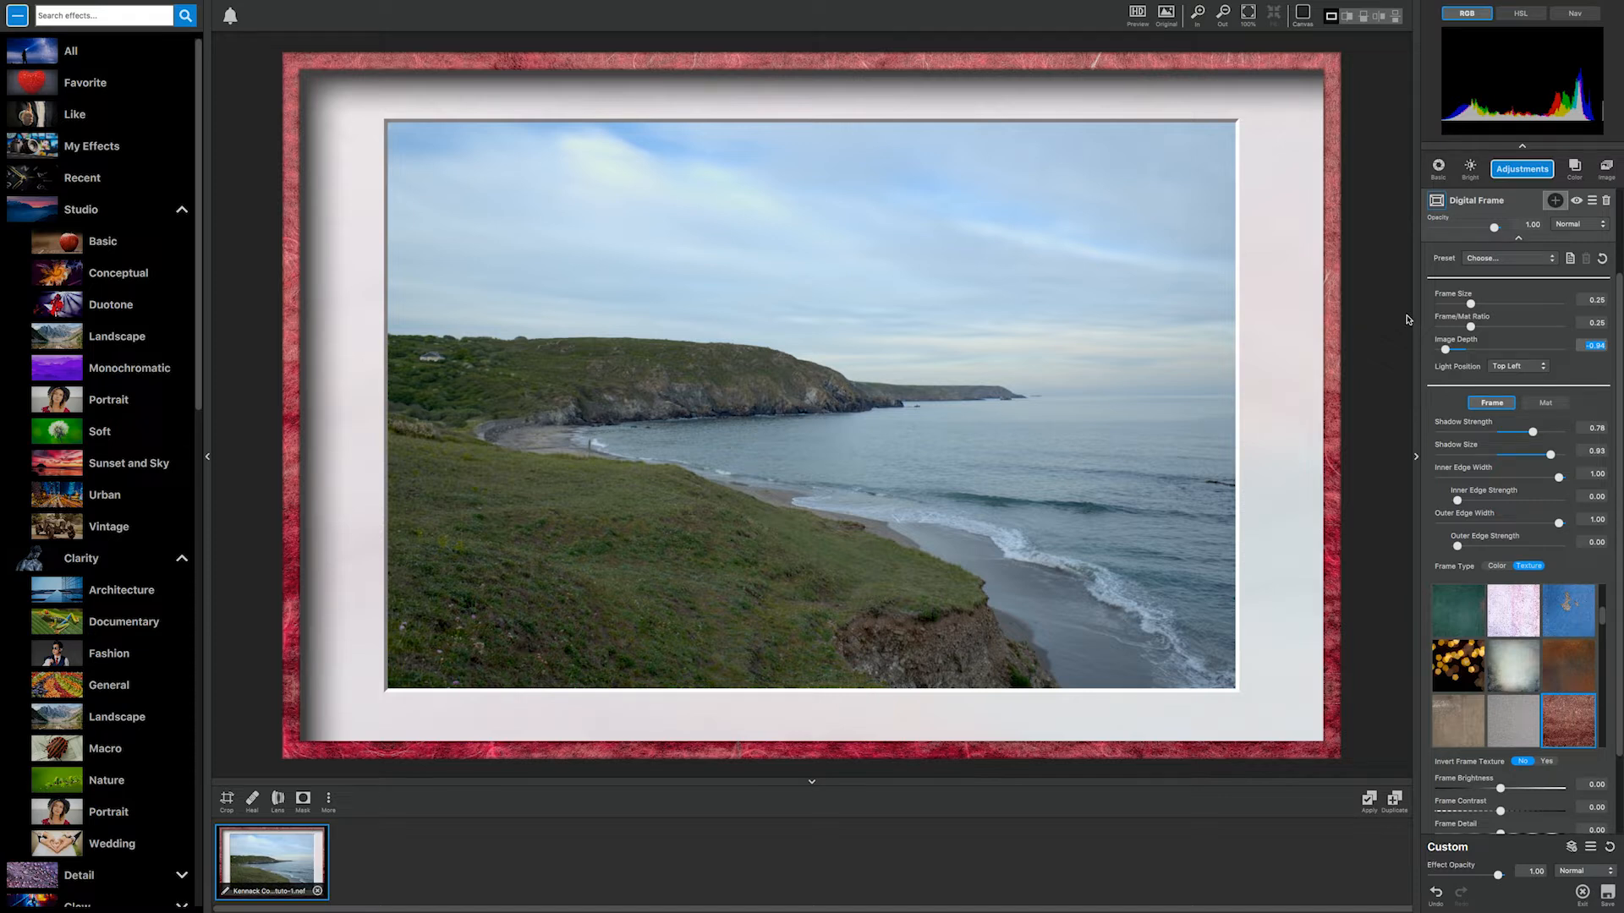
Step: Try several textures on the frame, including a plain blue one, a pale green-and-white one and a dark burgundy one
left_click(1553, 617)
scroll(1561, 681, "down", 2)
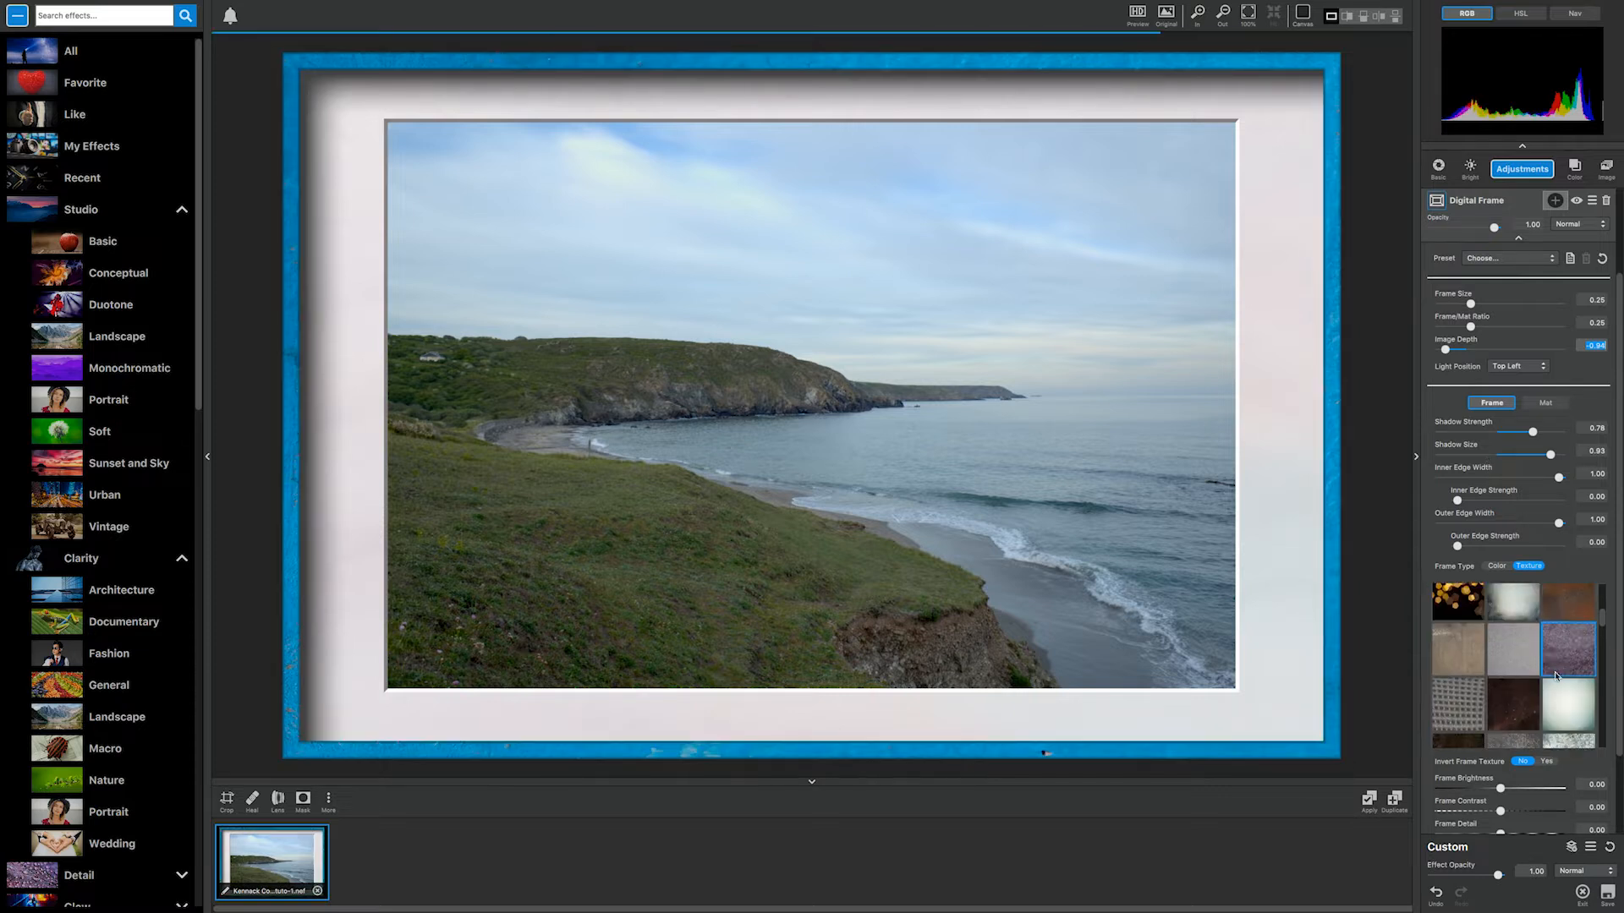
left_click(1557, 669)
scroll(1539, 660, "down", 2)
left_click(1517, 644)
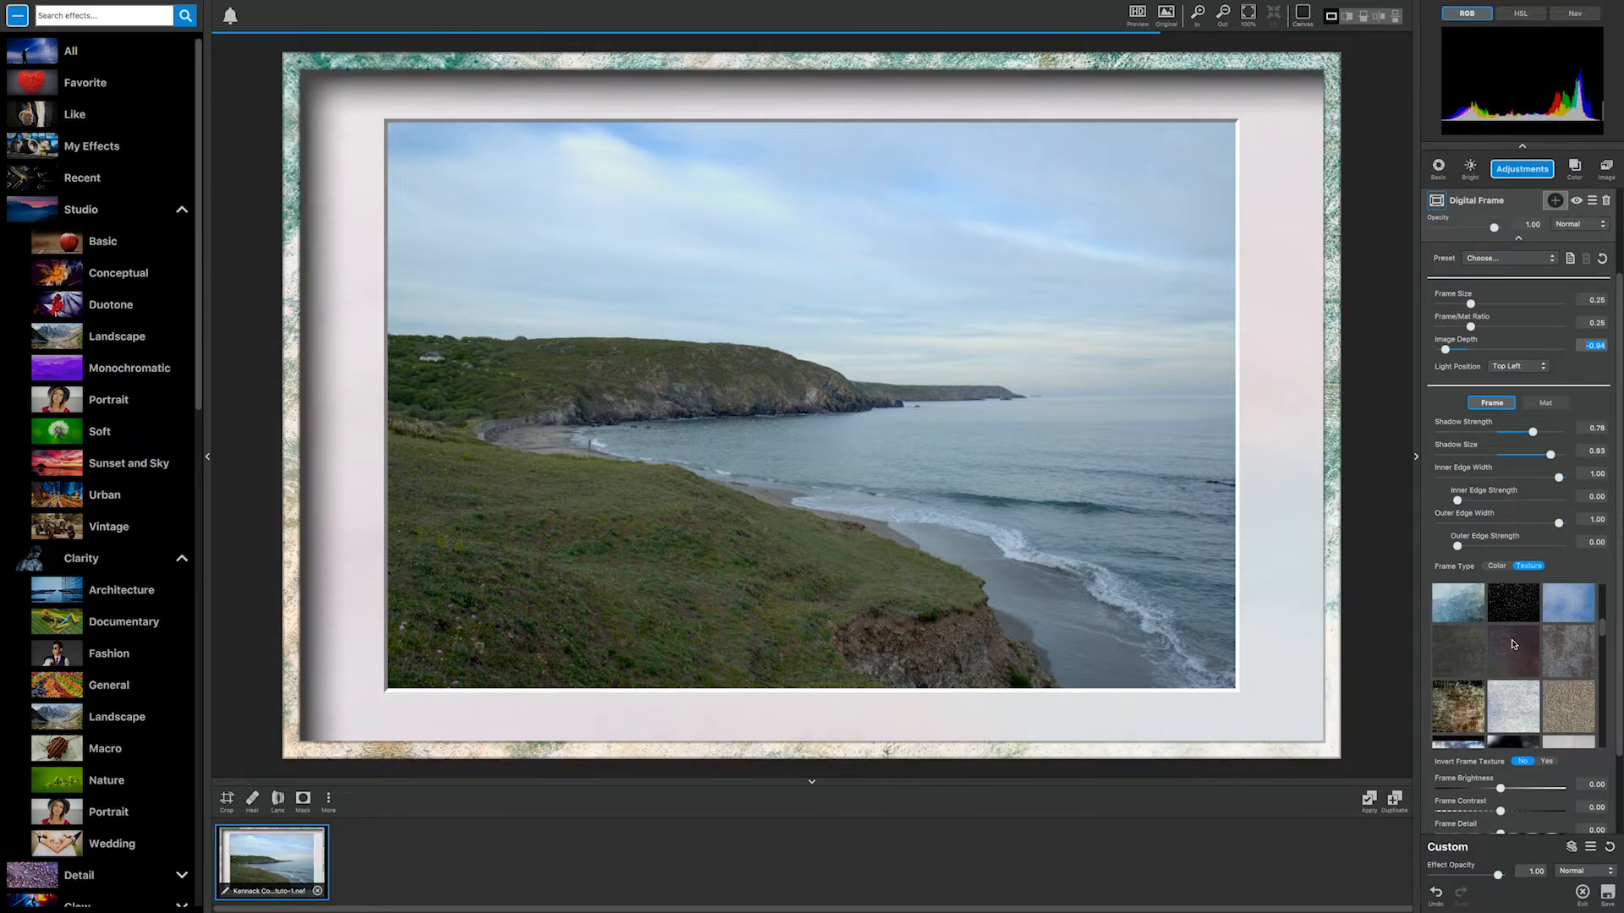
scroll(1513, 645, "down", 1)
left_click(1513, 644)
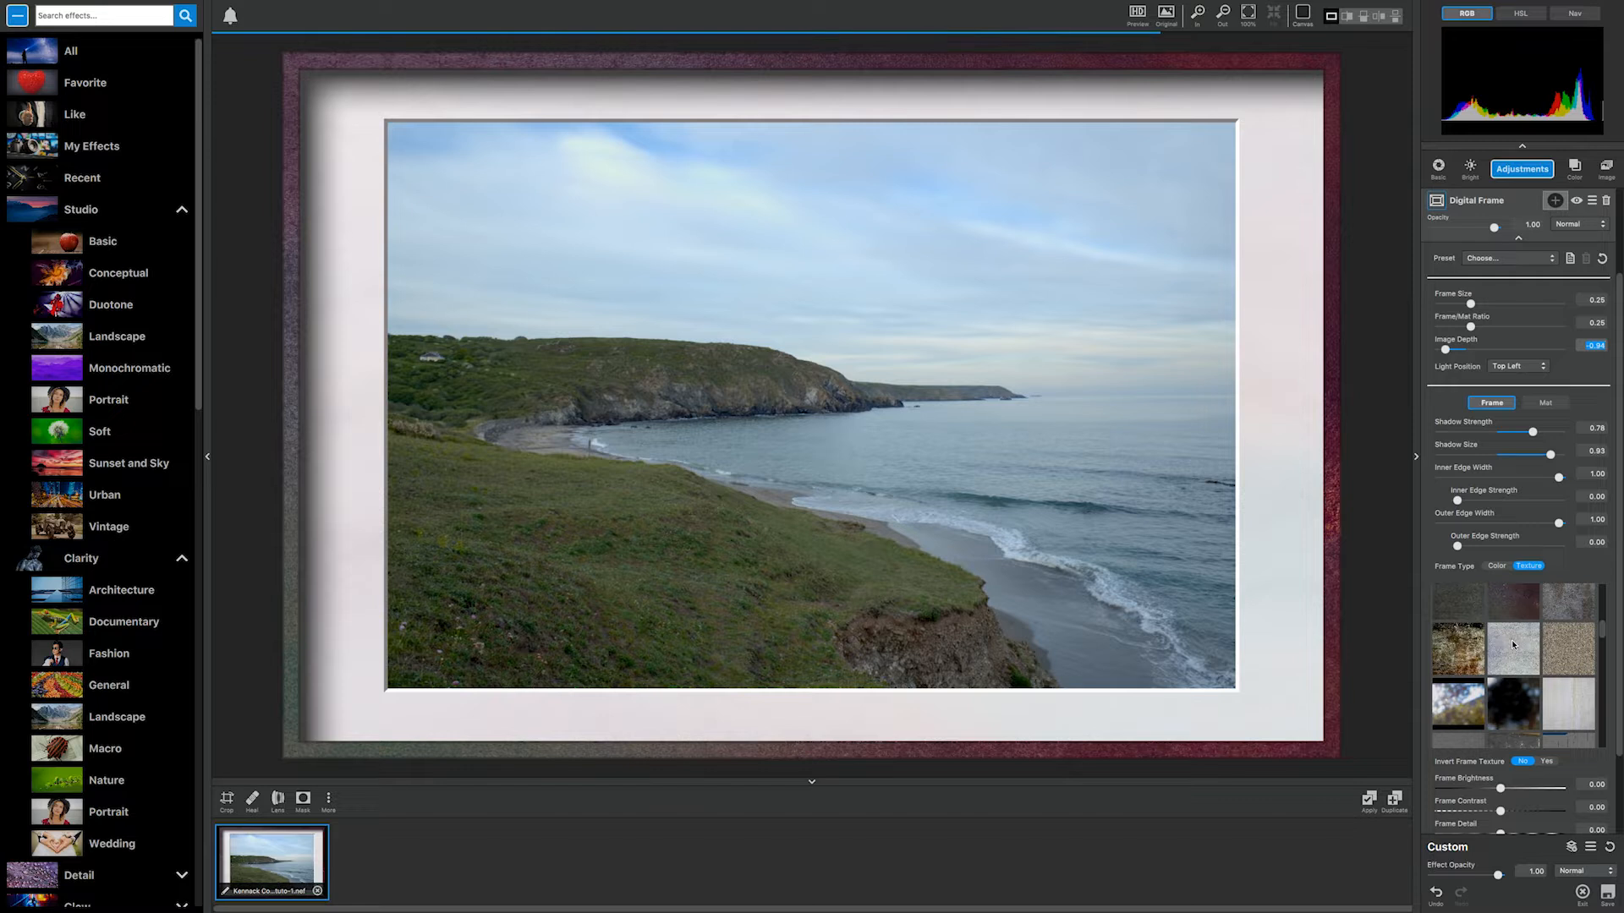
Step: Switch the frame type to a solid color and choose a dark violet-blue from the custom color wheel
left_click(1496, 566)
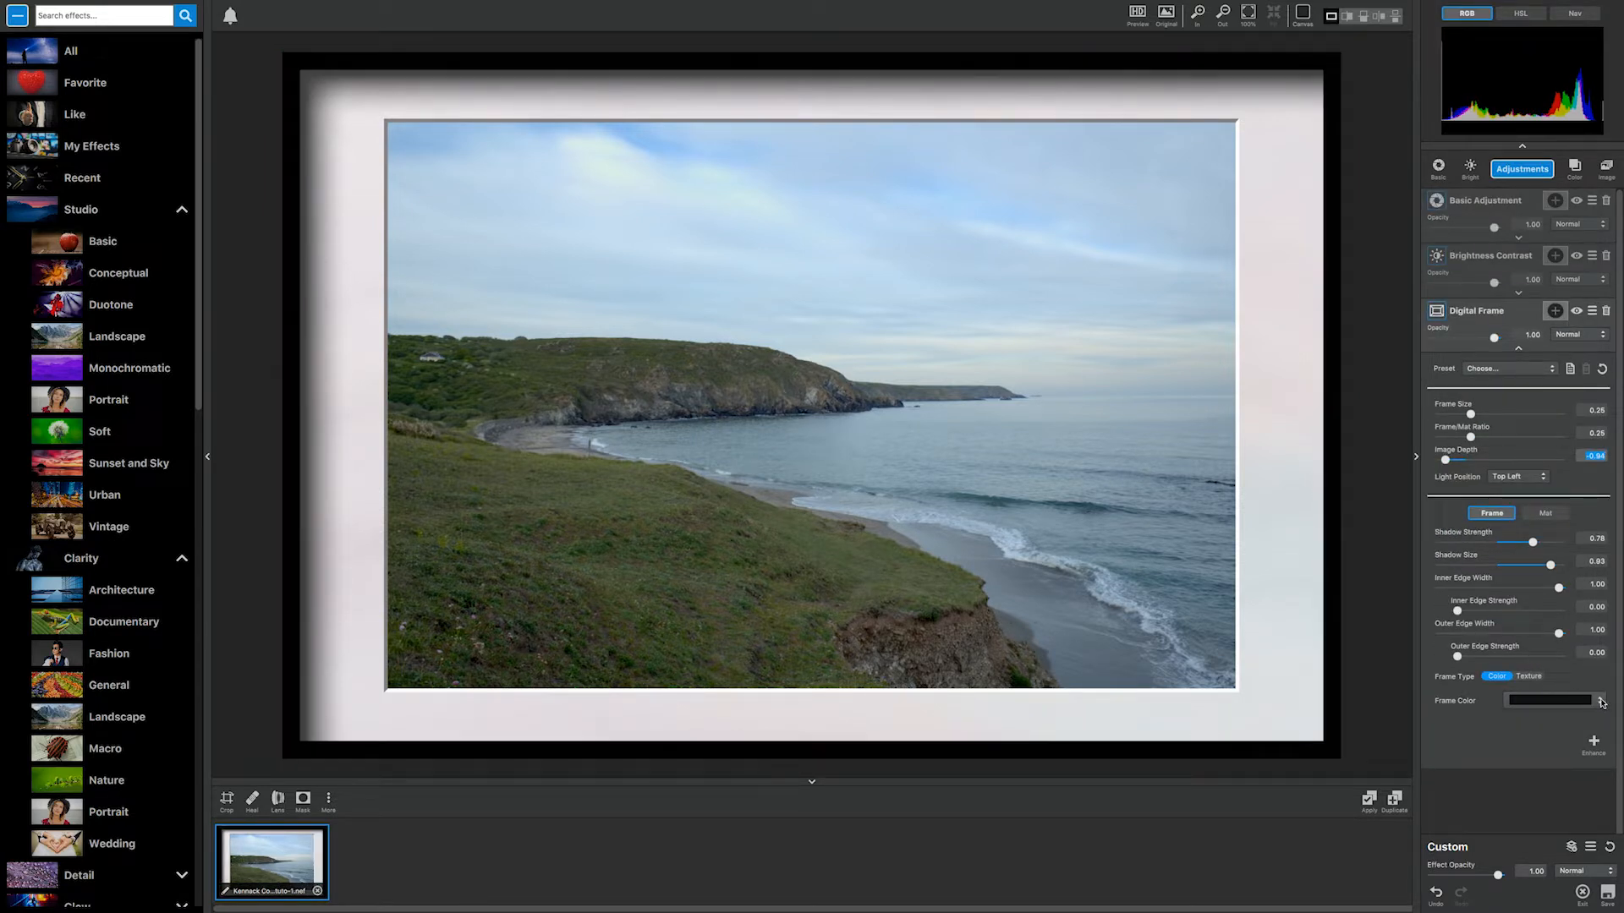
left_click(1601, 702)
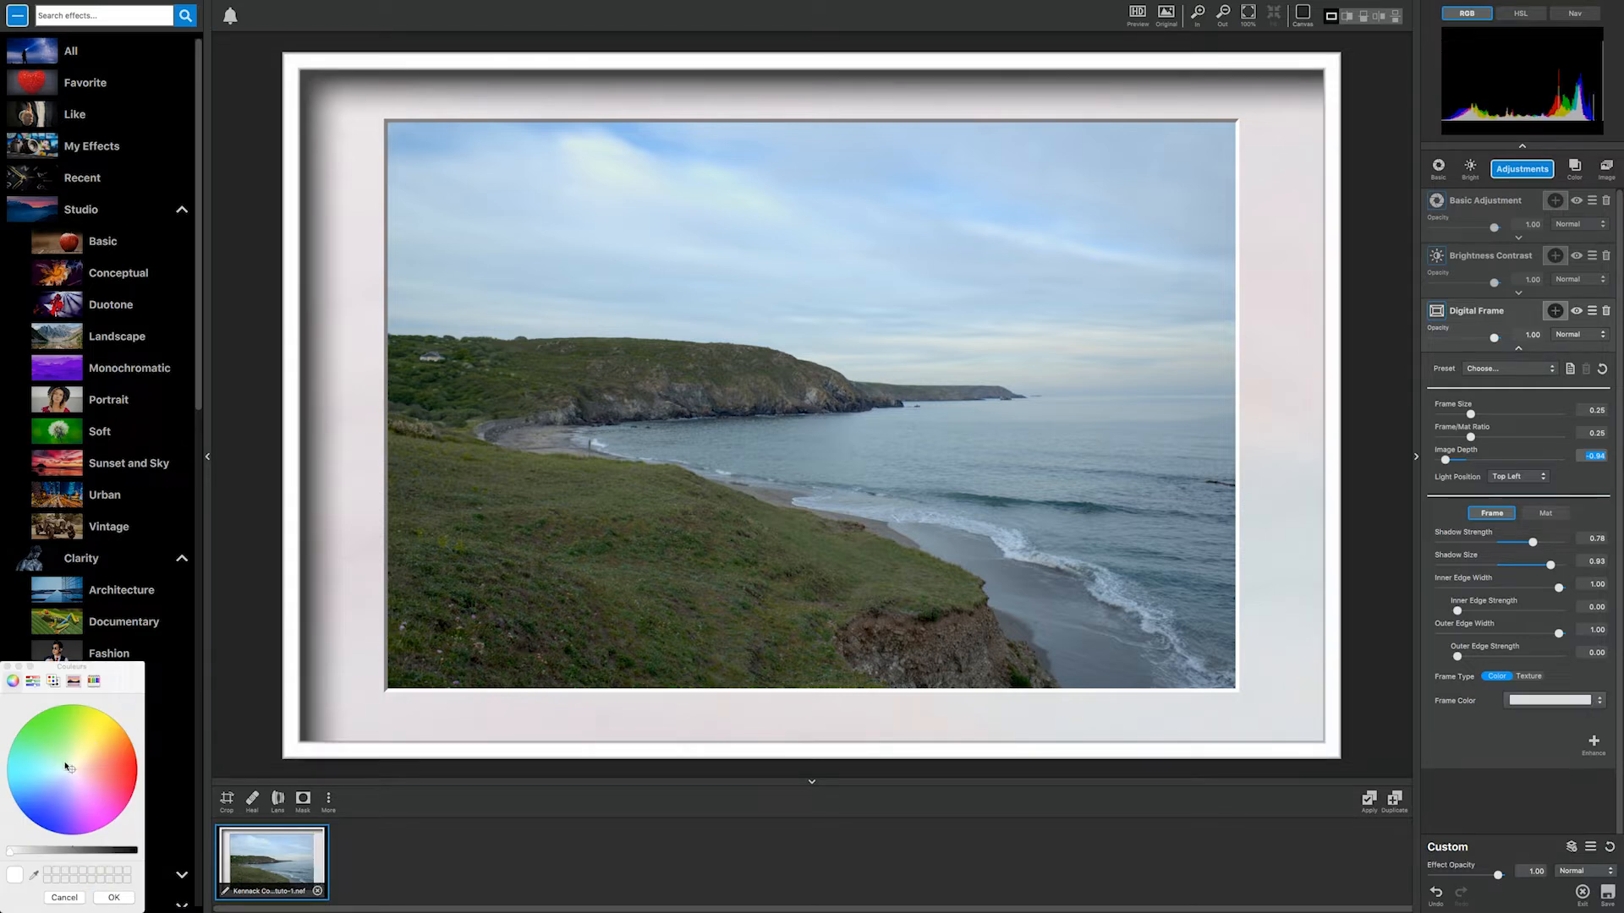
left_click_drag(117, 676, 879, 500)
mouse_move(836, 596)
left_mouse_down()
mouse_move(819, 629)
mouse_move(835, 623)
left_mouse_up()
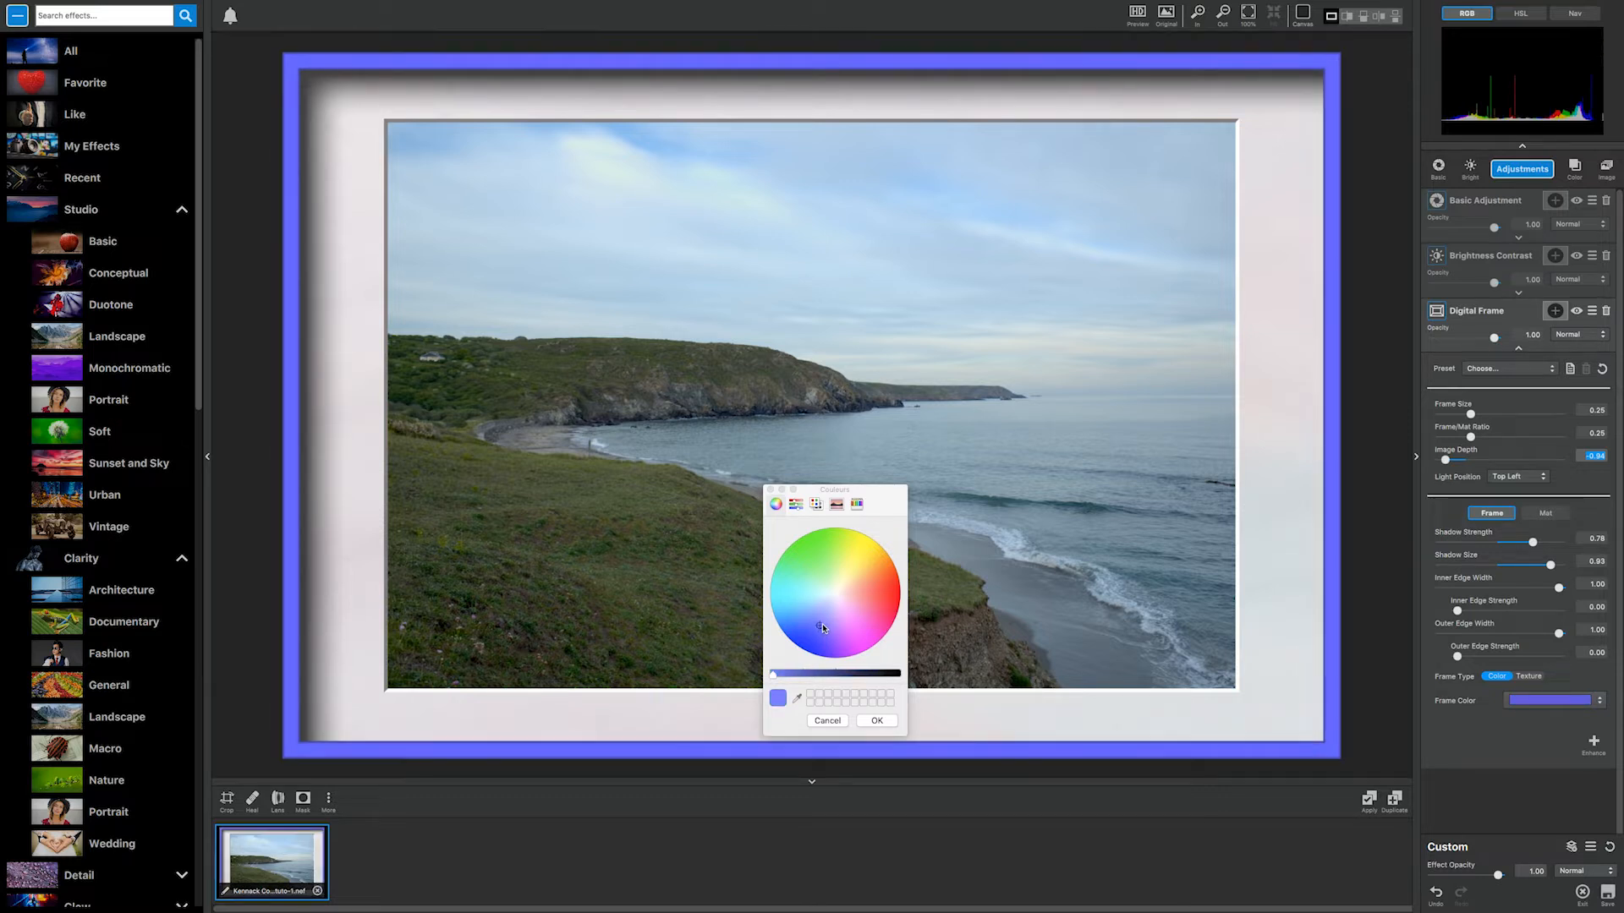
left_click_drag(775, 676, 845, 675)
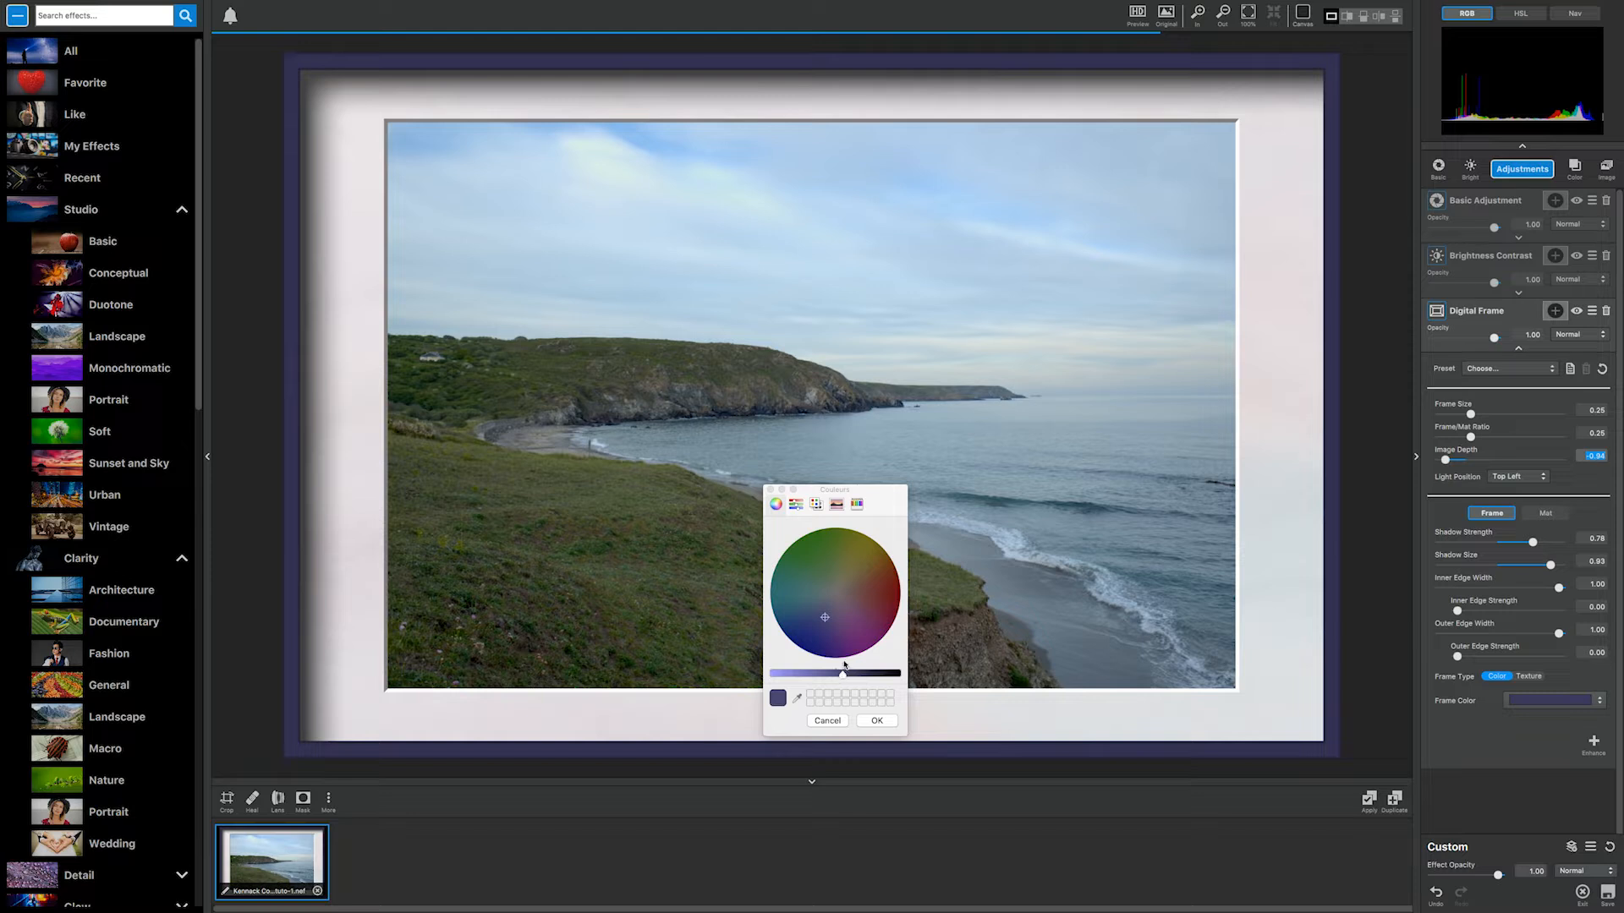
Step: Try a 63% gray frame color with the grayscale slider, change it to white and close the color picker
left_click(796, 505)
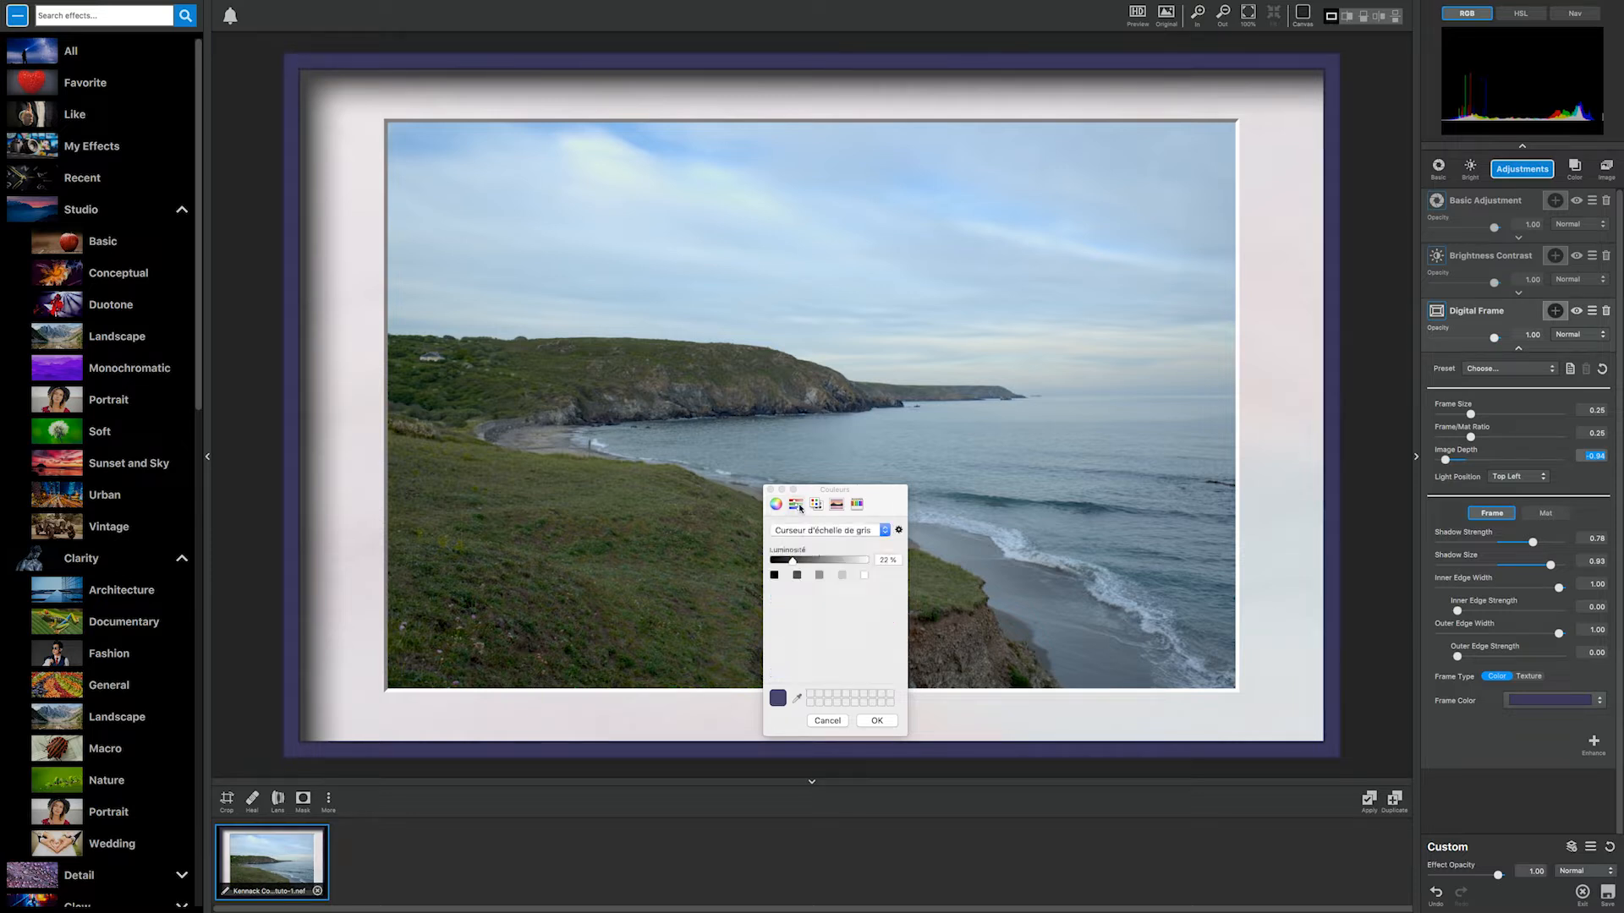
left_click_drag(795, 563, 832, 563)
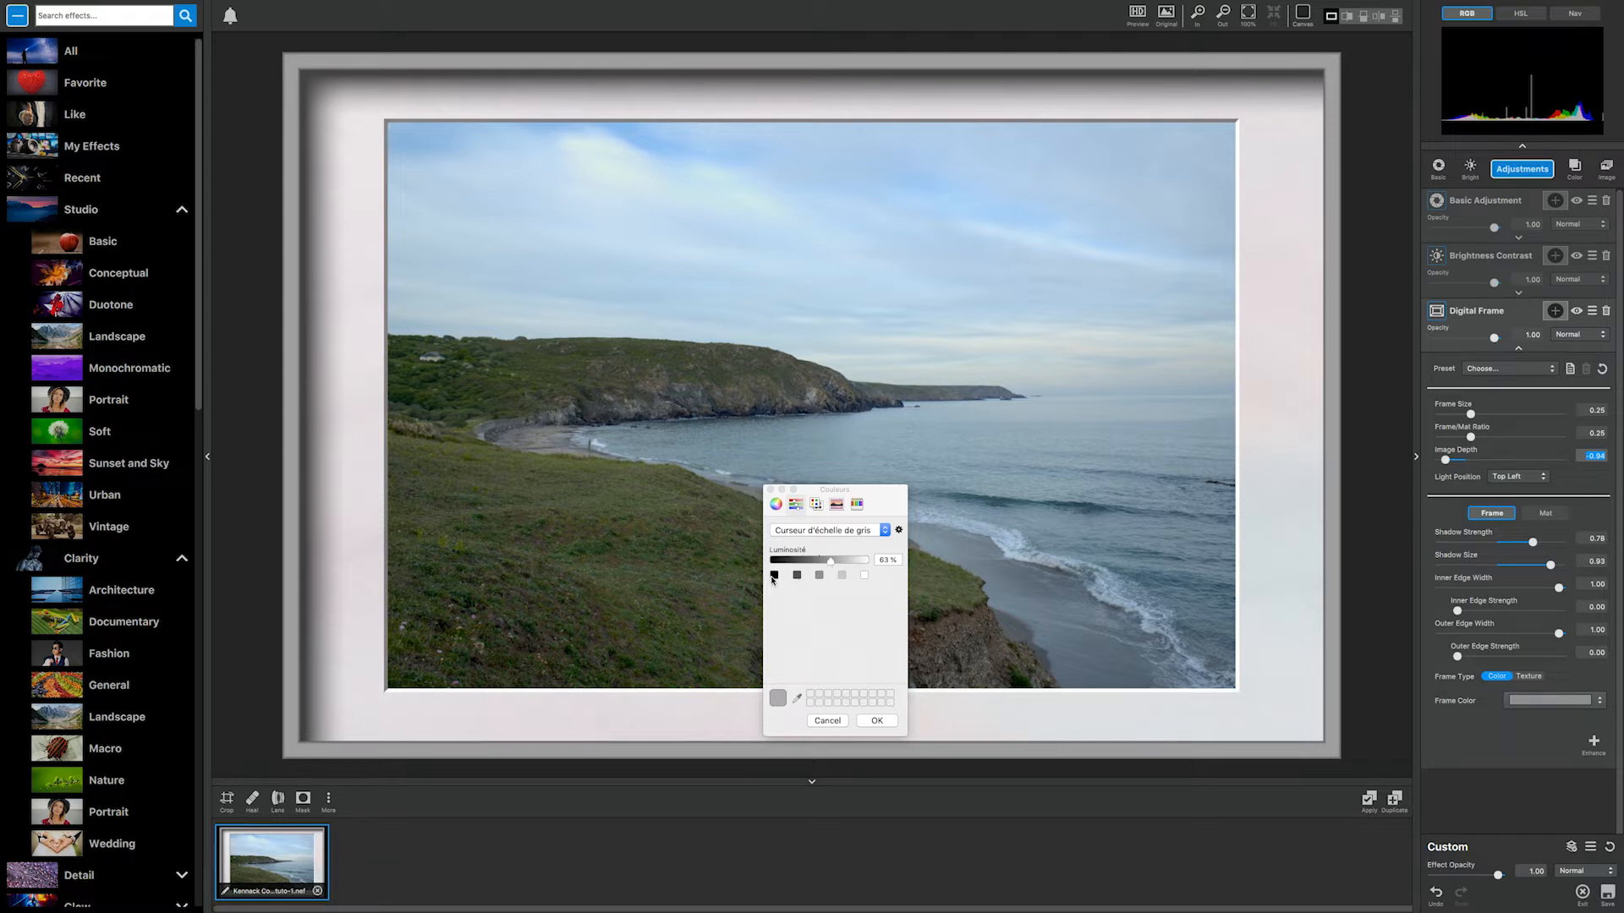
left_click(770, 490)
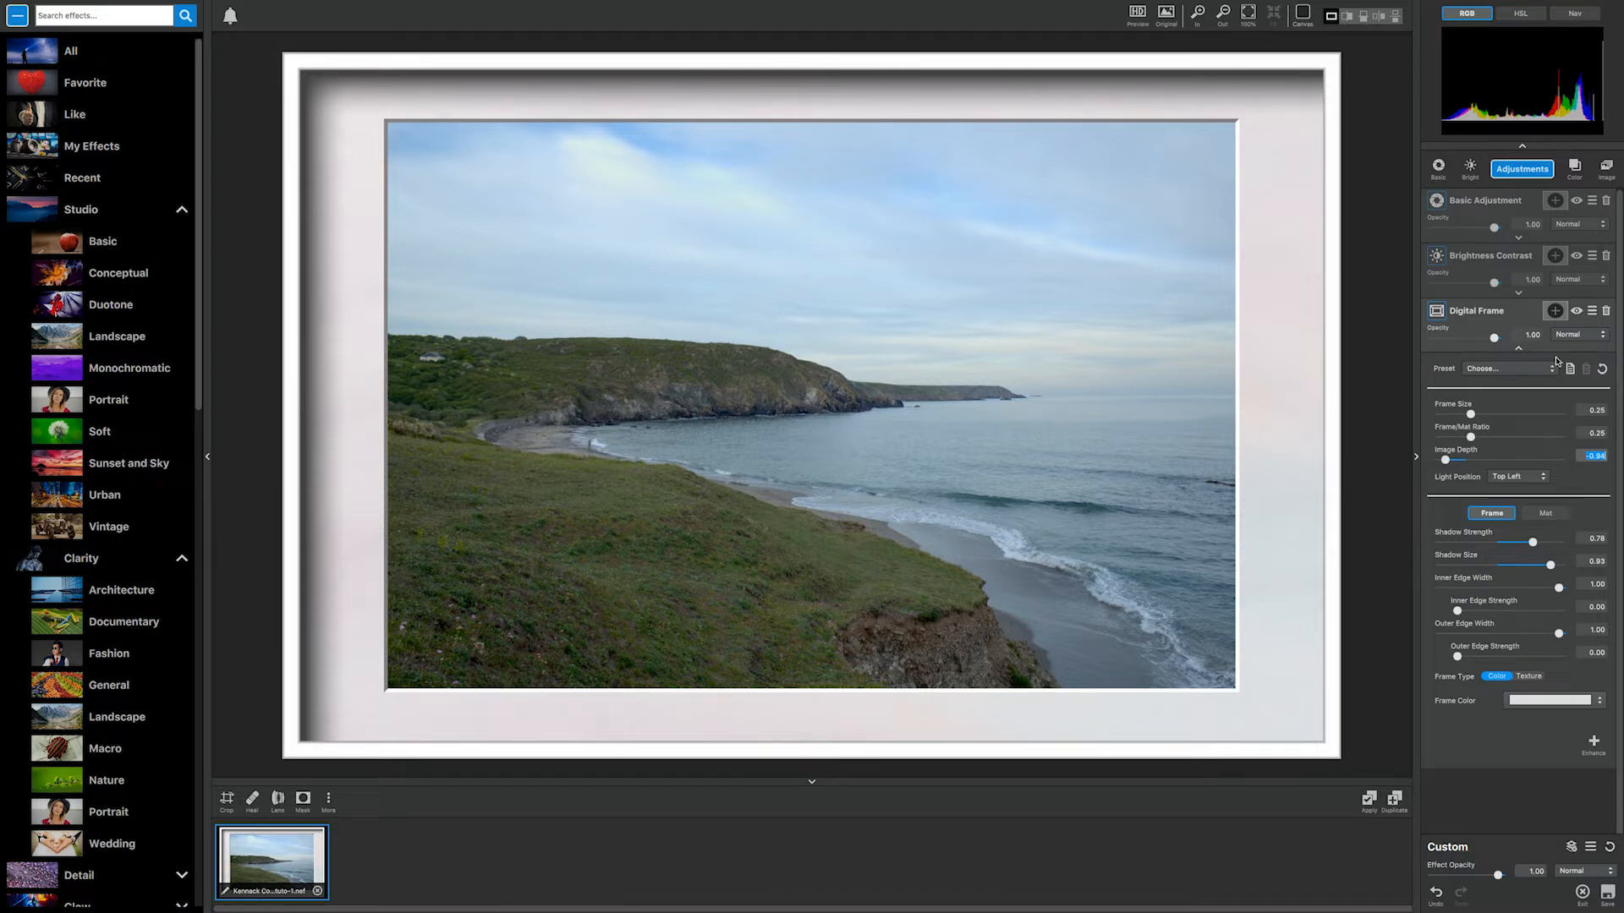
Step: Delete the Digital Frame adjustment and add an Edge Exposure adjustment in its place
left_click(1606, 310)
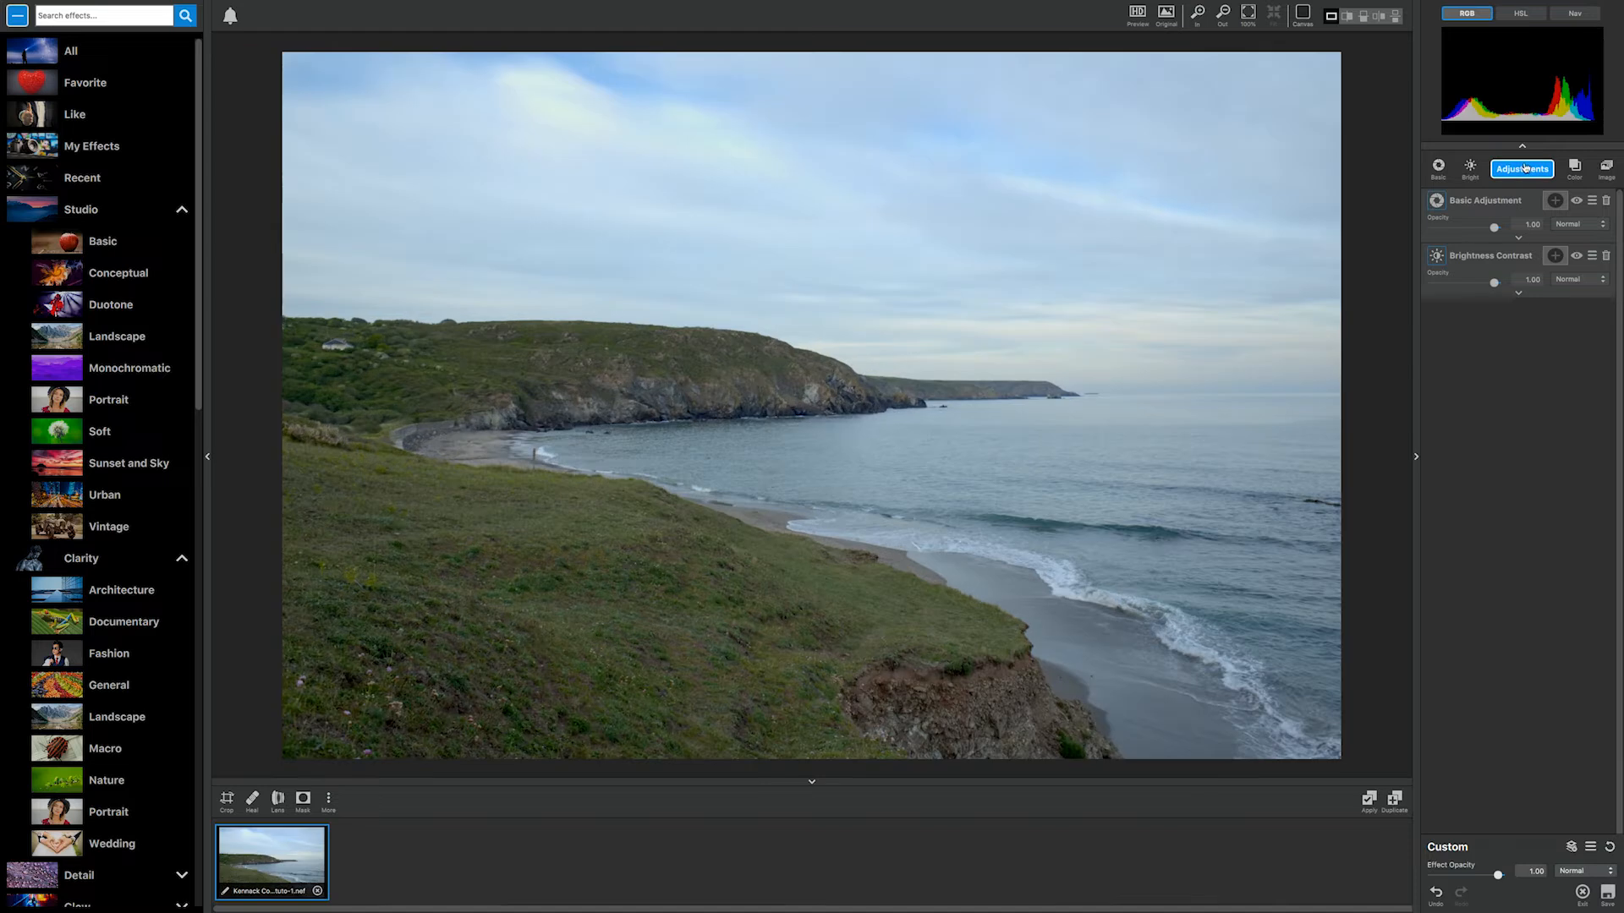
left_click(1526, 168)
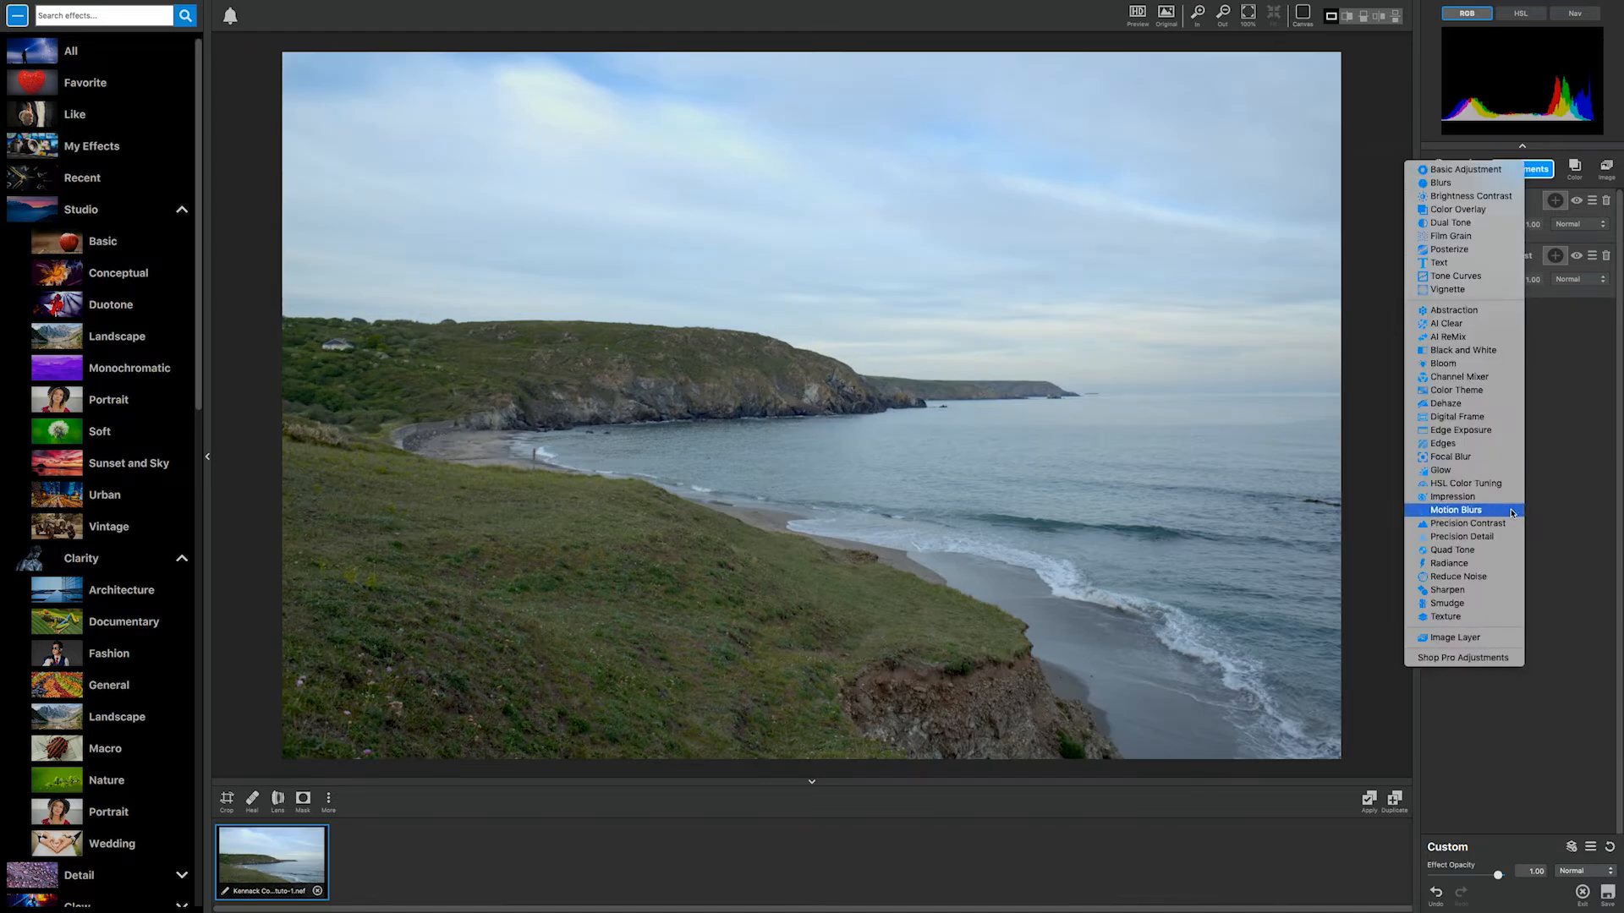
left_click(1486, 433)
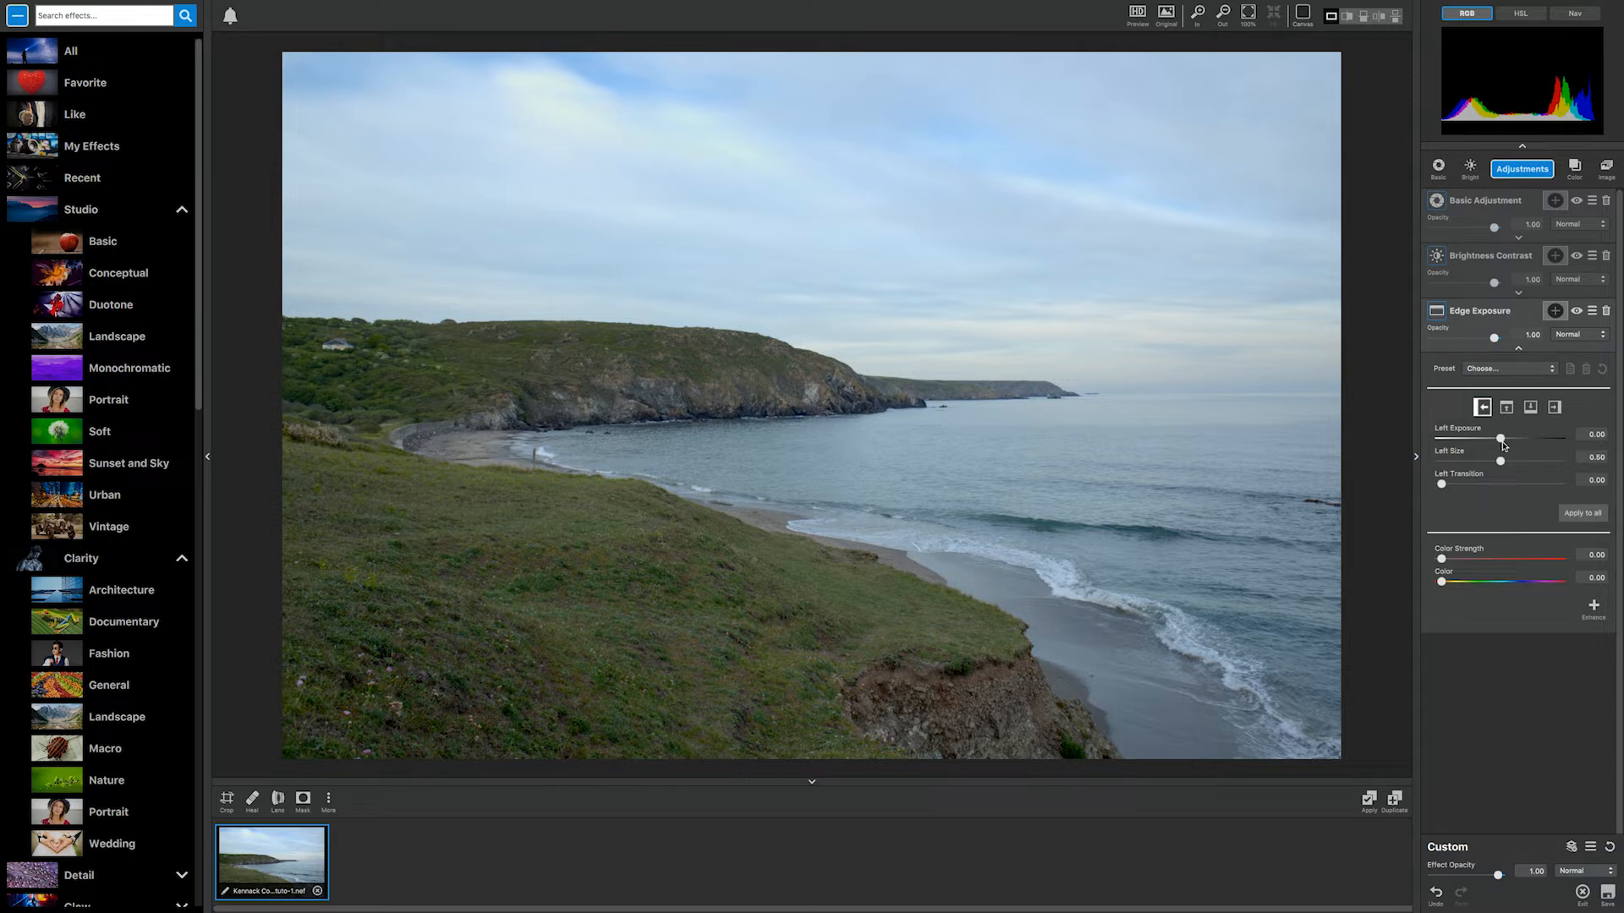
Step: Darken the photo's left edge with exposure 0.14, size 0.57 and transition about 0.45
mouse_move(1503, 439)
left_mouse_down()
mouse_move(1466, 439)
mouse_move(1511, 438)
left_mouse_up()
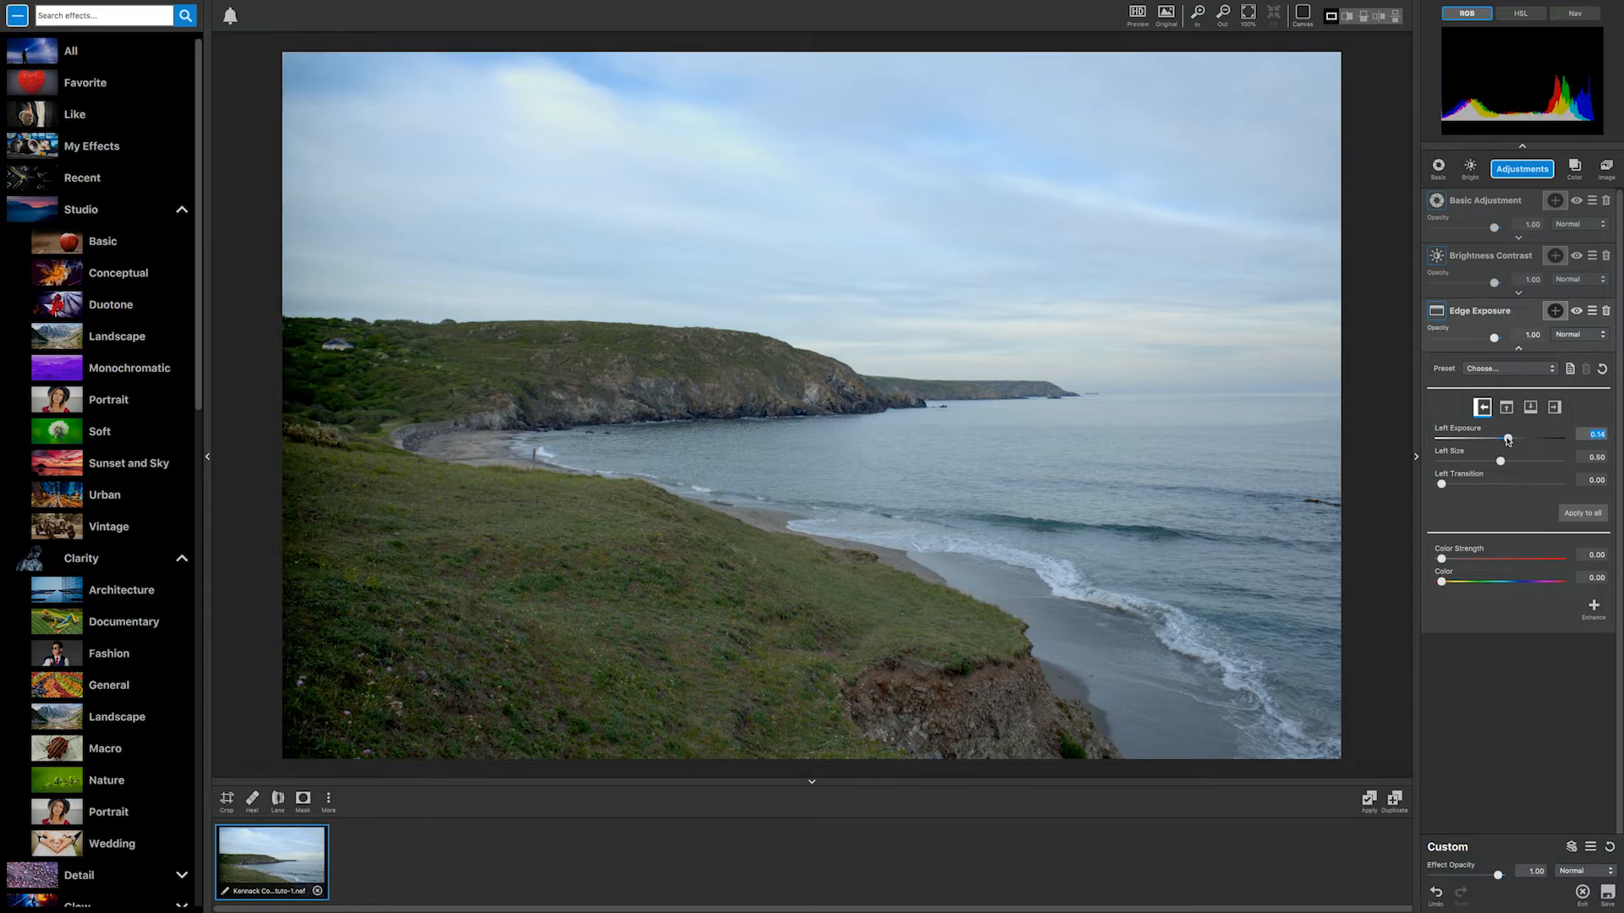
left_click(1446, 484)
left_click_drag(1450, 484, 1468, 456)
left_click_drag(1468, 462, 1509, 466)
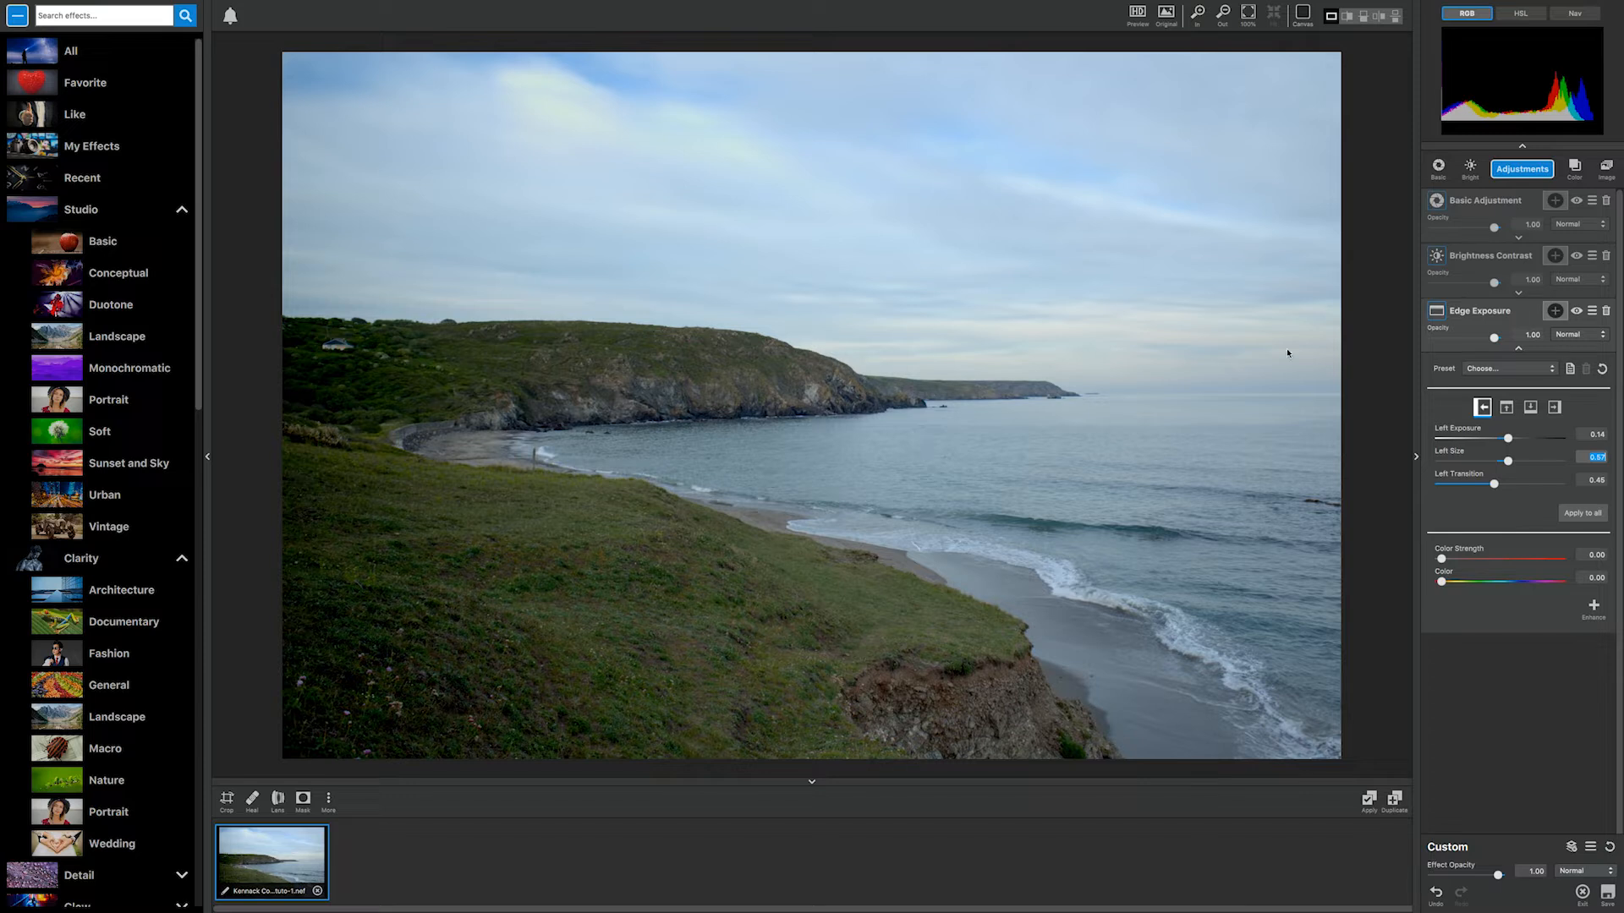
Step: Darken the photo's top, bottom and right edges, giving the right edge exposure 0.27, size 0.57 and transition 0.31
left_click(1506, 406)
left_click_drag(1502, 438, 1471, 486)
left_click(1530, 408)
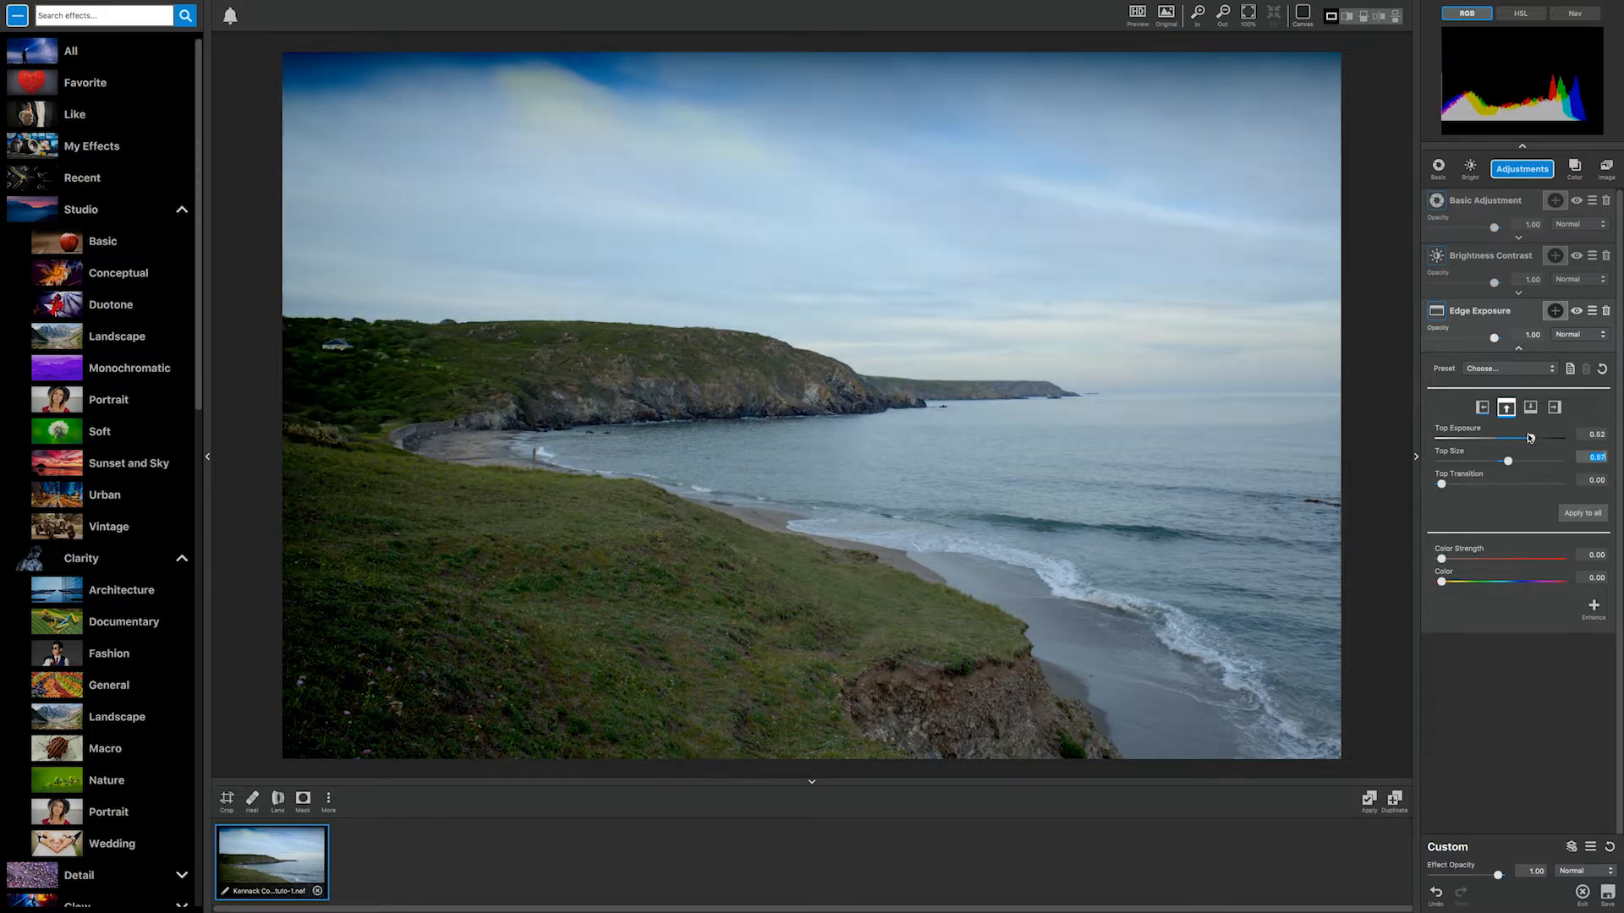
mouse_move(1500, 438)
left_mouse_down()
mouse_move(1521, 438)
mouse_move(1507, 462)
left_mouse_up()
mouse_move(1442, 484)
left_mouse_down()
mouse_move(1480, 485)
mouse_move(1456, 484)
left_mouse_up()
left_click_drag(1521, 439, 1472, 482)
left_click(1555, 407)
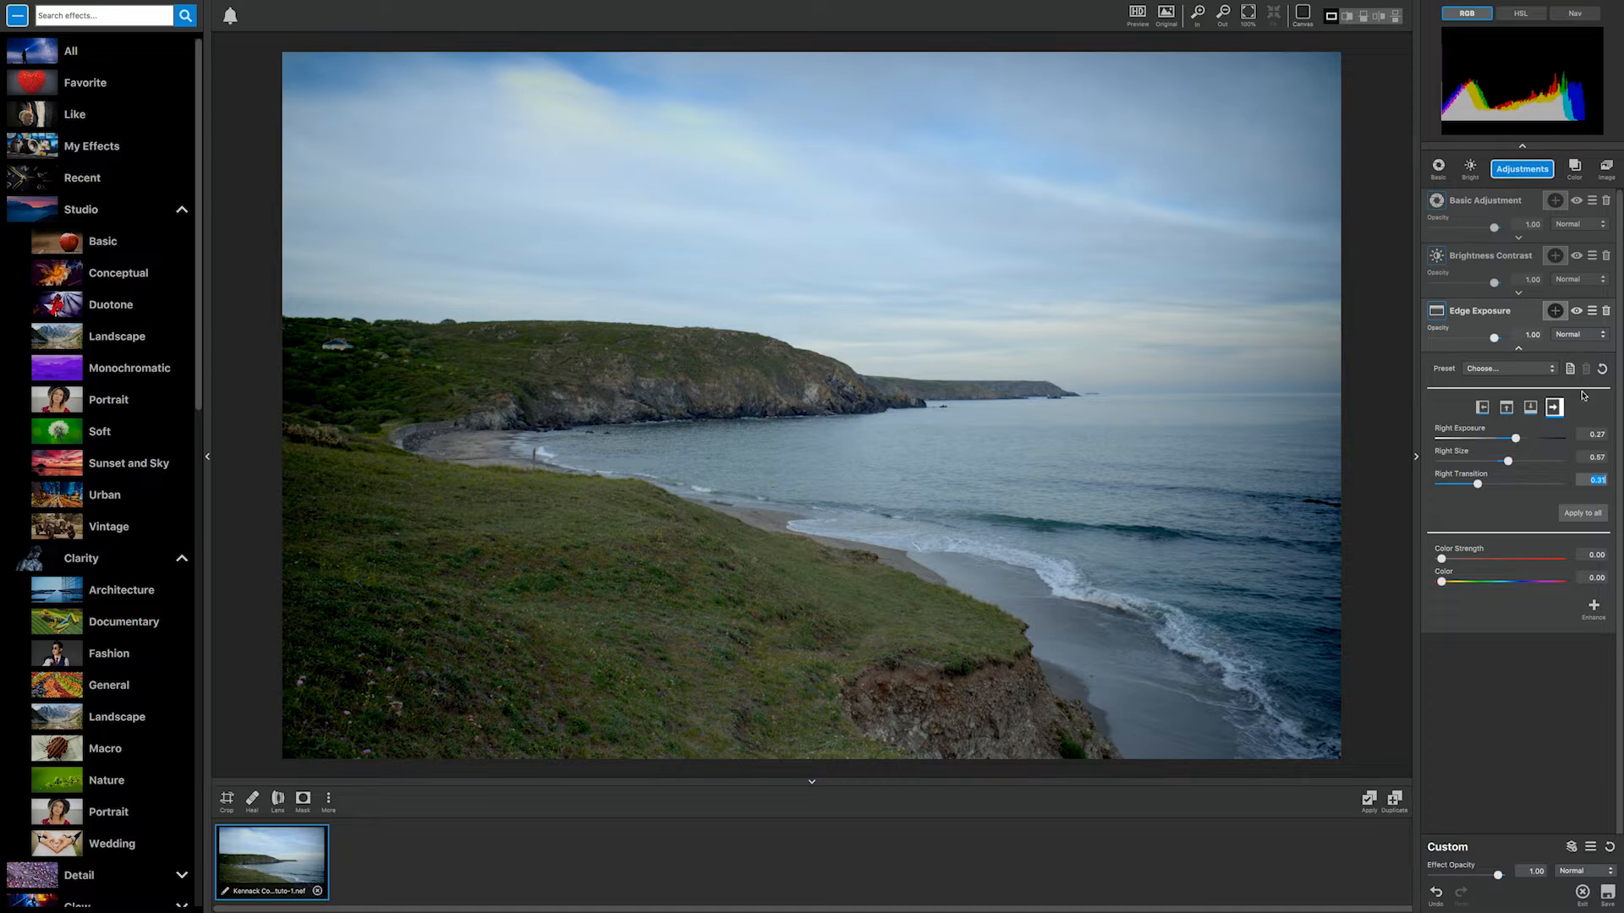
Step: Compare the photo with and without the Edge Exposure adjustment and reopen its settings
left_click(1577, 311)
left_click(1578, 311)
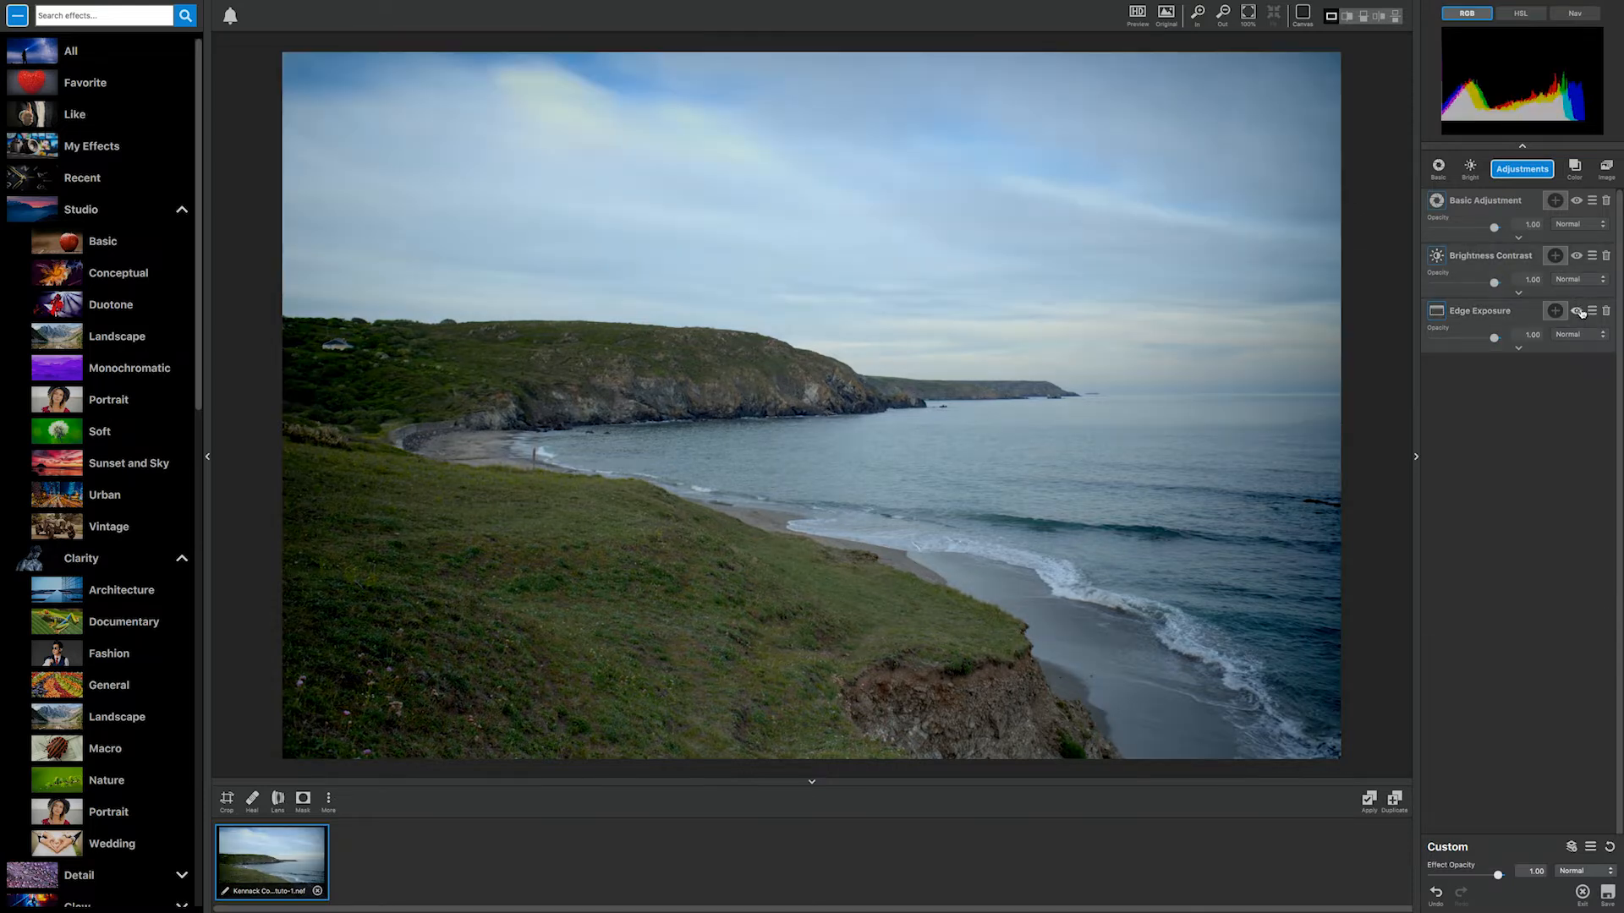
left_click(1518, 347)
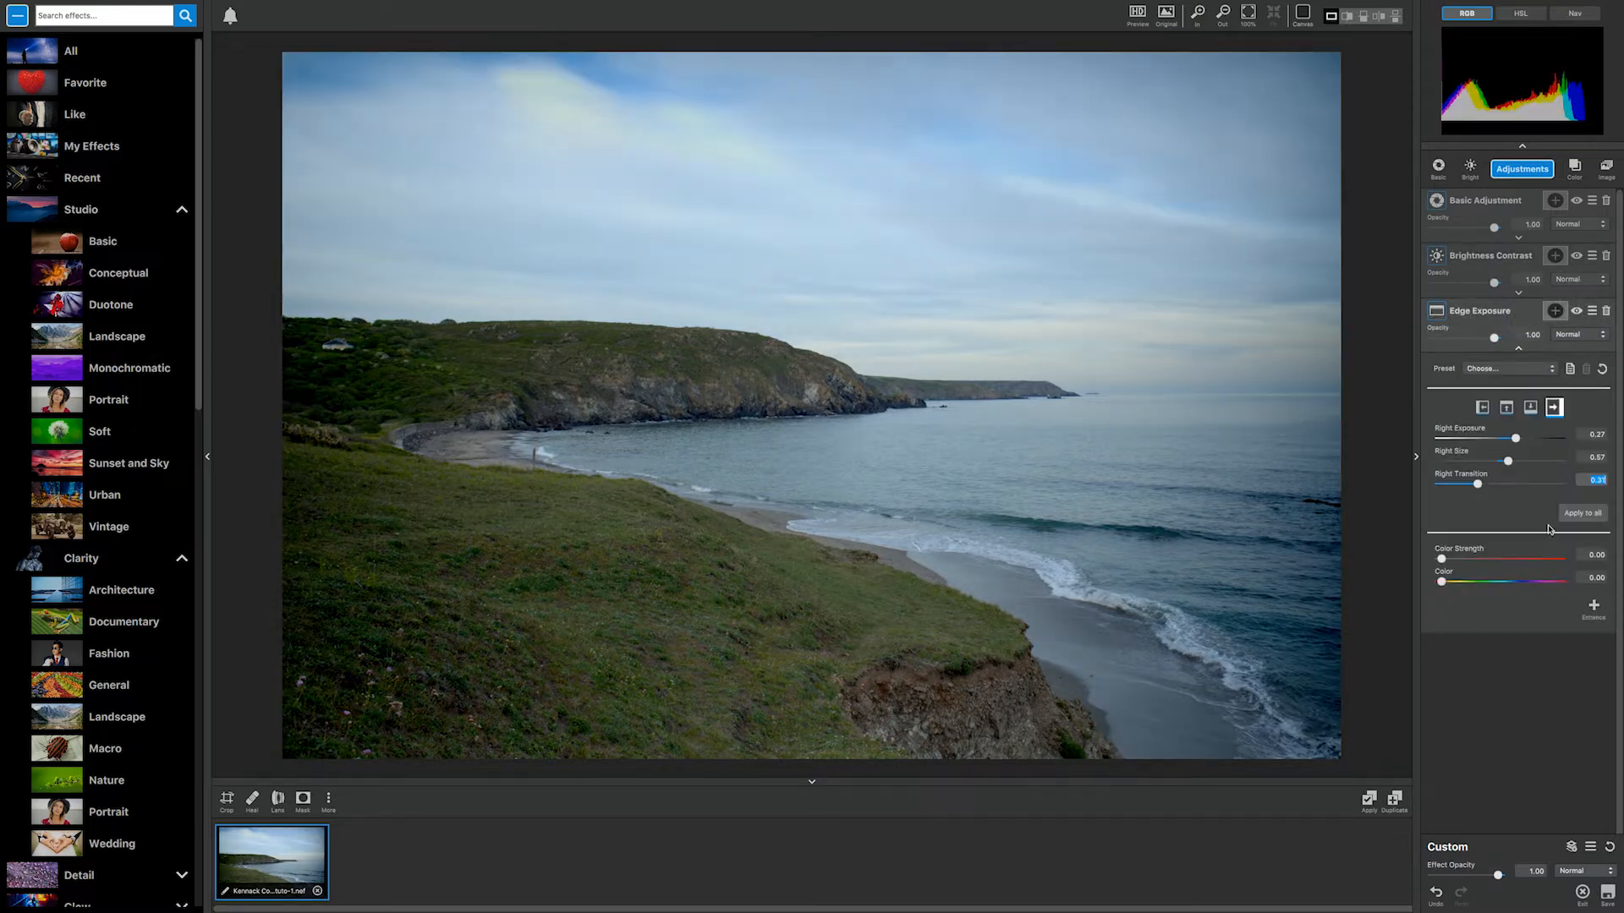
Step: Tint the right edge magenta with color strength about 0.48 and color about 0.78
left_click_drag(1442, 559, 1490, 549)
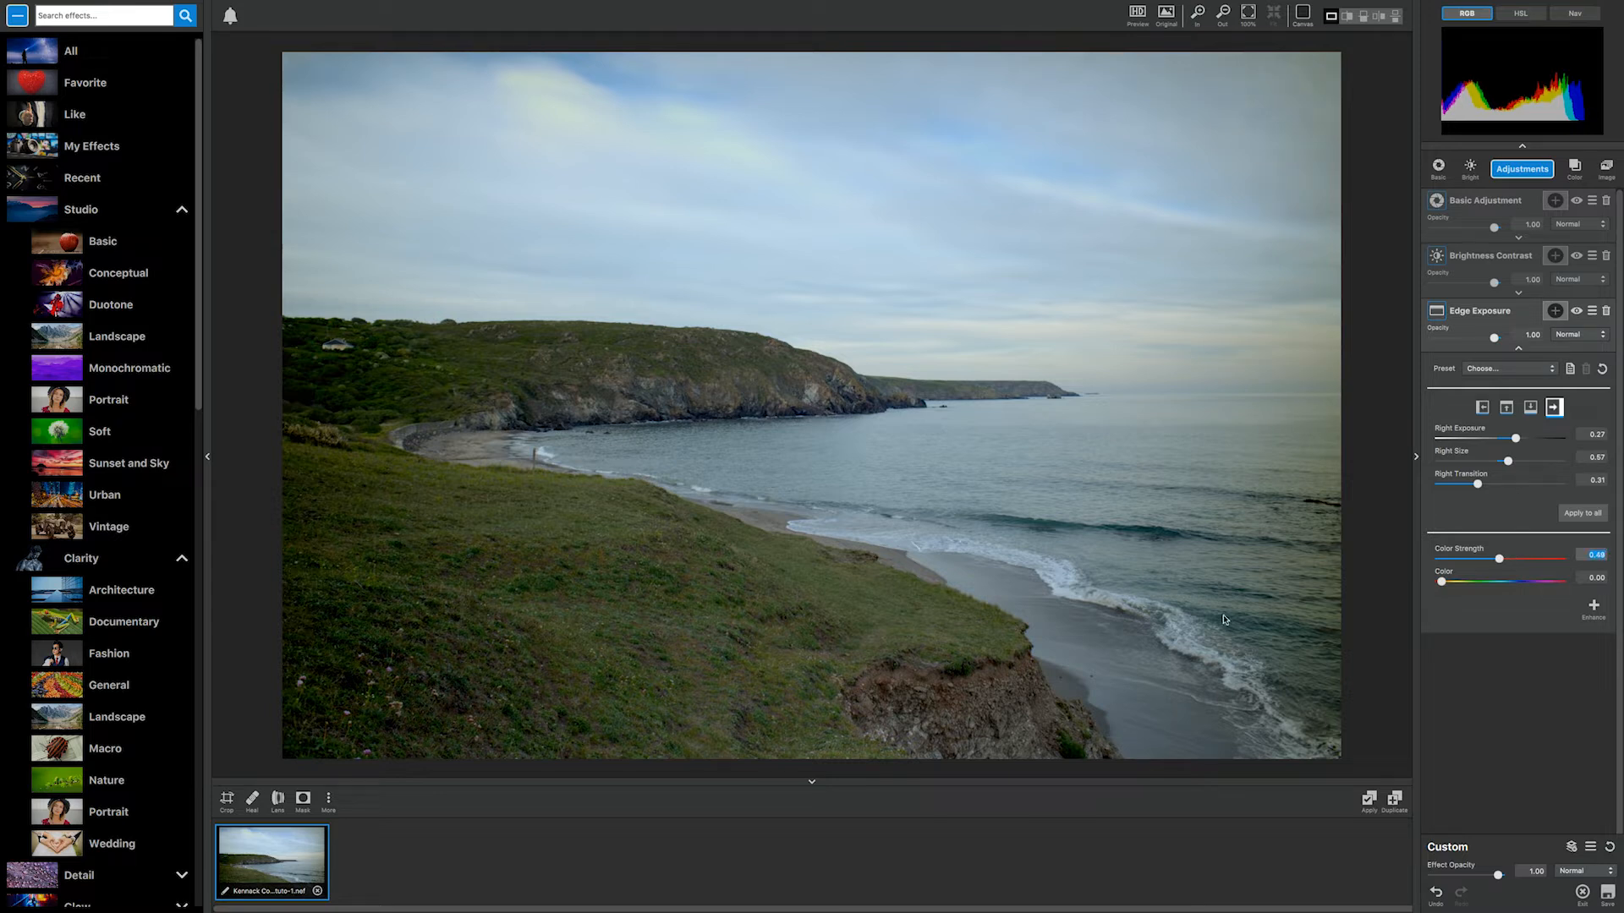
left_click(1448, 582)
left_click_drag(1449, 582, 1533, 582)
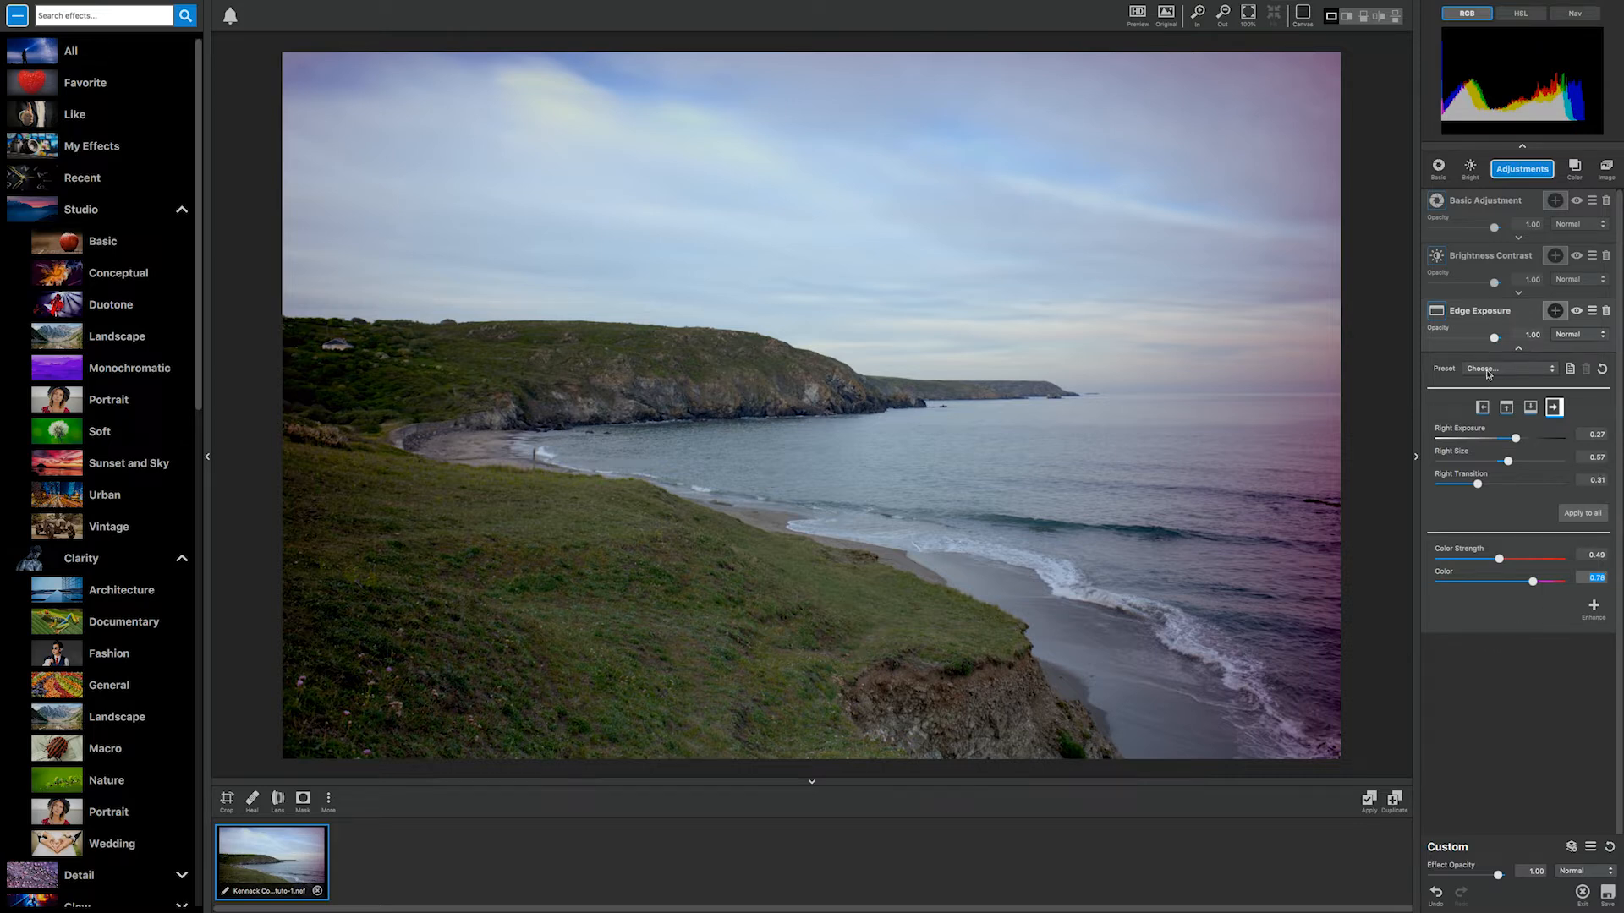
Step: Delete the Edge Exposure adjustment and add an Edges adjustment to the photo
left_click(1607, 313)
left_click(1510, 165)
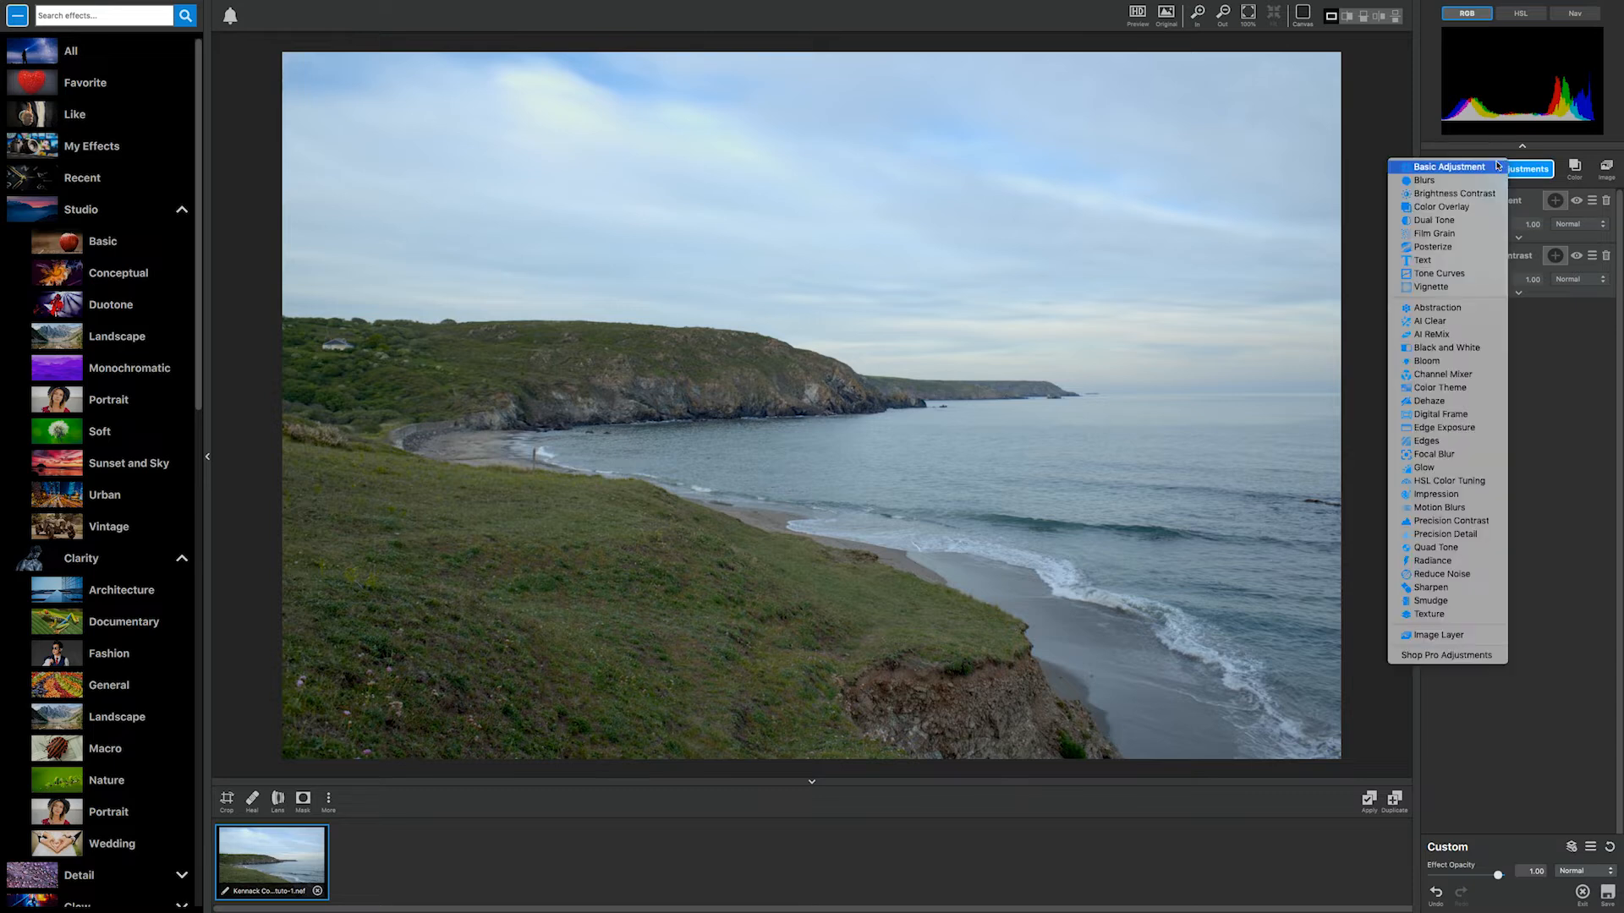
left_click(1472, 440)
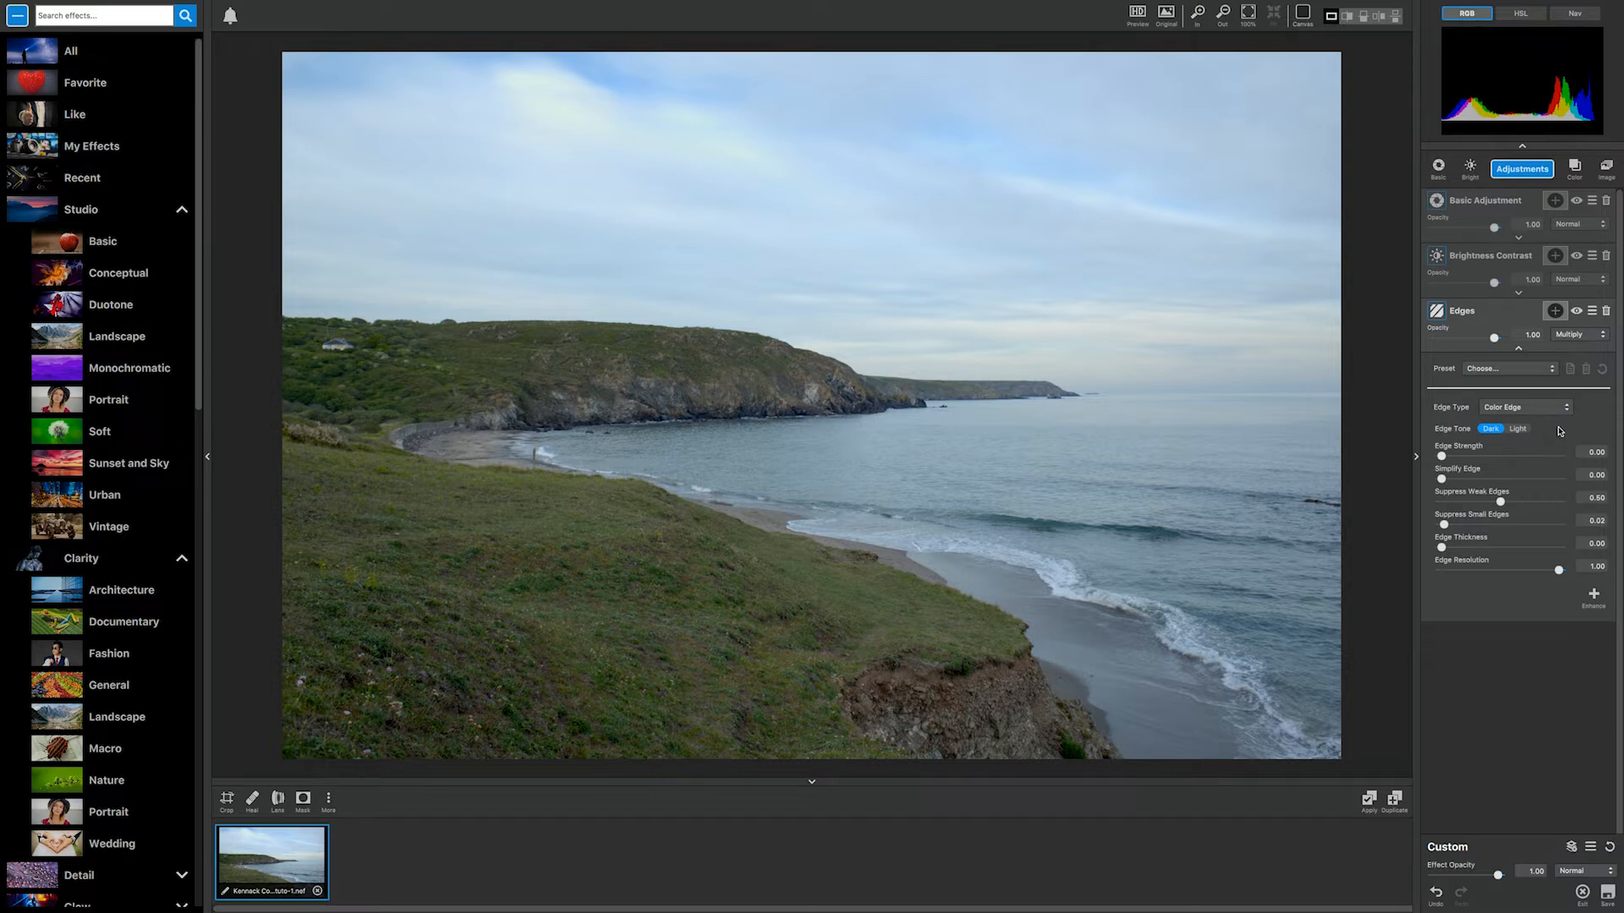
Step: Set edge strength to 0.51, simplify edge and thickness to 0.44, suppress weak edges to 0.66, small edges to 0.51 and resolution to 0.37
left_click_drag(1442, 458, 1545, 466)
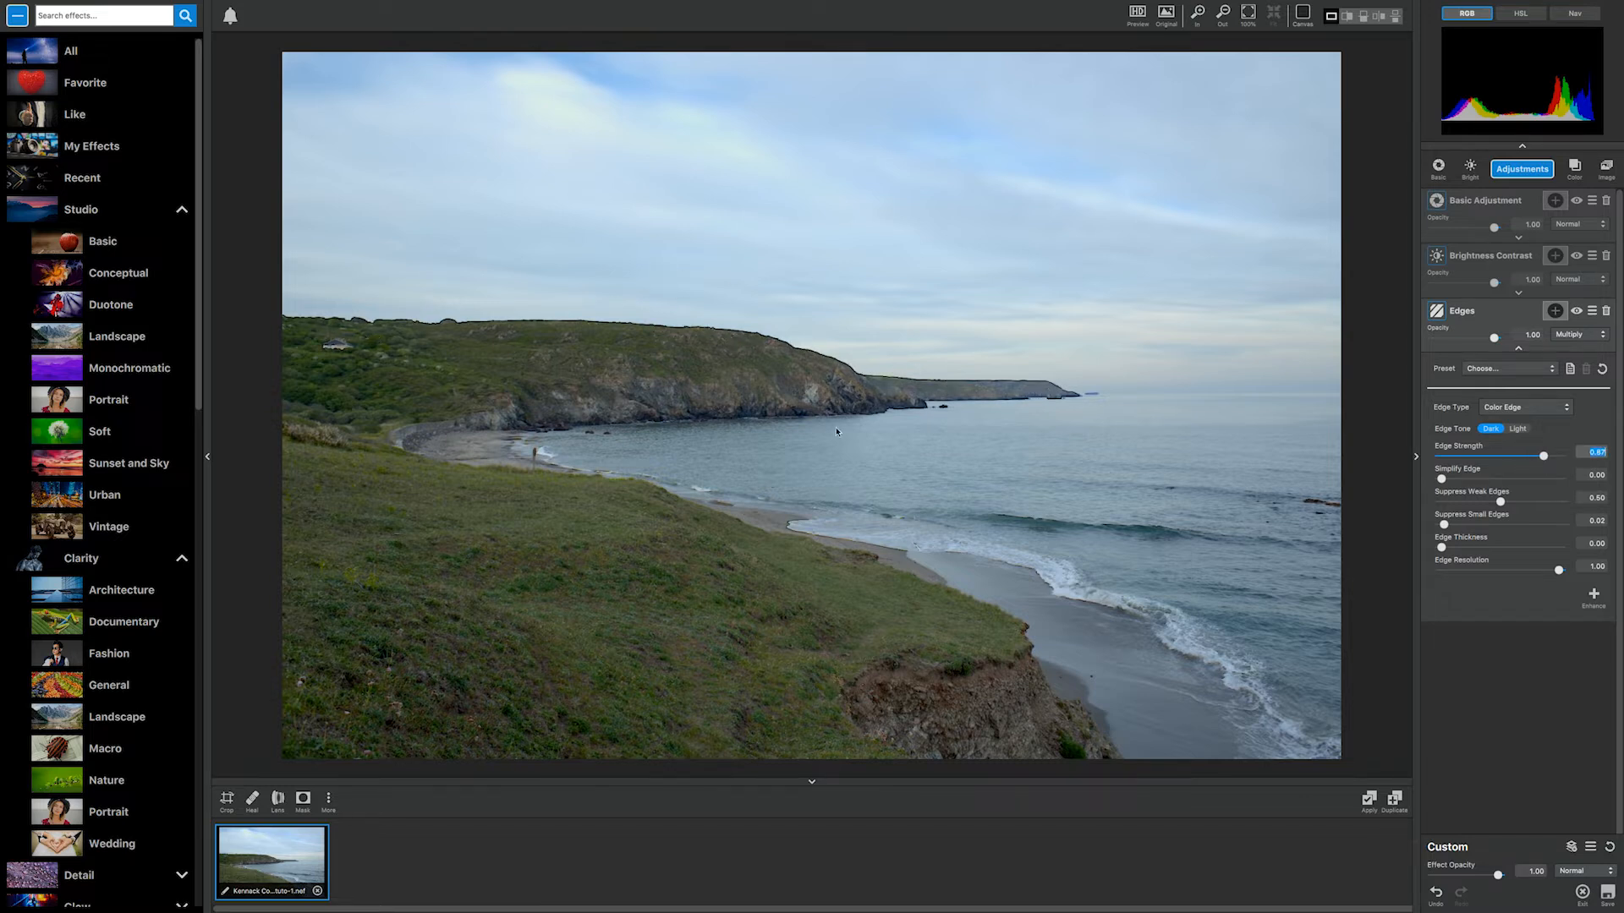
left_click_drag(1543, 456, 1503, 458)
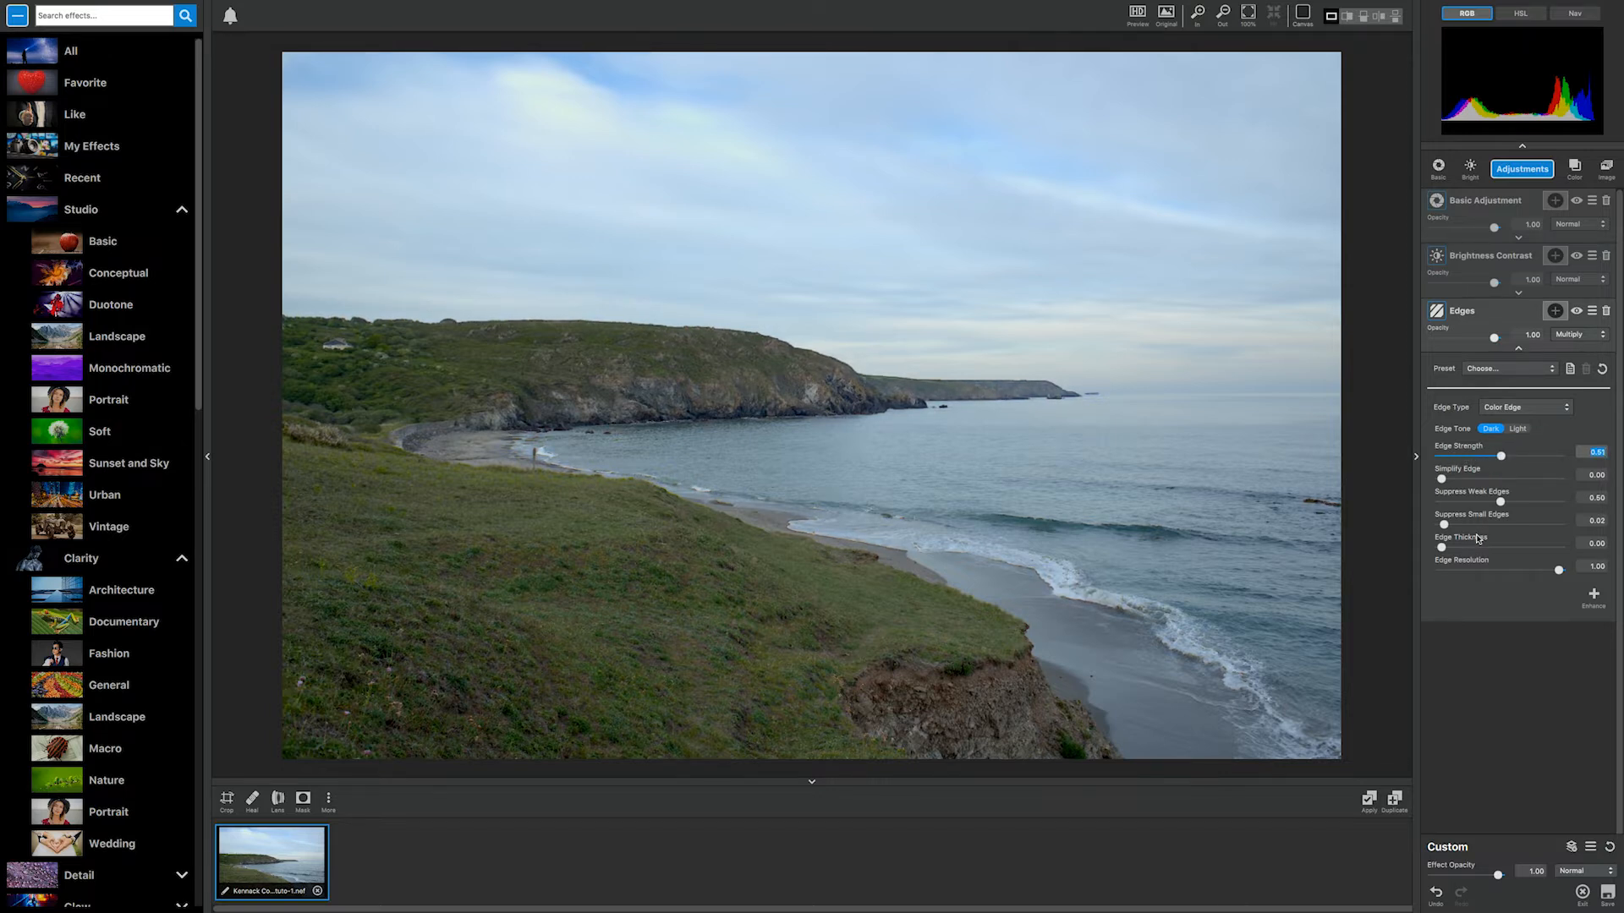
left_click_drag(1442, 480, 1482, 577)
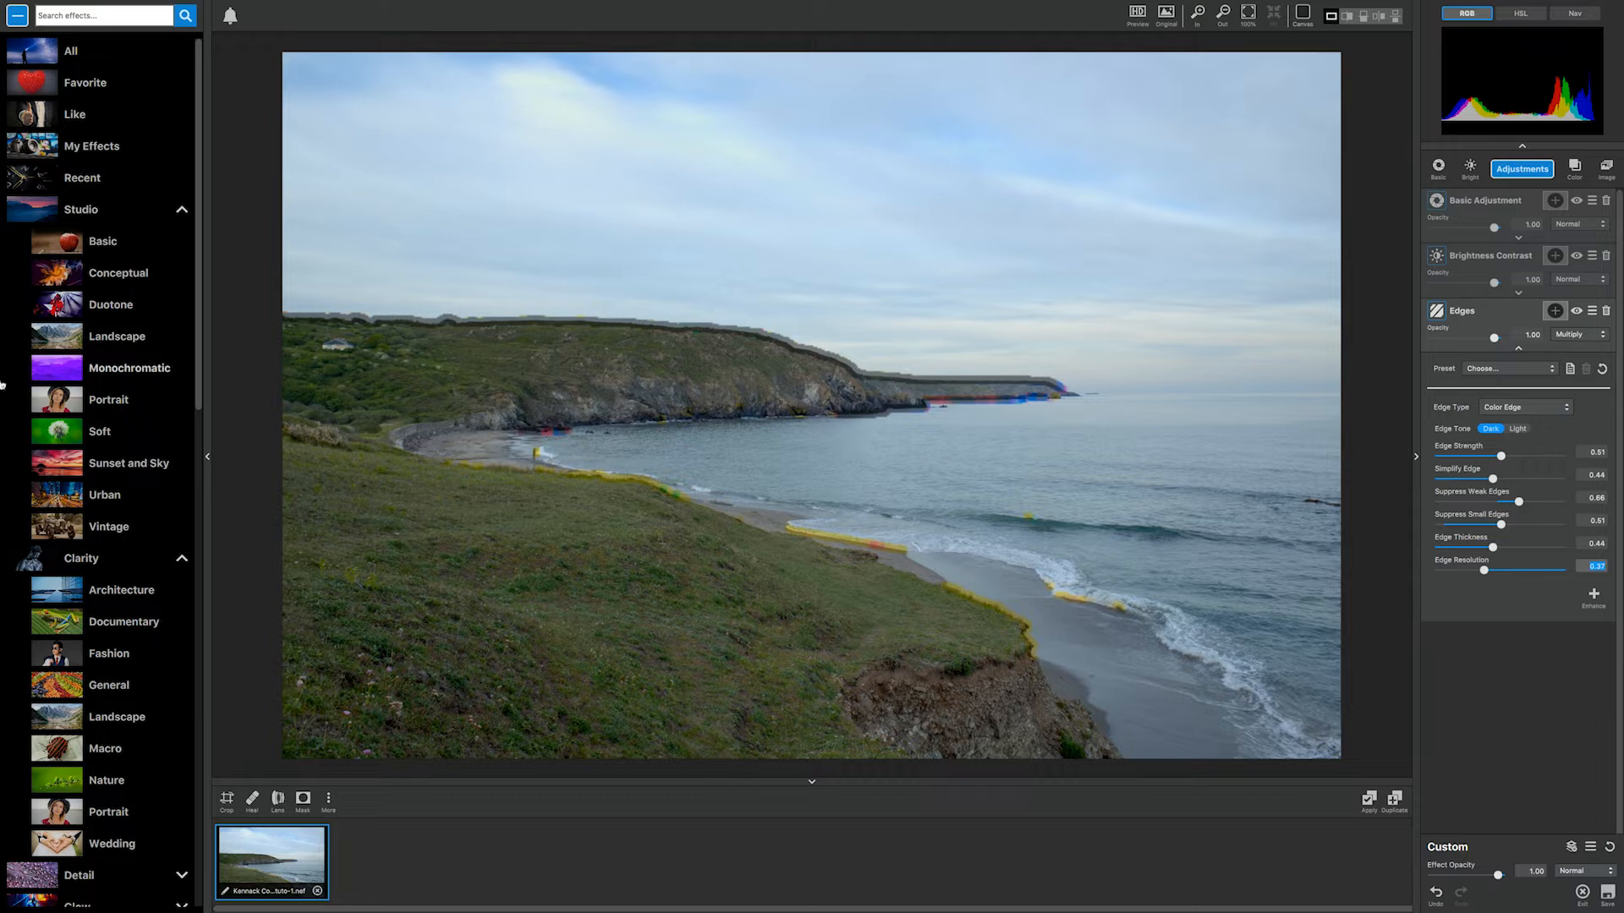
Step: Add an Abstraction adjustment on top of Edges and set its simplify size to about 0.22
left_click(1518, 169)
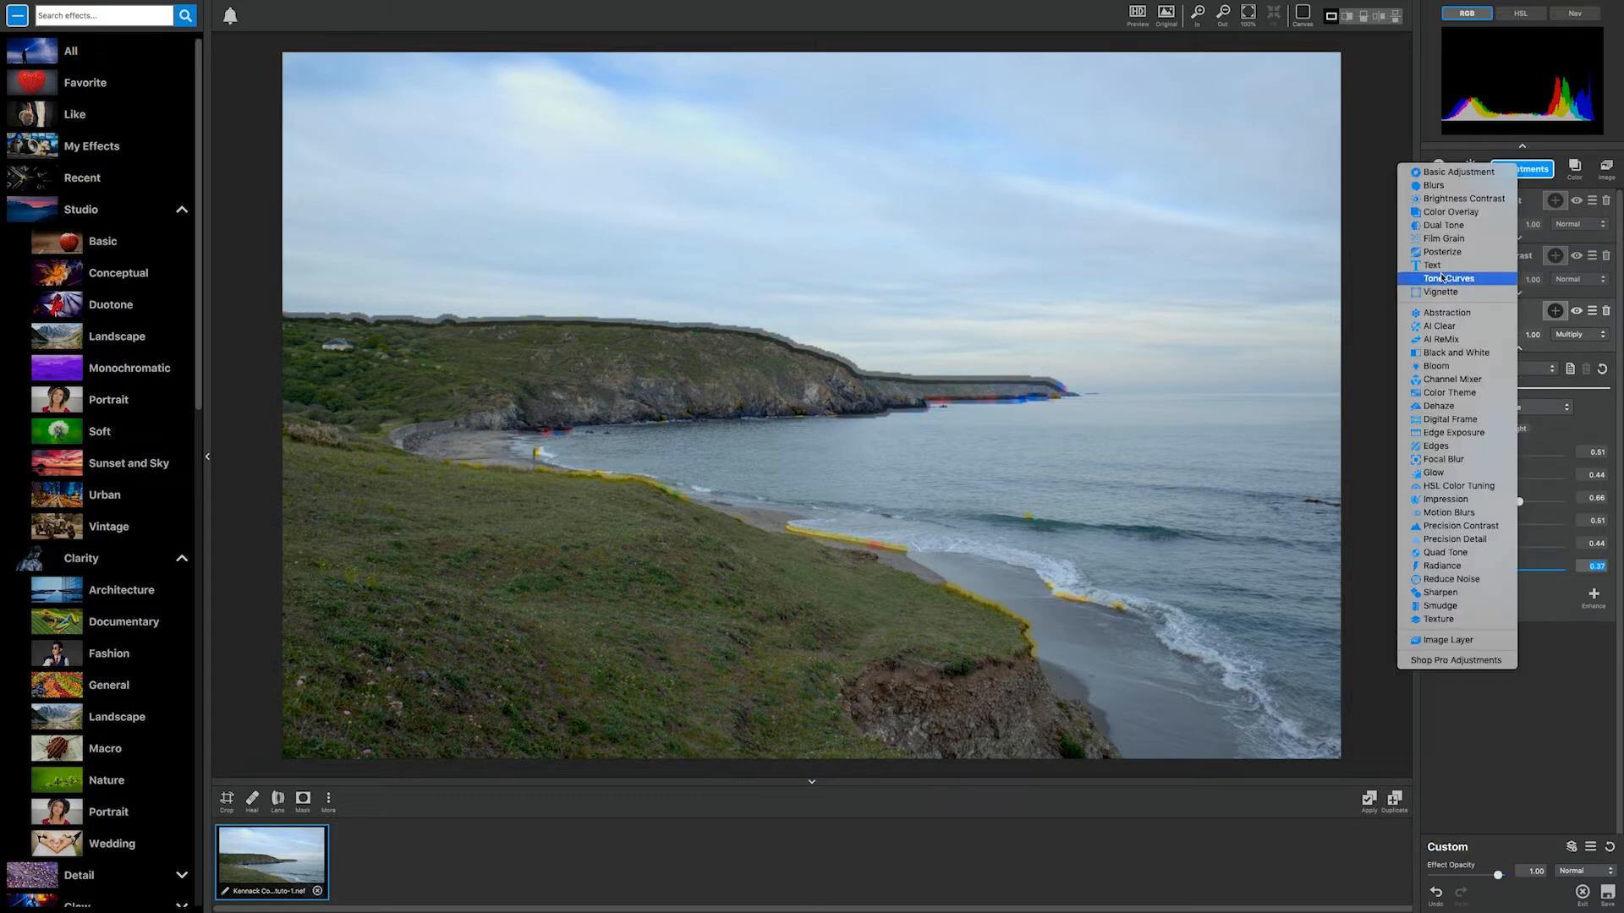
left_click(1447, 313)
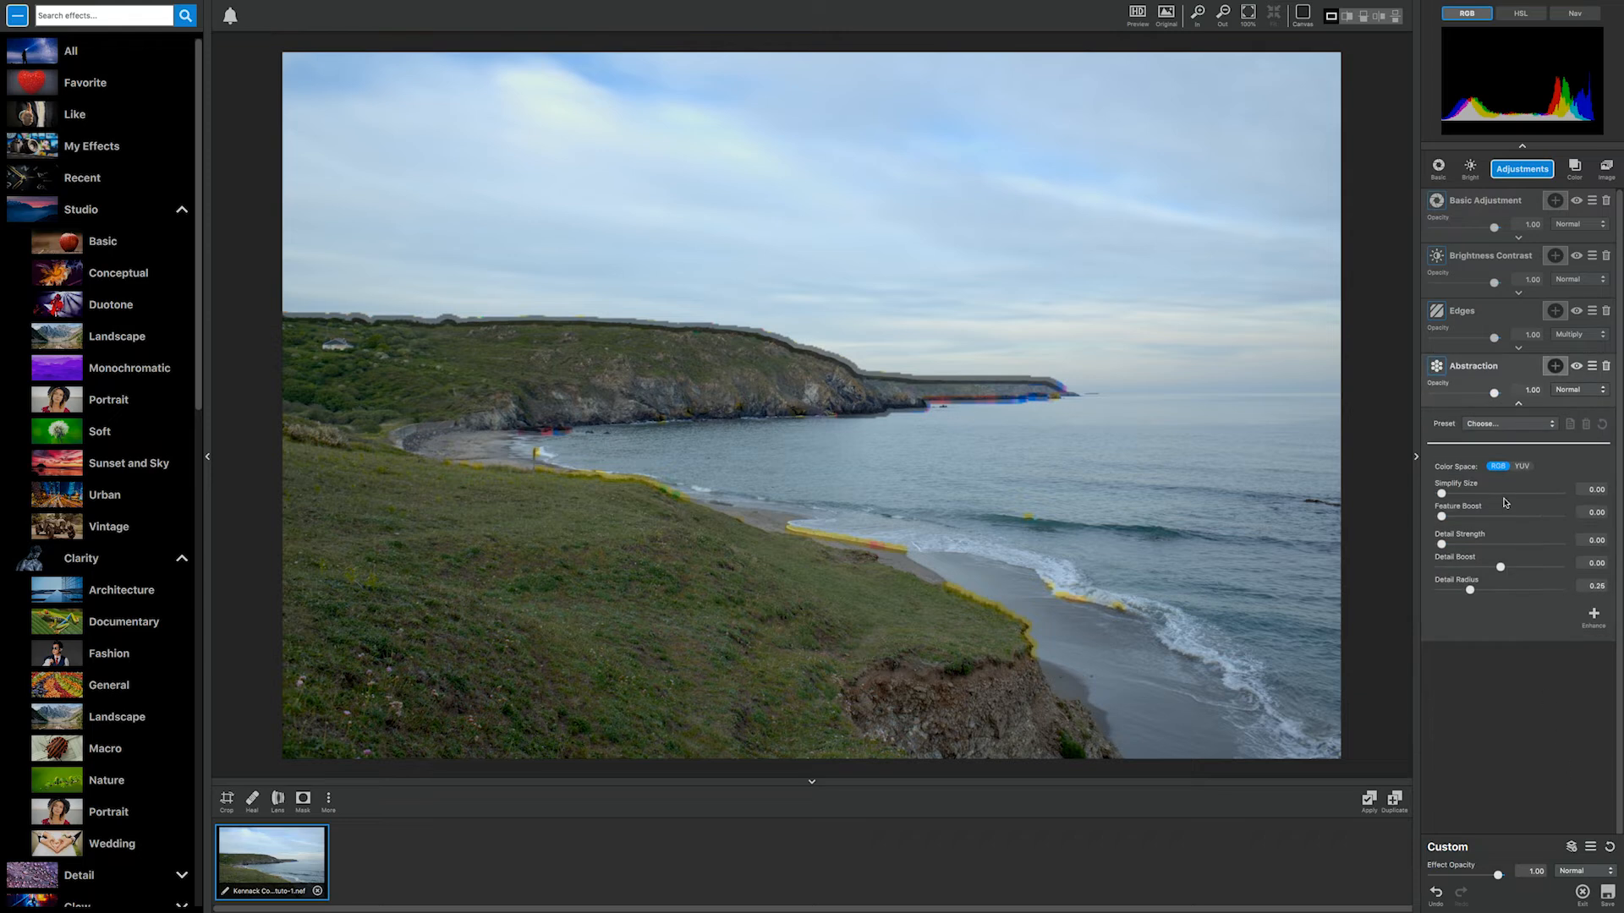
left_click_drag(1444, 496, 1470, 497)
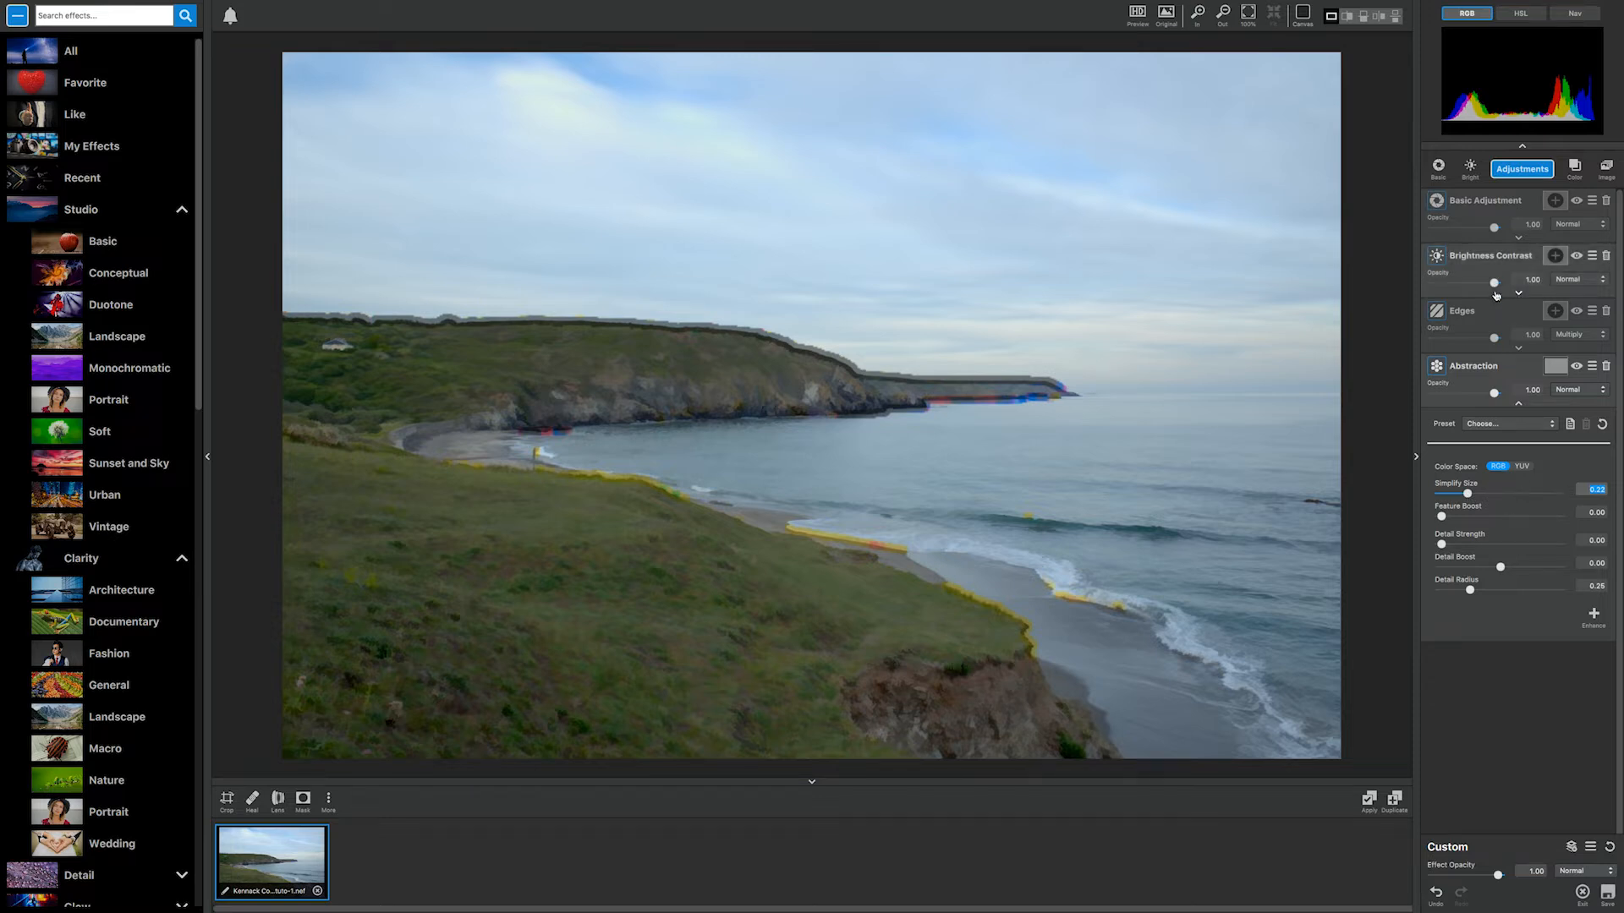
Step: Reopen the Edges adjustment and reduce its edge strength to 0.16
left_click(1518, 348)
left_click_drag(1500, 459, 1446, 460)
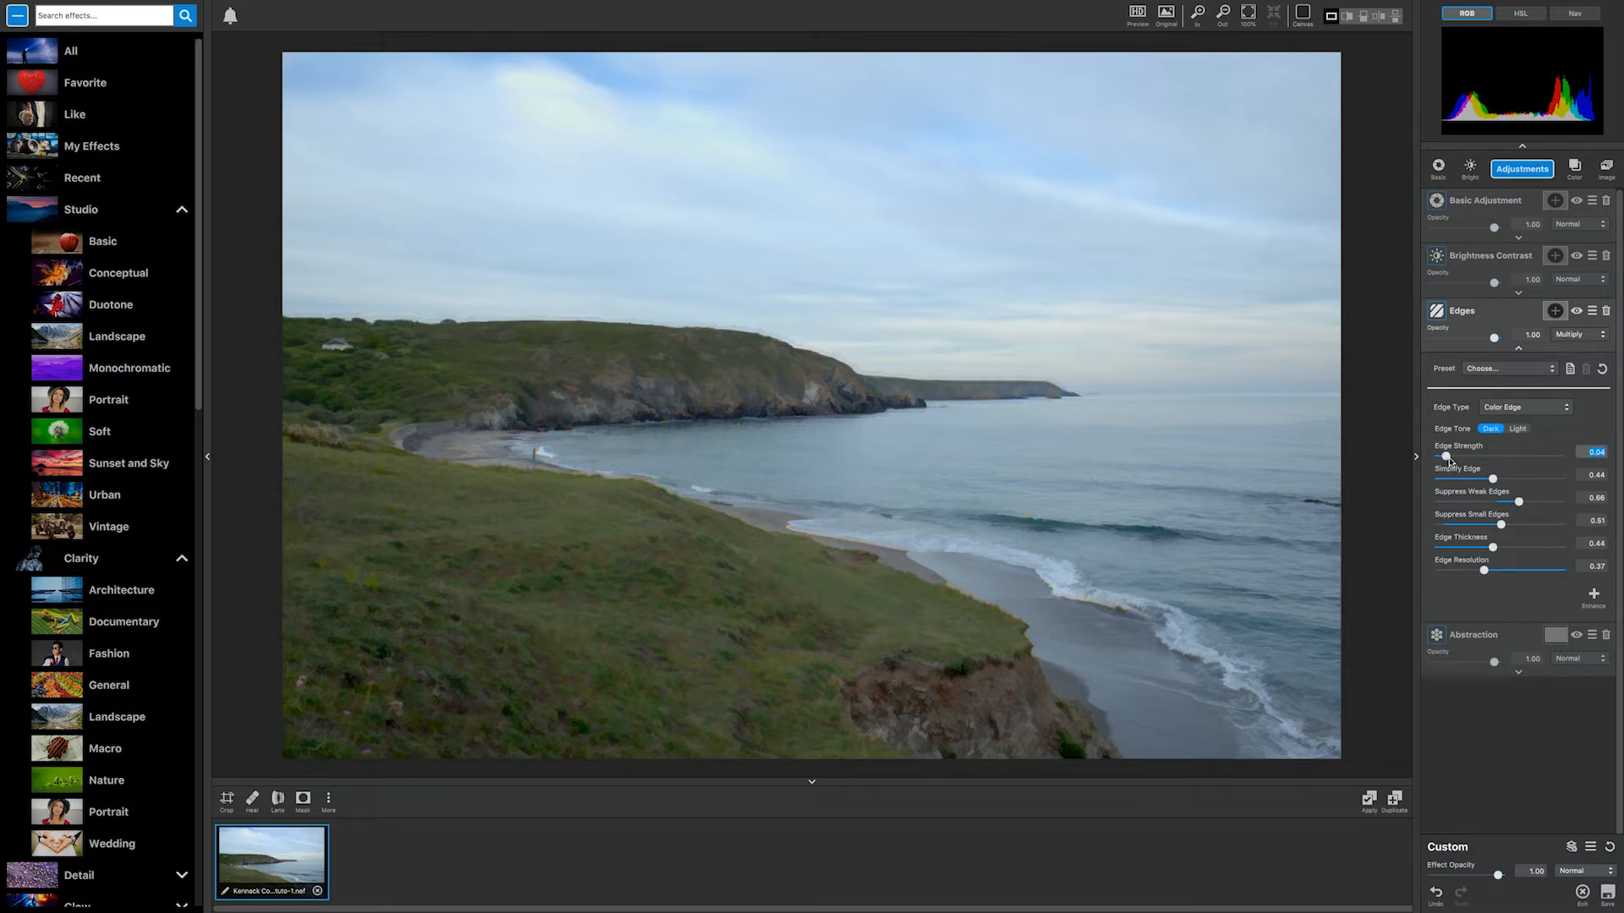
left_click_drag(1446, 457, 1464, 459)
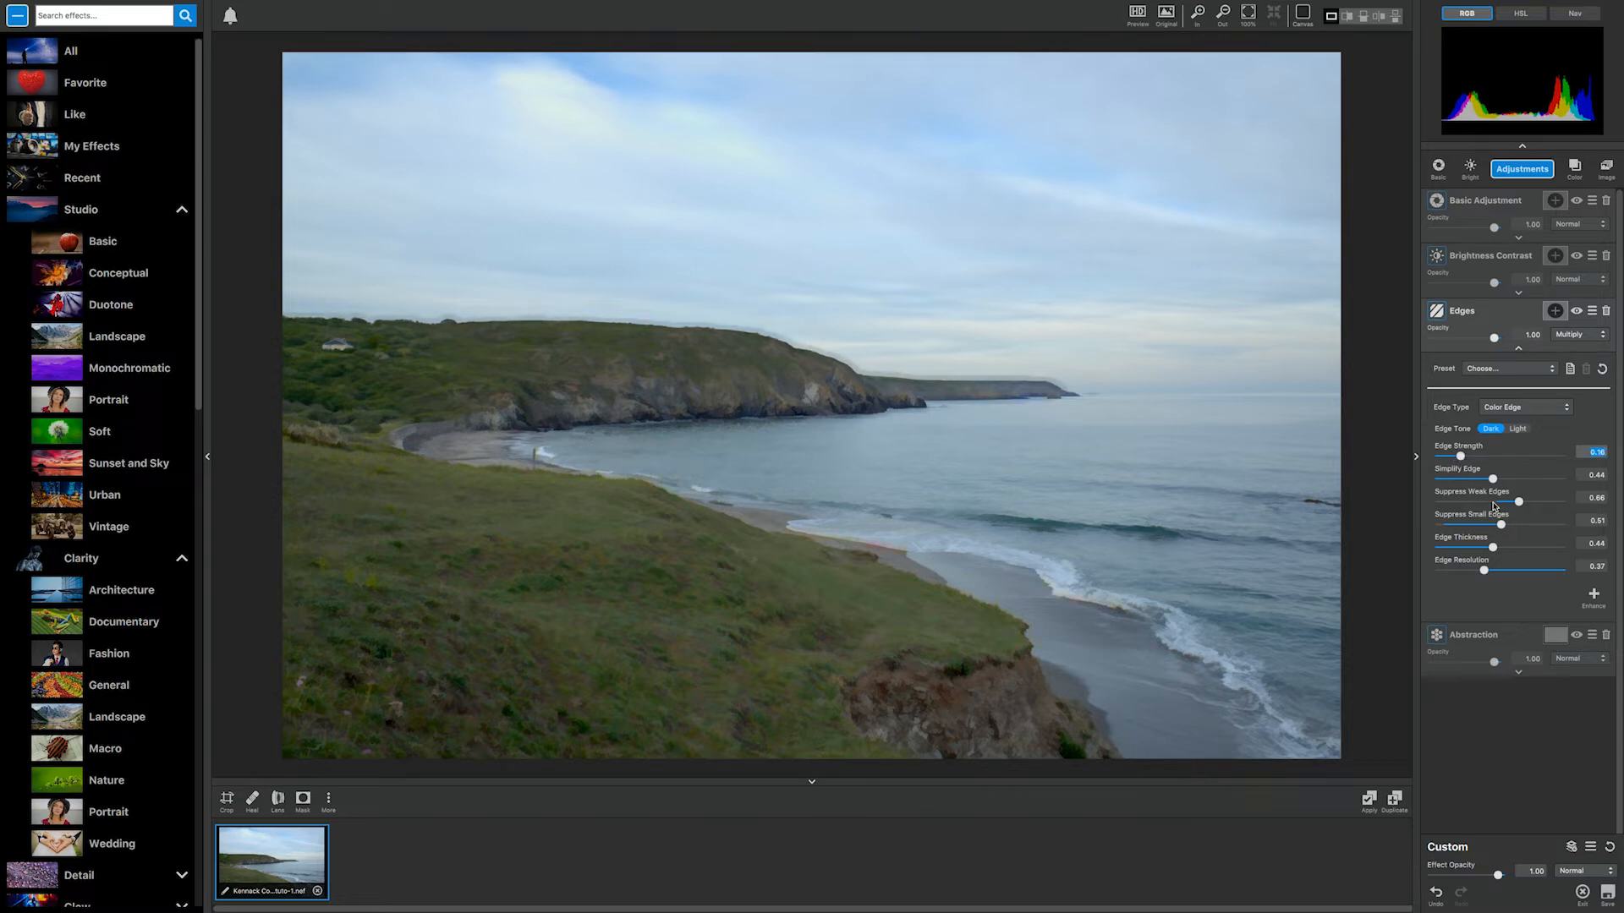
Step: Set the edge resolution to 0.63, and delete both the Abstraction and Edges adjustments
left_click_drag(1487, 573, 1519, 574)
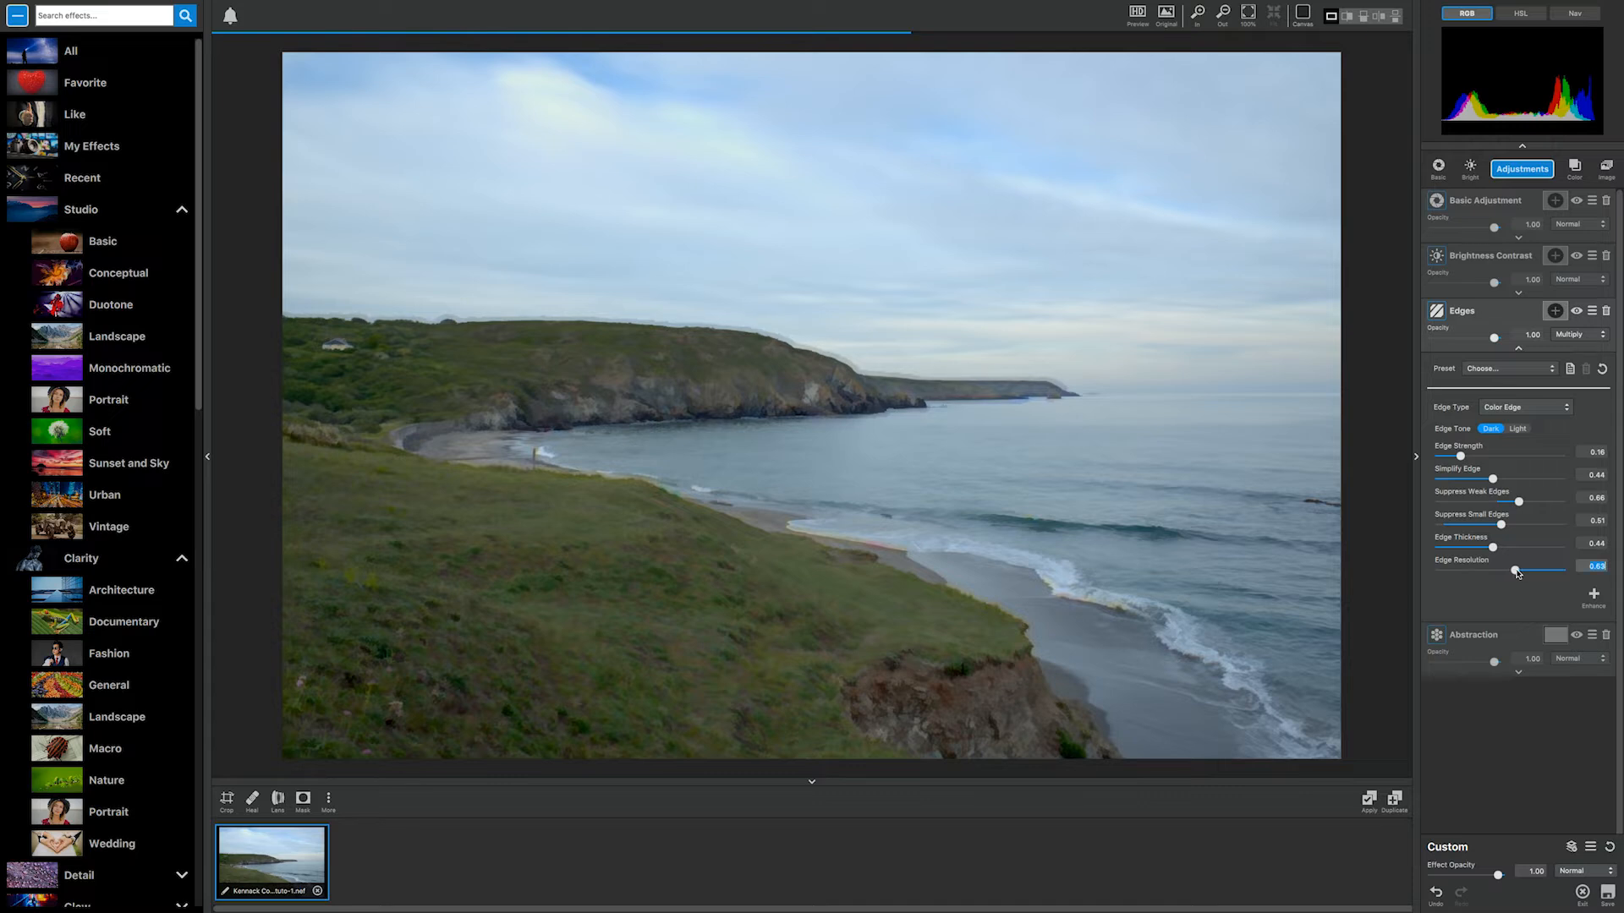
left_click(1606, 635)
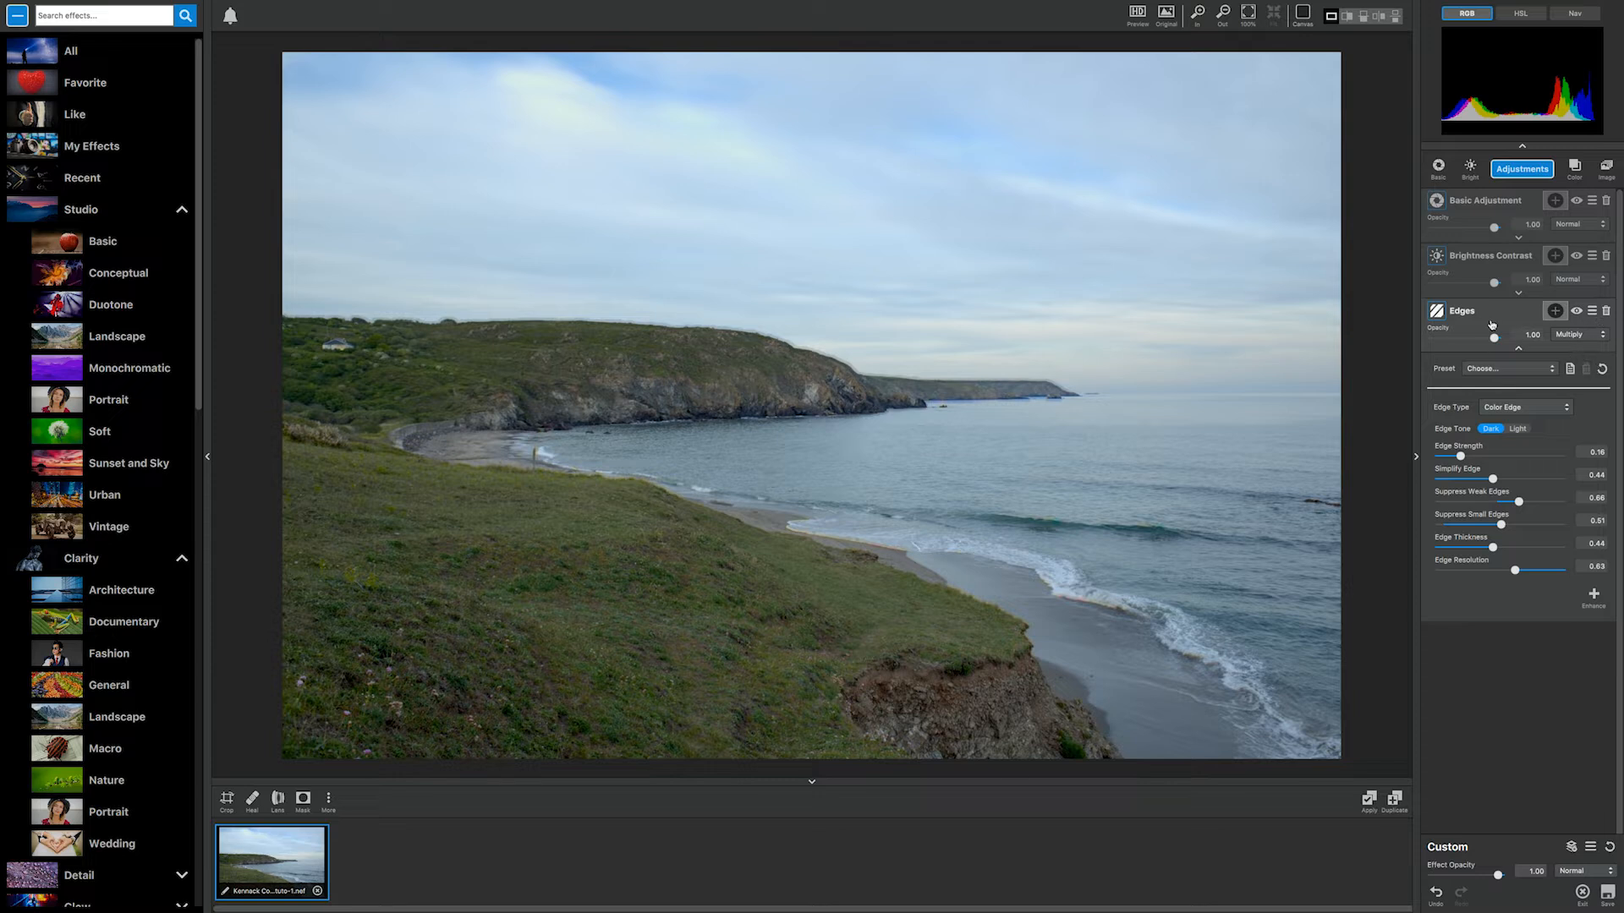
left_click(1607, 313)
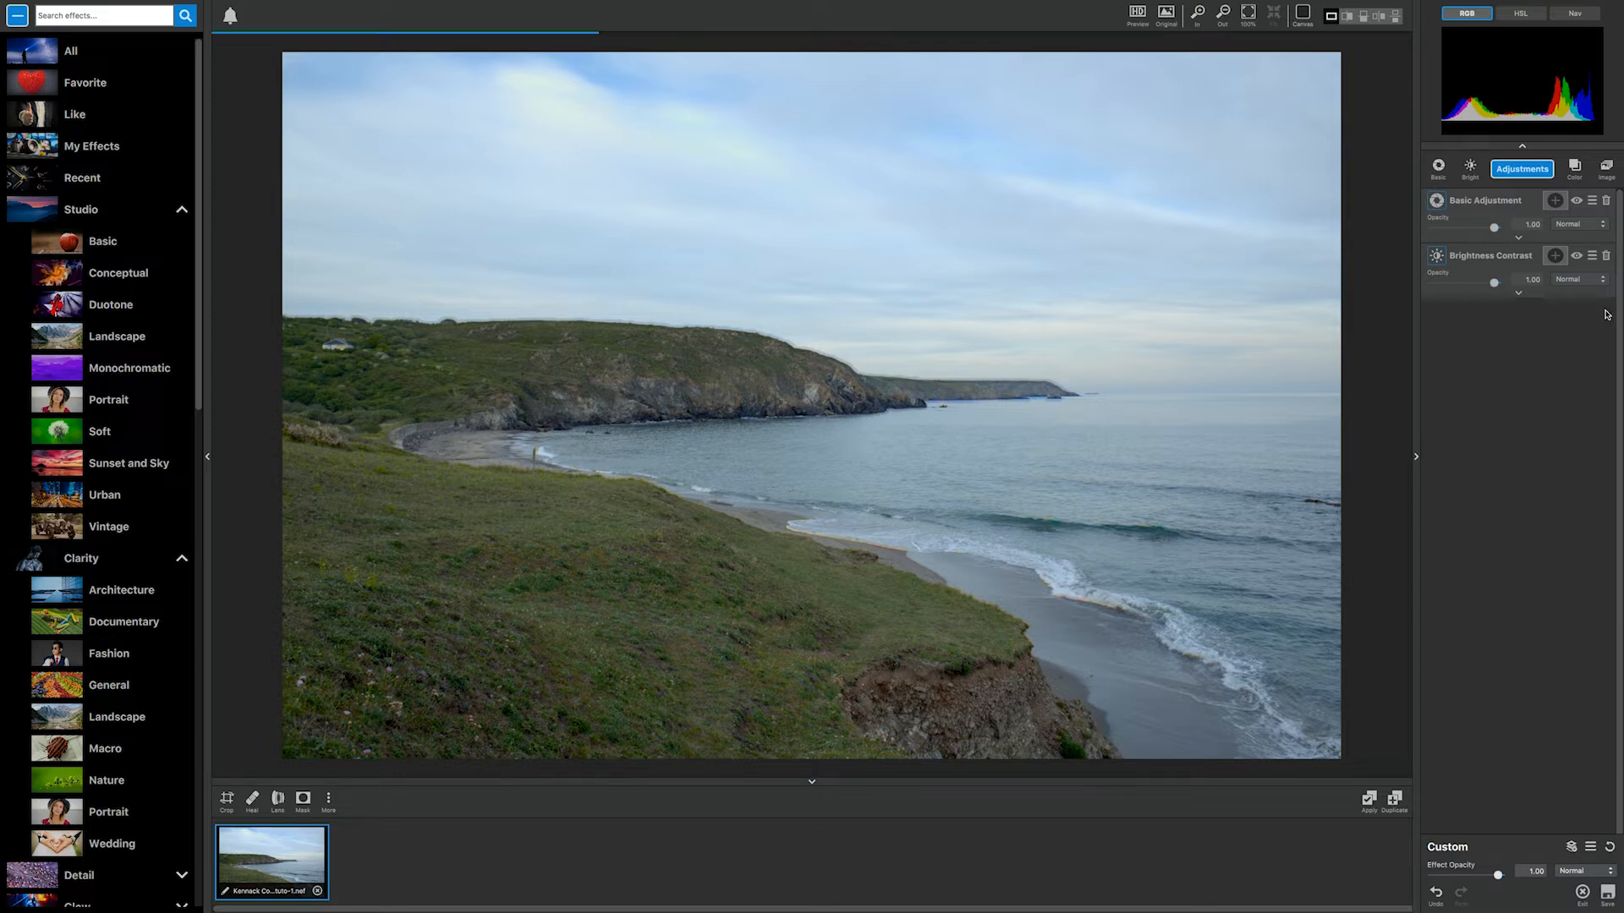
Step: Add a Focal Blur adjustment, widen its circular focus area into a horizontal ellipse and centre it on the headland cliffs
left_click(1523, 169)
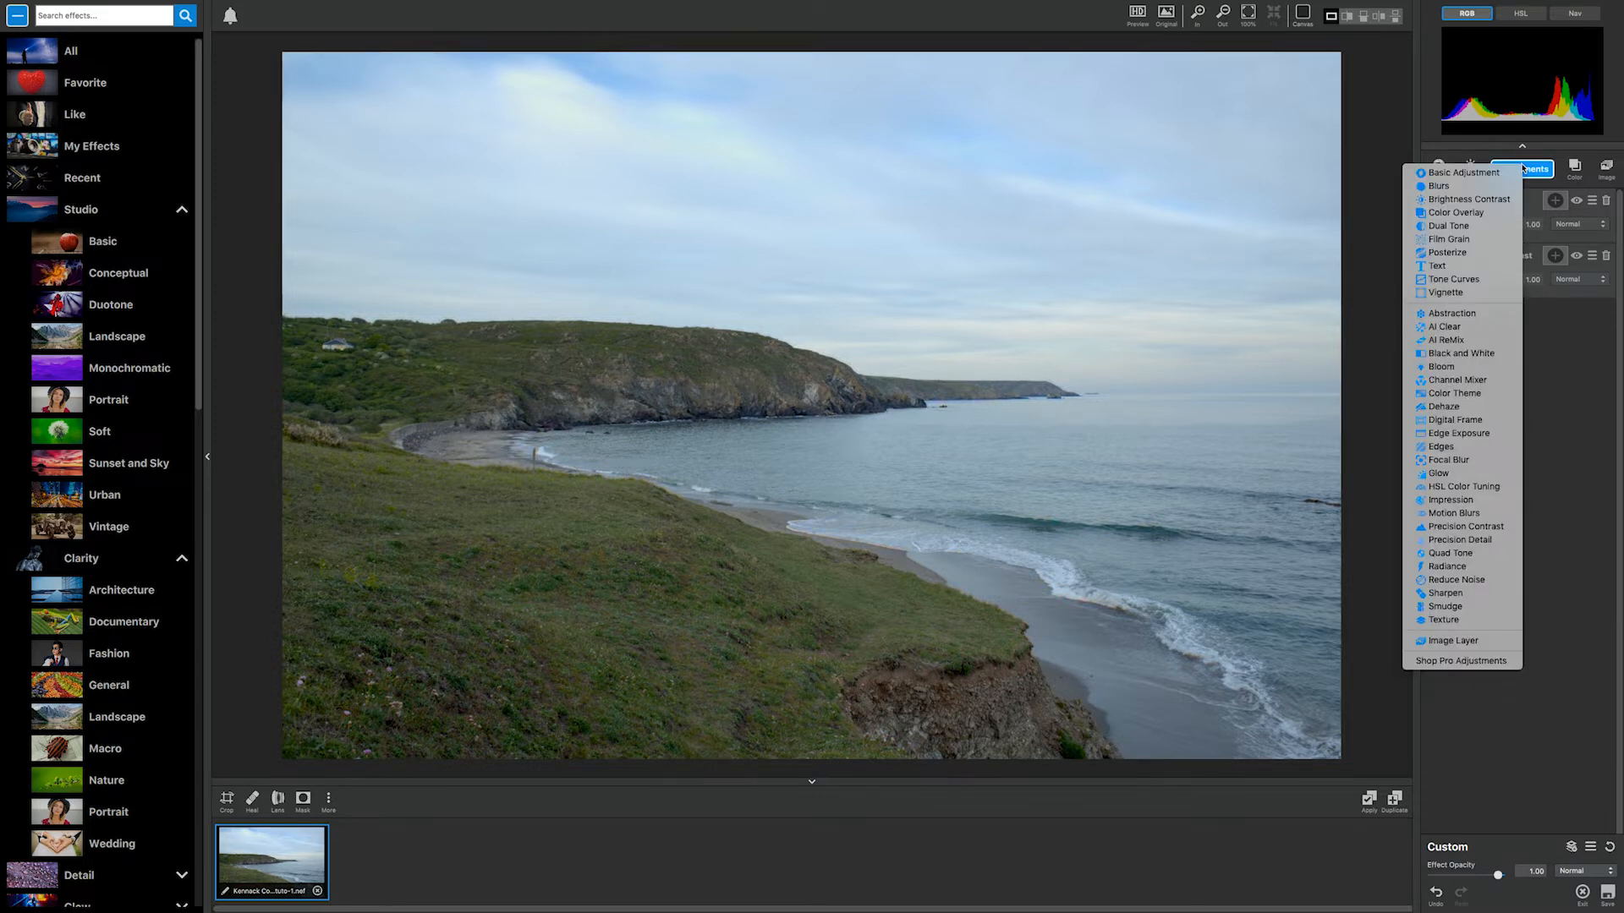
left_click(1488, 460)
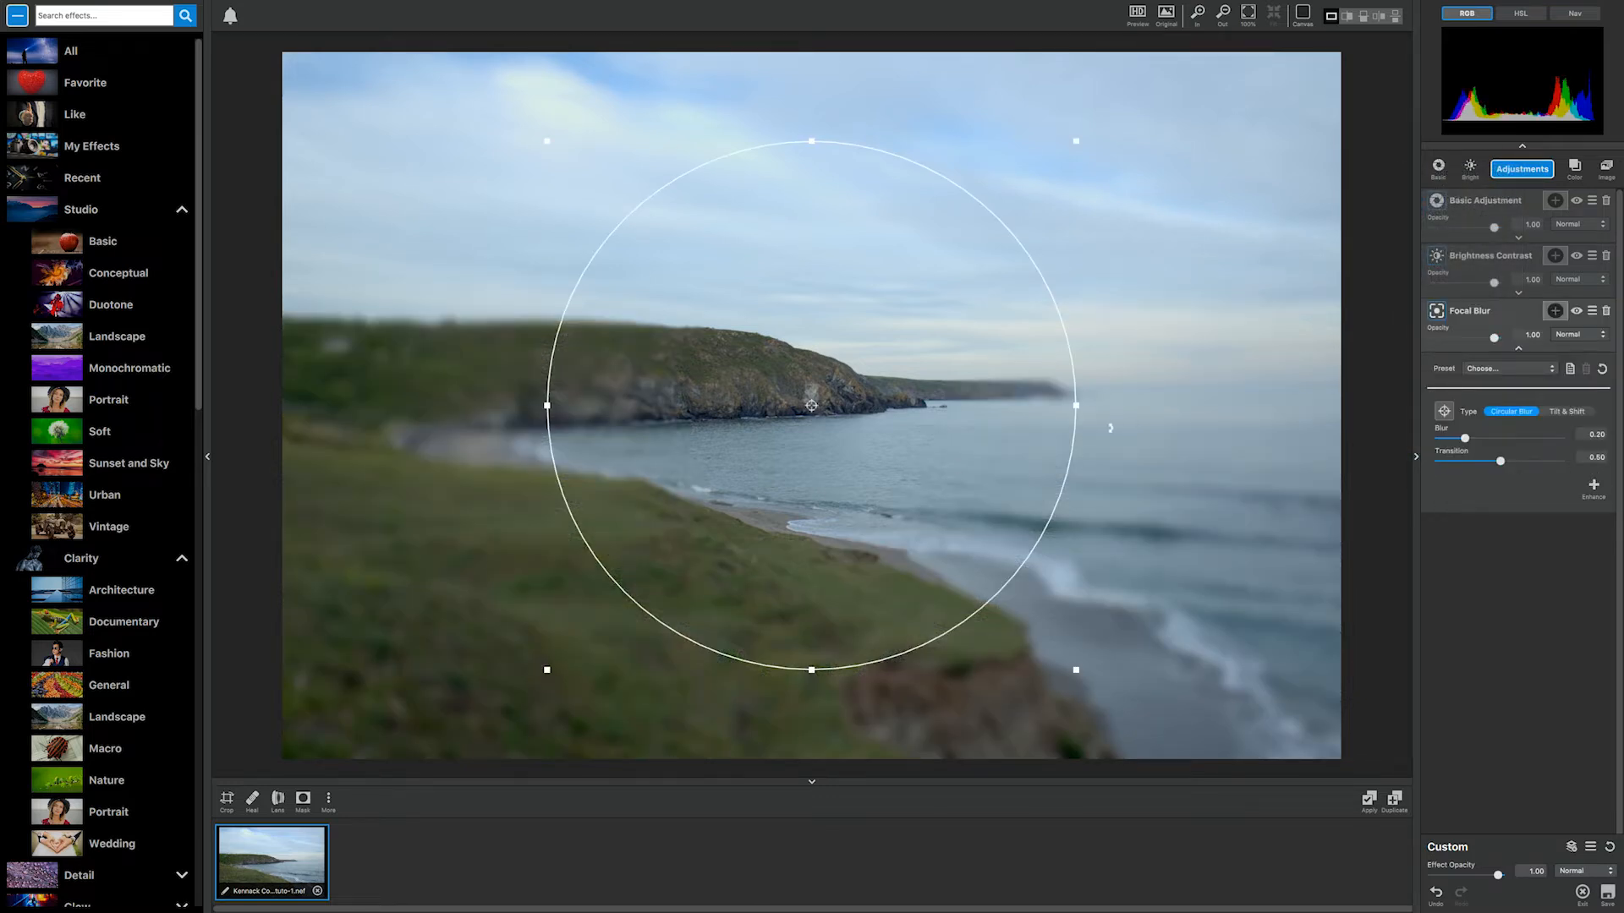
mouse_move(1076, 405)
left_mouse_down()
mouse_move(1175, 405)
mouse_move(1101, 405)
left_mouse_up()
left_click_drag(1259, 416, 1237, 405)
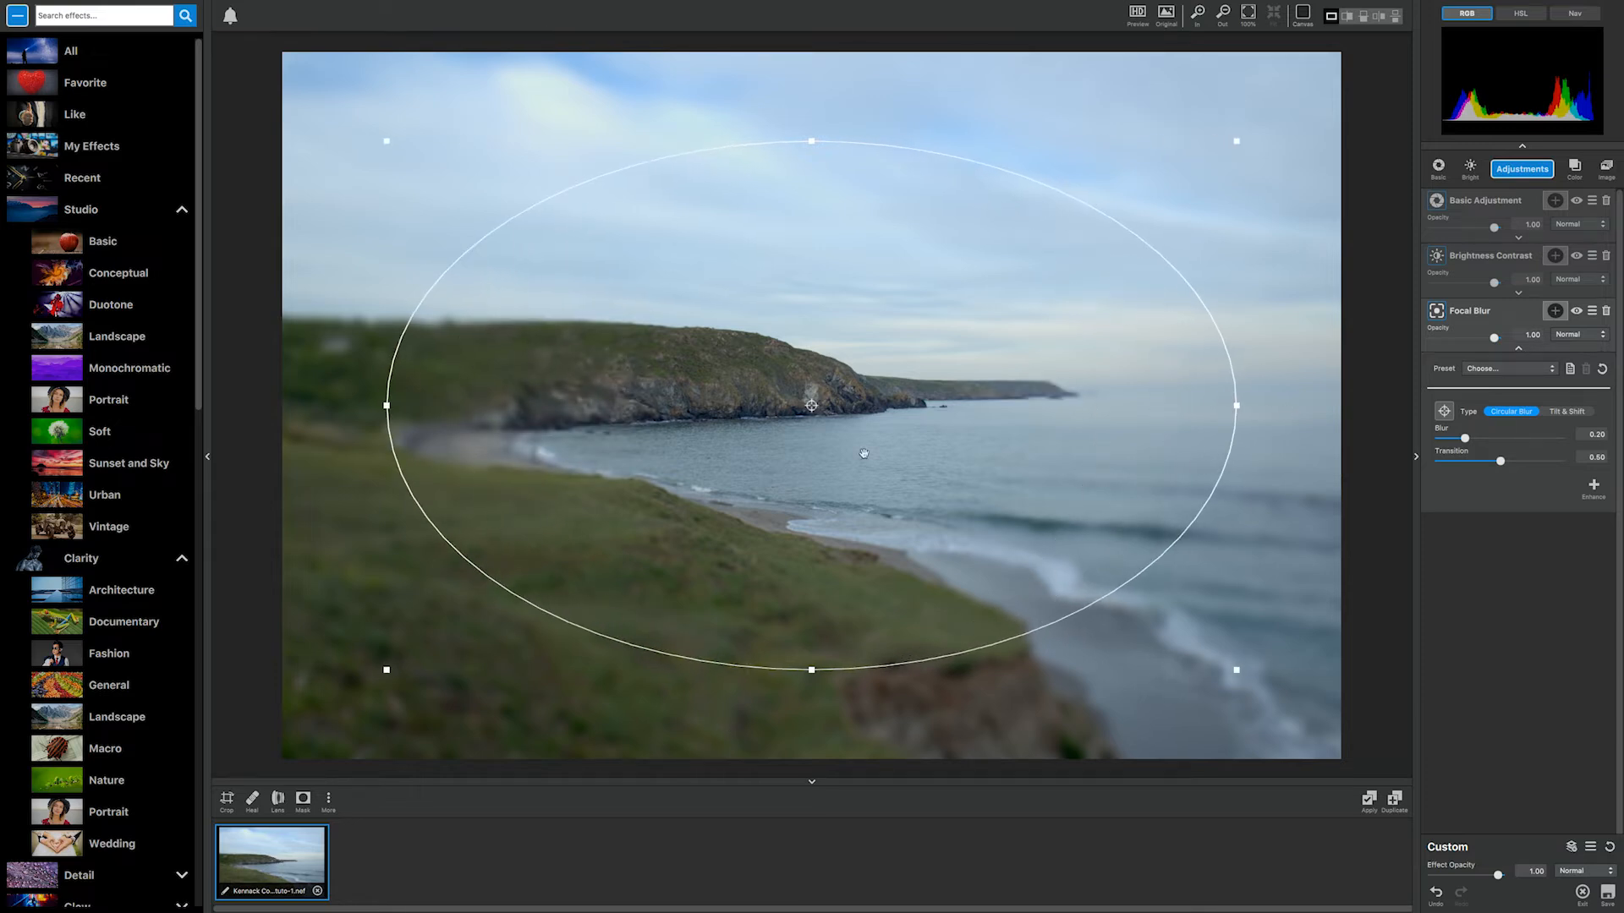
left_click_drag(808, 430, 699, 613)
left_click_drag(782, 571, 751, 384)
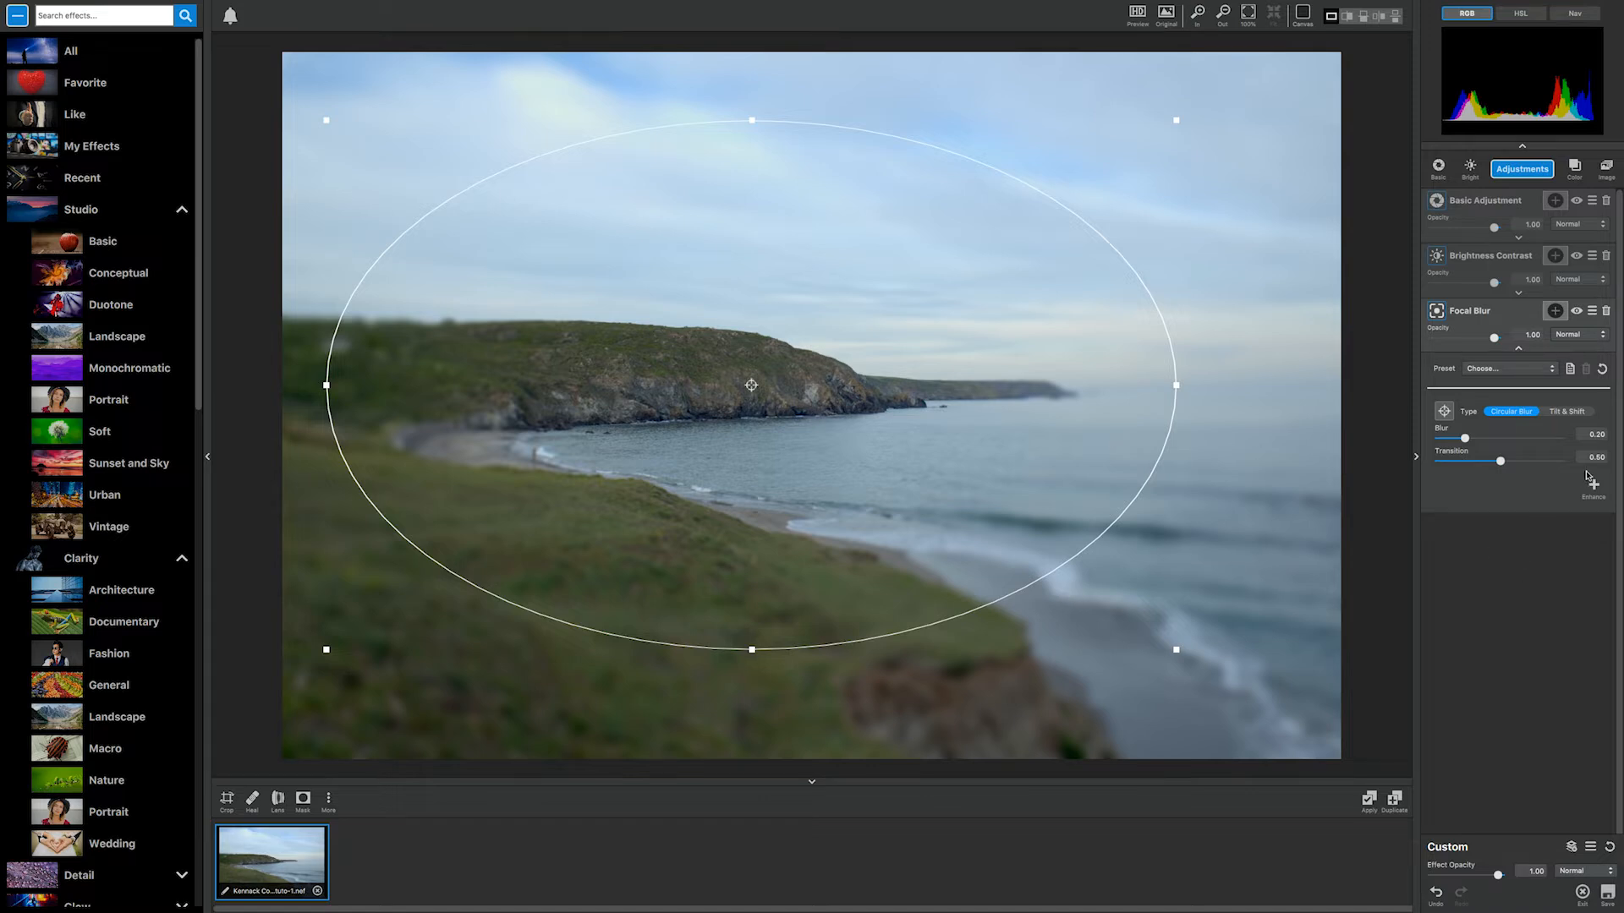
Step: Set the circular blur's transition to 1.00 and blur to 0.31, and shift the focus ellipse further left along the headland
left_click_drag(1501, 461, 1617, 465)
left_click_drag(1469, 438, 1514, 440)
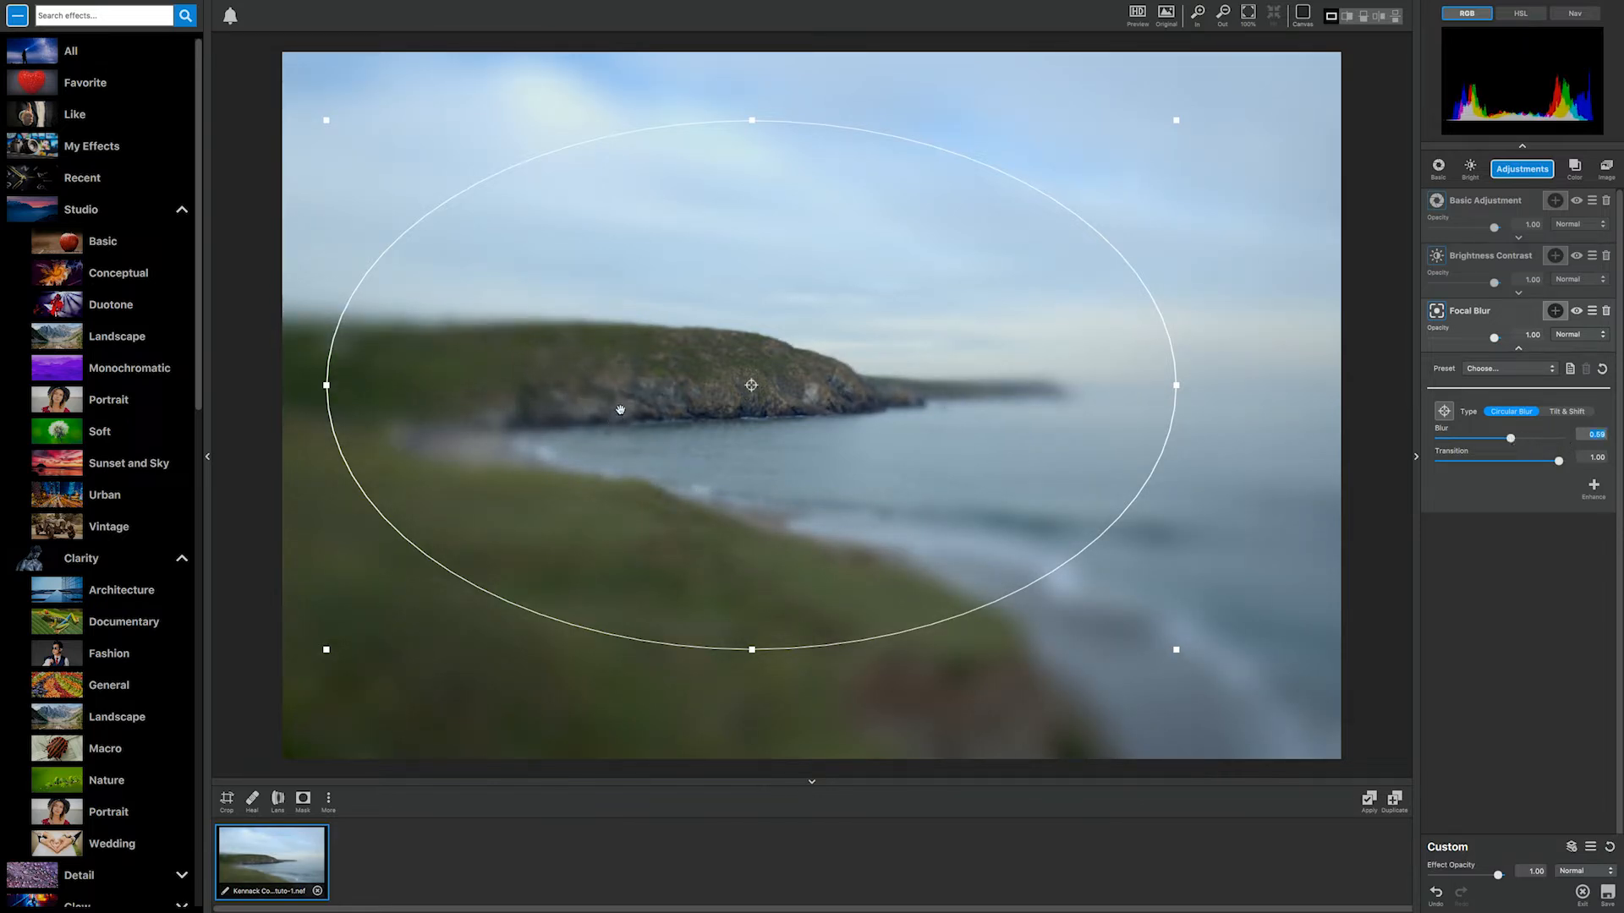
left_click_drag(751, 385, 692, 386)
left_click_drag(1514, 438, 1479, 442)
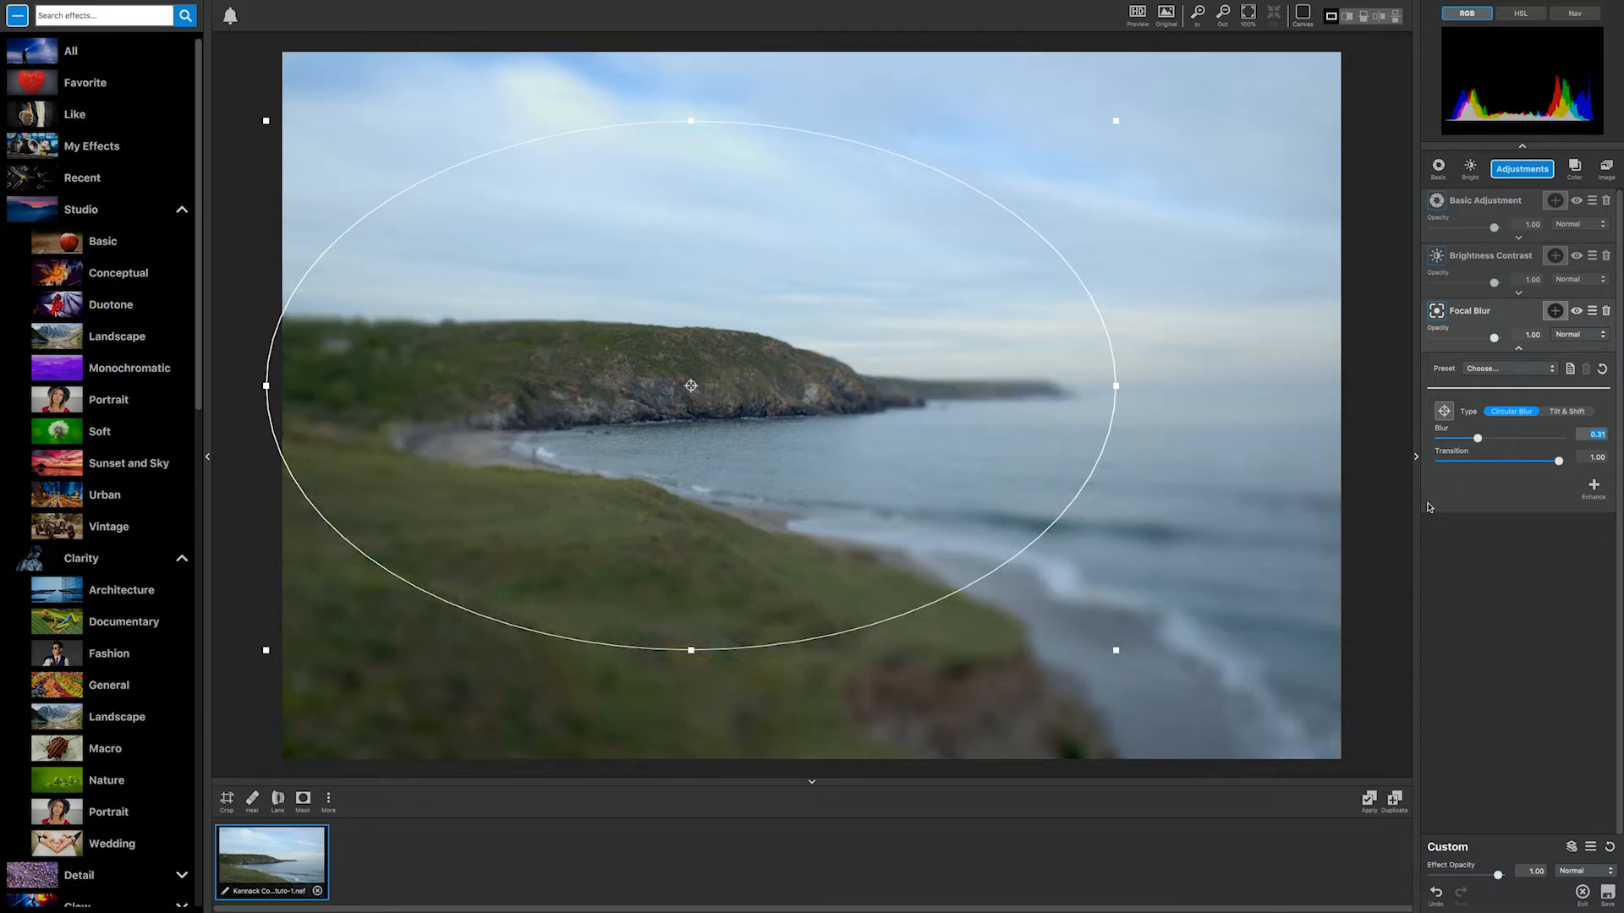
Step: Switch Focal Blur to Tilt & Shift with blur 0.21, size 0.41, position 0.36 and rotation 0.27, and delete the adjustment
left_click(1568, 413)
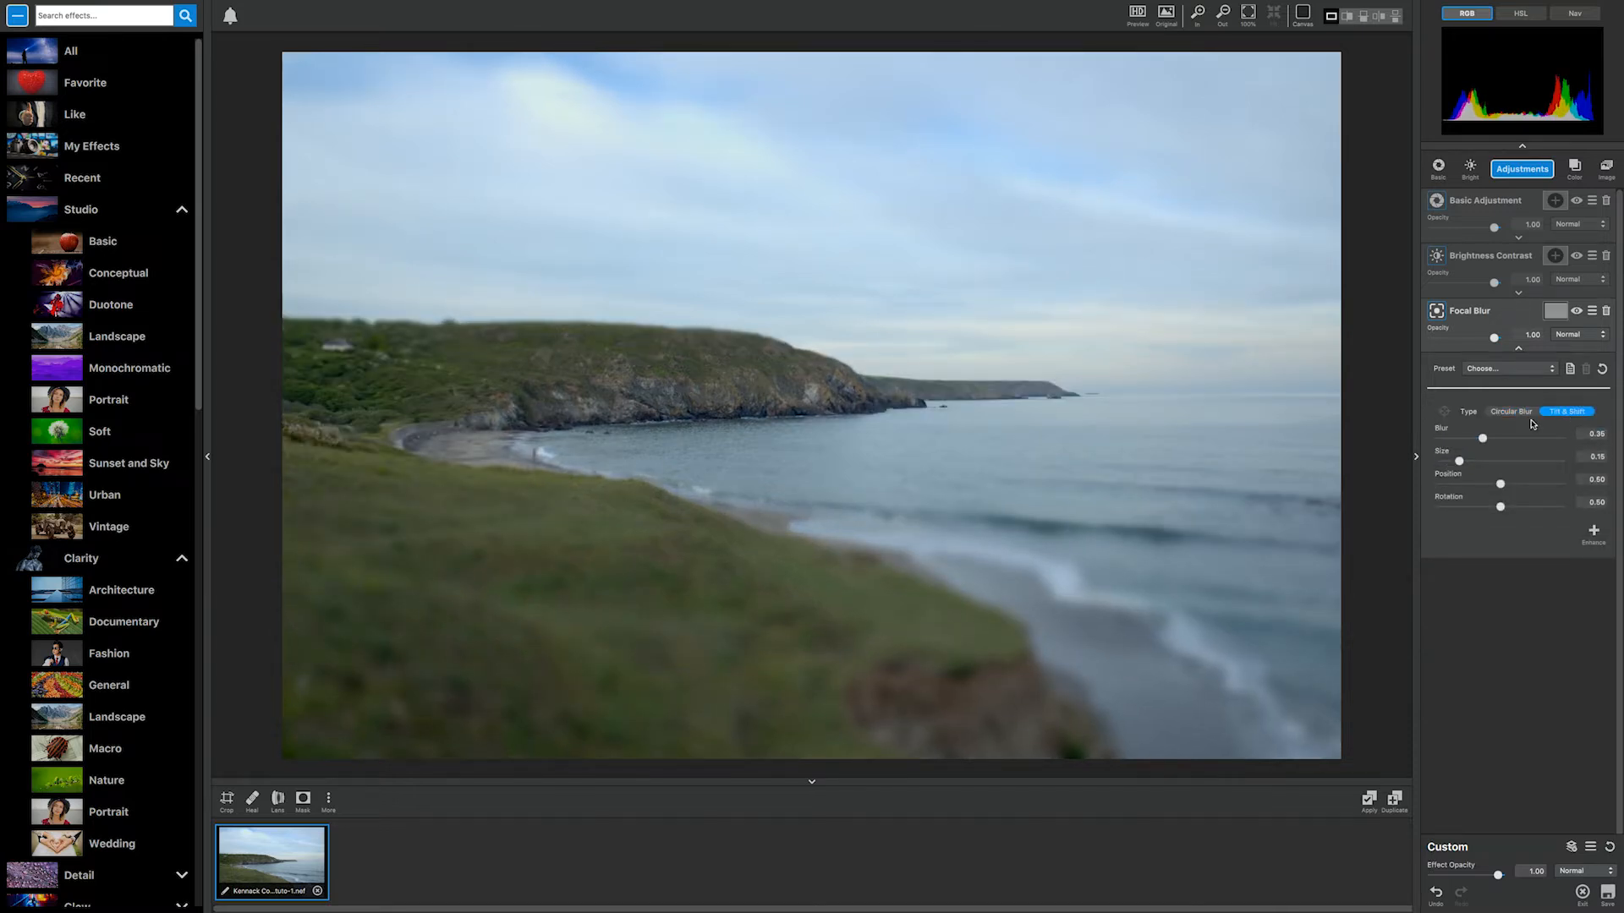
left_click_drag(1483, 441, 1486, 487)
left_click_drag(1486, 439, 1484, 483)
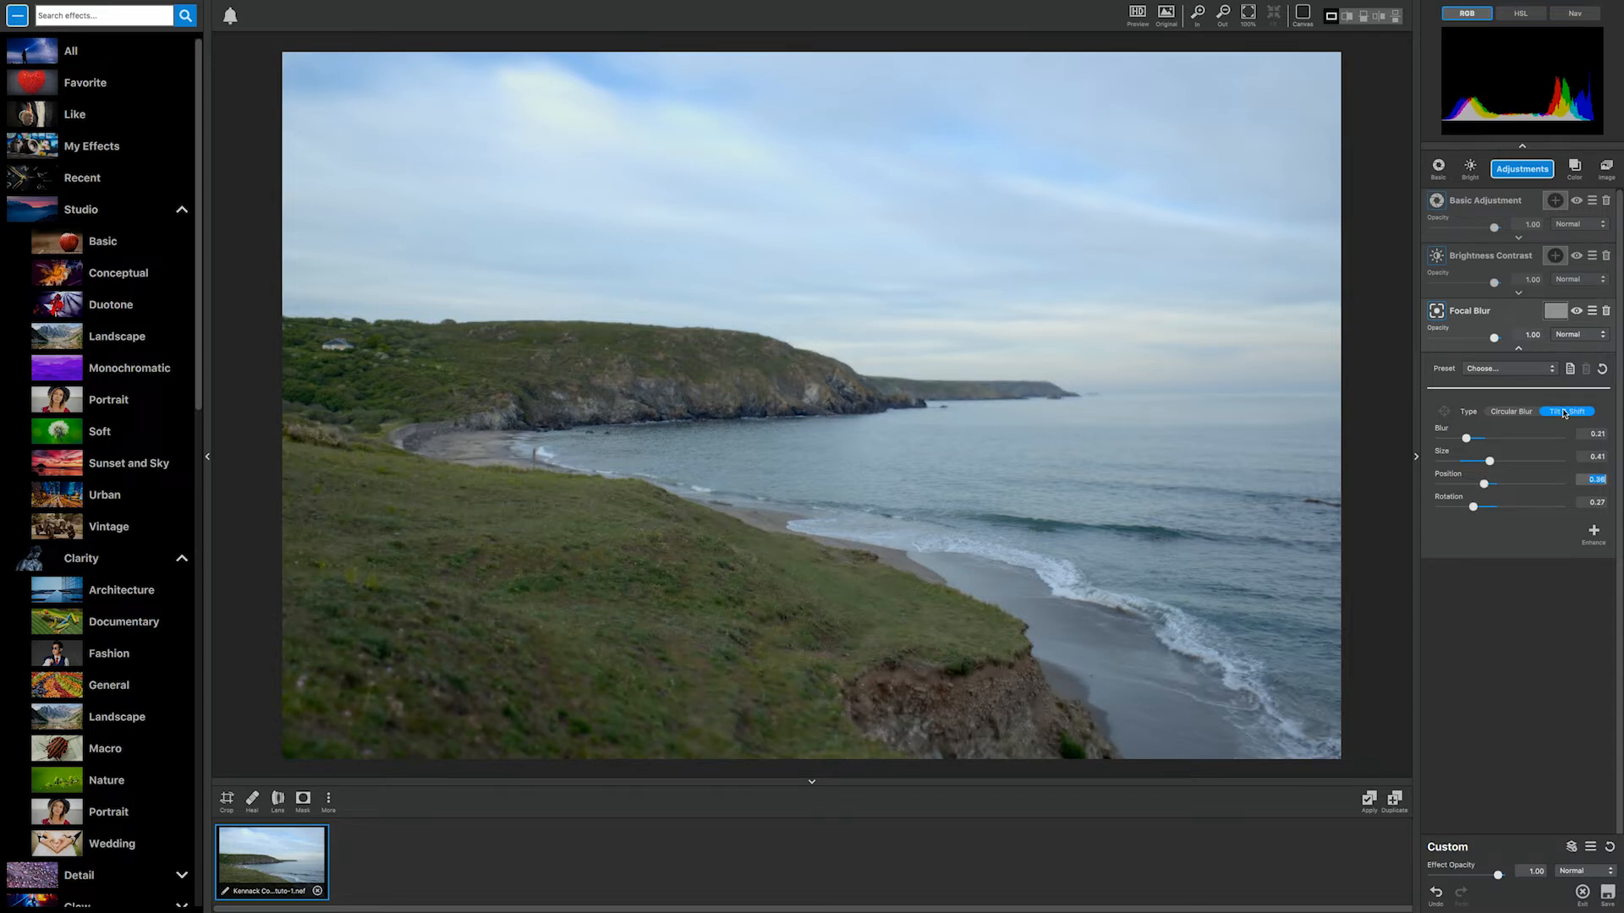
left_click(1604, 312)
Step: Add a dark Glow adjustment with primary glow strength 0.34, effect sharpness 0.47 and electrify 0.12
left_click(1520, 172)
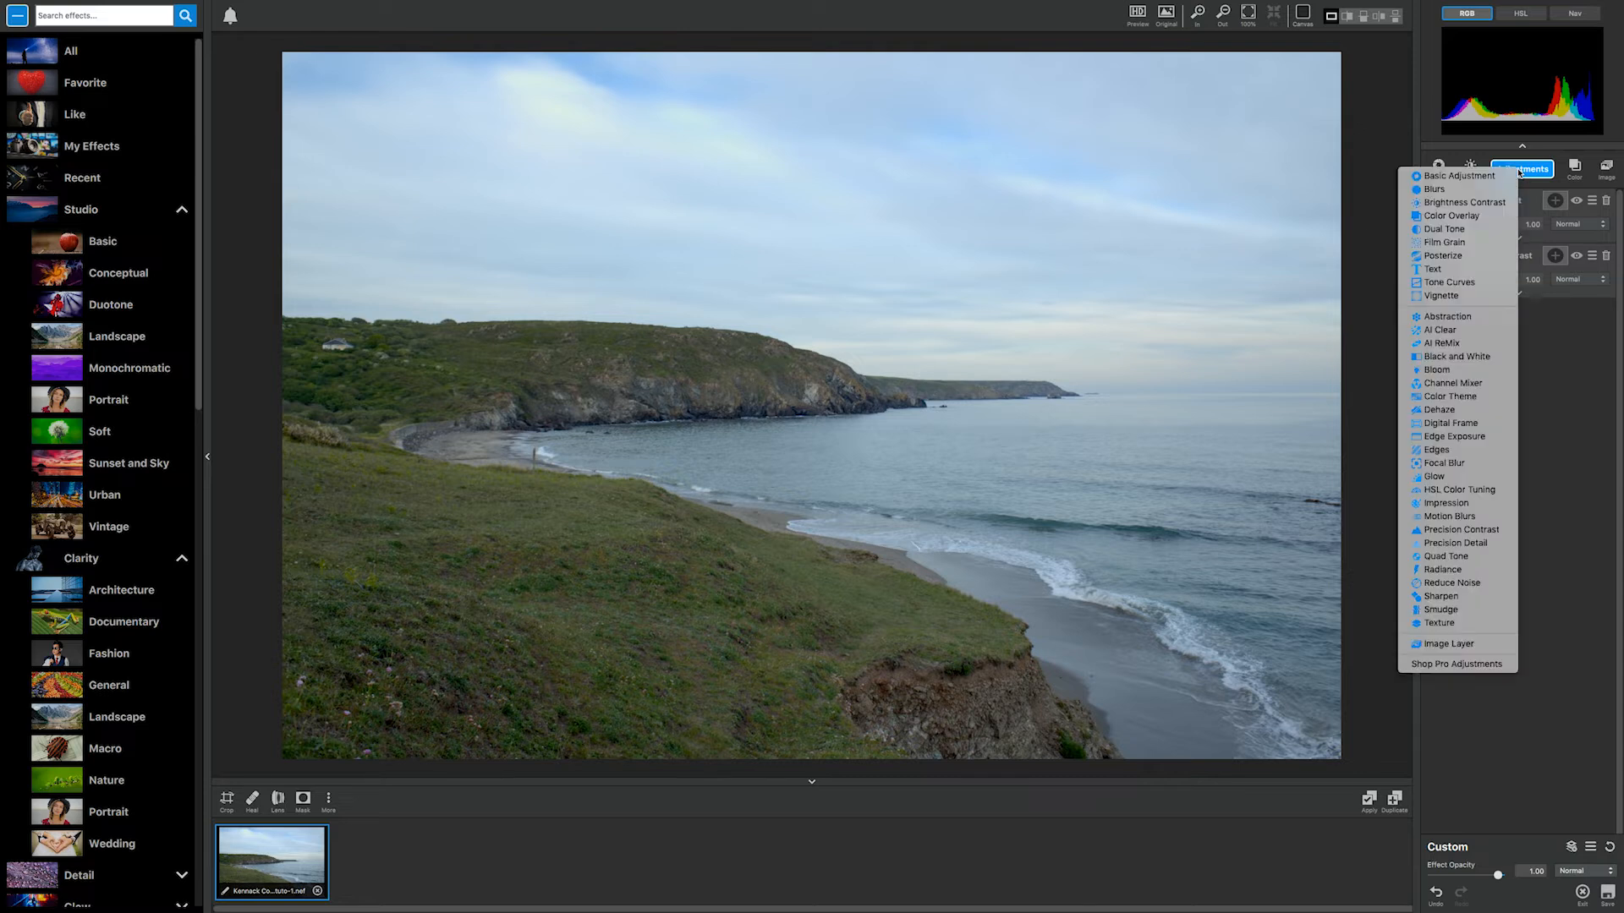
left_click(1456, 478)
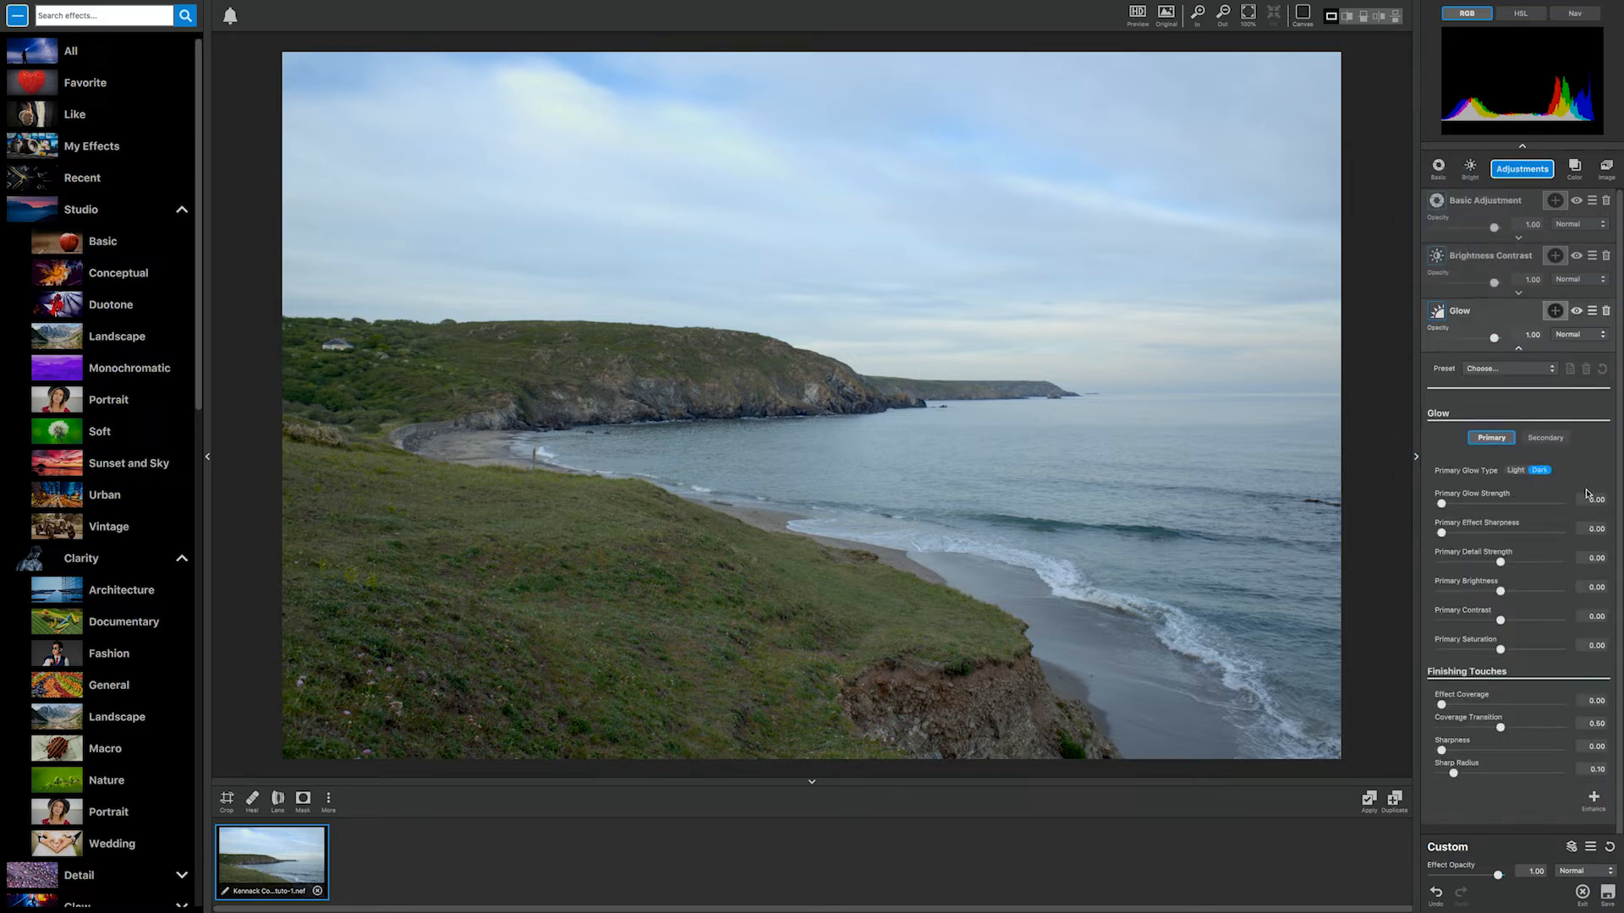
scroll(1444, 505, "down", 2)
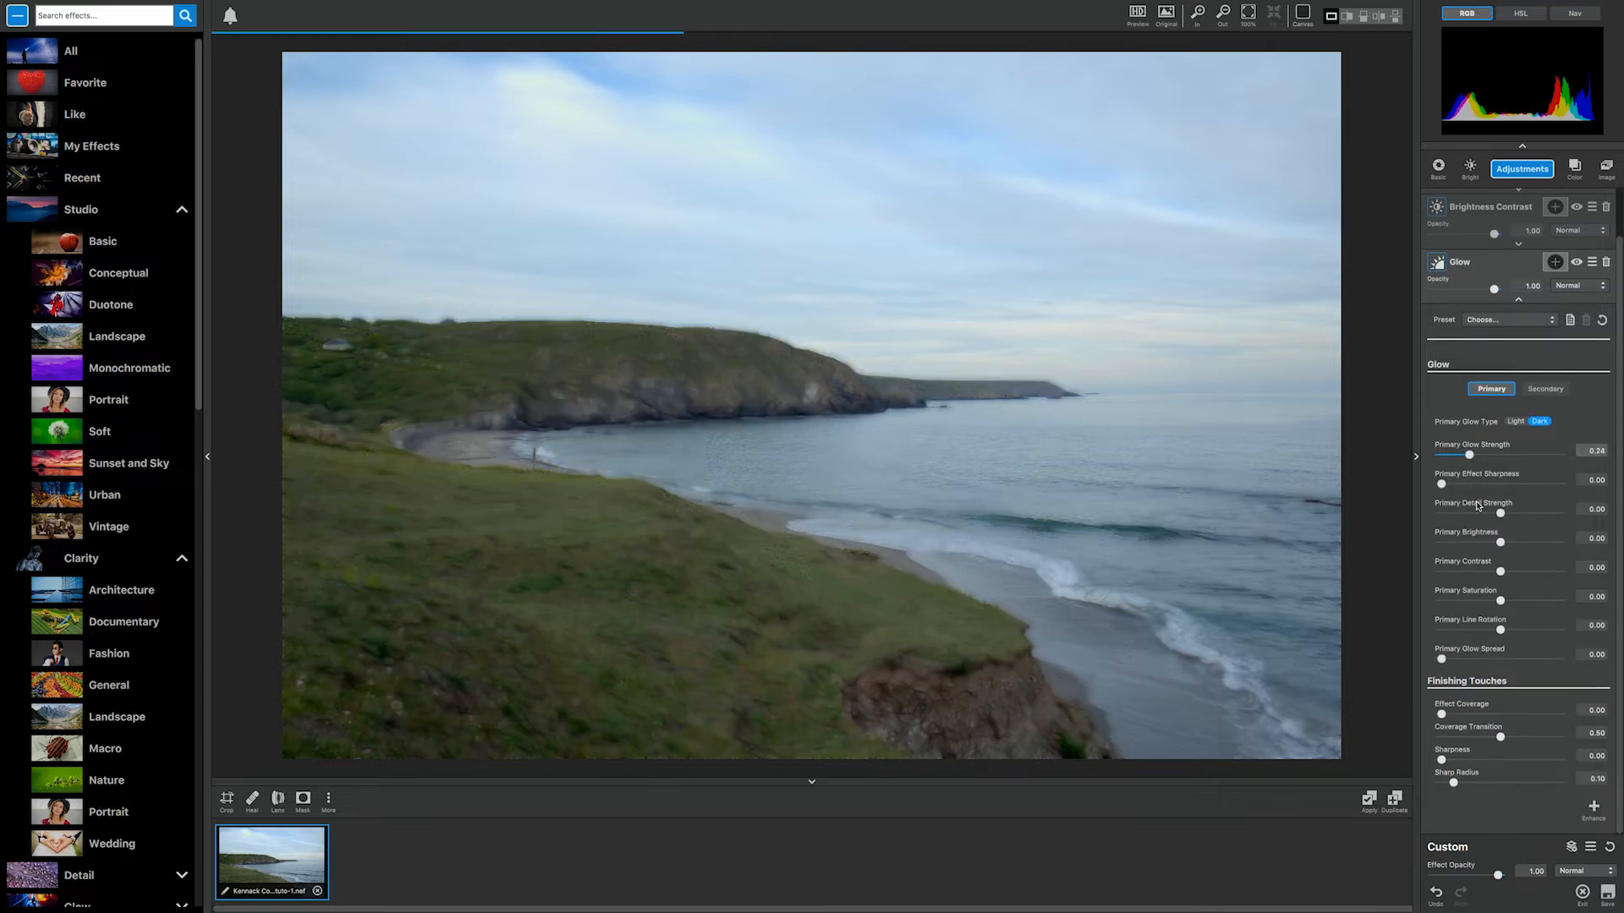
left_click_drag(1444, 503, 1457, 454)
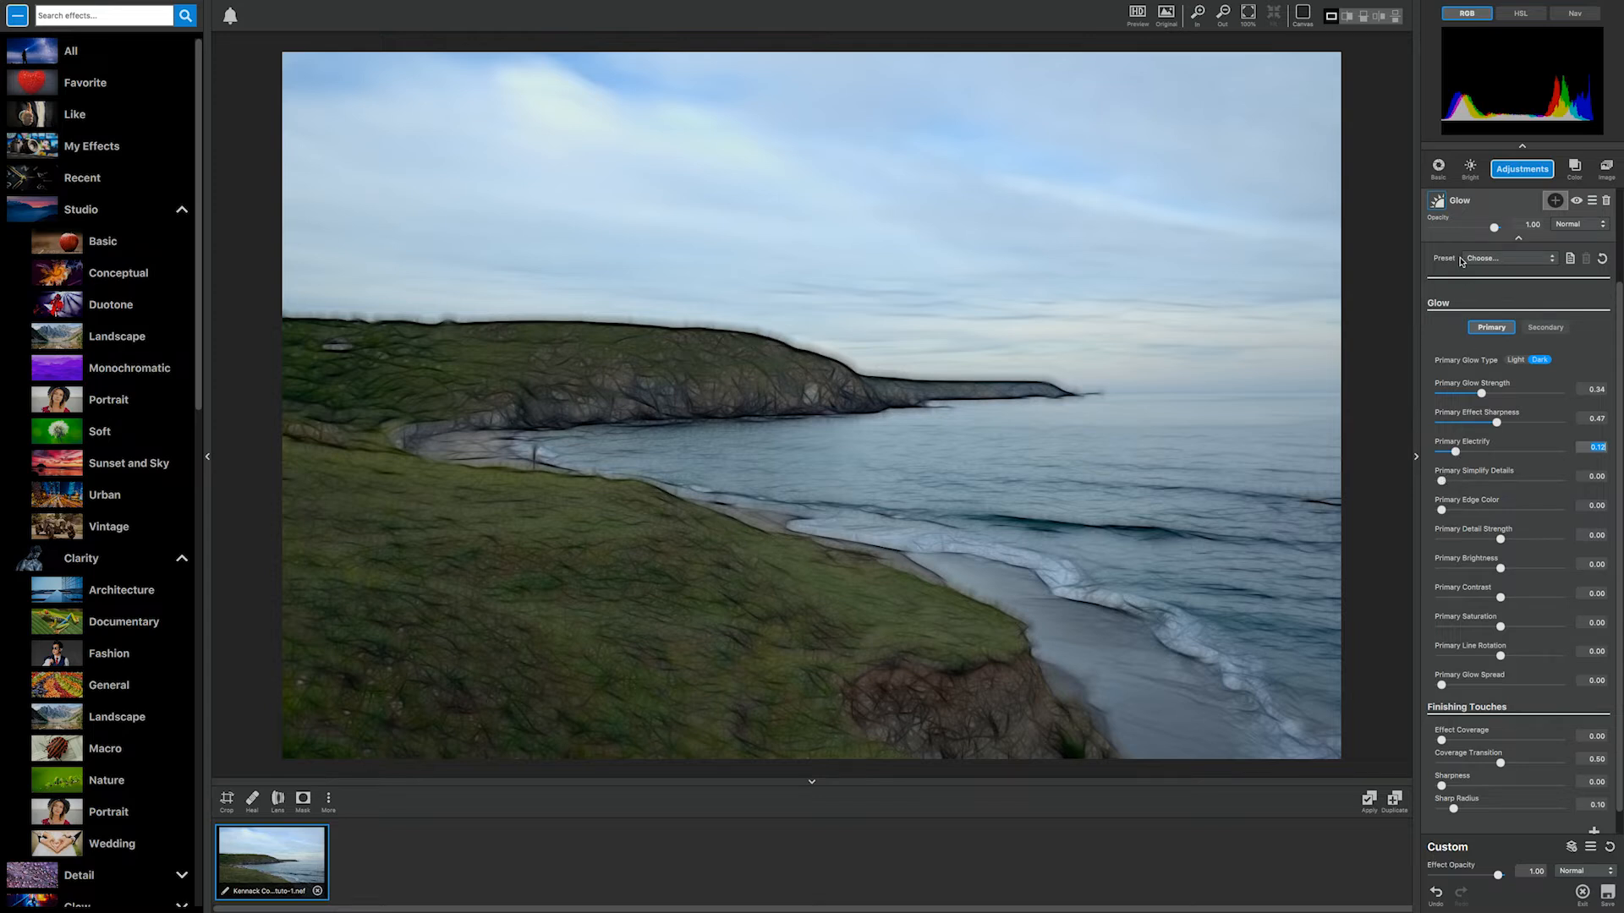
Step: Lower the Glow opacity to 0.53, and set primary edge color to 0.66 and simplify details to 0.17
mouse_move(1492, 228)
left_mouse_down()
mouse_move(1393, 230)
mouse_move(1467, 228)
left_mouse_up()
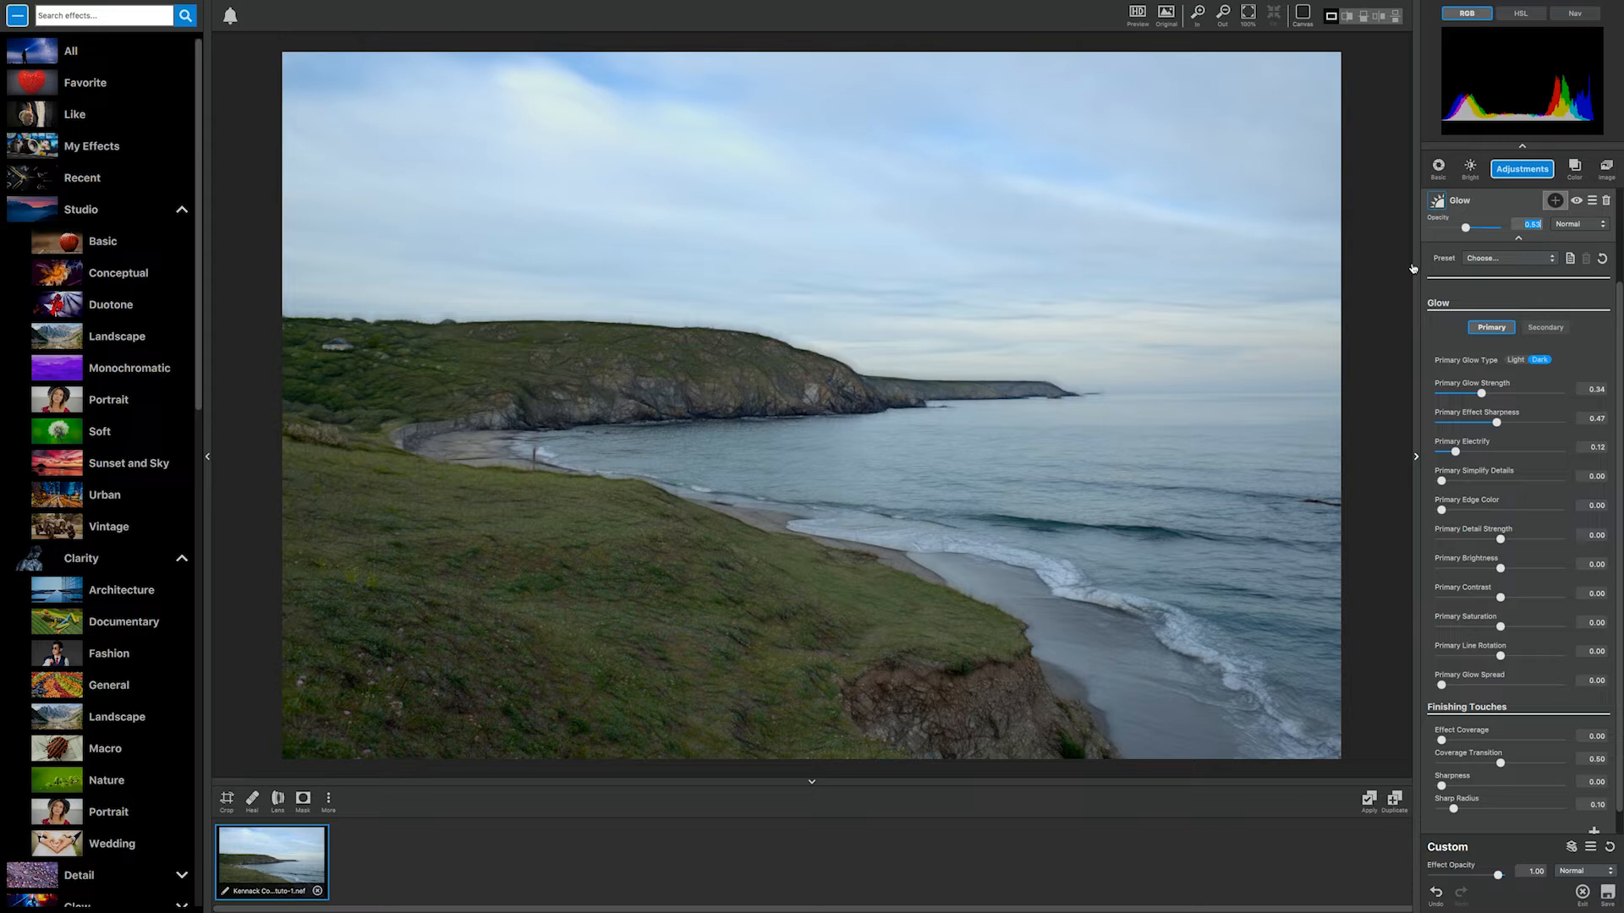
left_click_drag(1441, 512, 1518, 512)
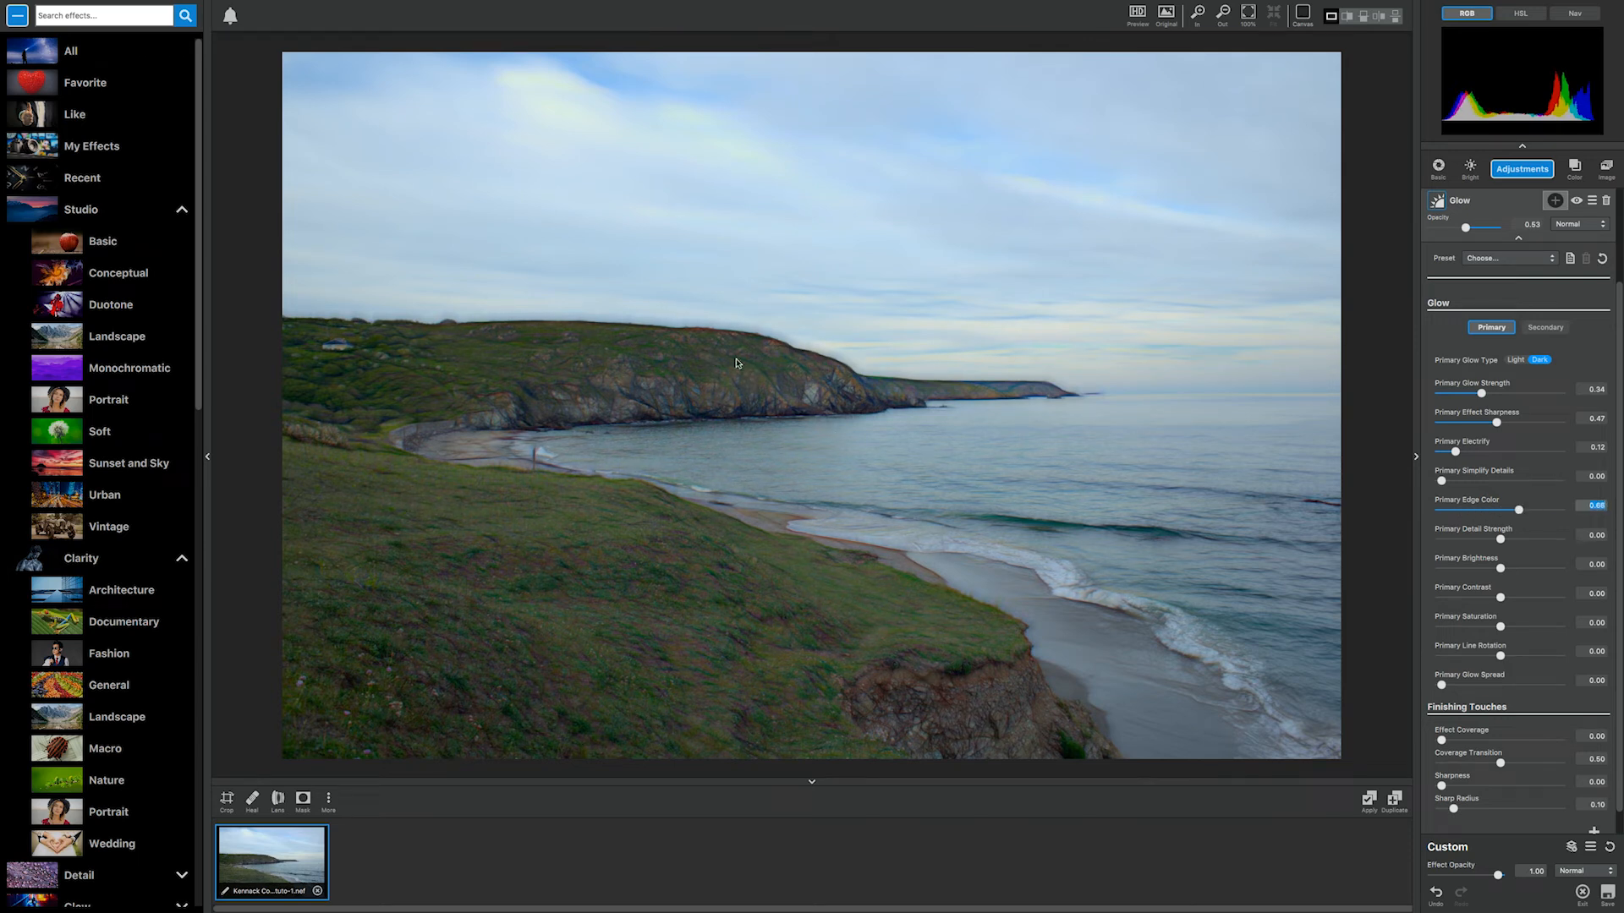
mouse_move(1440, 481)
left_mouse_down()
mouse_move(1490, 480)
mouse_move(1458, 478)
left_mouse_up()
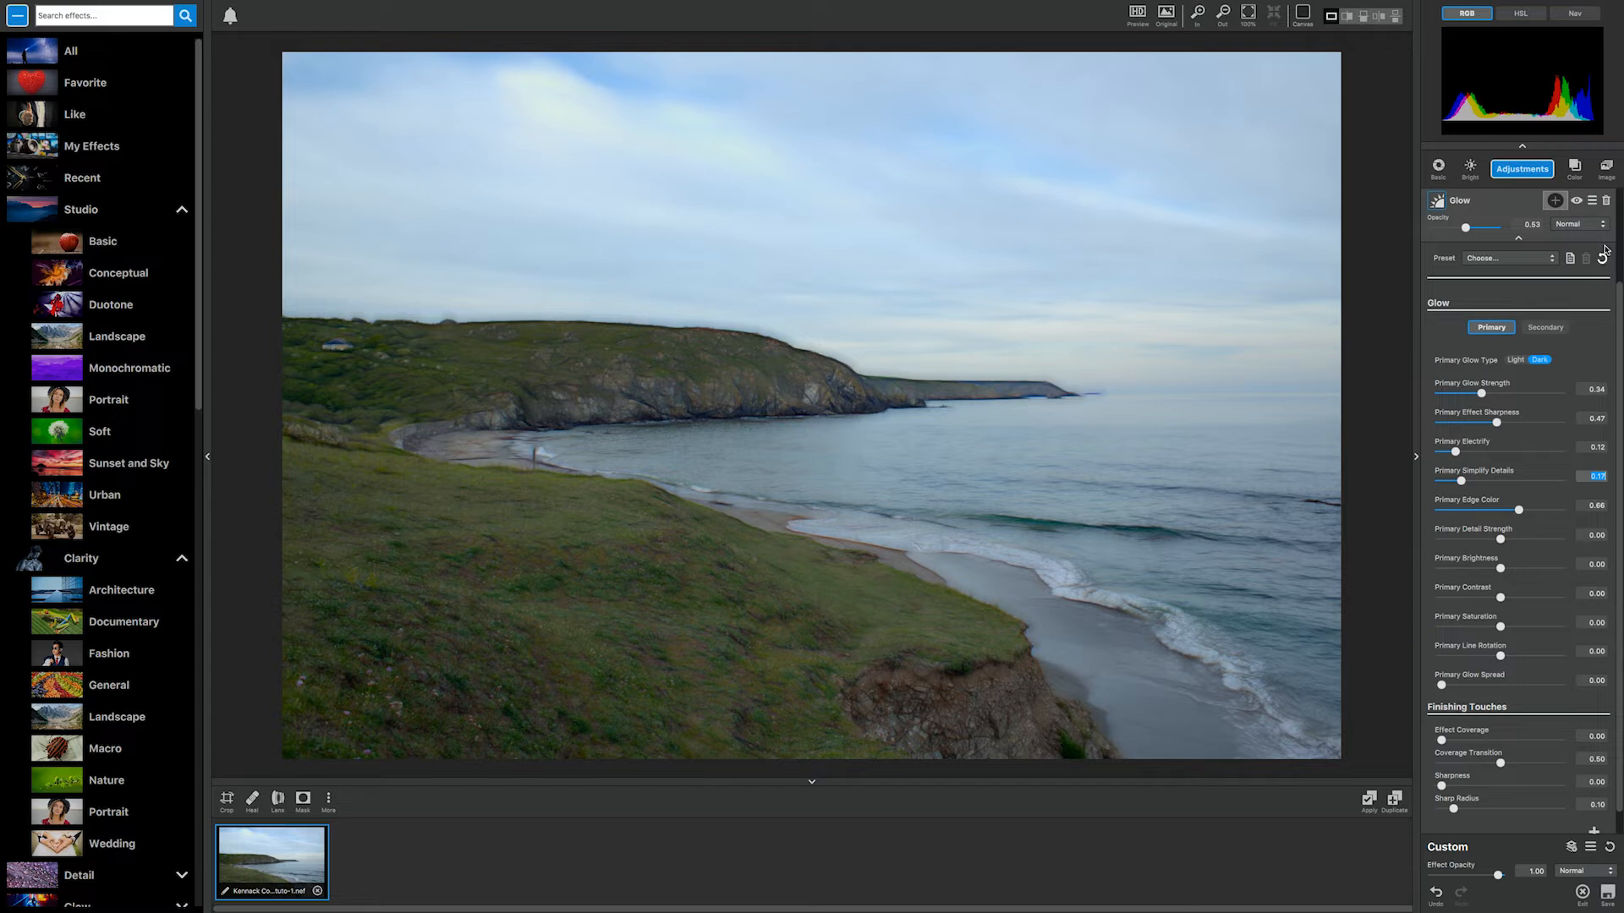
Step: Set primary detail strength to -0.14, brightness 0.02, contrast 0.48, saturation 0.12, line rotation 0.19 and glow spread 0.49
scroll(1601, 237, "up", 3)
scroll(1526, 689, "down", 1)
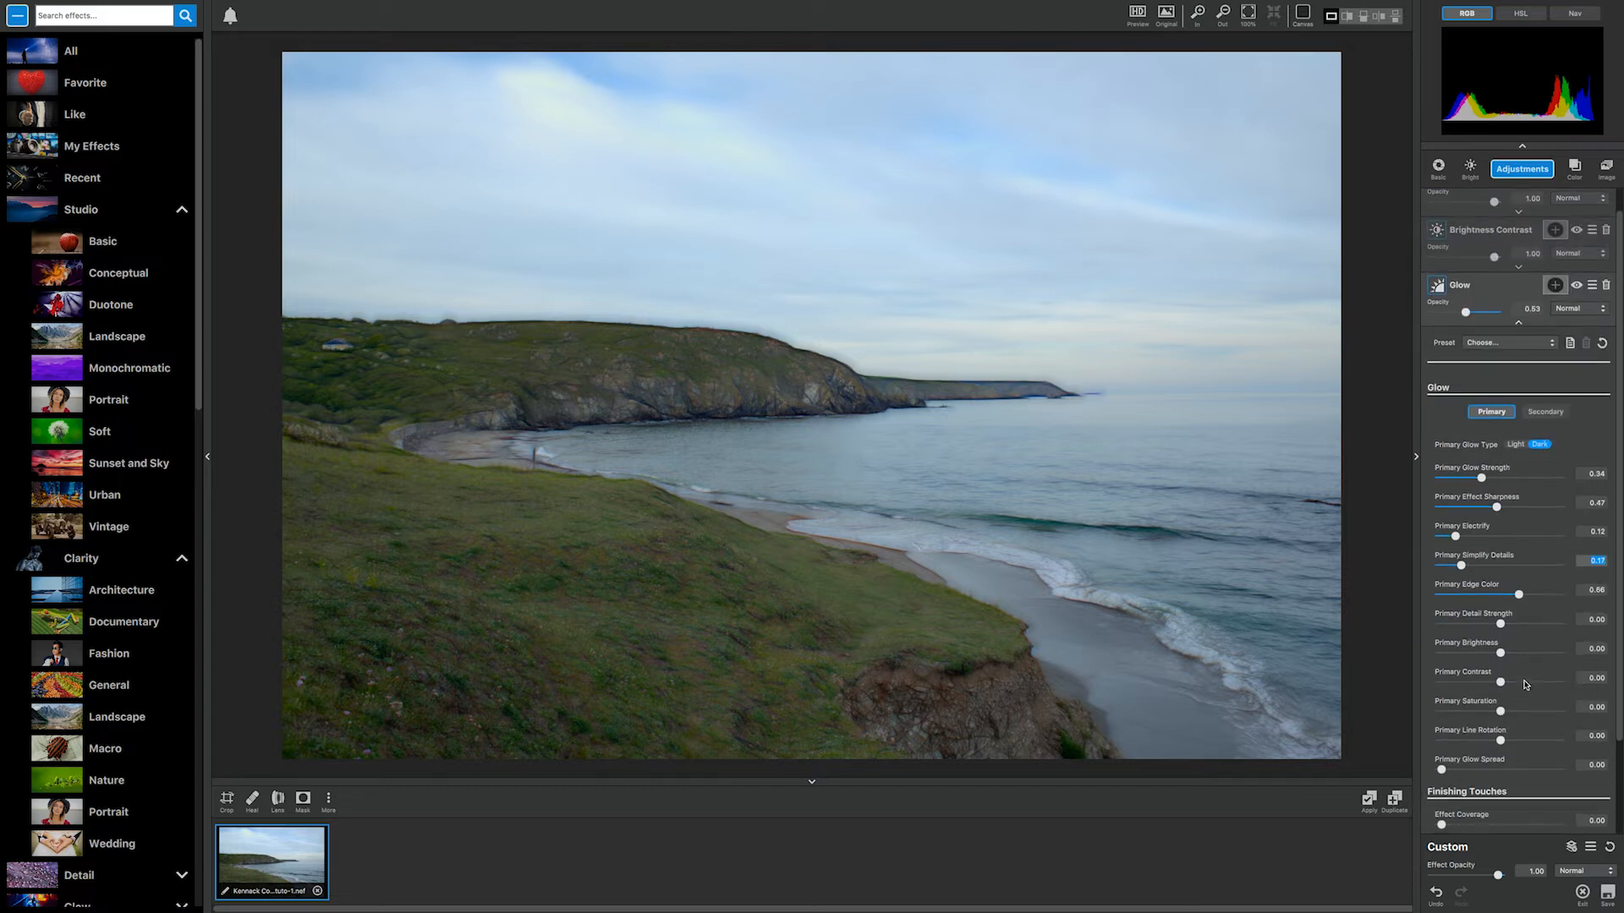
mouse_move(1502, 626)
left_mouse_down()
mouse_move(1455, 653)
mouse_move(1493, 626)
left_mouse_up()
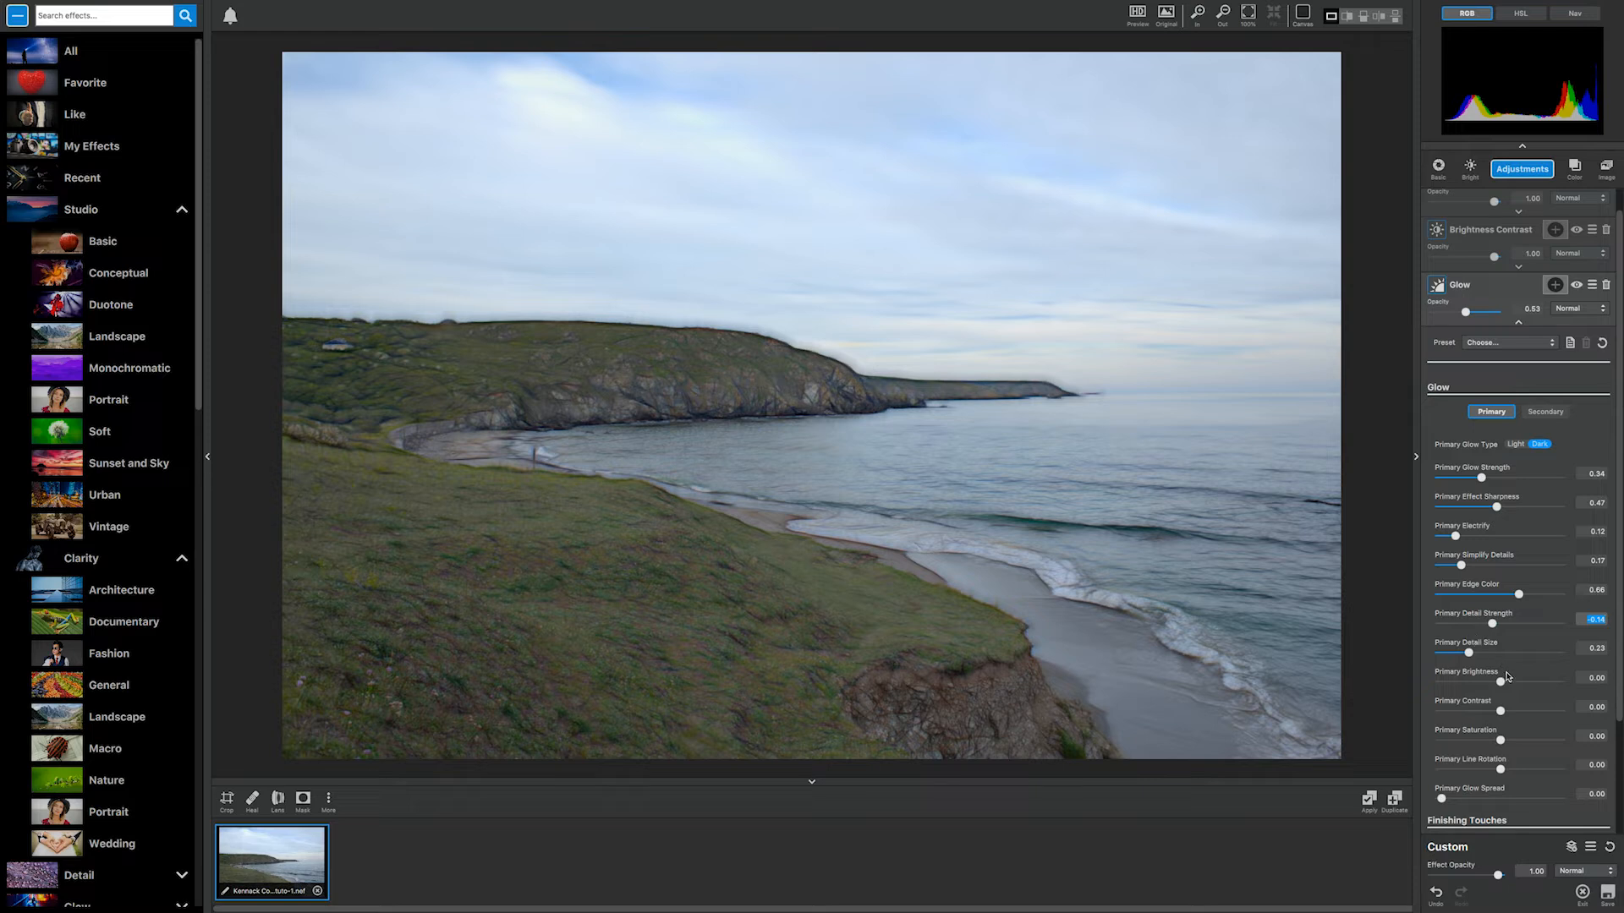
left_click_drag(1498, 681, 1513, 681)
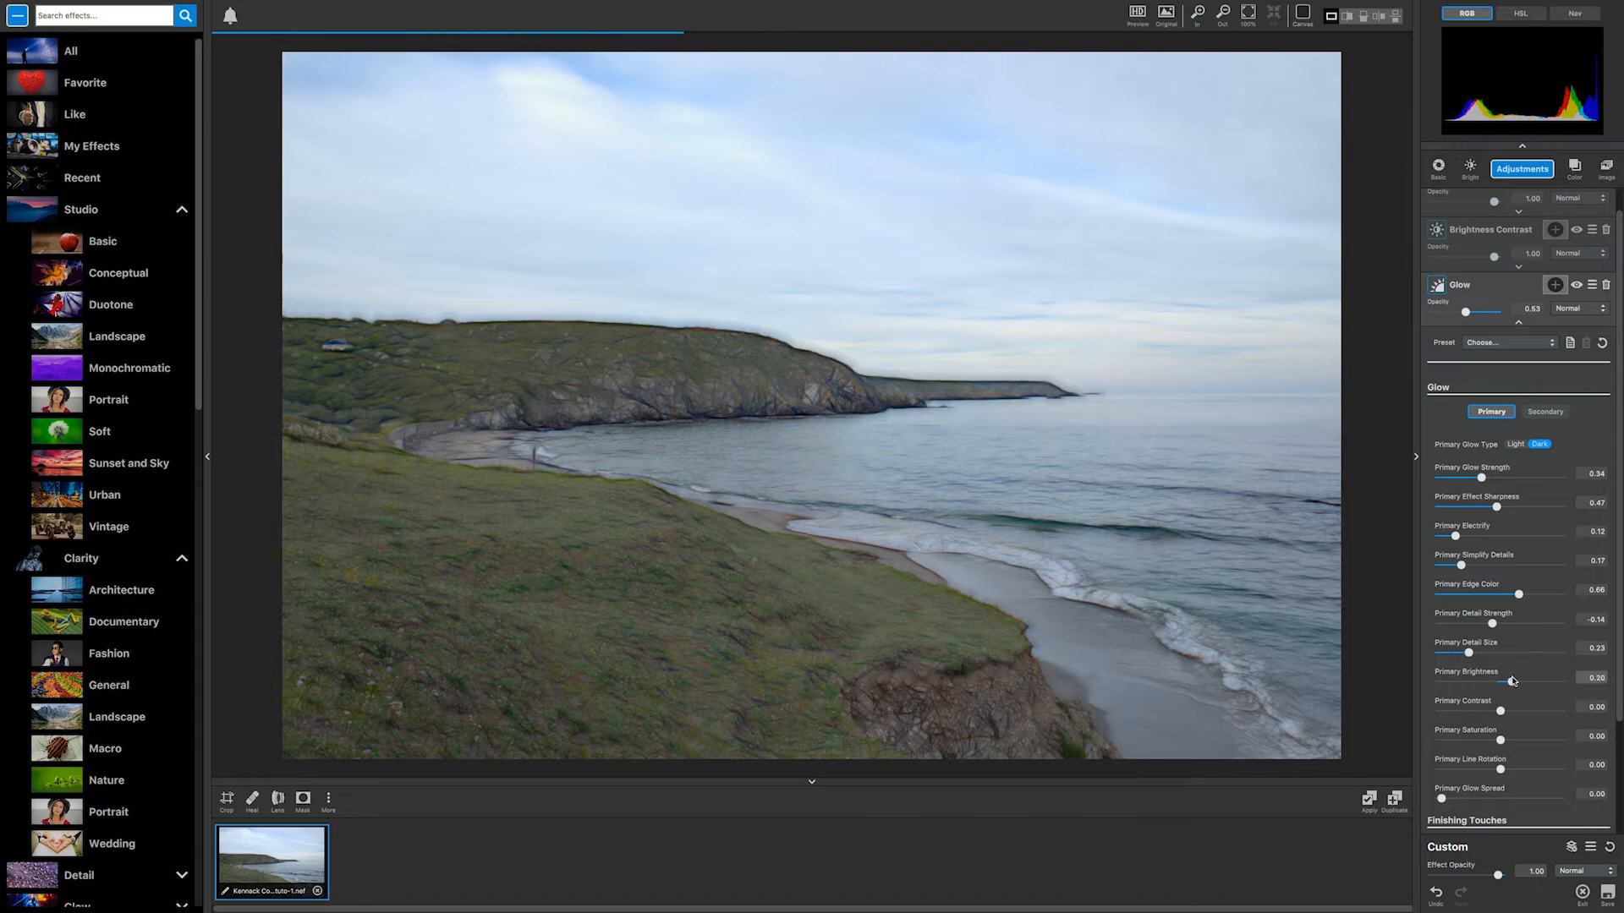
left_click_drag(1509, 683, 1522, 710)
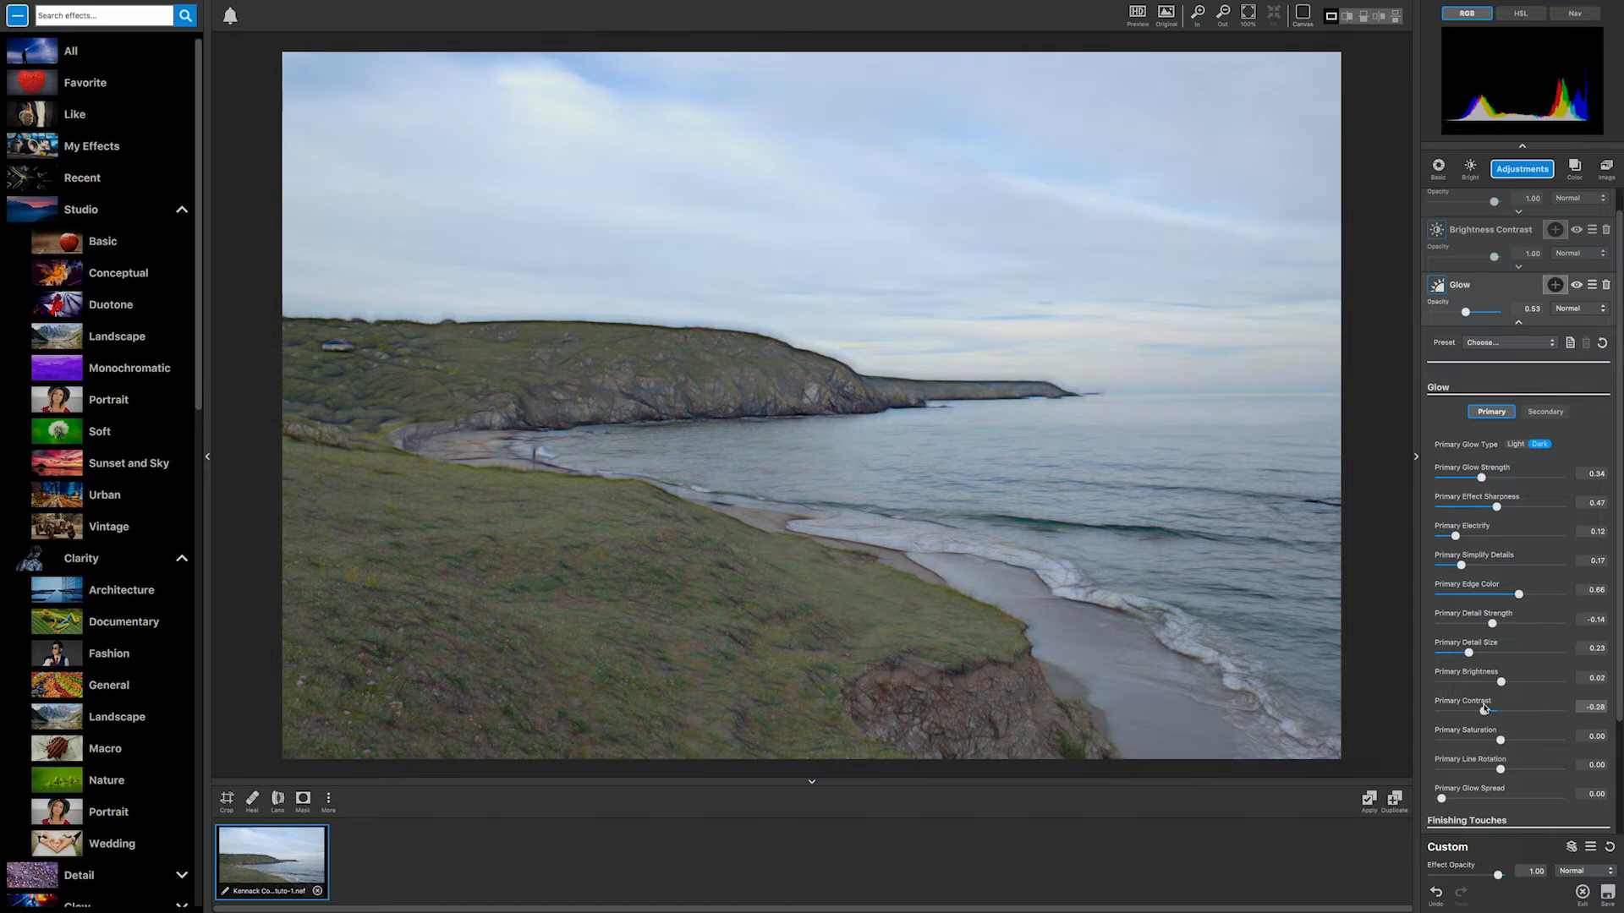
left_click_drag(1522, 711, 1503, 799)
left_click(1442, 799)
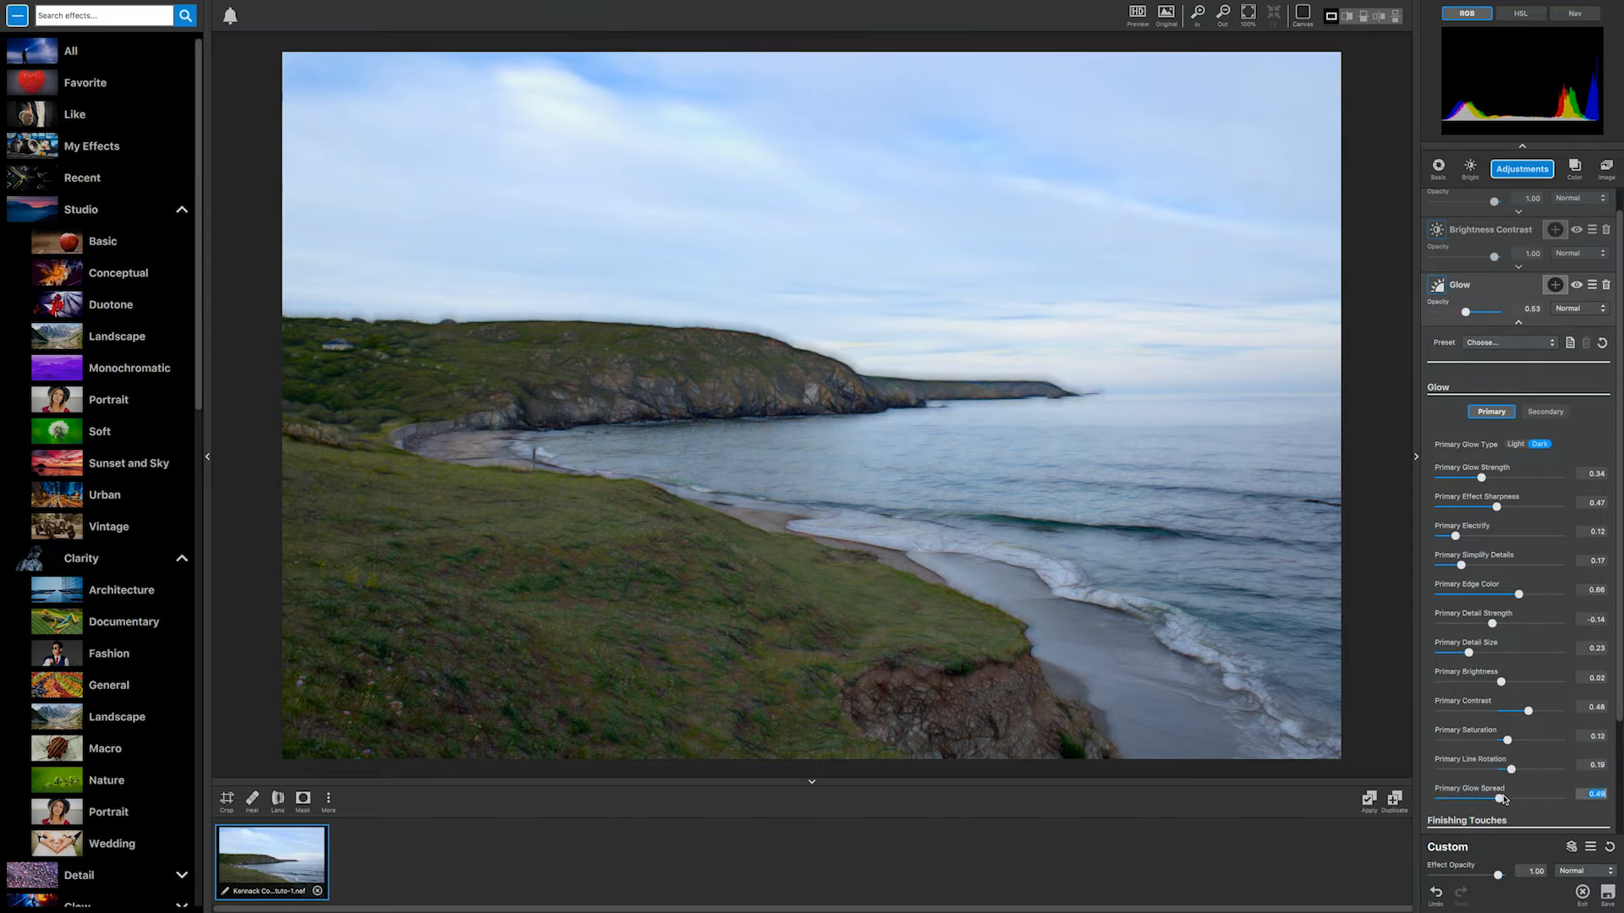
Step: Compare the Glow at opacities 1.00, 0.28 and 0.48 and with the effect hidden, and delete the adjustment
left_click_drag(1466, 312, 1497, 313)
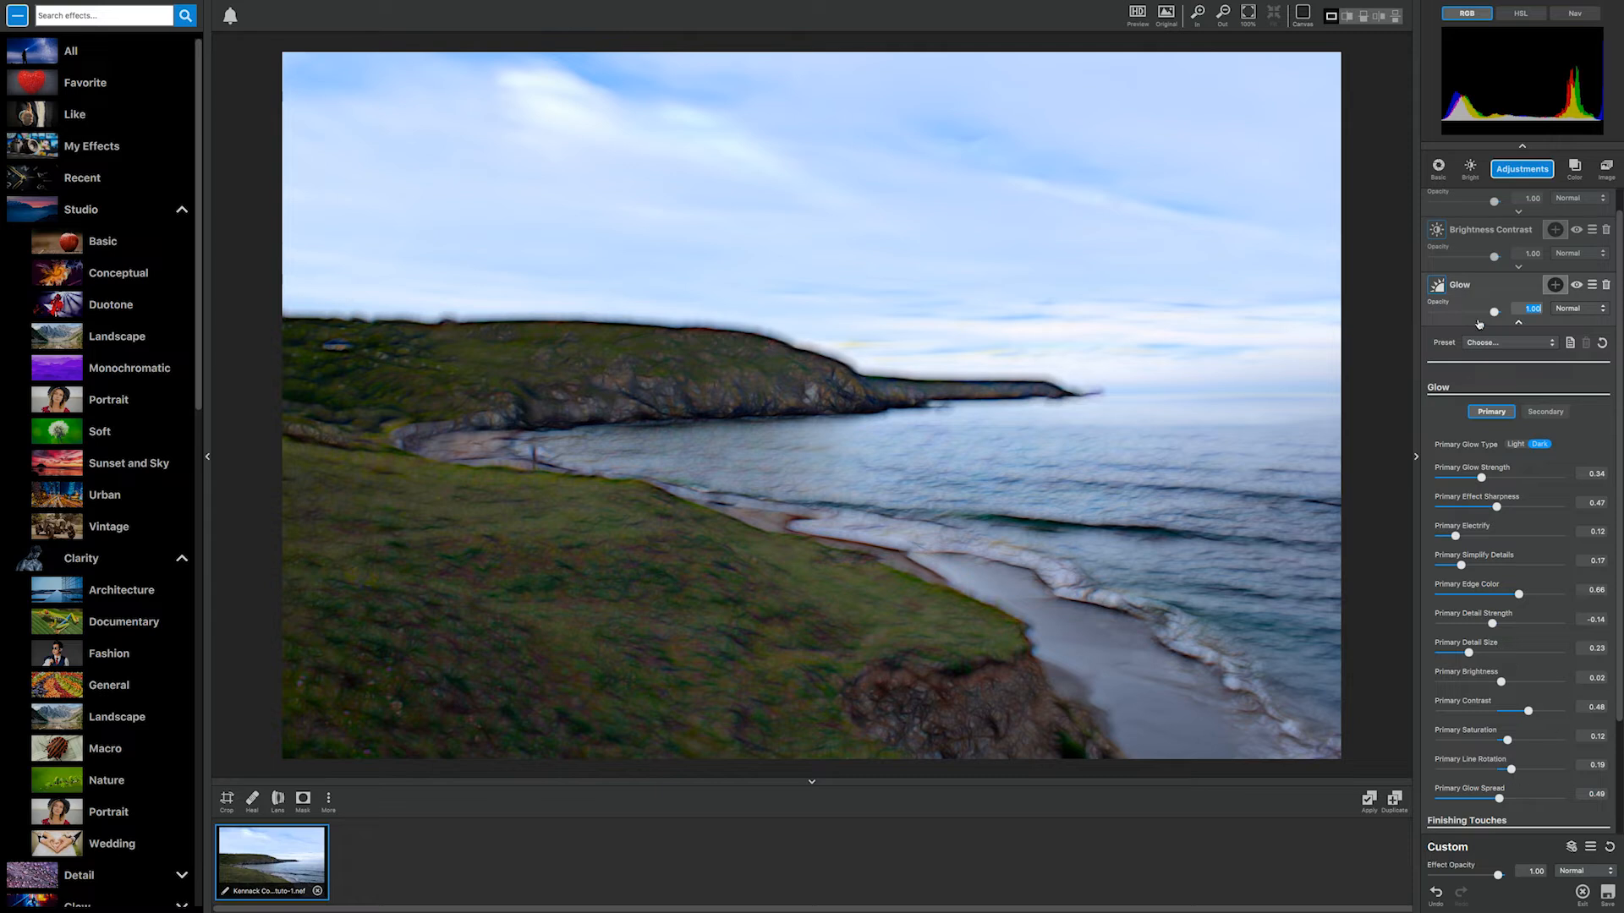
left_click_drag(1493, 314, 1451, 314)
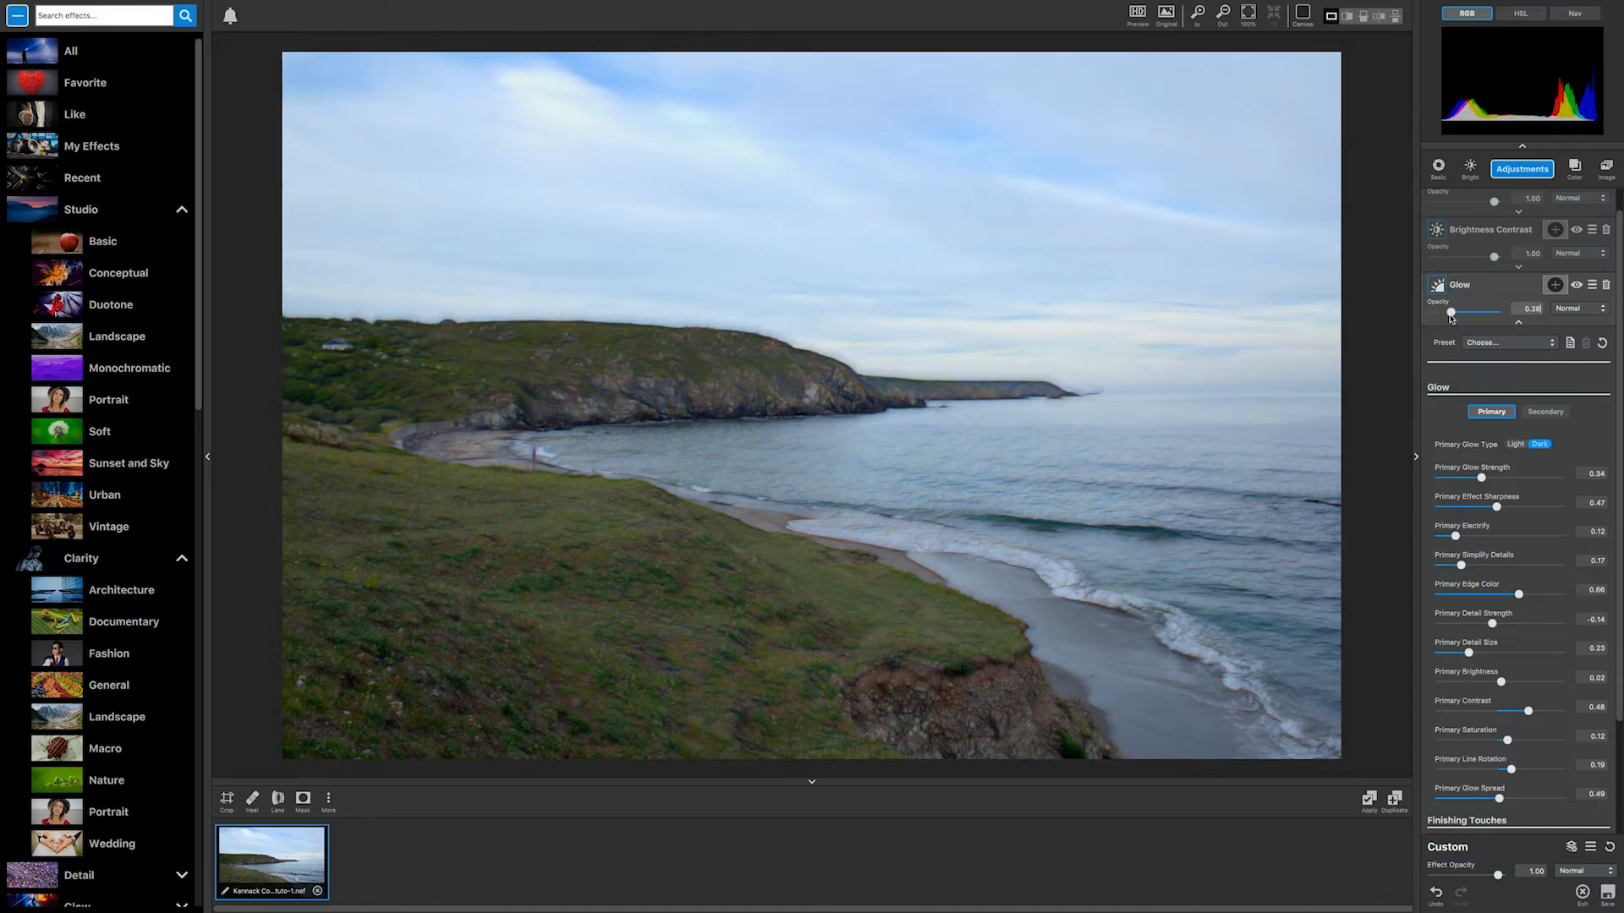
left_click(1576, 286)
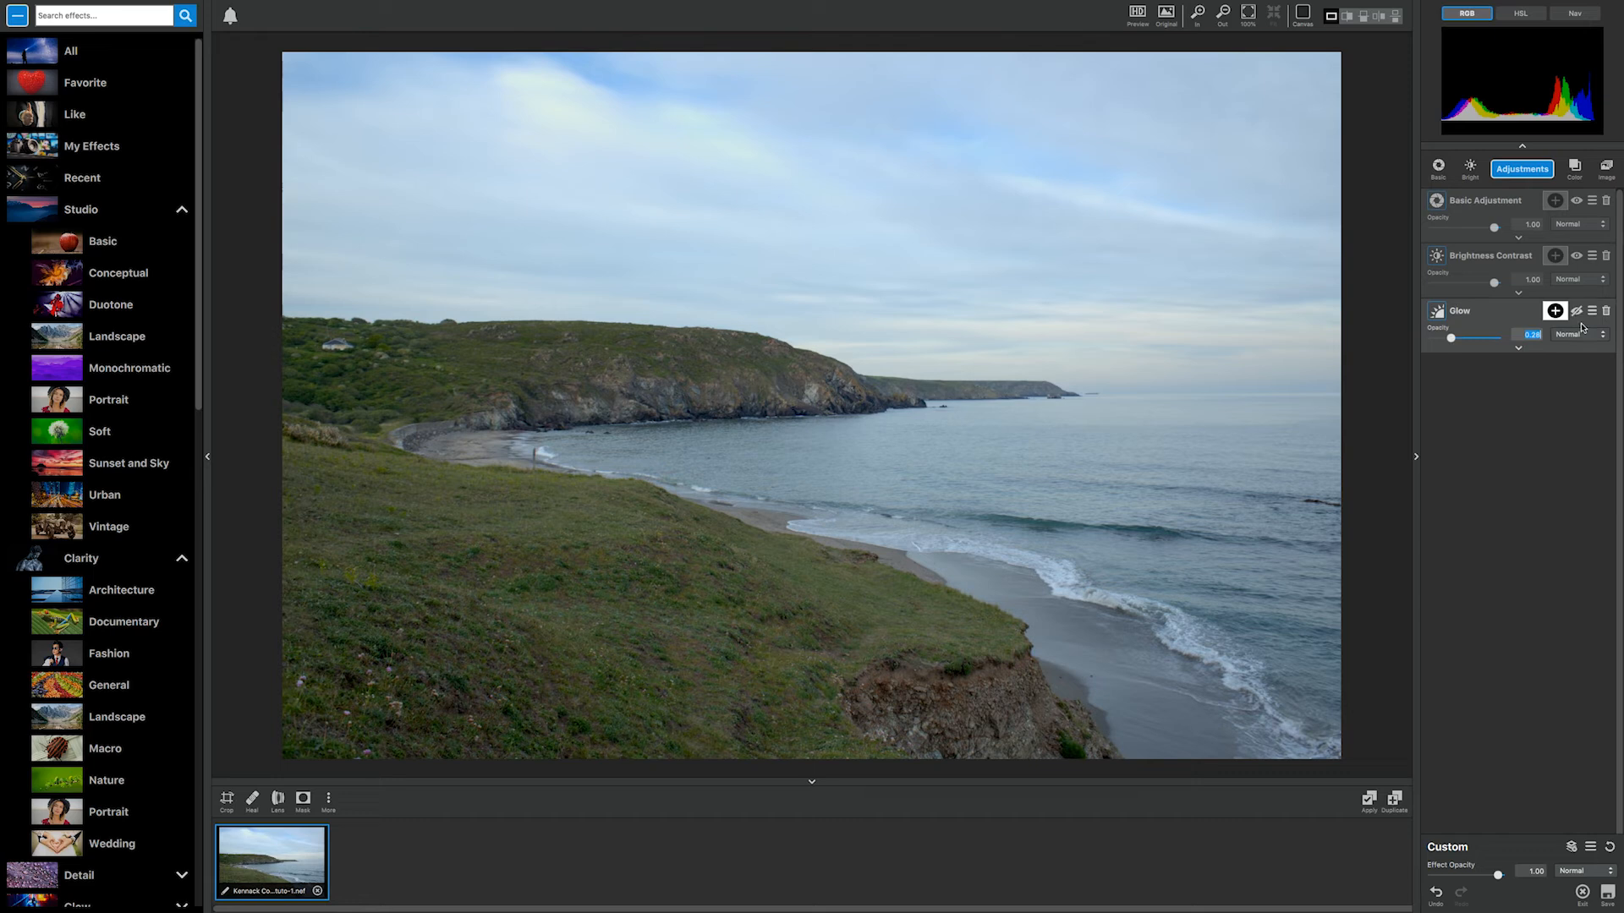
left_click(1577, 311)
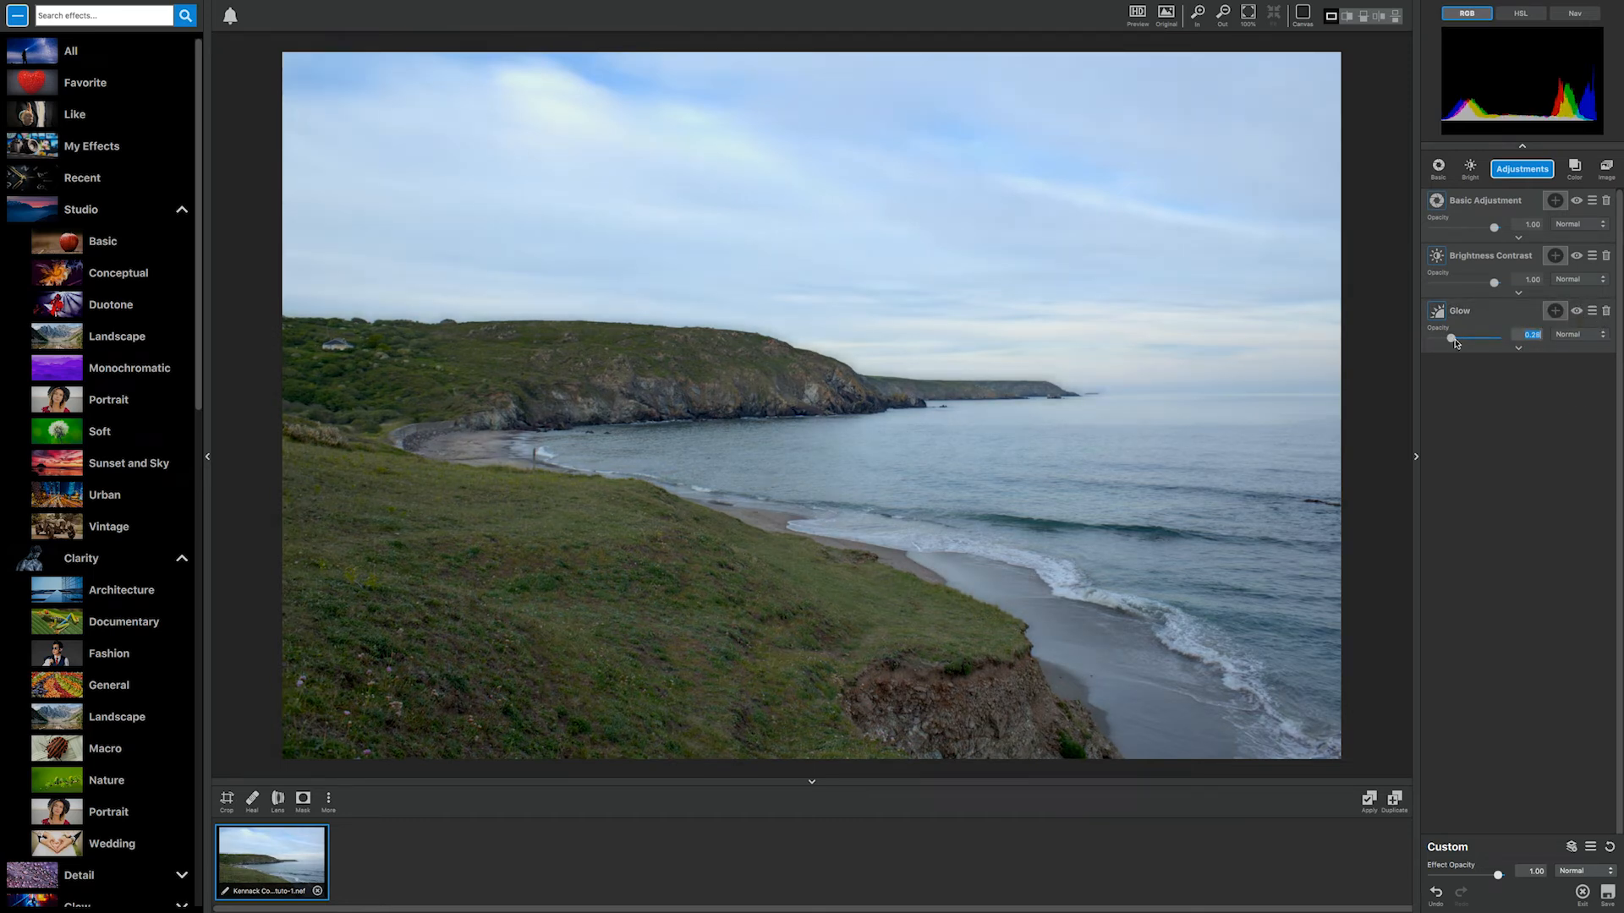
left_click_drag(1456, 342, 1463, 344)
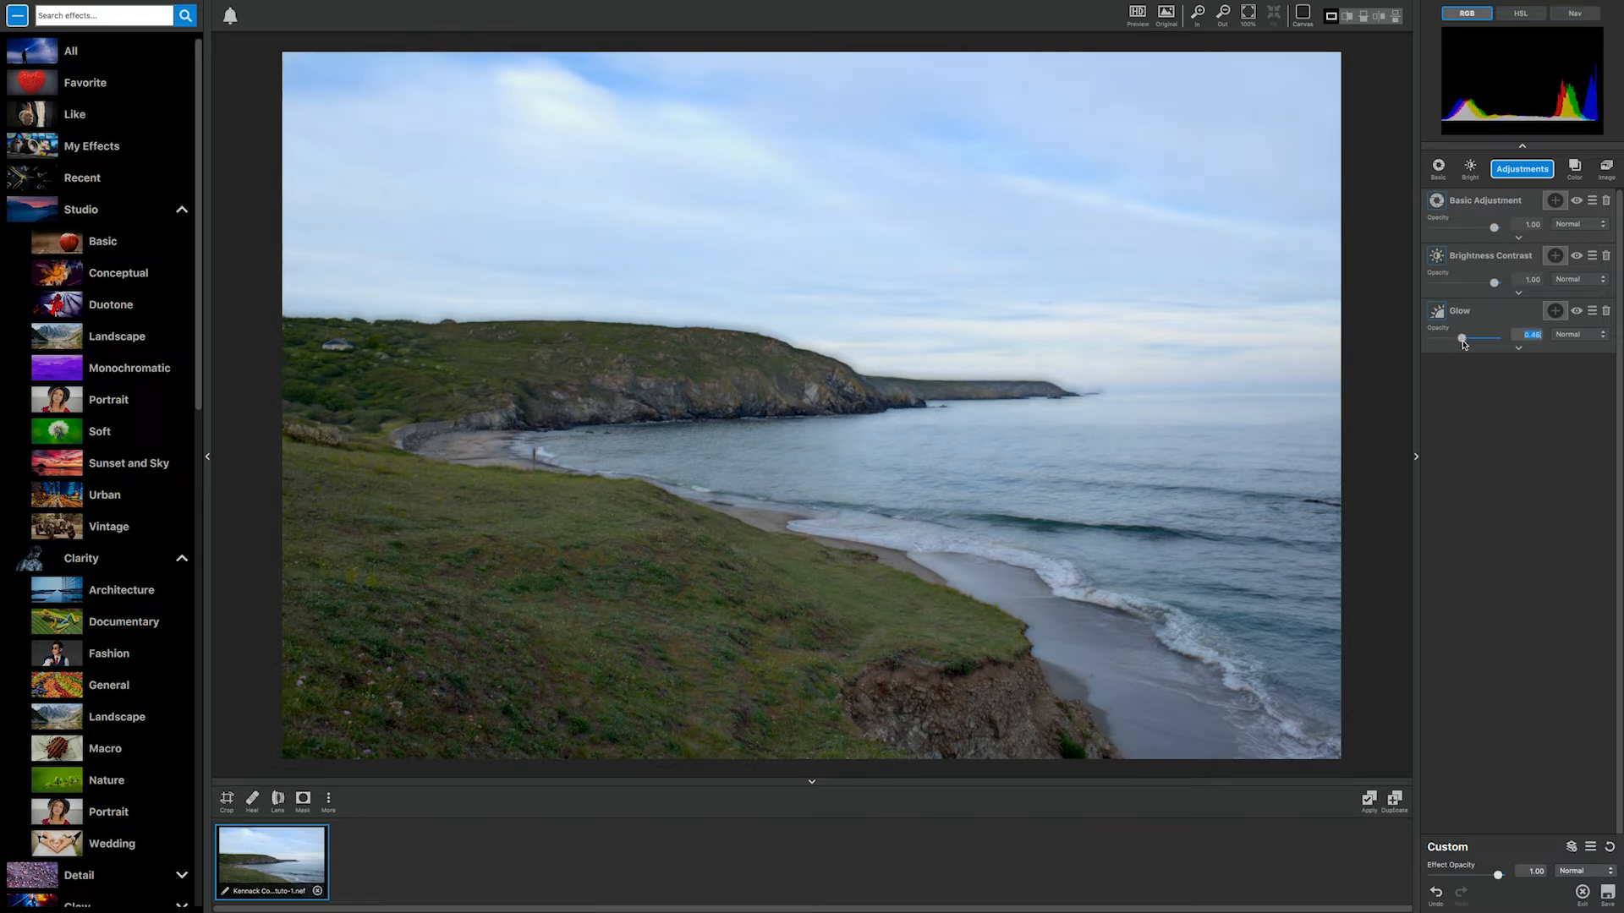
left_click(1606, 310)
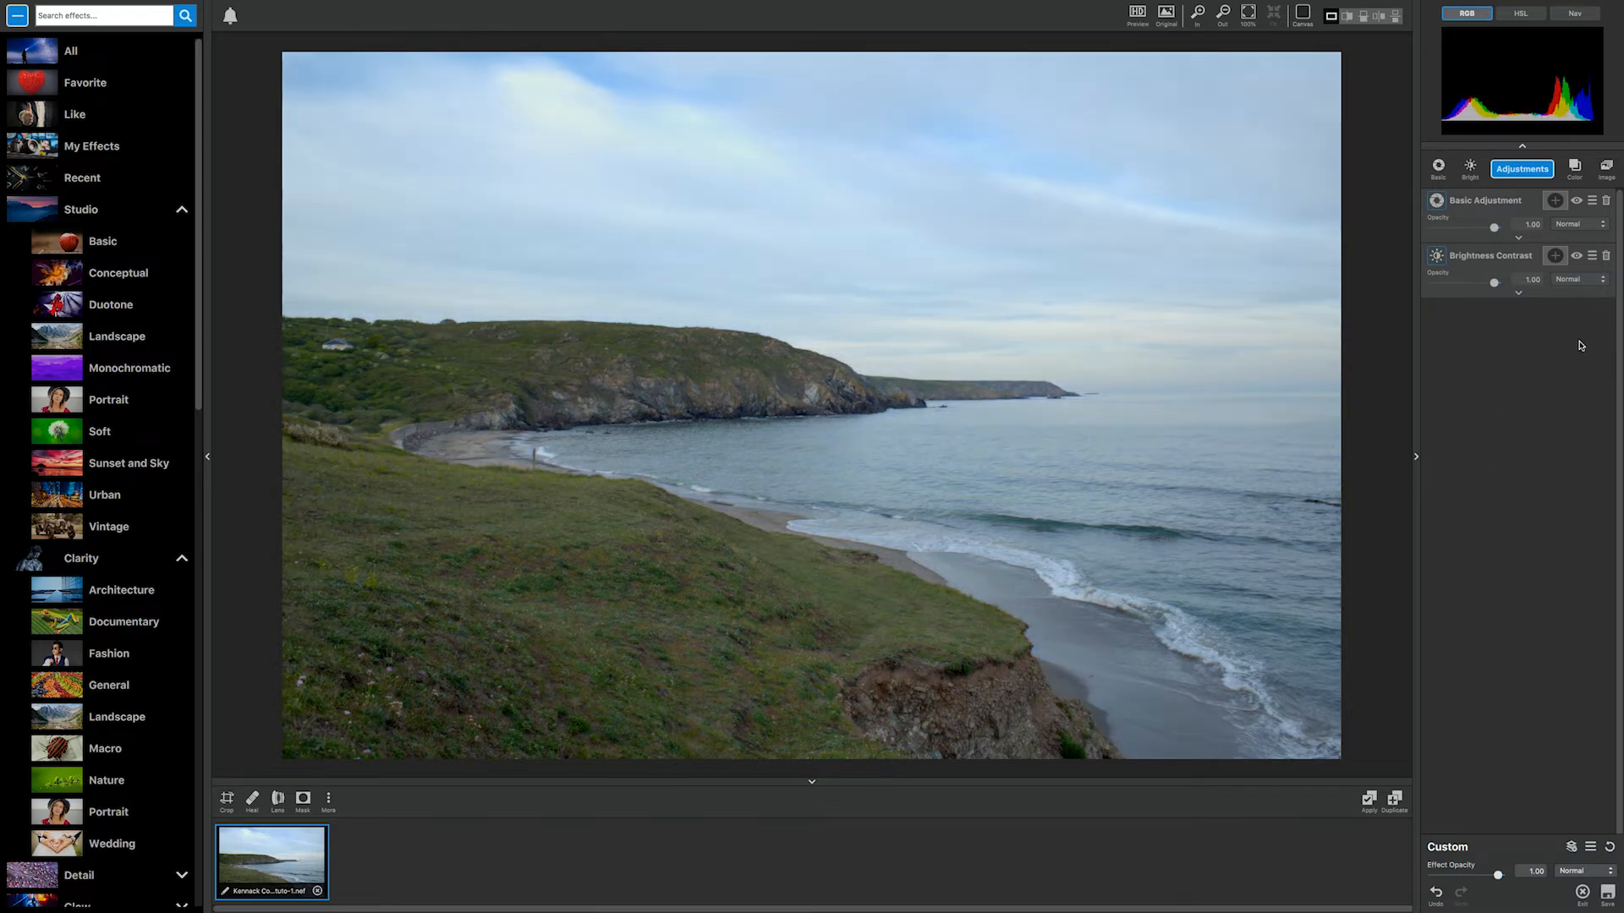
Step: Add an HSL Color Tuning adjustment and set overall hue to 0.07, overall saturation to -0.02 and overall lightness to 0.10
left_click(1529, 174)
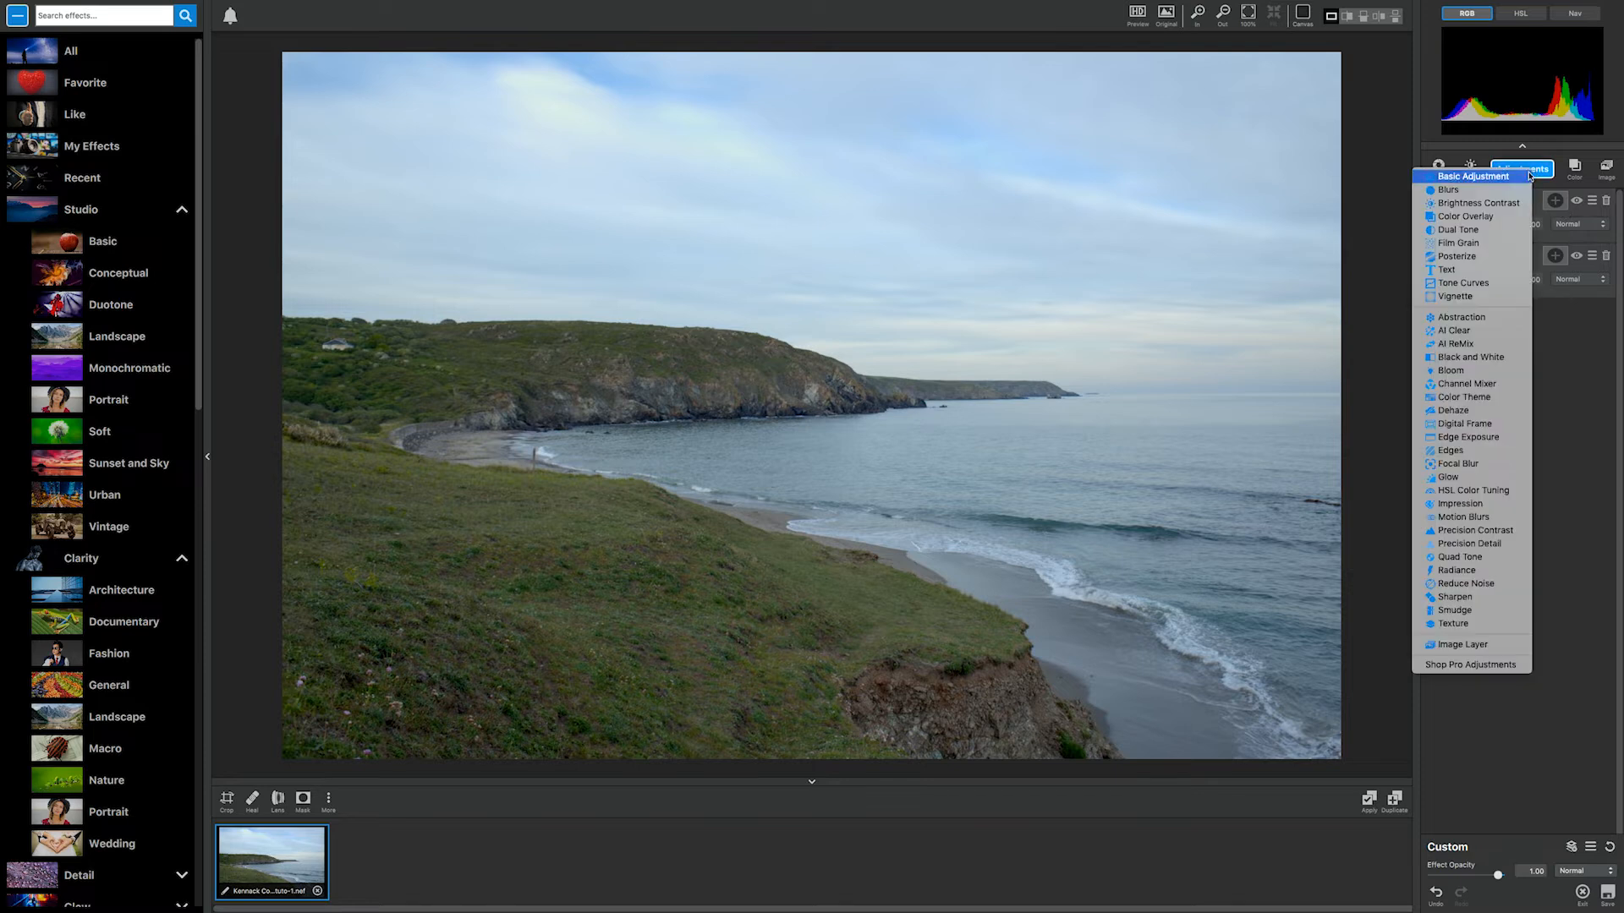
left_click(1464, 492)
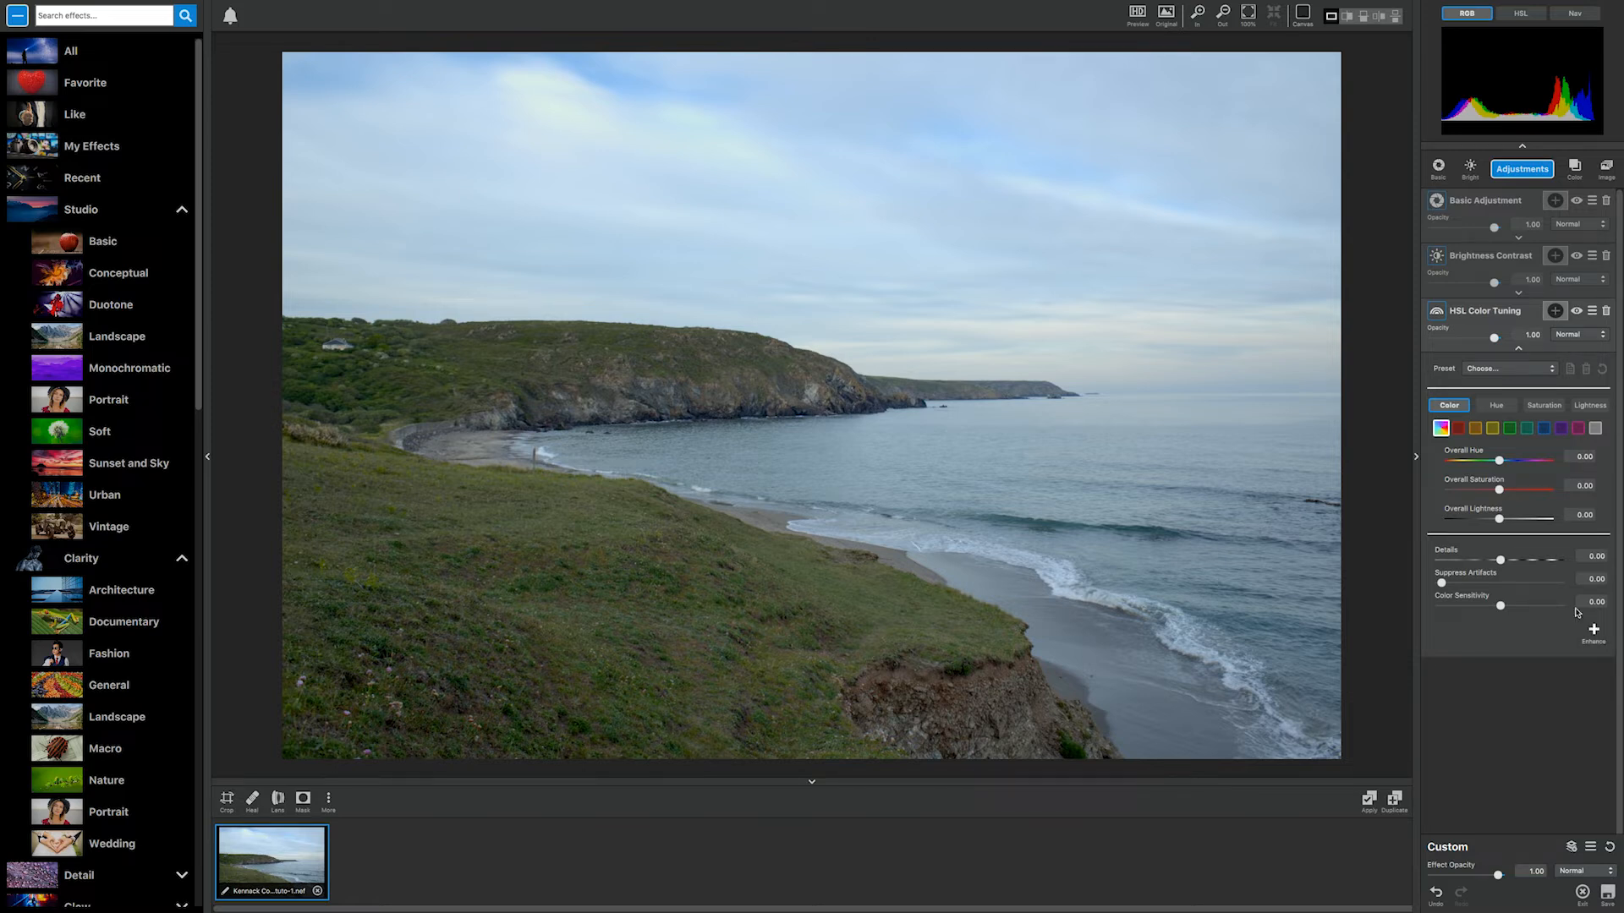
left_click(1500, 462)
left_click_drag(1502, 462, 1504, 519)
double_click(1499, 461)
left_click_drag(1466, 461, 1499, 461)
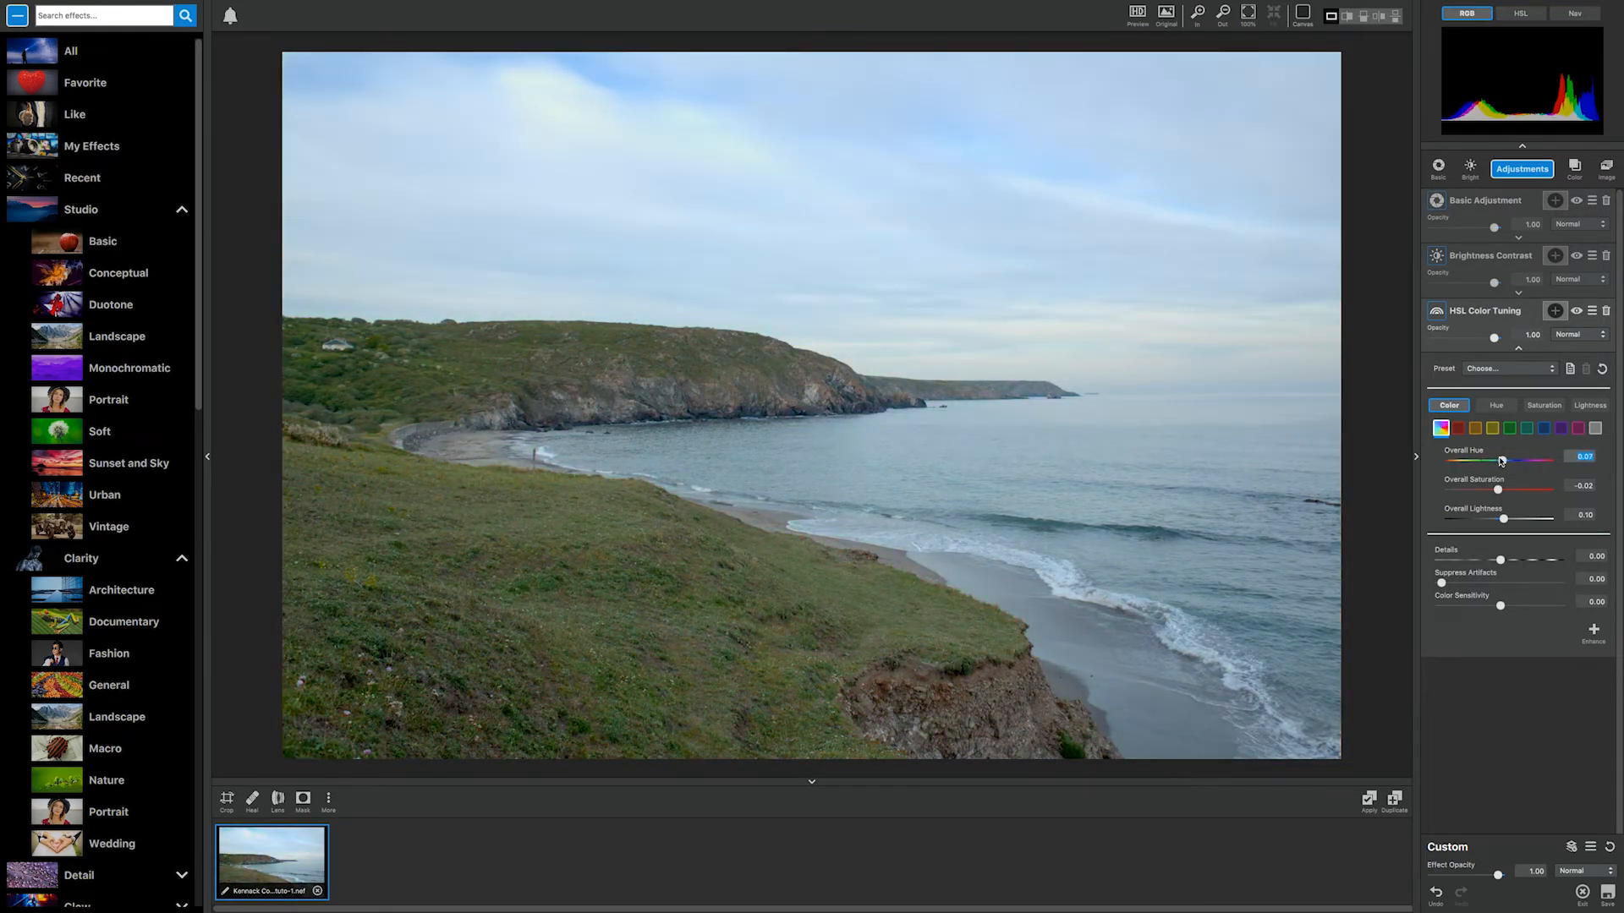
Step: Reset the HSL Color Tuning values, and set green hue to -0.04, green saturation to 0.91 and green lightness to 0.04
left_click(1602, 370)
left_click(1458, 428)
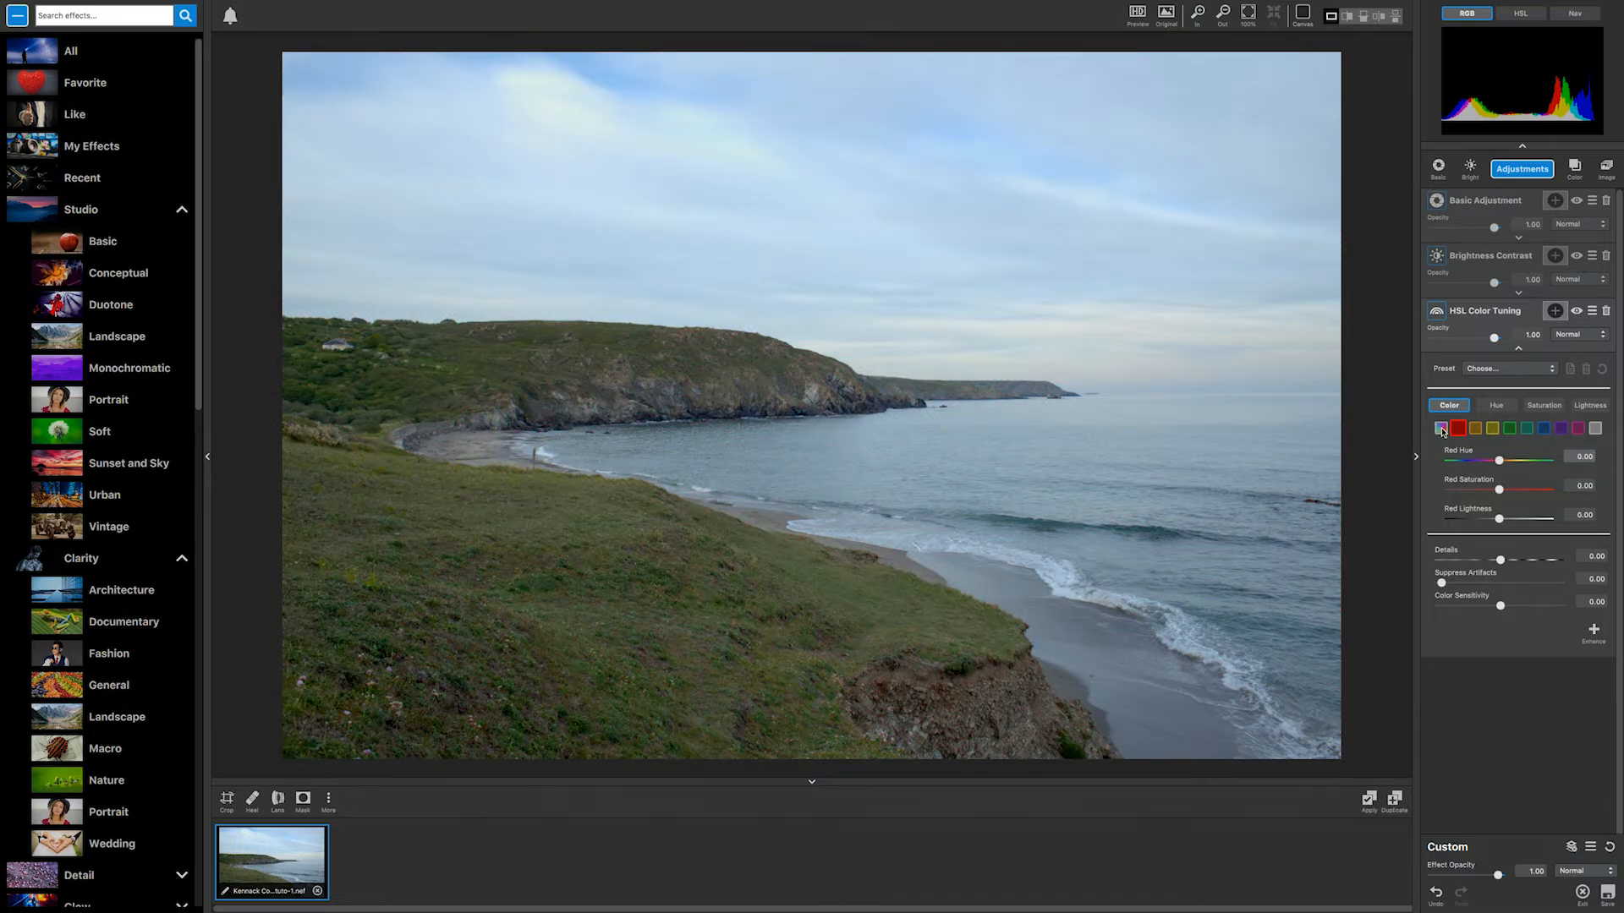
left_click(1512, 429)
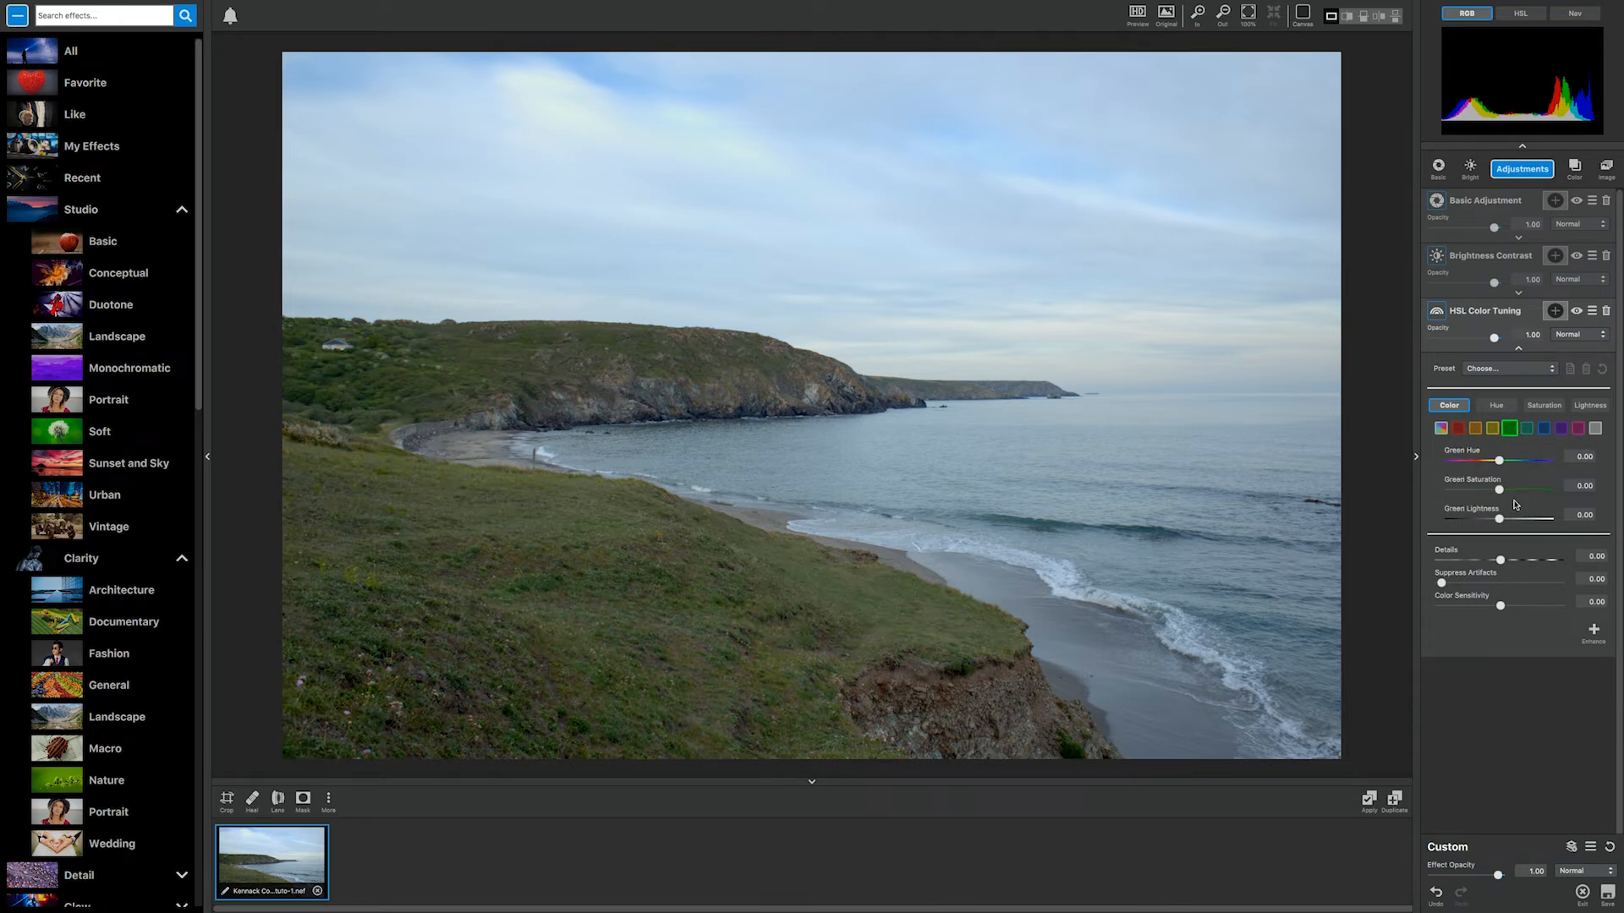
mouse_move(1501, 493)
left_mouse_down()
mouse_move(1548, 491)
mouse_move(1442, 488)
mouse_move(1545, 486)
mouse_move(1460, 461)
mouse_move(1541, 463)
mouse_move(1496, 461)
left_mouse_up()
left_click_drag(1503, 524, 1510, 510)
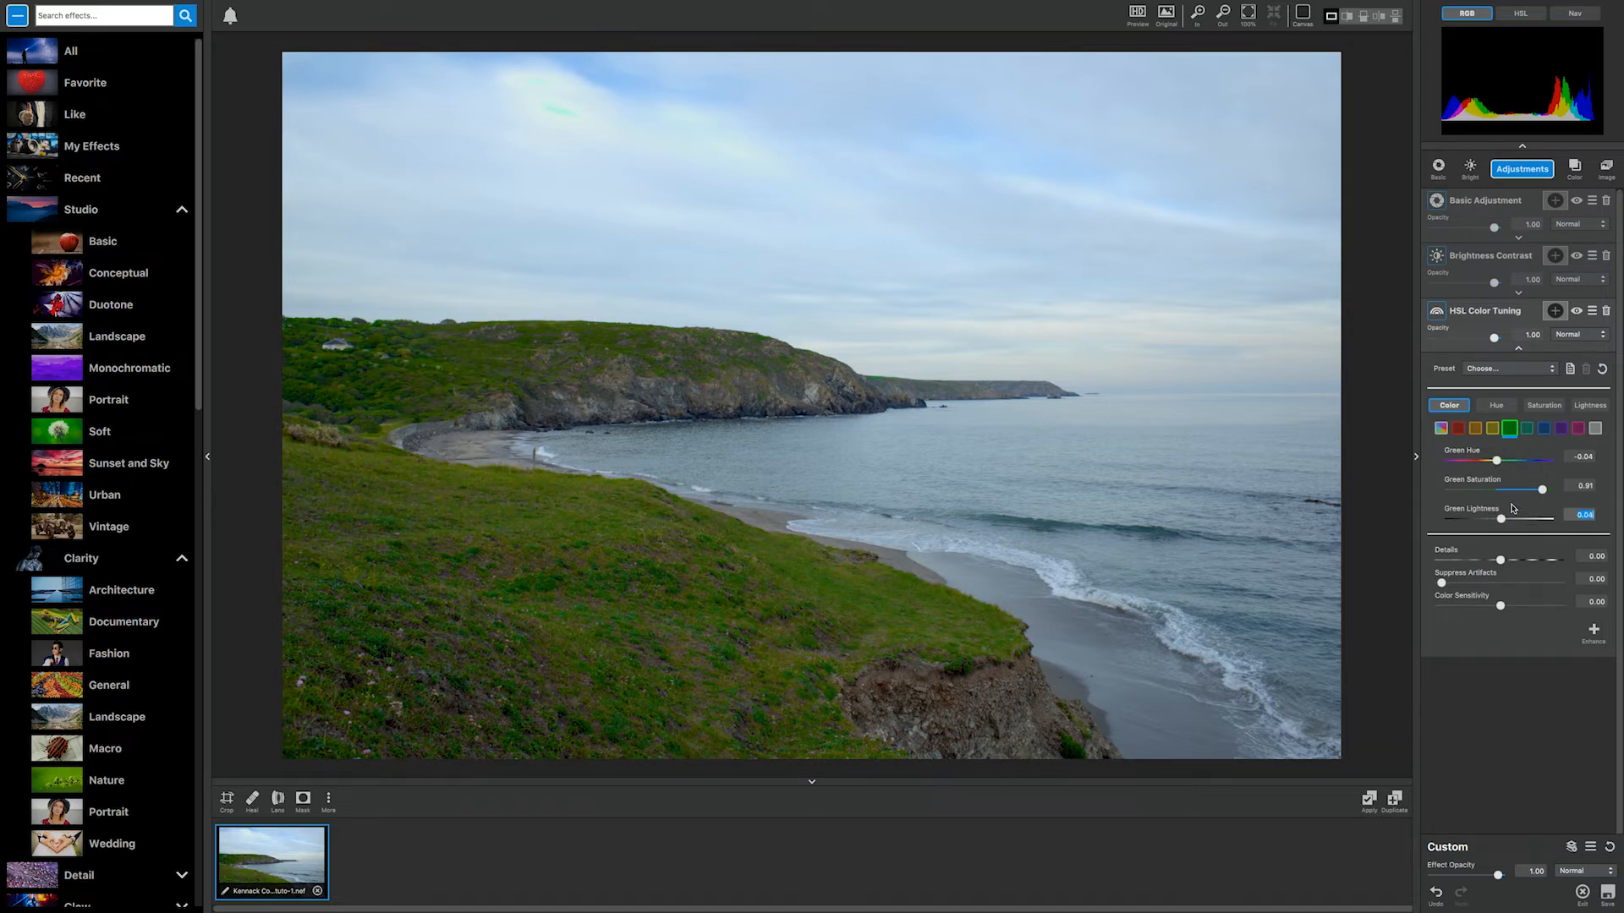
Step: Reset the green saturation to 0.00 in the HSL Color Tuning adjustment
mouse_move(1514, 428)
left_click(1496, 461)
left_click_drag(1541, 490, 1539, 491)
double_click(1541, 490)
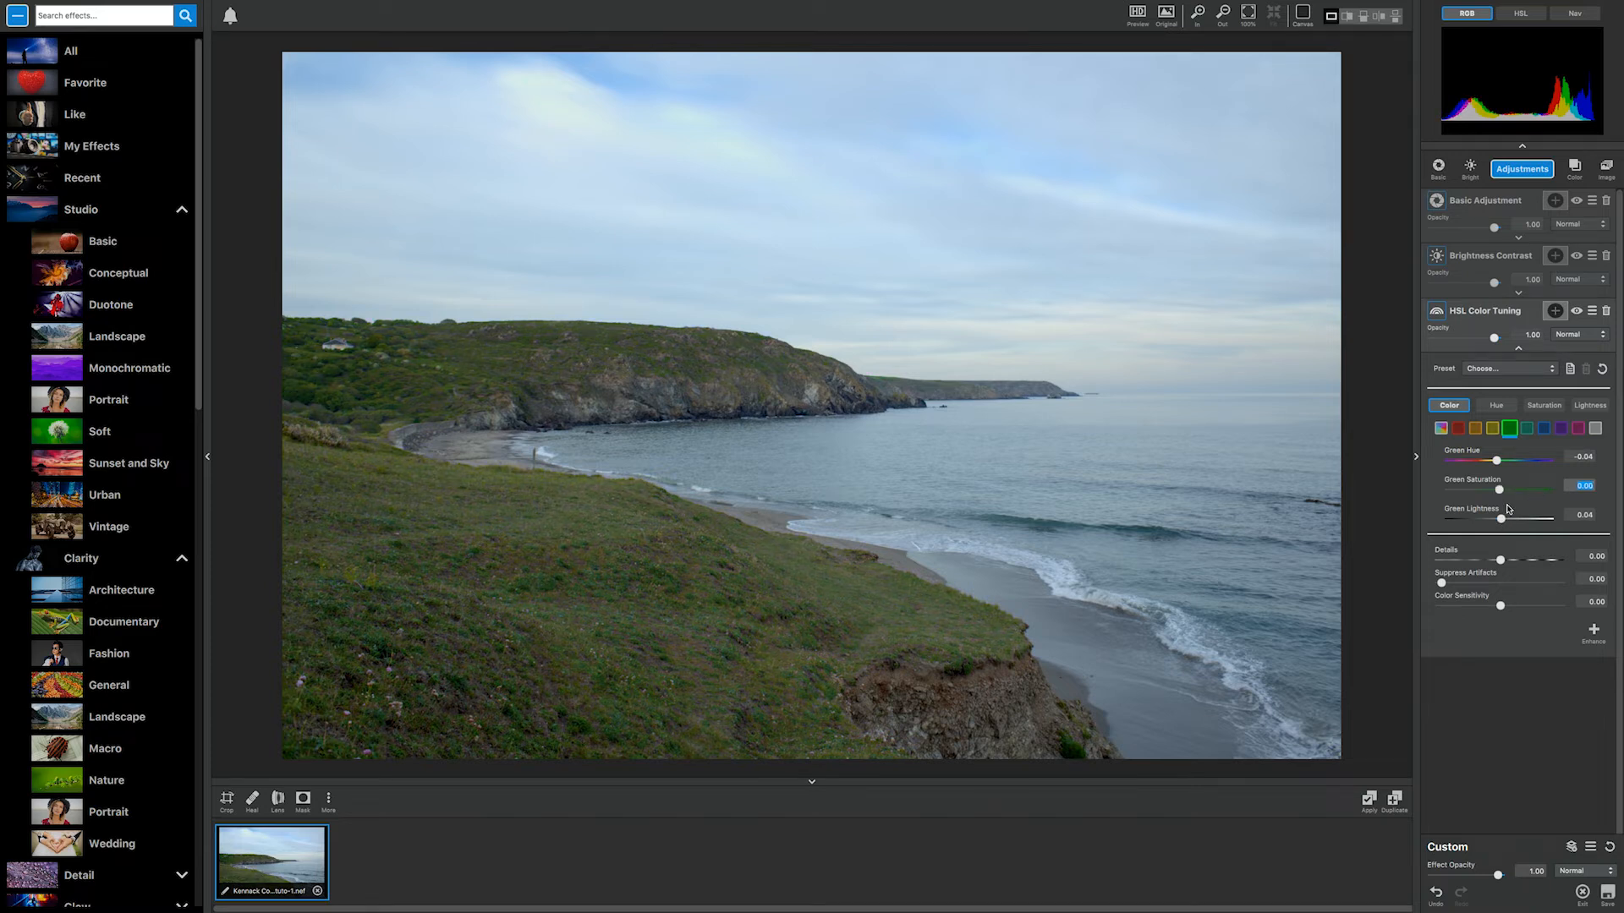
Step: Try aqua hue 0.08, aqua saturation 0.60 and aqua lightness 0.20, and reset the HSL Color Tuning values
left_click(1526, 429)
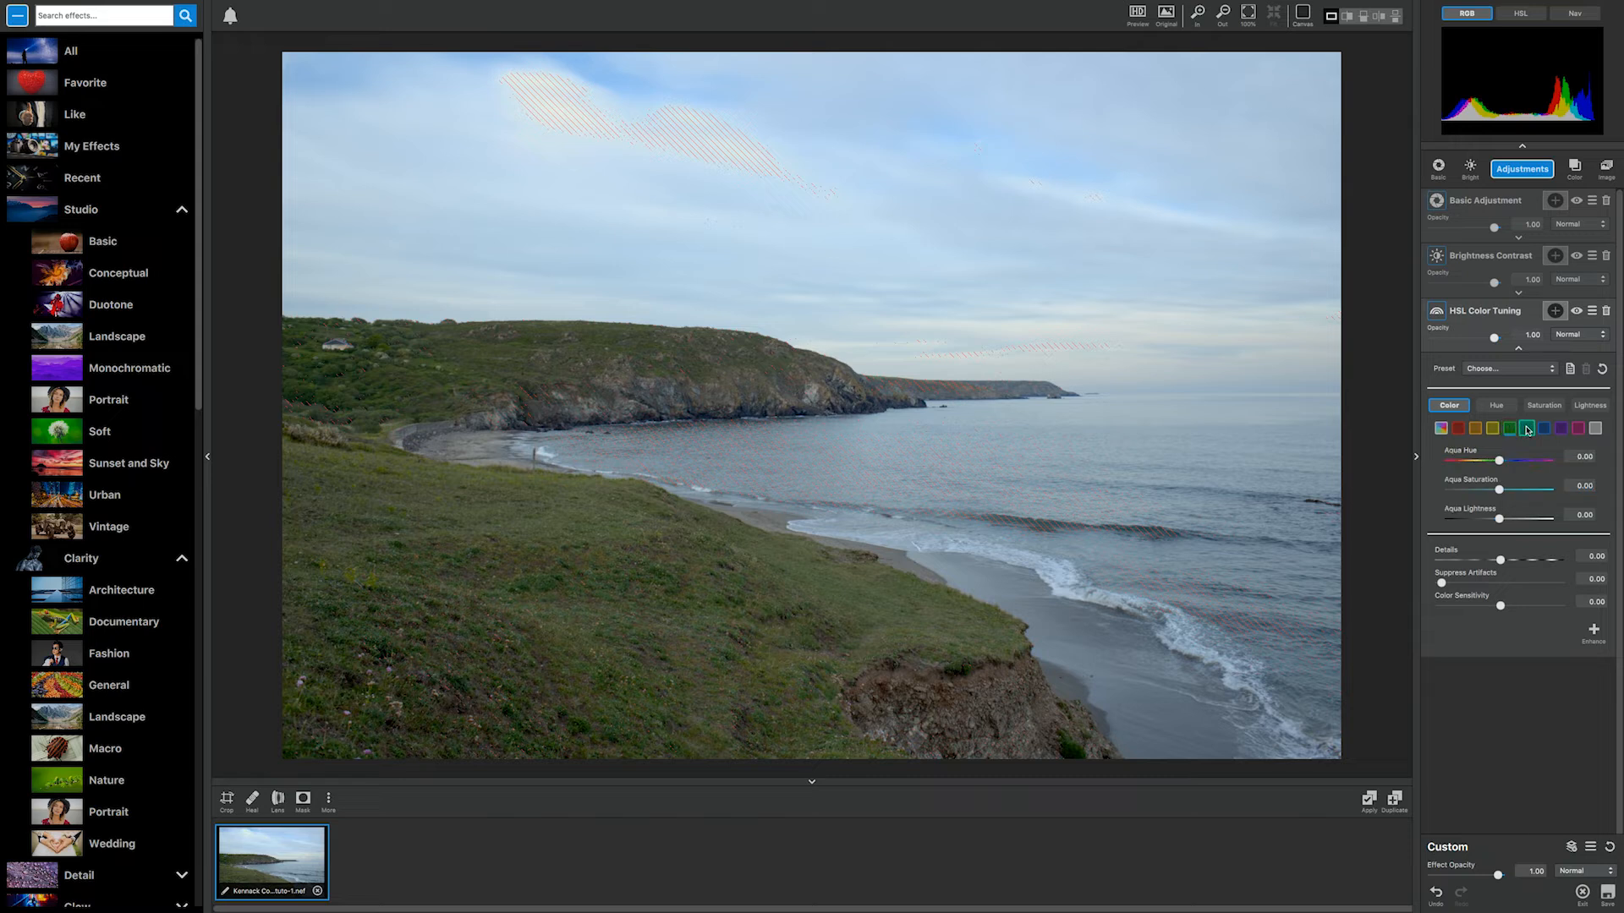
mouse_move(1503, 493)
left_mouse_down()
mouse_move(1560, 488)
mouse_move(1516, 489)
mouse_move(1538, 489)
mouse_move(1509, 519)
left_mouse_up()
mouse_move(1500, 461)
left_mouse_down()
mouse_move(1482, 461)
mouse_move(1527, 465)
mouse_move(1504, 465)
left_mouse_up()
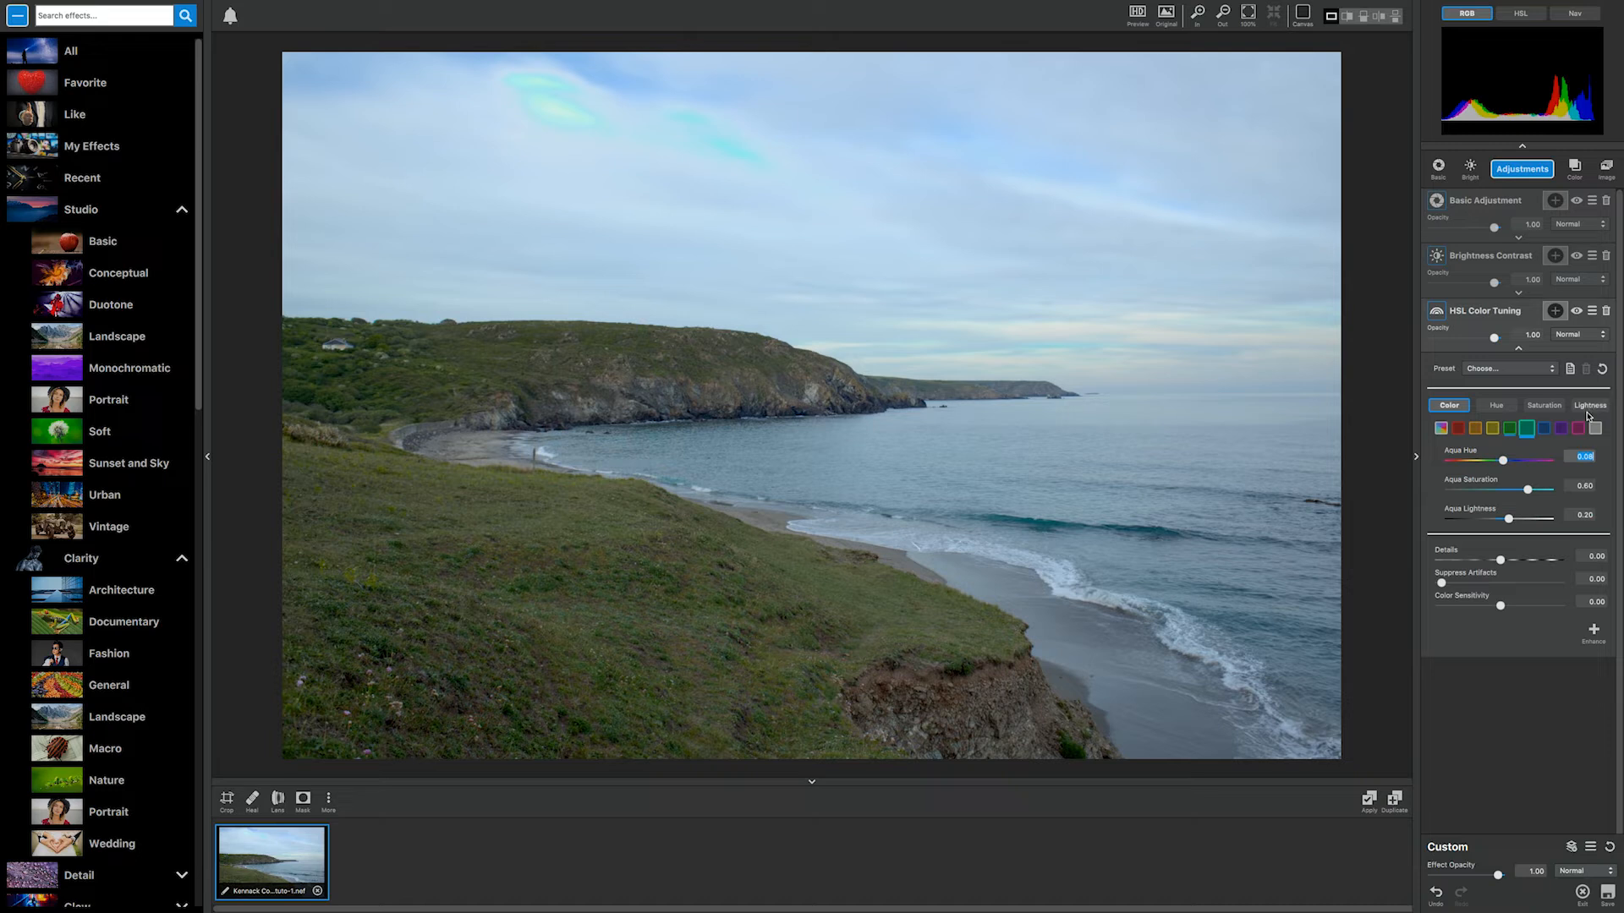
left_click(1601, 370)
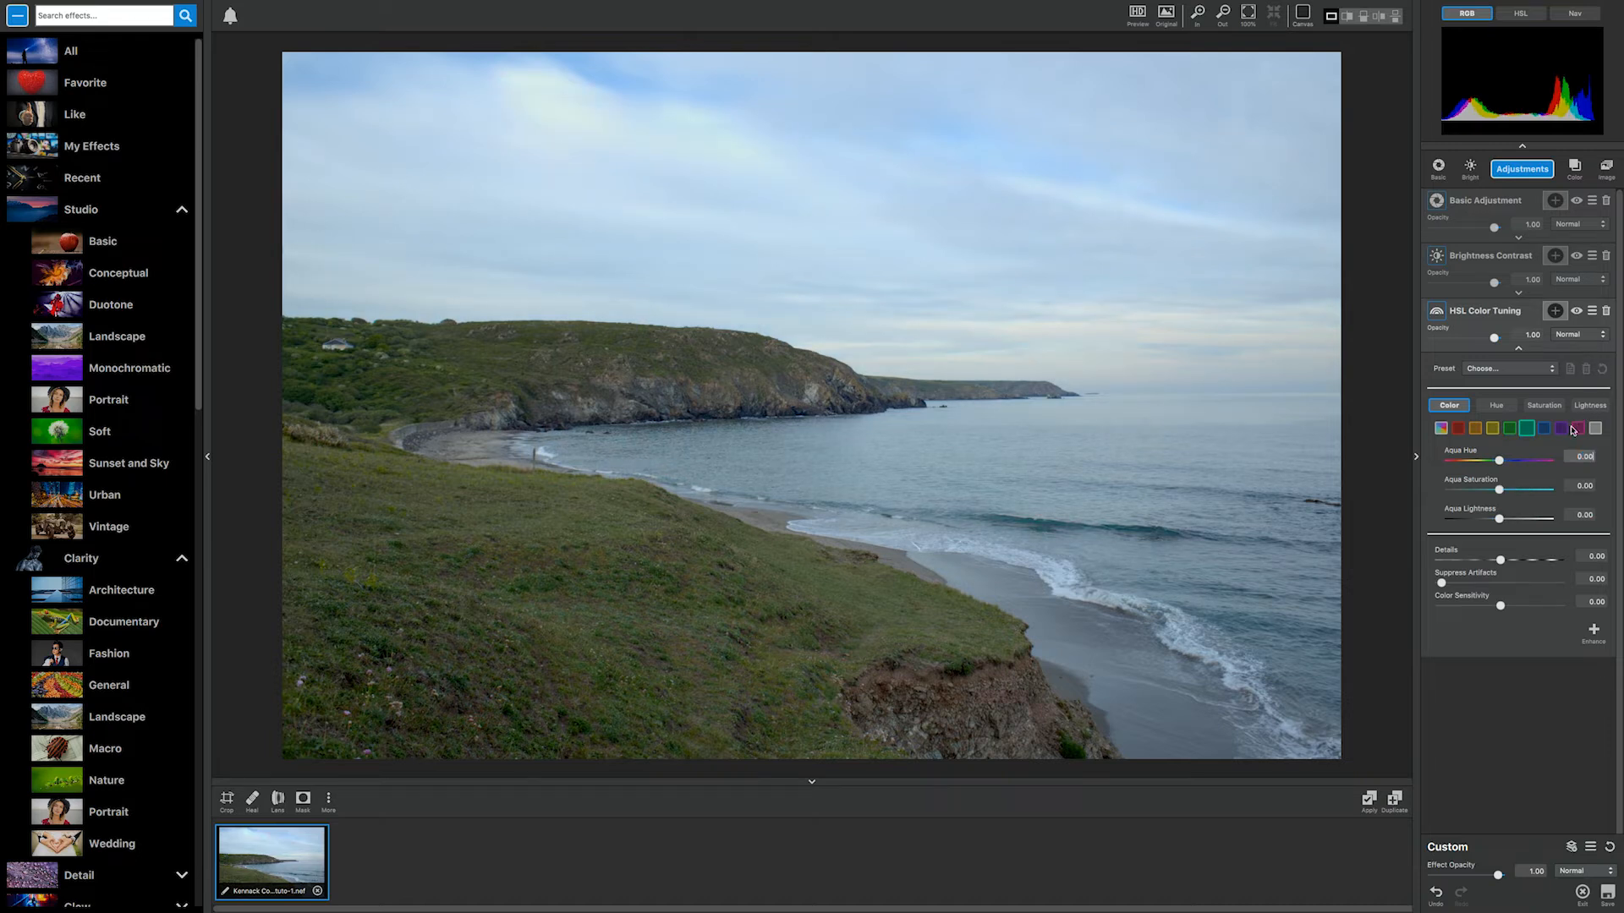
Step: Try blue hue 0.05, blue saturation 0.30 and blue lightness -0.39, vary the adjustment's opacity, and reset the values
left_click(1544, 429)
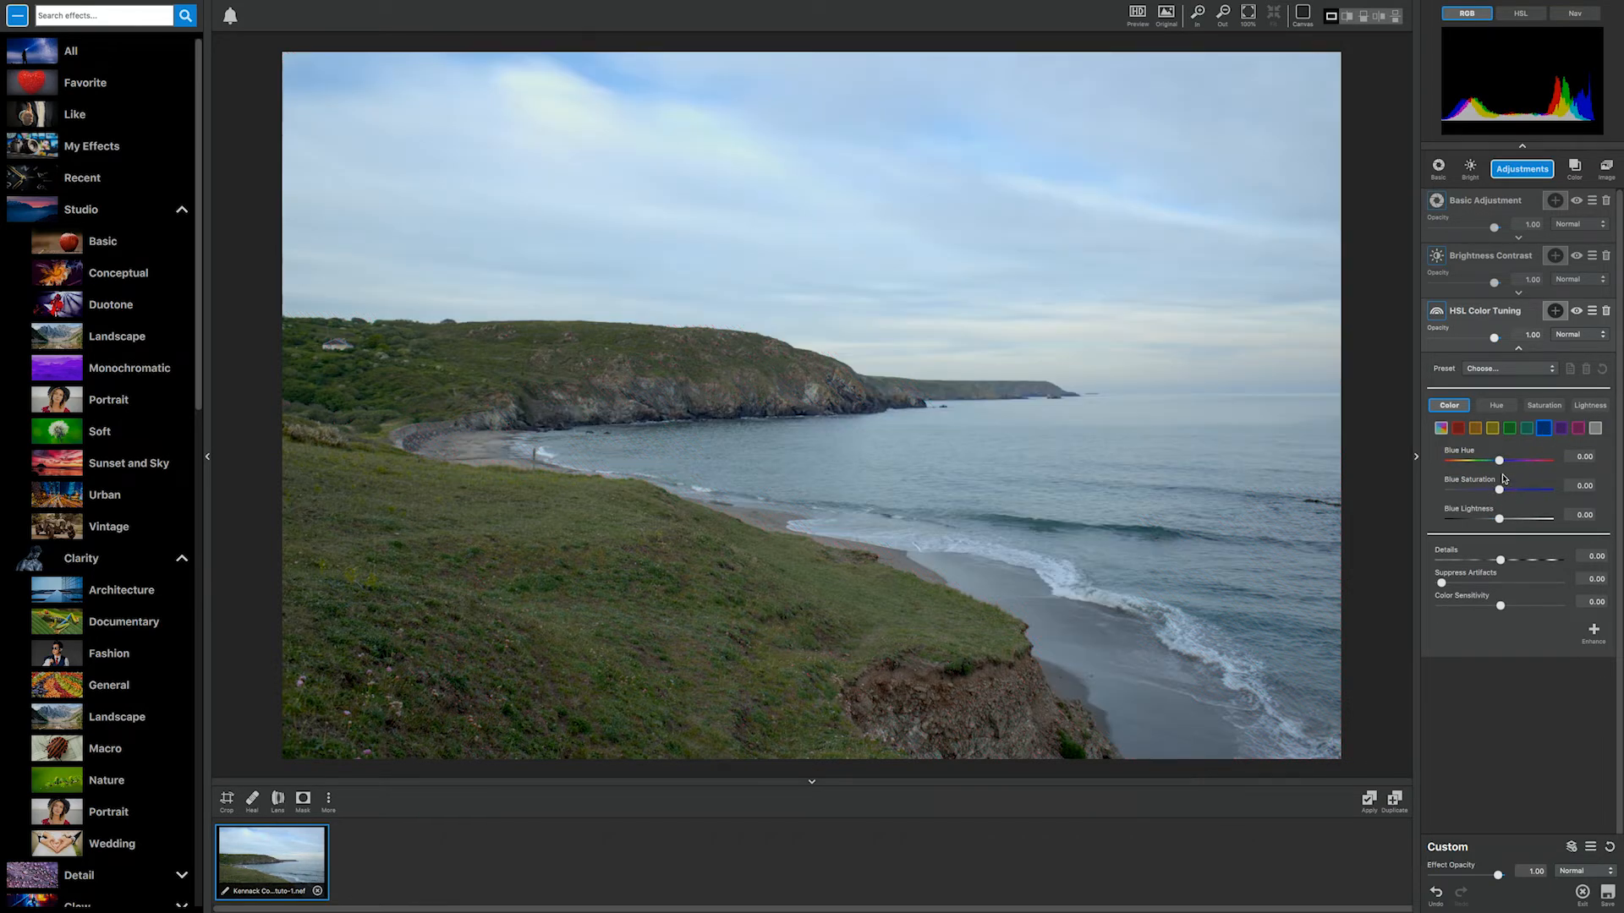
mouse_move(1546, 435)
mouse_move(1500, 495)
left_mouse_down()
mouse_move(1527, 493)
mouse_move(1481, 521)
left_mouse_up()
mouse_move(1499, 463)
left_mouse_down()
mouse_move(1519, 461)
mouse_move(1503, 460)
left_mouse_up()
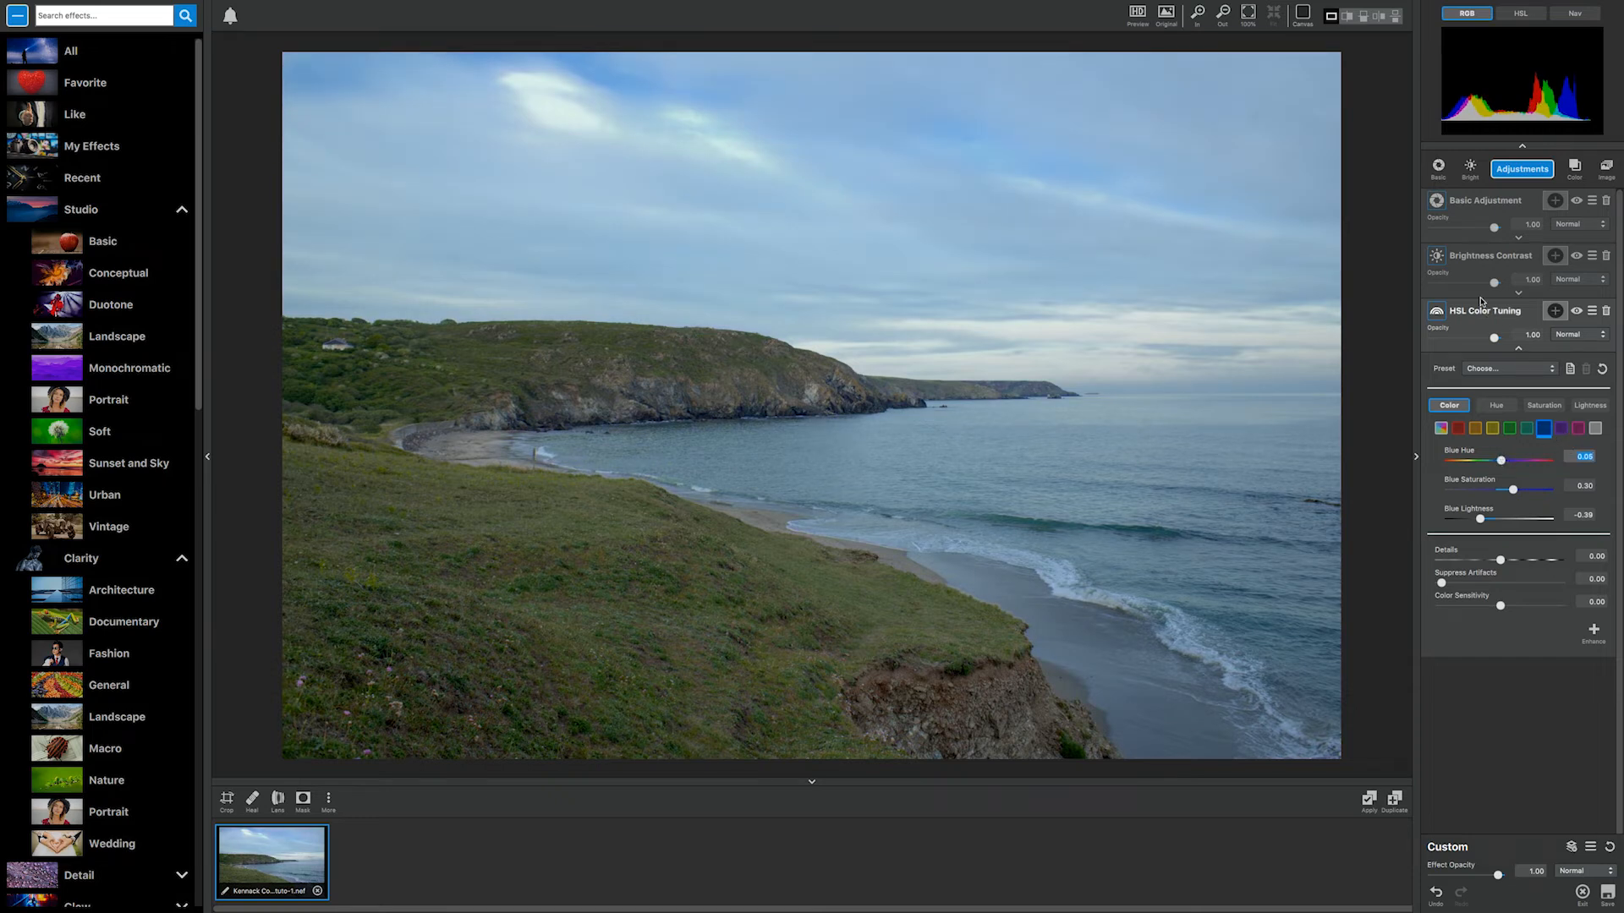
mouse_move(1494, 338)
left_mouse_down()
mouse_move(1456, 340)
mouse_move(1520, 345)
left_mouse_up()
left_click(1602, 369)
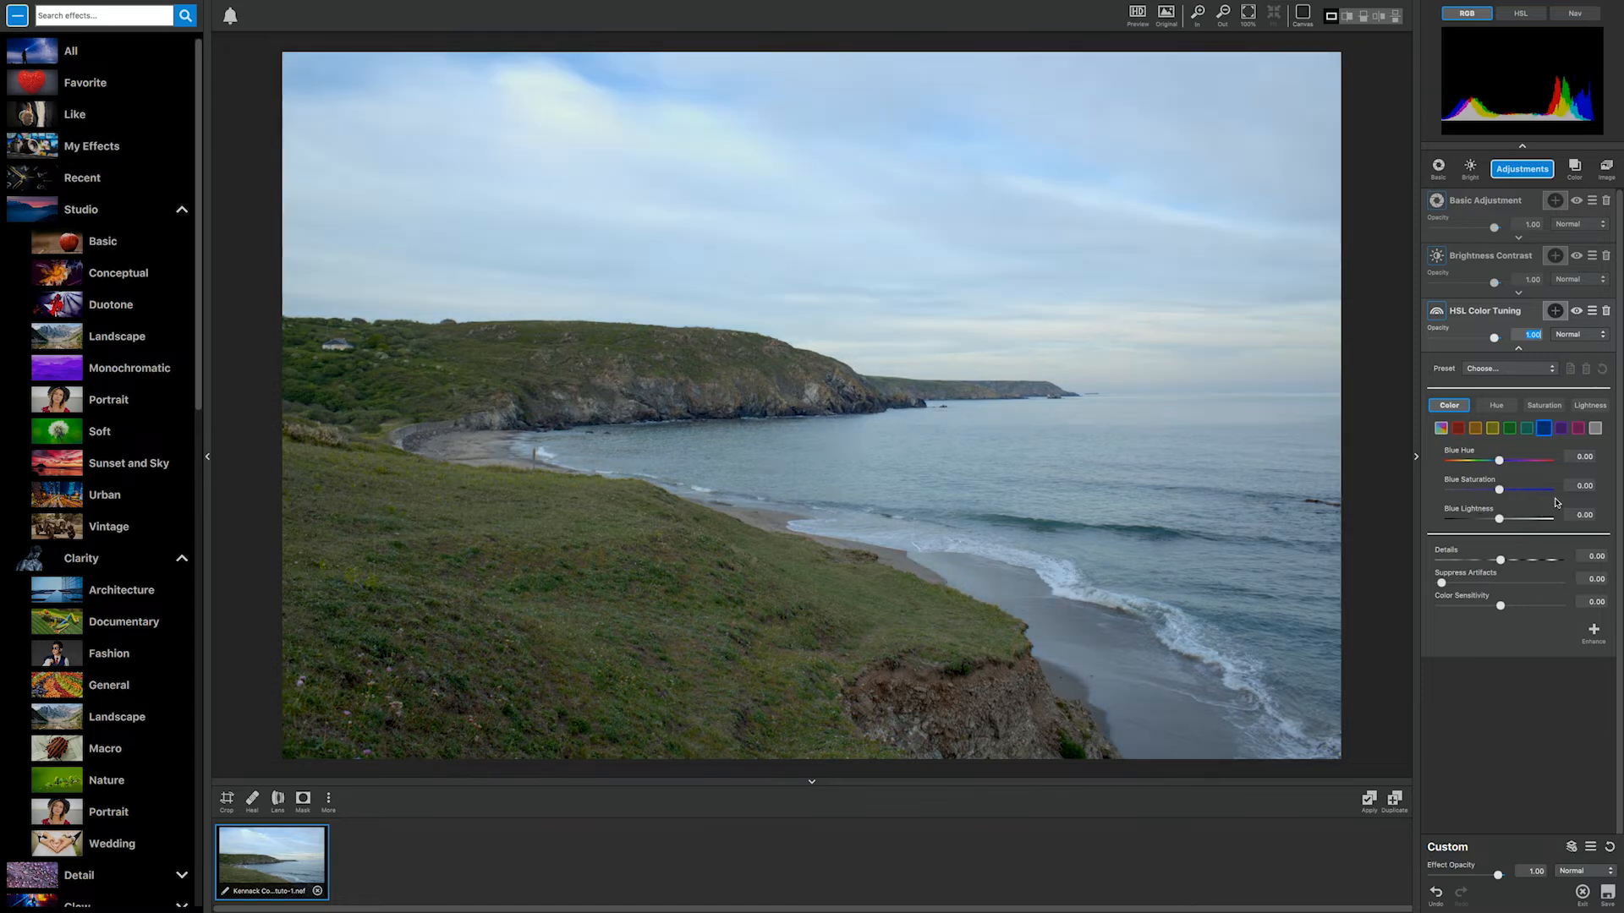
Step: Show the hue controls for all colors, shift the overall hue to -0.73, and reset it
left_click(1502, 406)
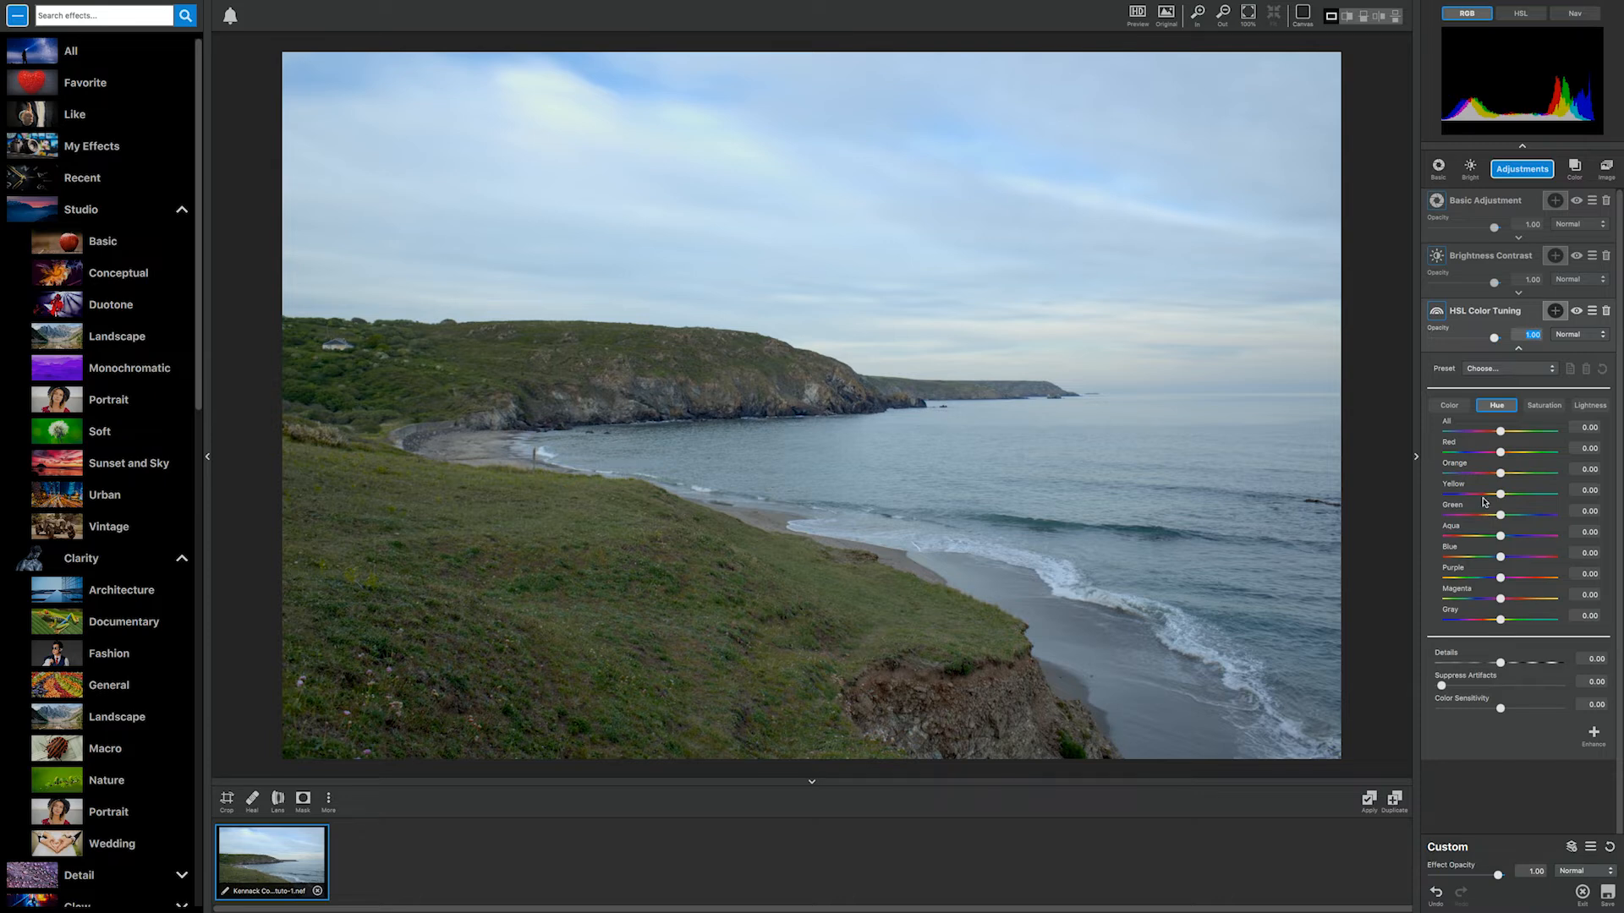
left_click_drag(1501, 431, 1536, 432)
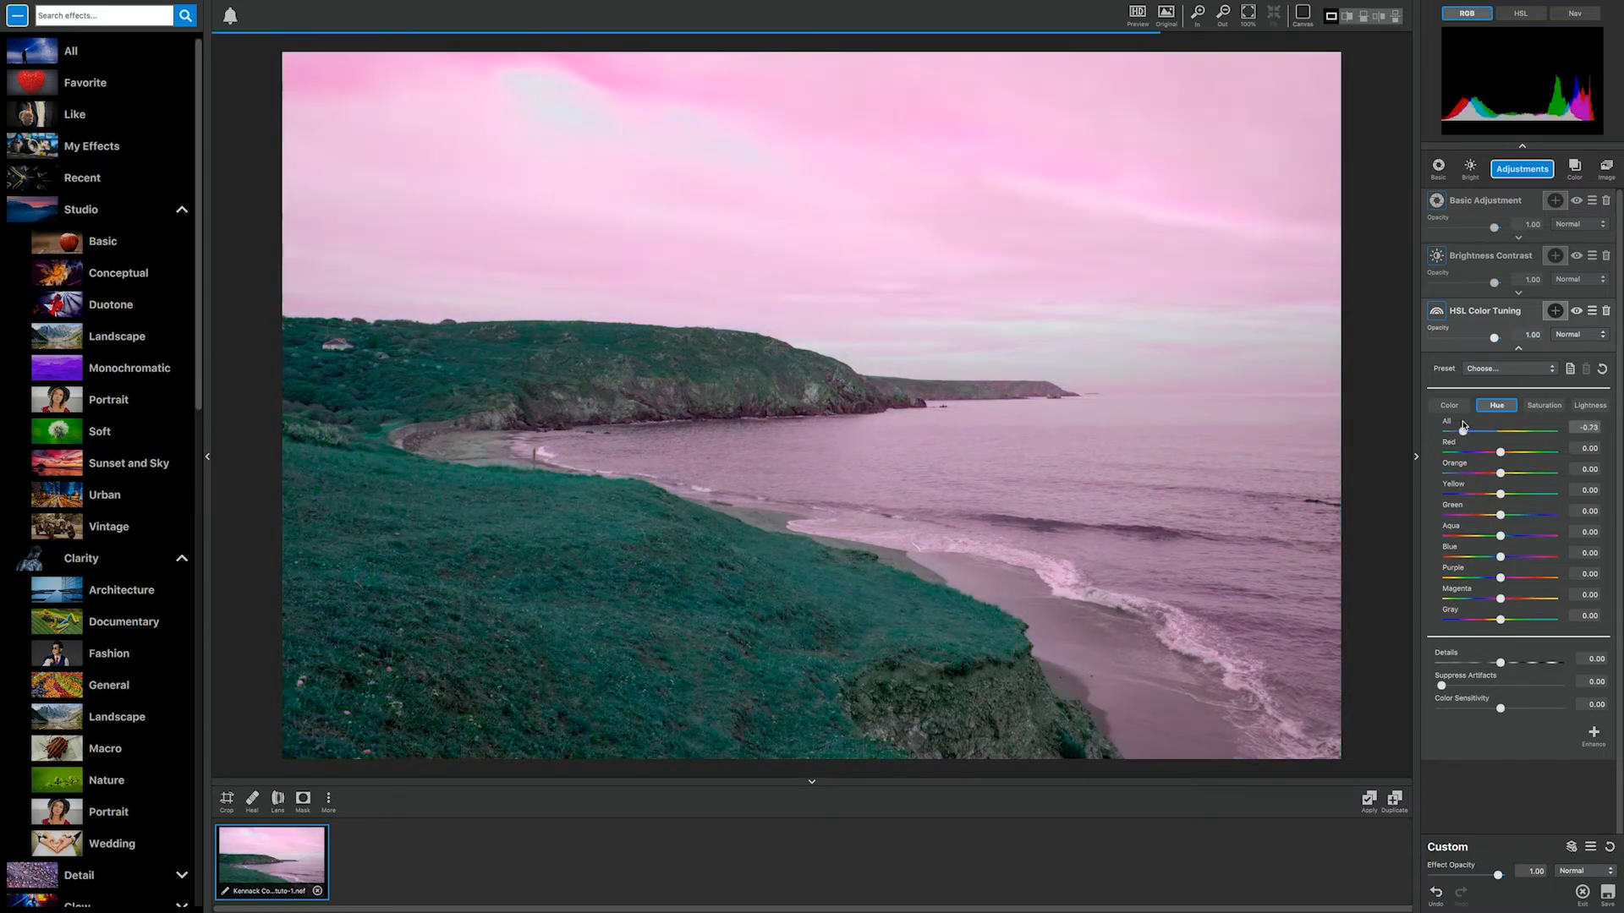
left_click(1602, 369)
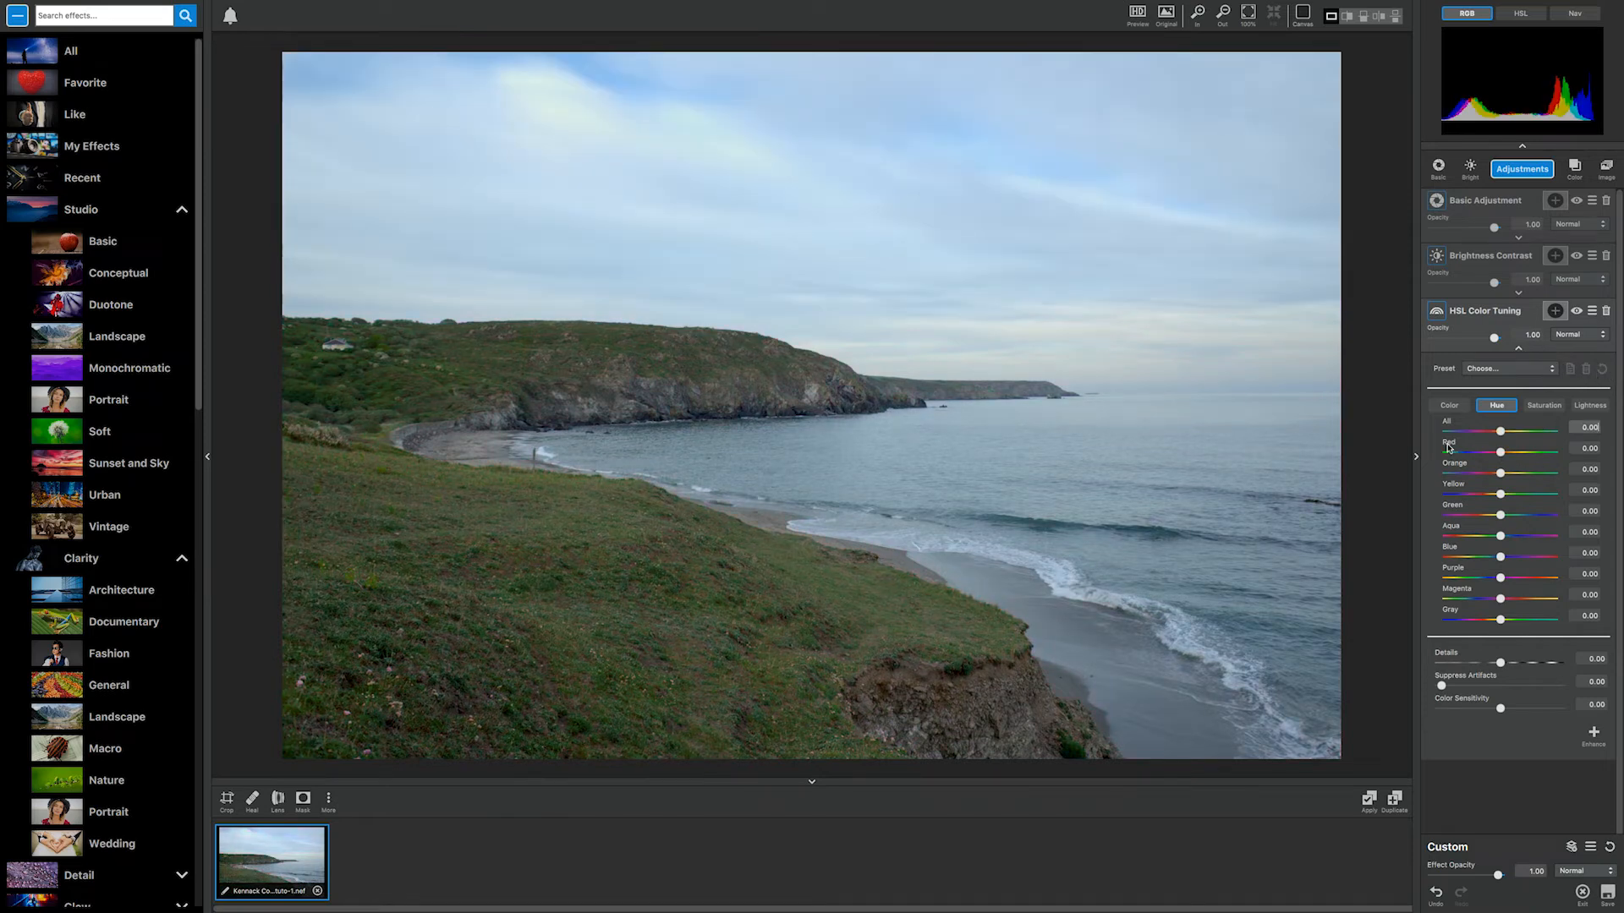
Step: Try shifting the red, orange and yellow hues one at a time, resetting the values after each
mouse_move(1498, 454)
left_mouse_down()
mouse_move(1530, 454)
mouse_move(1448, 452)
mouse_move(1512, 459)
left_mouse_up()
left_click(1602, 370)
mouse_move(1502, 476)
left_mouse_down()
mouse_move(1467, 476)
mouse_move(1532, 476)
mouse_move(1479, 477)
mouse_move(1514, 472)
left_mouse_up()
left_click(1602, 370)
left_click_drag(1500, 495, 1461, 488)
left_click(1603, 370)
Step: Try a blue hue shift with higher Details, Suppress Artifacts and Color Sensitivity, and reset the values
left_click_drag(1502, 558, 1496, 556)
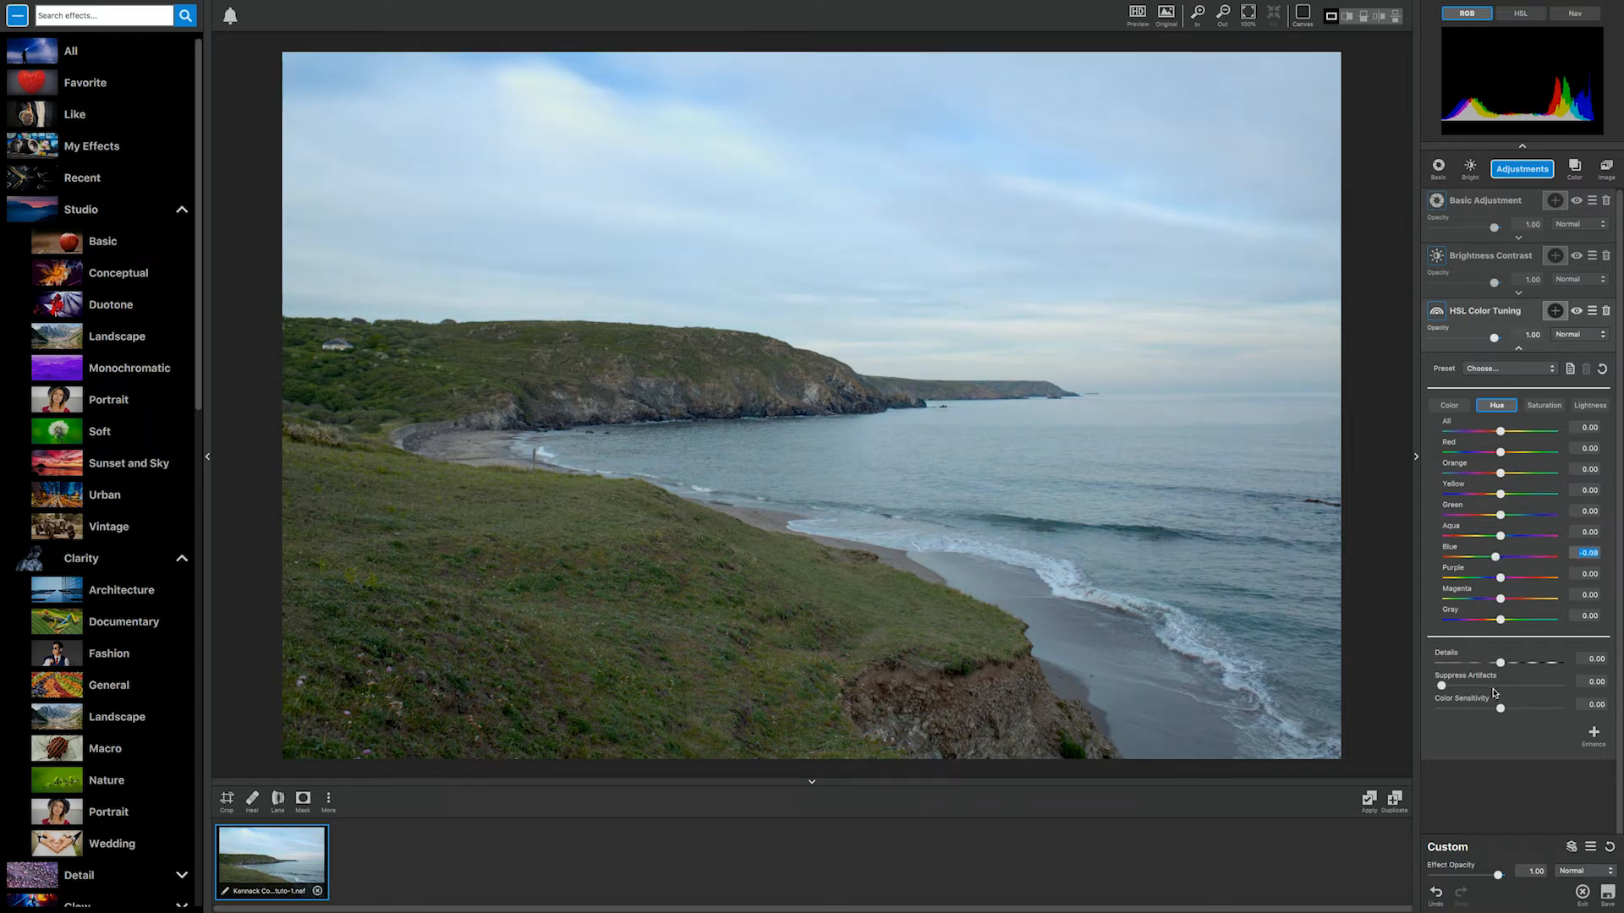
left_click_drag(1500, 663, 1521, 709)
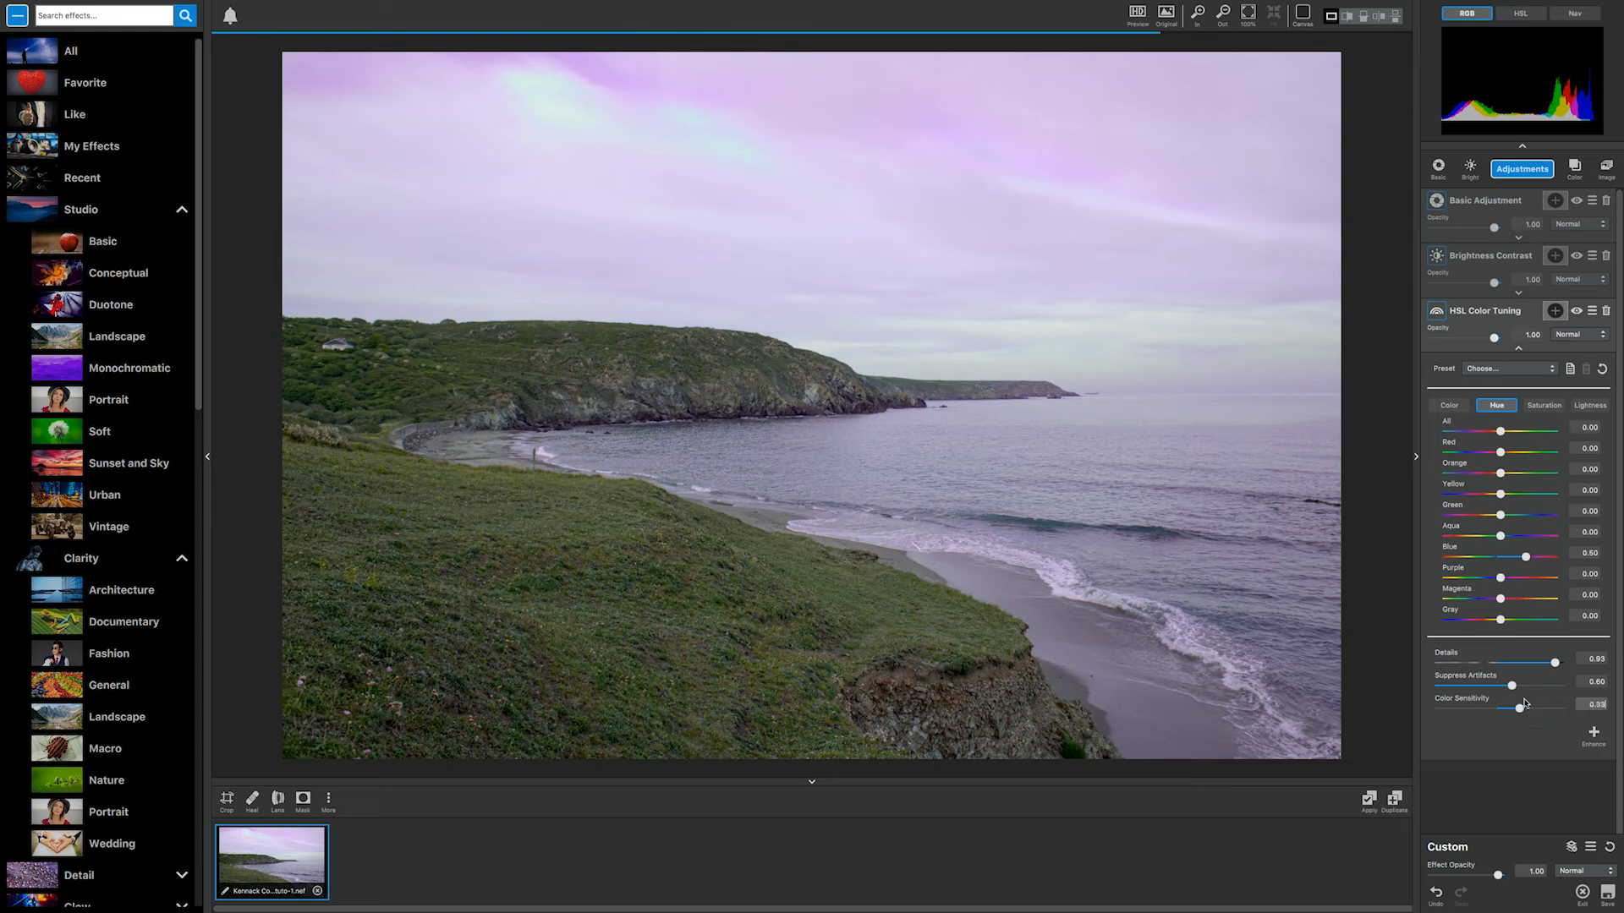
left_click(1602, 369)
Step: Try changing the green and blue saturation and a green lightness of 0.43, resetting the values after each test
left_click(1542, 405)
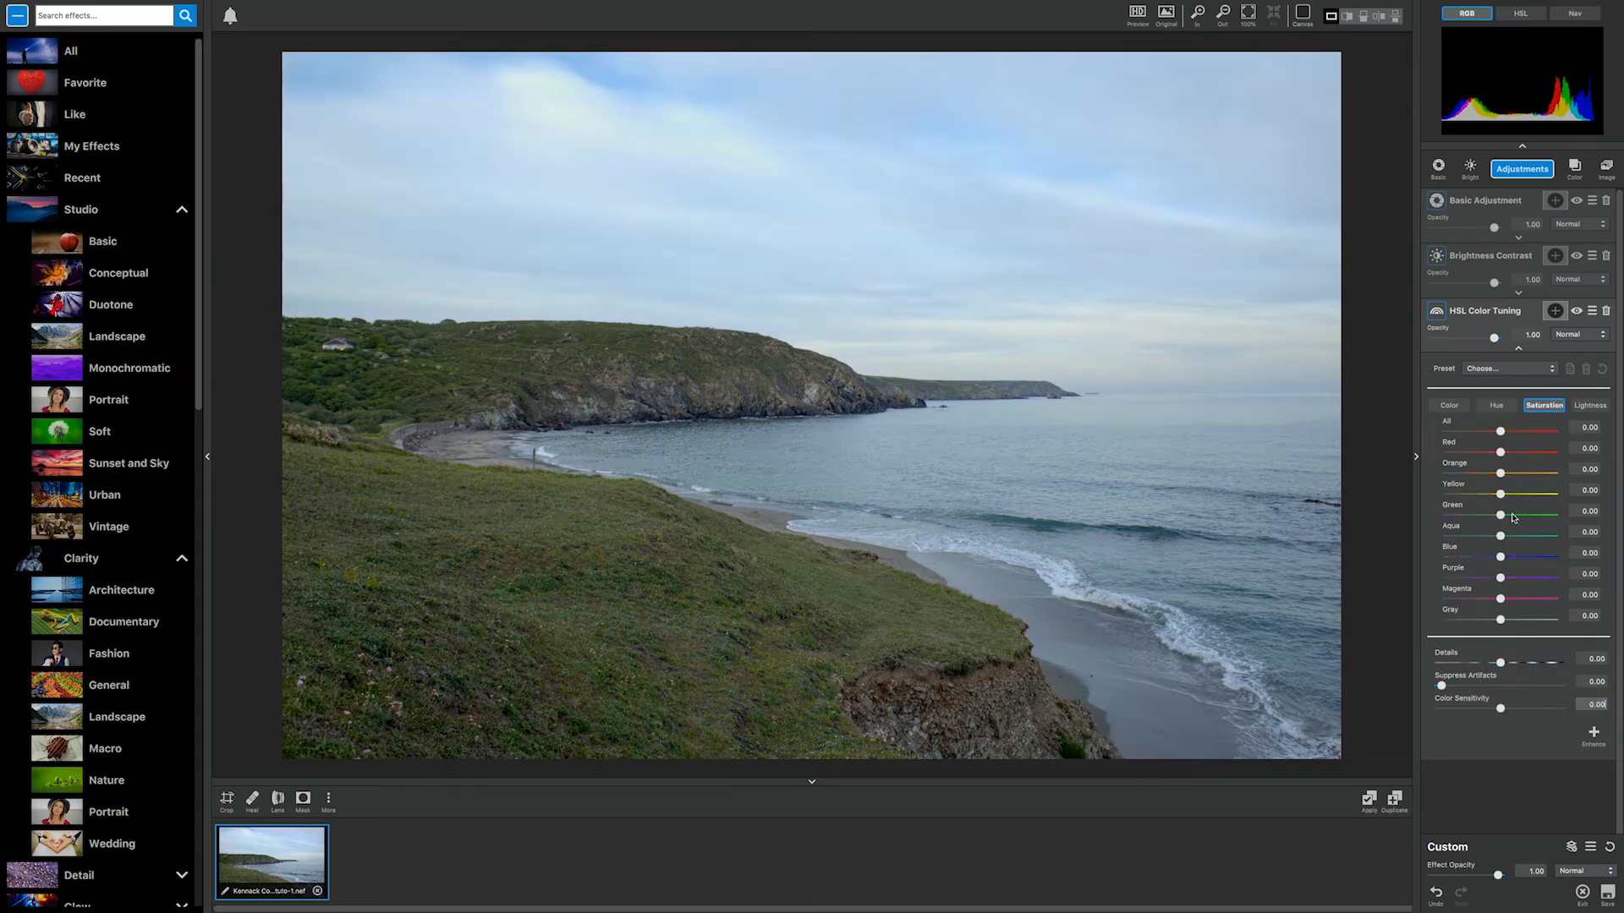
left_click_drag(1501, 516, 1502, 562)
left_click(1602, 369)
left_click(1592, 406)
mouse_move(1500, 518)
left_mouse_down()
mouse_move(1553, 520)
mouse_move(1502, 515)
mouse_move(1523, 514)
left_mouse_up()
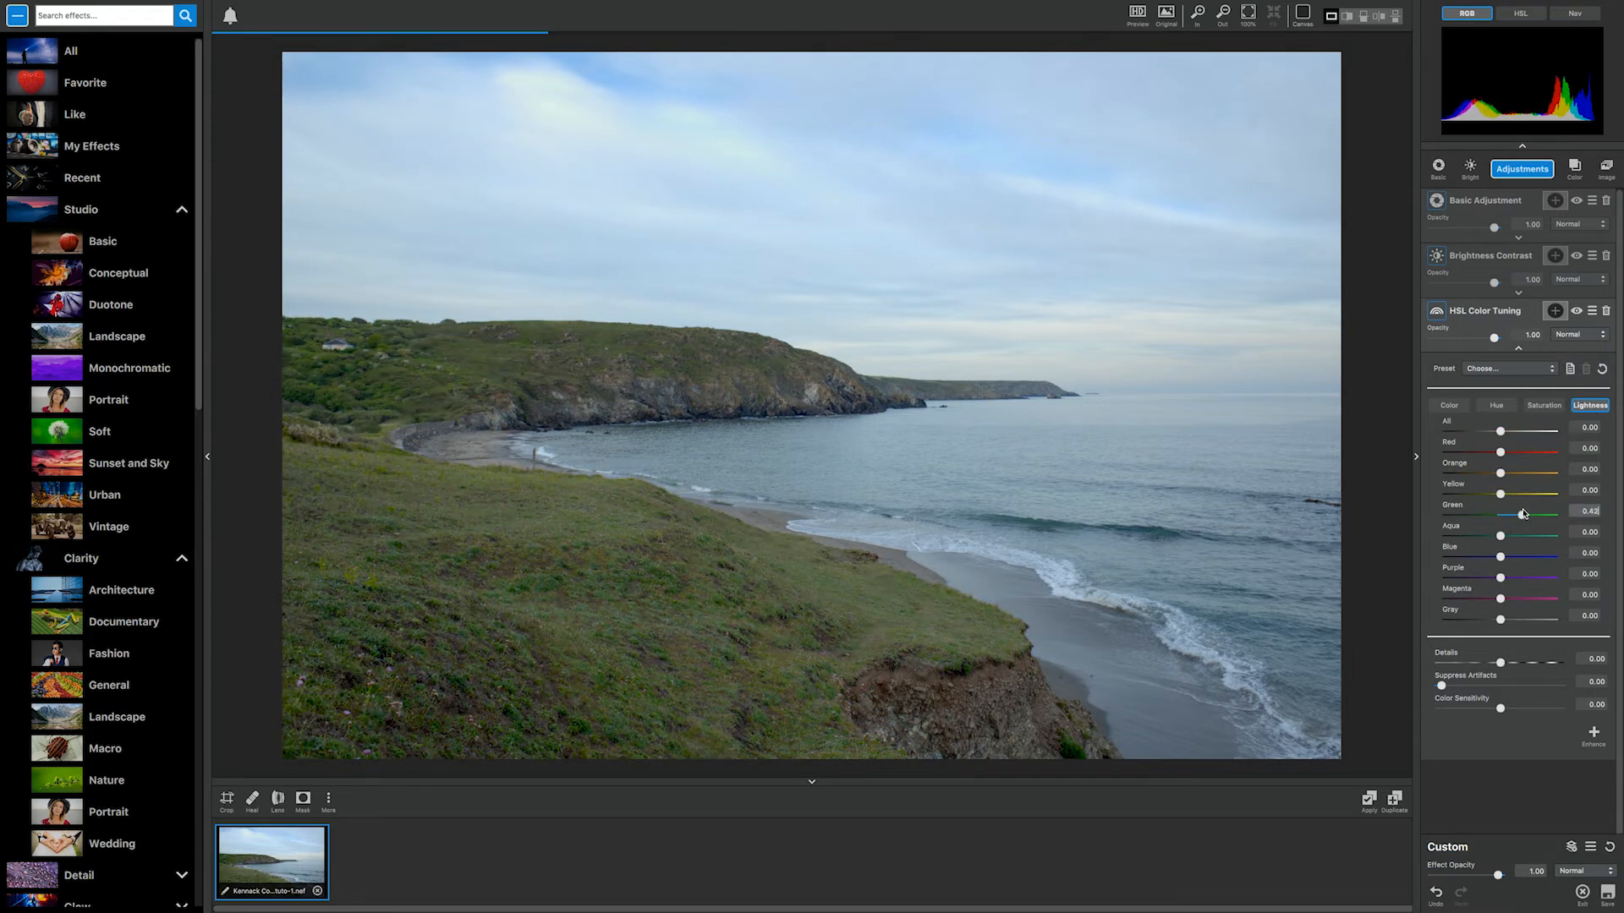
left_click(1602, 369)
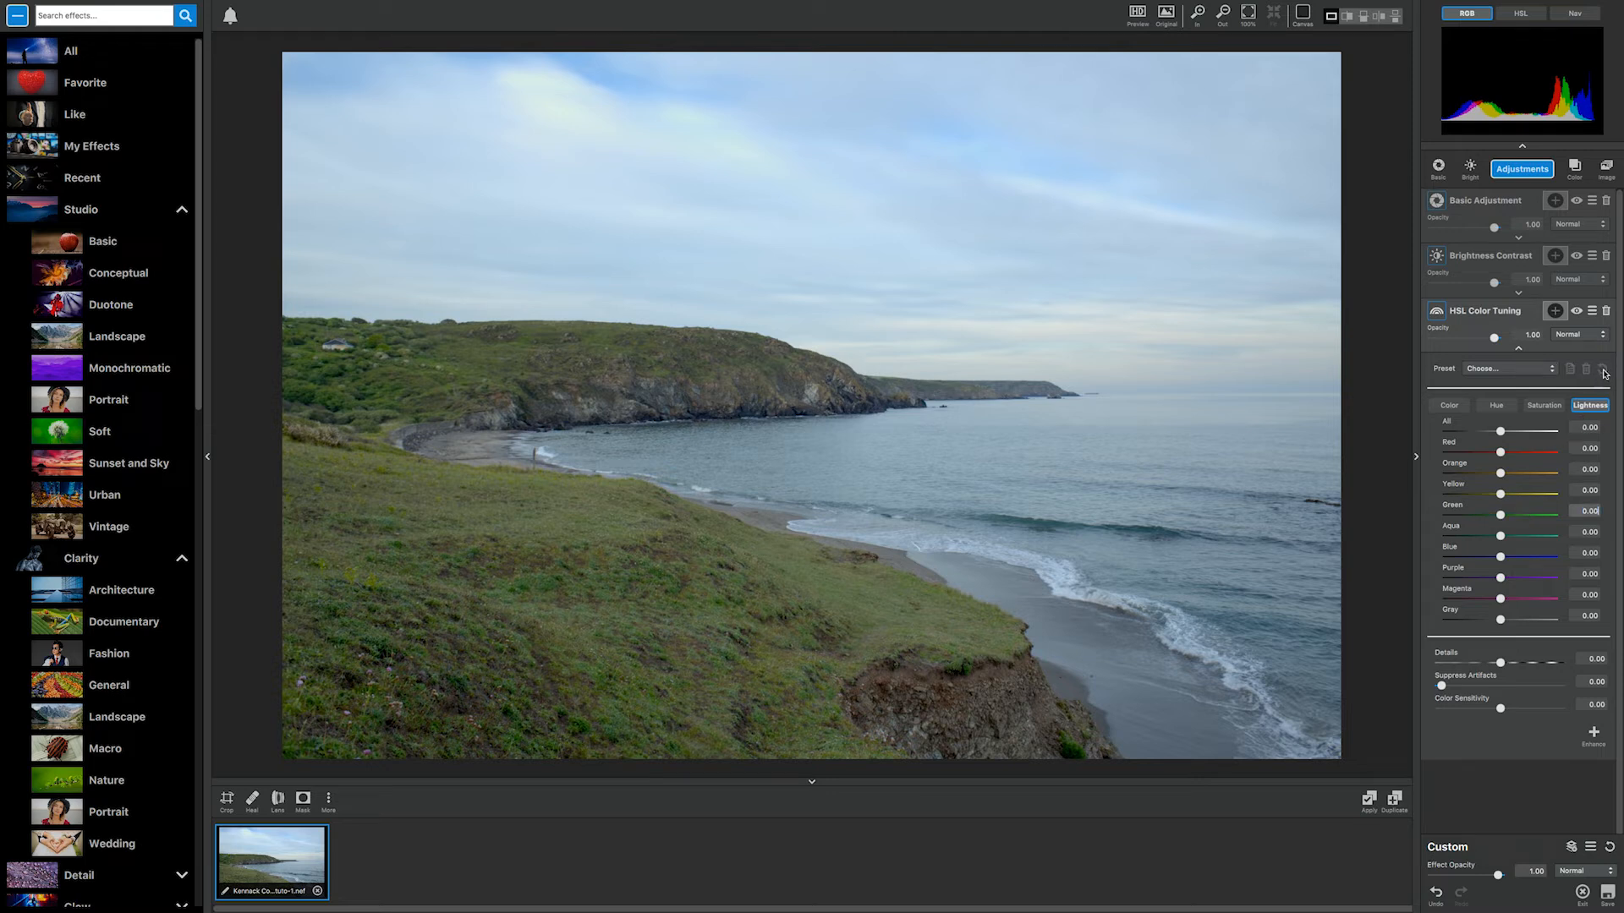
Step: Compare the grouped hue, saturation and lightness controls with the per-color layout of HSL Color Tuning
left_click(1548, 406)
left_click(1575, 407)
left_click(1545, 406)
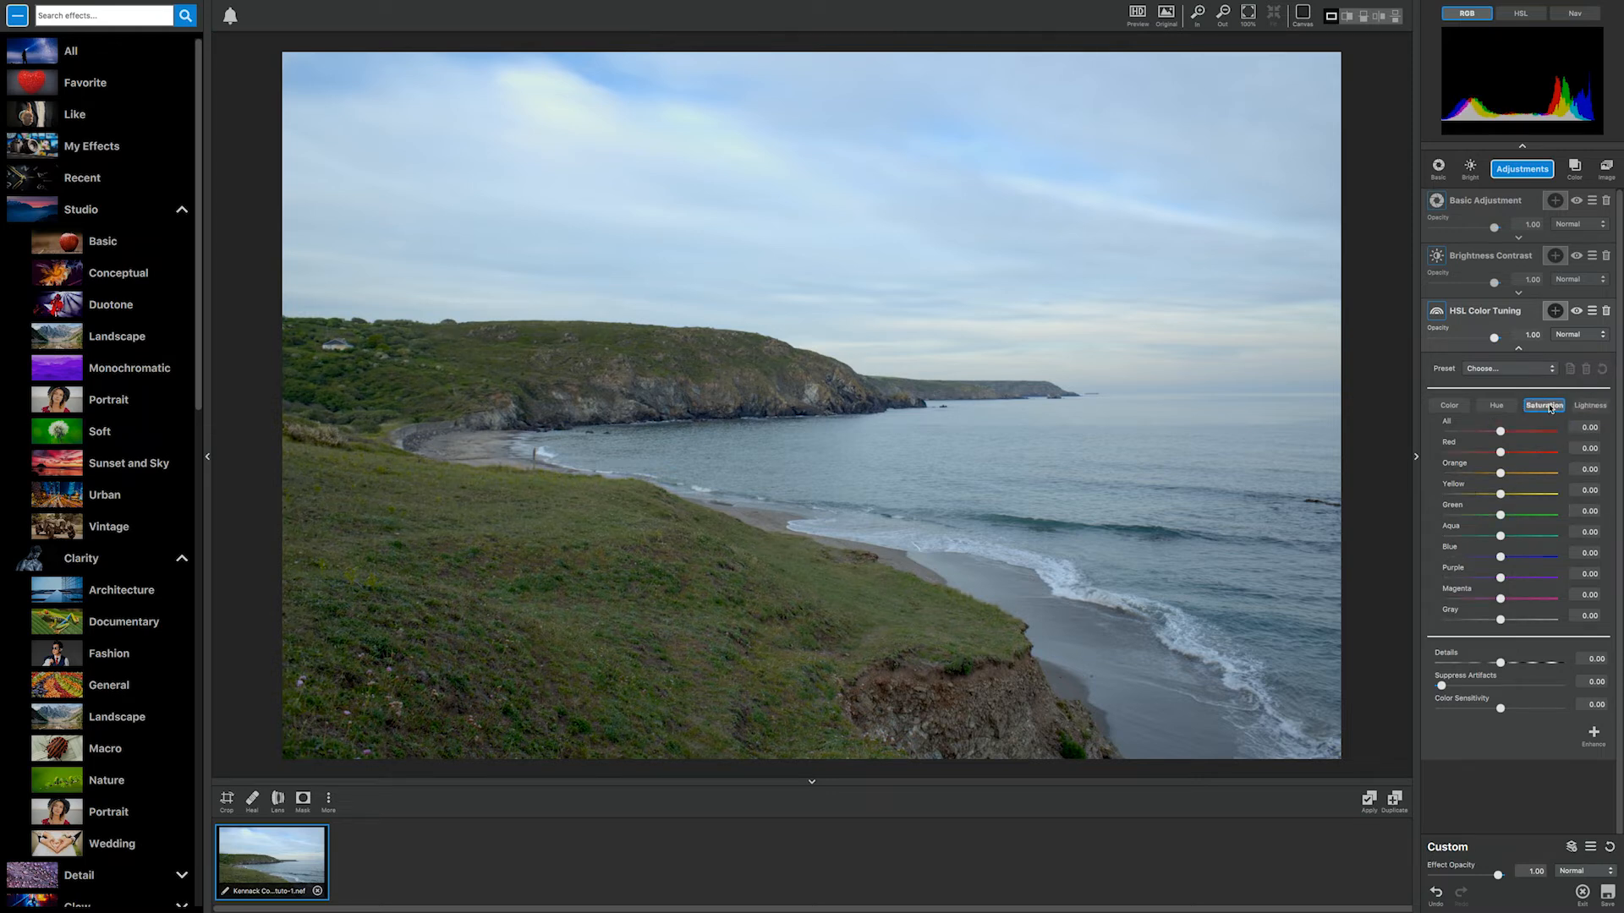
left_click(1495, 407)
left_click(1544, 406)
left_click(1592, 406)
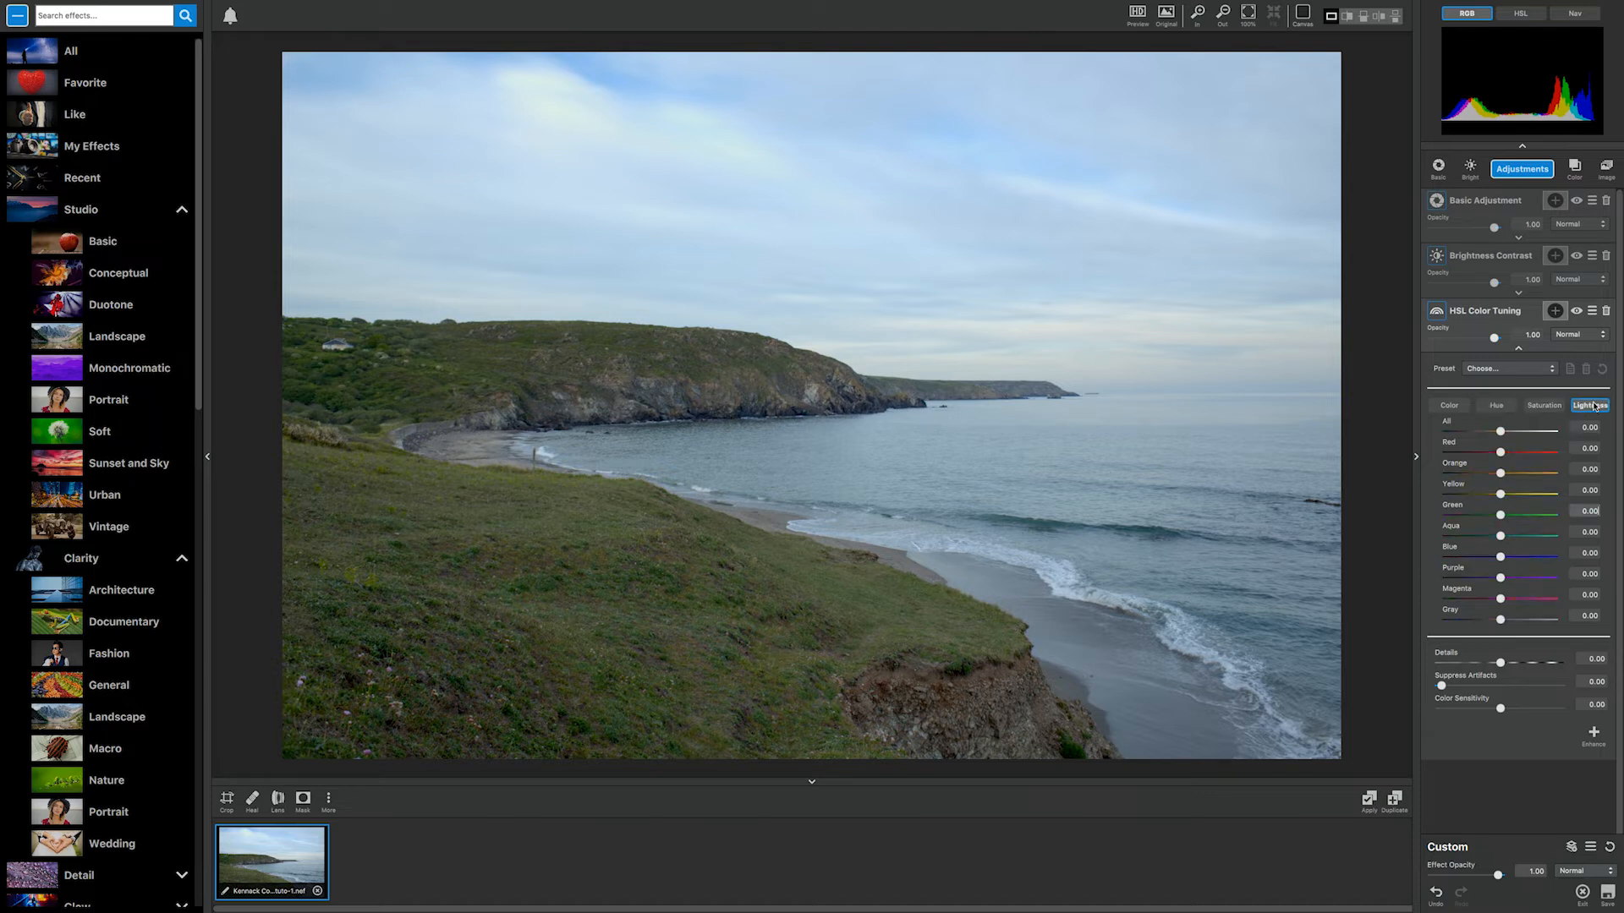
left_click(1455, 408)
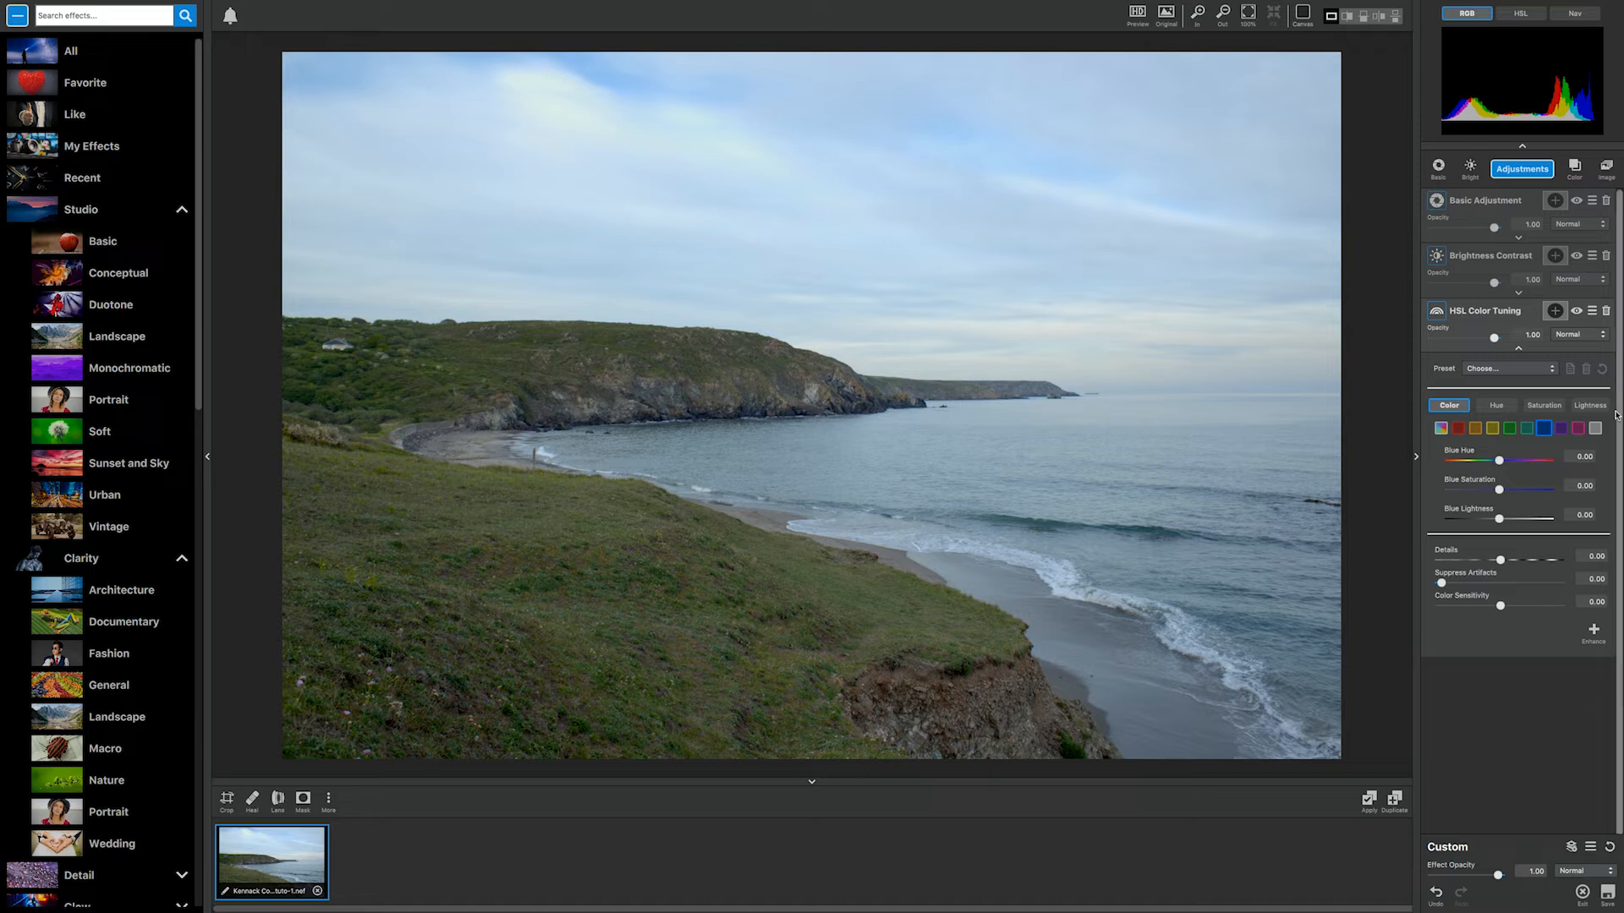
Step: Delete the HSL Color Tuning adjustment, add an Impression adjustment and look over its stroke types and settings
left_click(1607, 311)
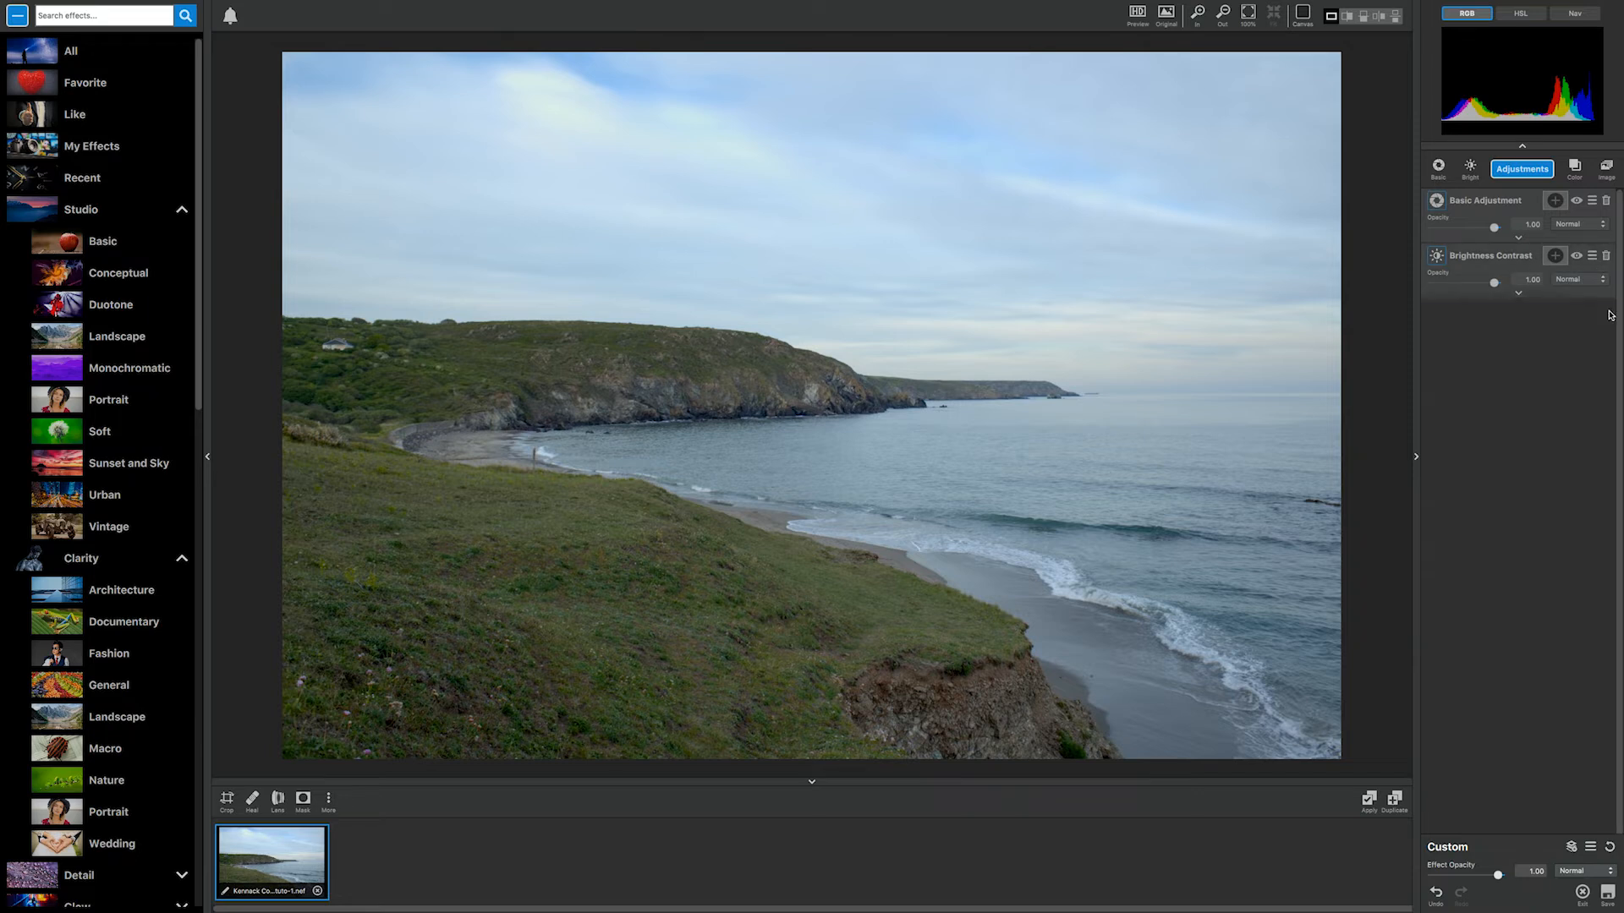
left_click(1524, 172)
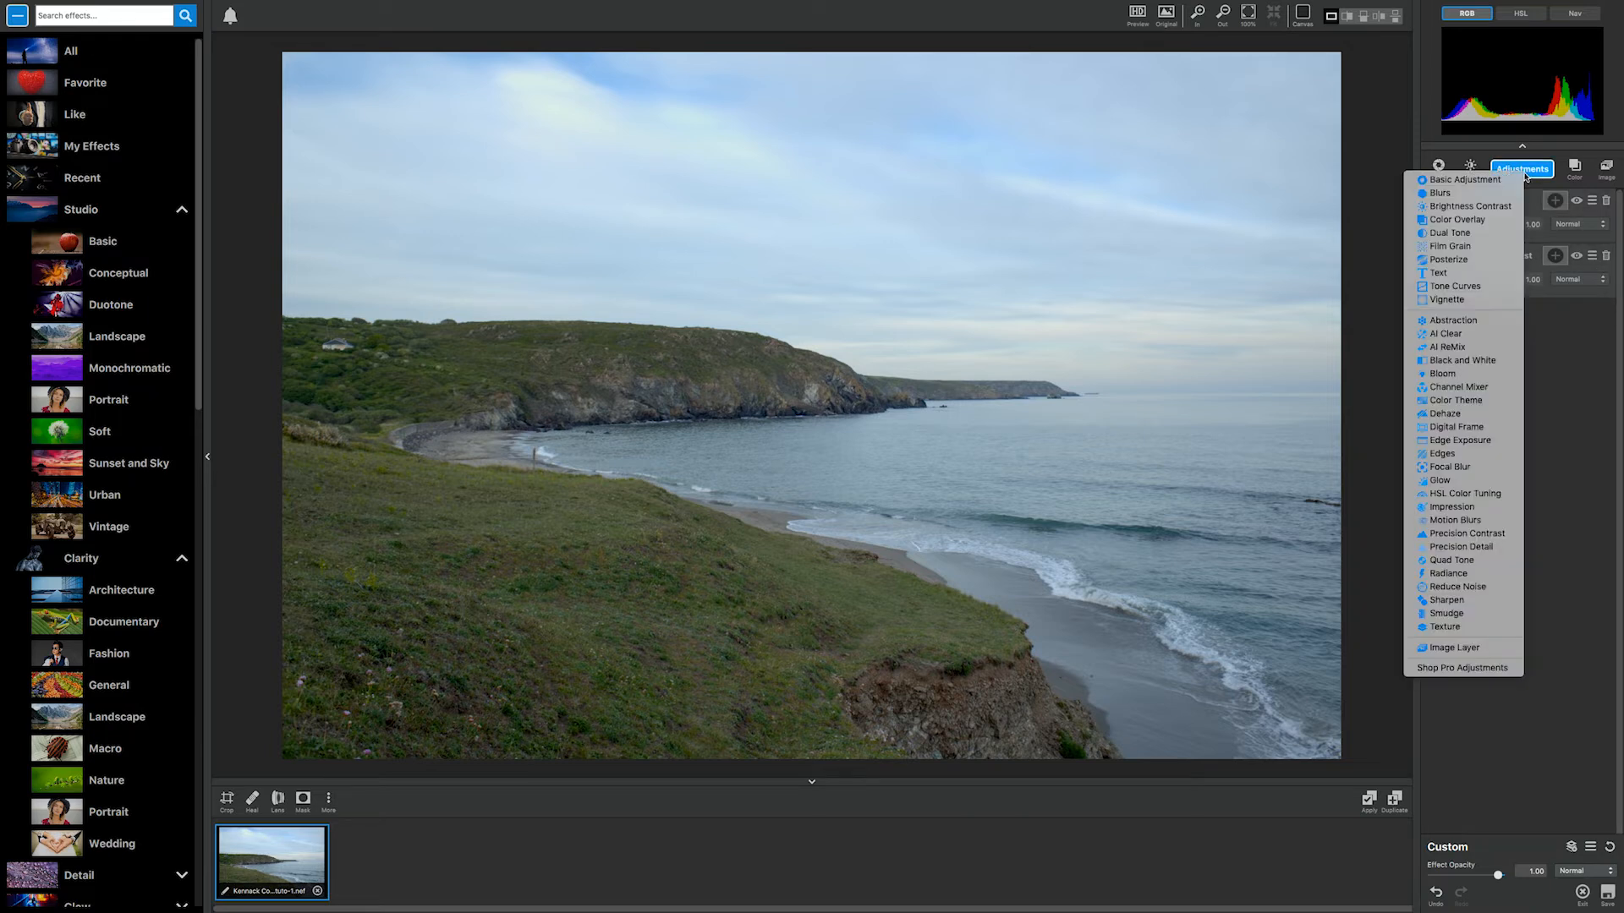
left_click(1470, 507)
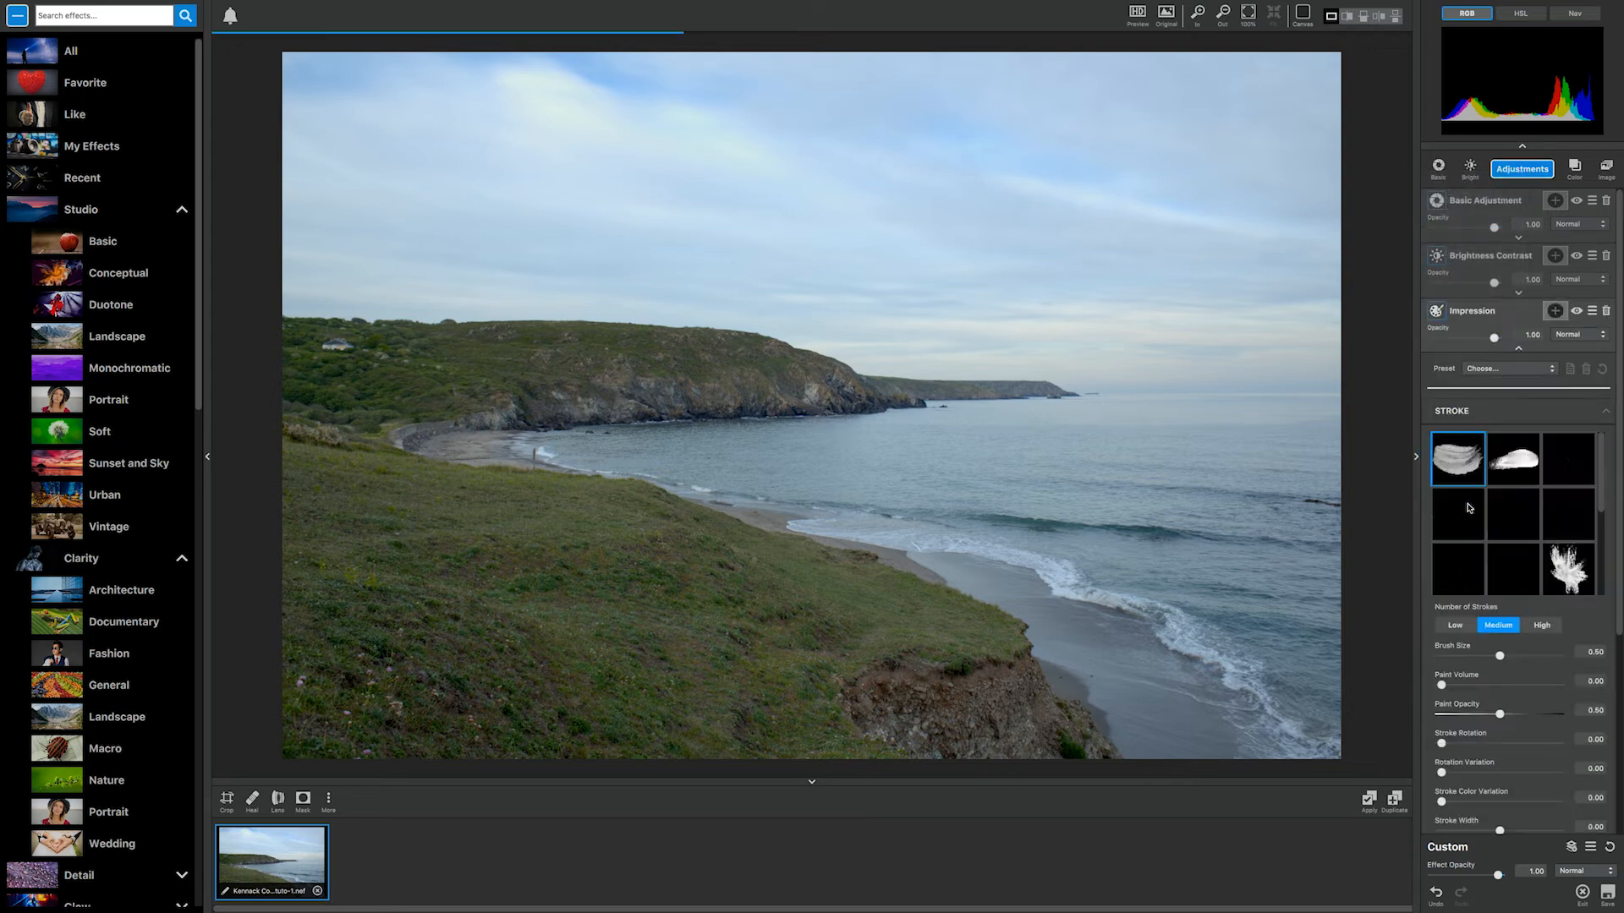
scroll(1469, 505, "down", 2)
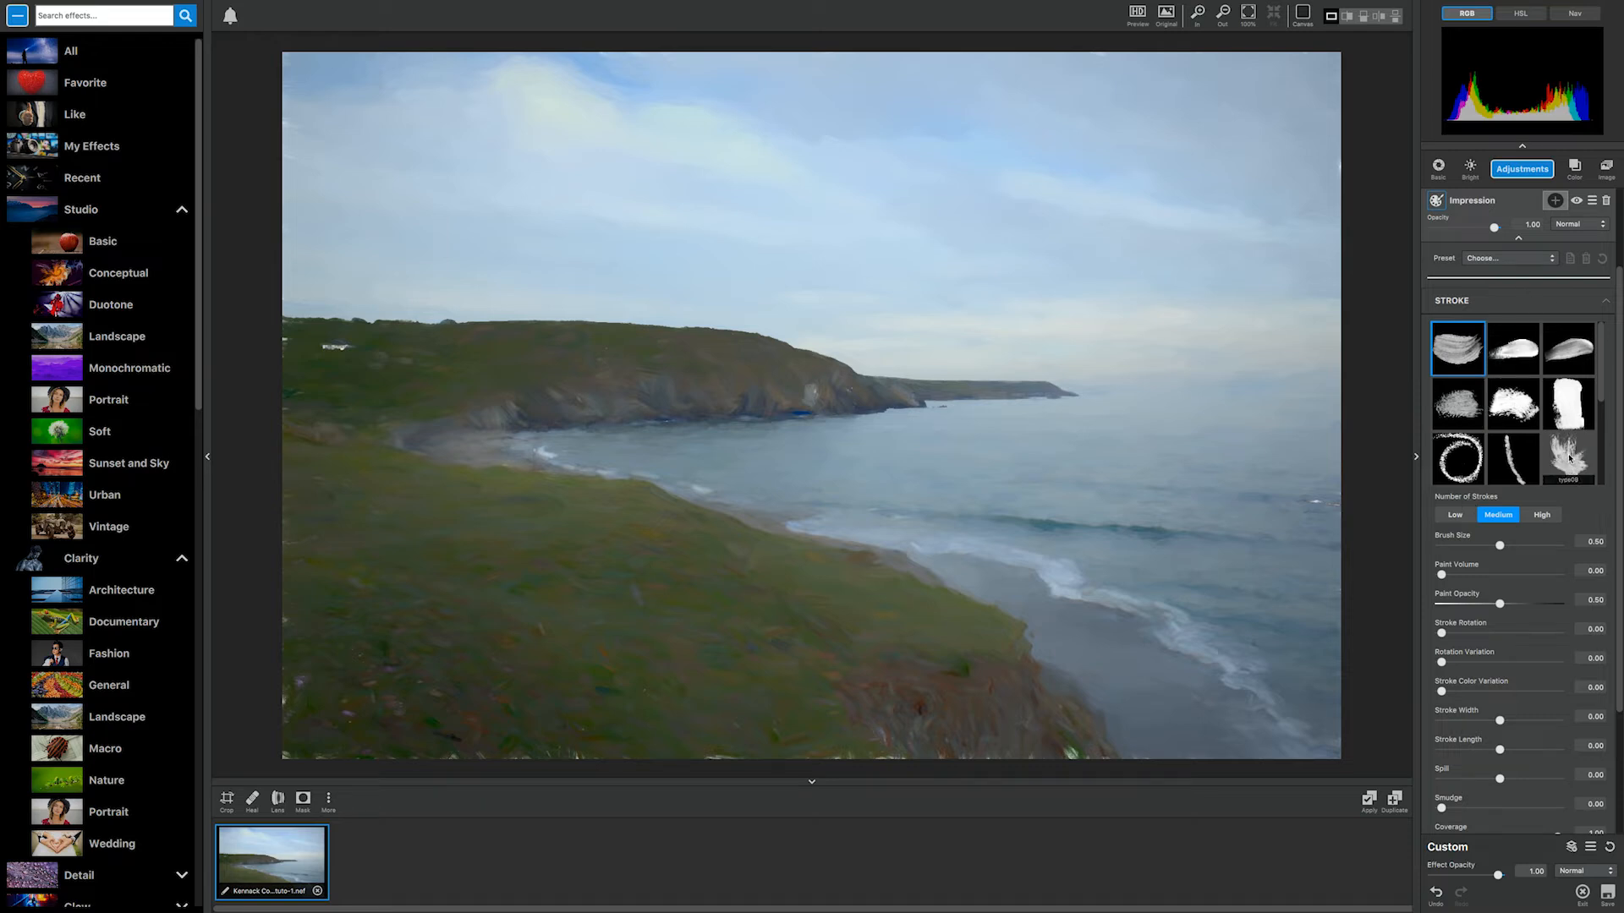
scroll(1569, 457, "up", 2)
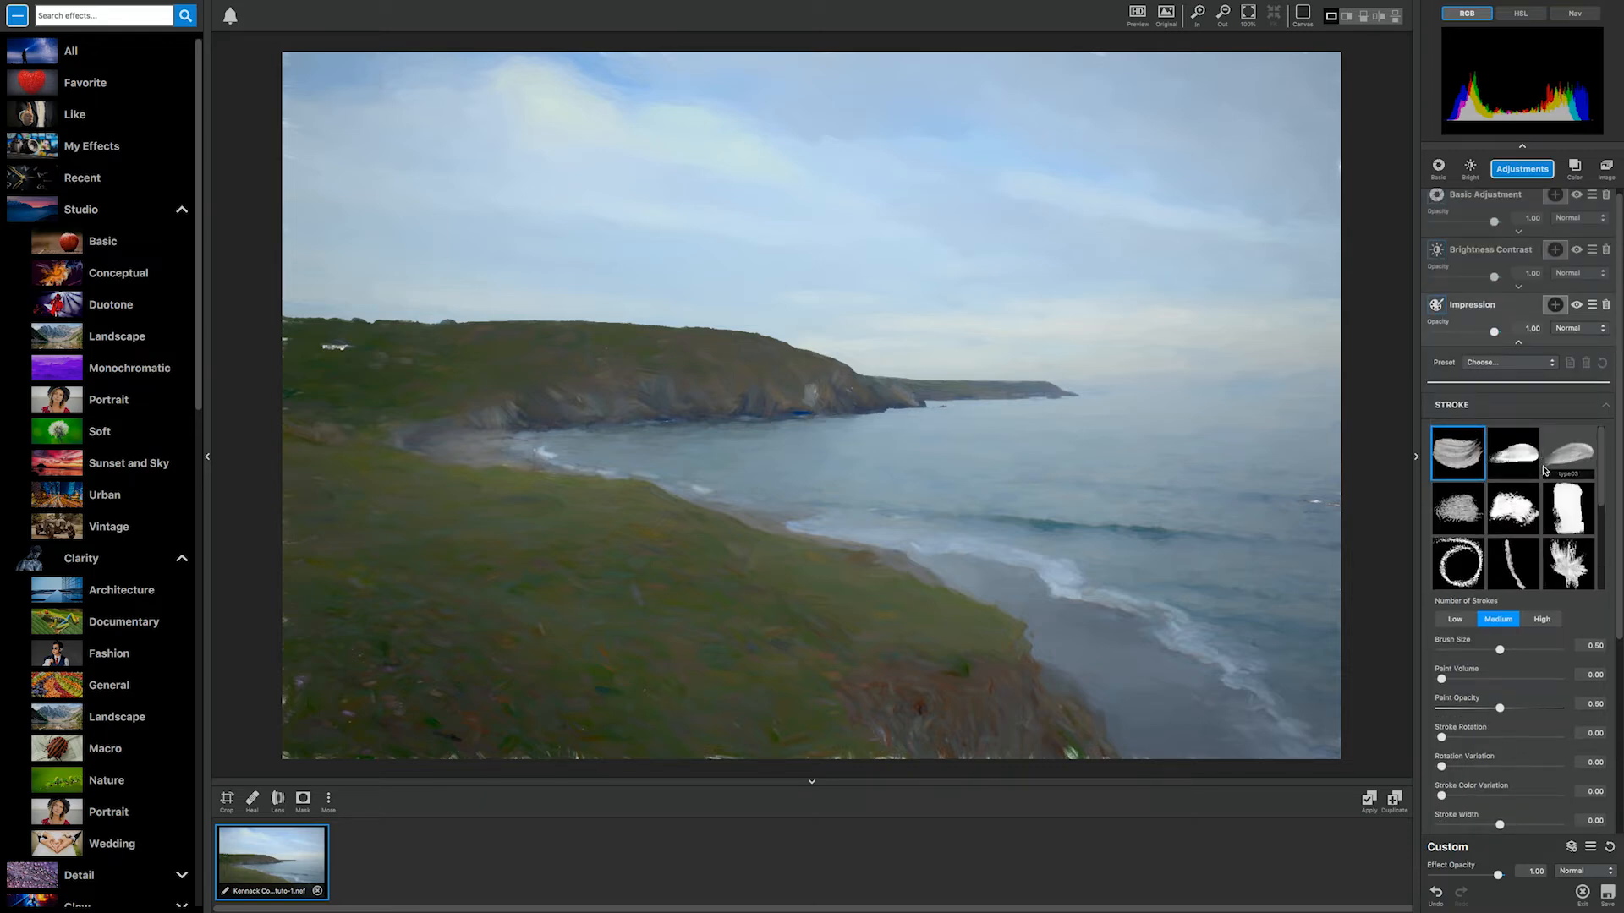
scroll(1545, 472, "down", 1)
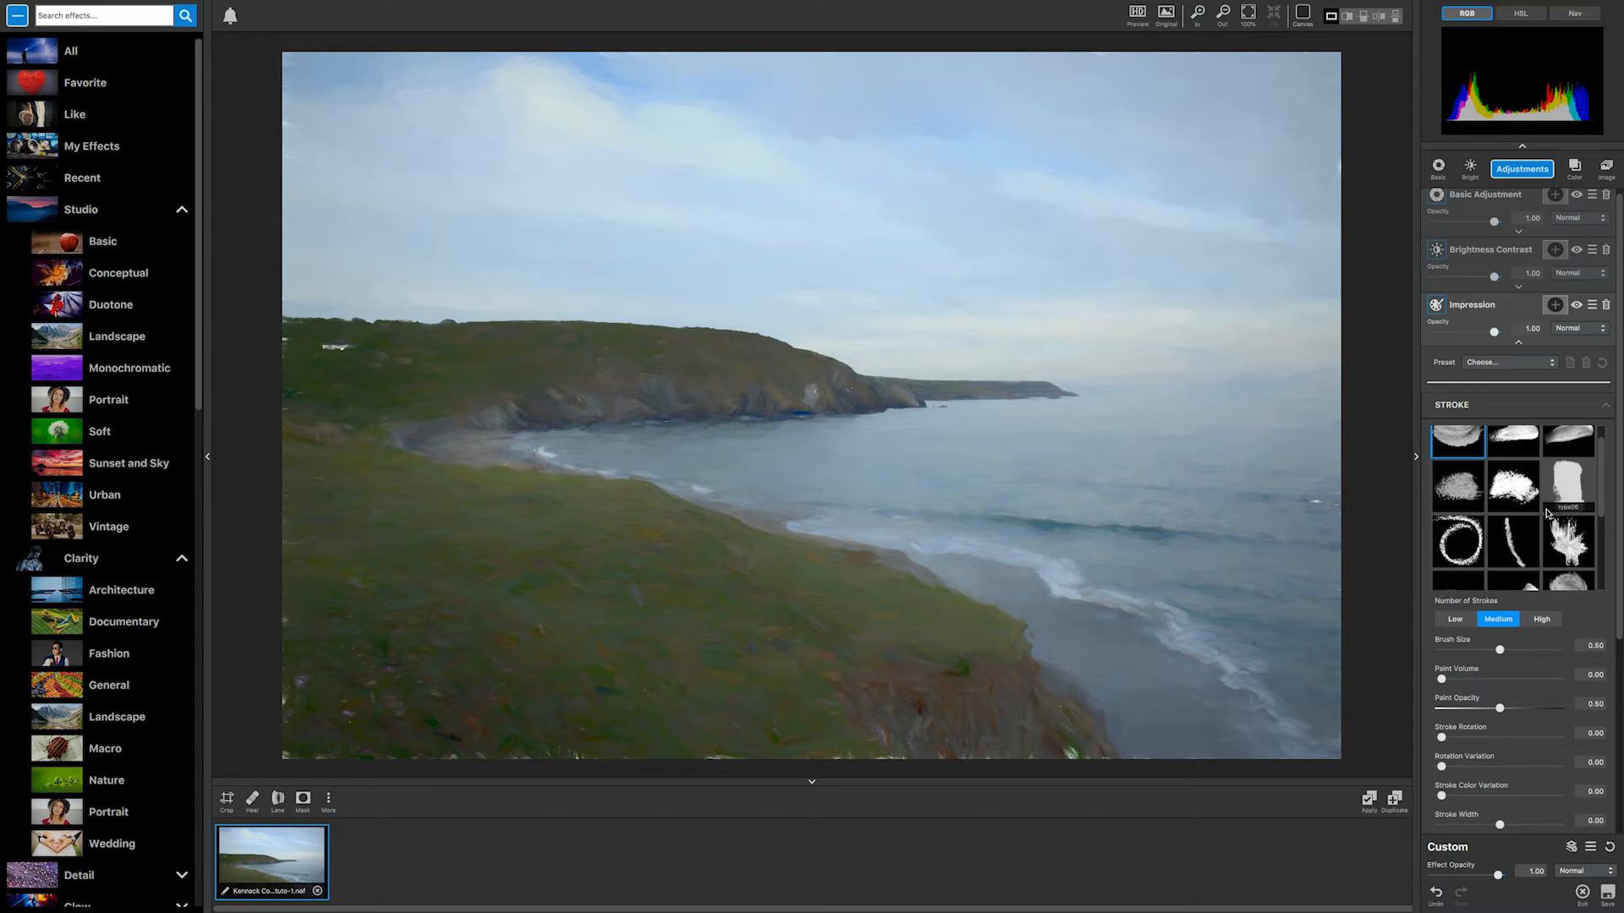
scroll(1547, 512, "up", 1)
Step: Try the second to eighth Impression stroke types on the photo, finishing with type08
left_click(1511, 466)
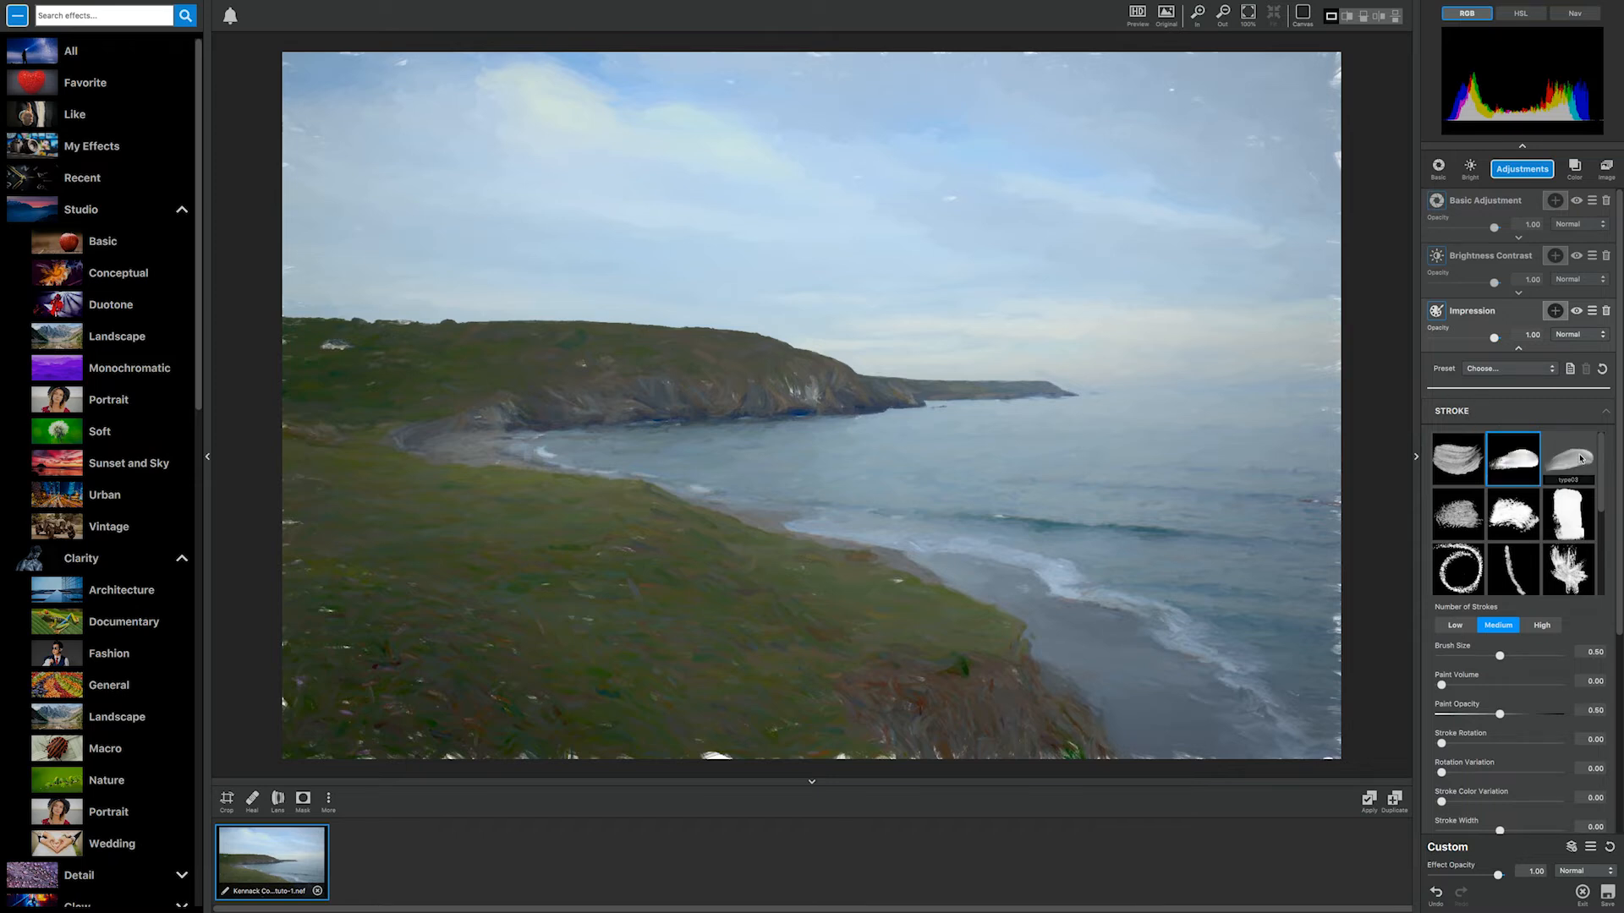
left_click(1581, 460)
left_click(1568, 513)
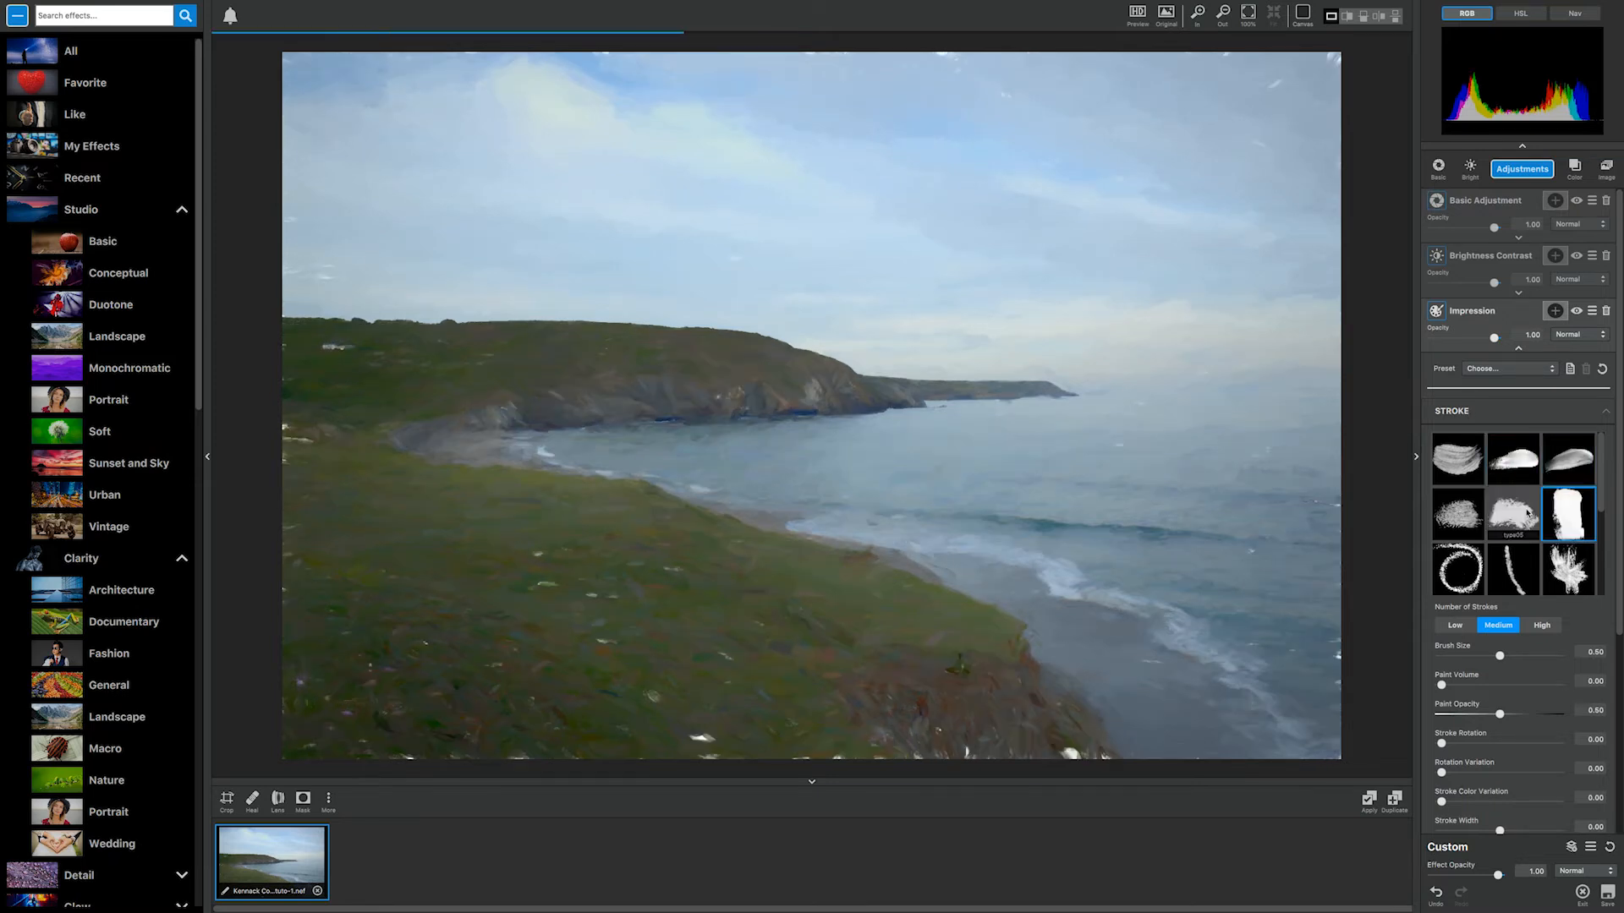
left_click(1514, 514)
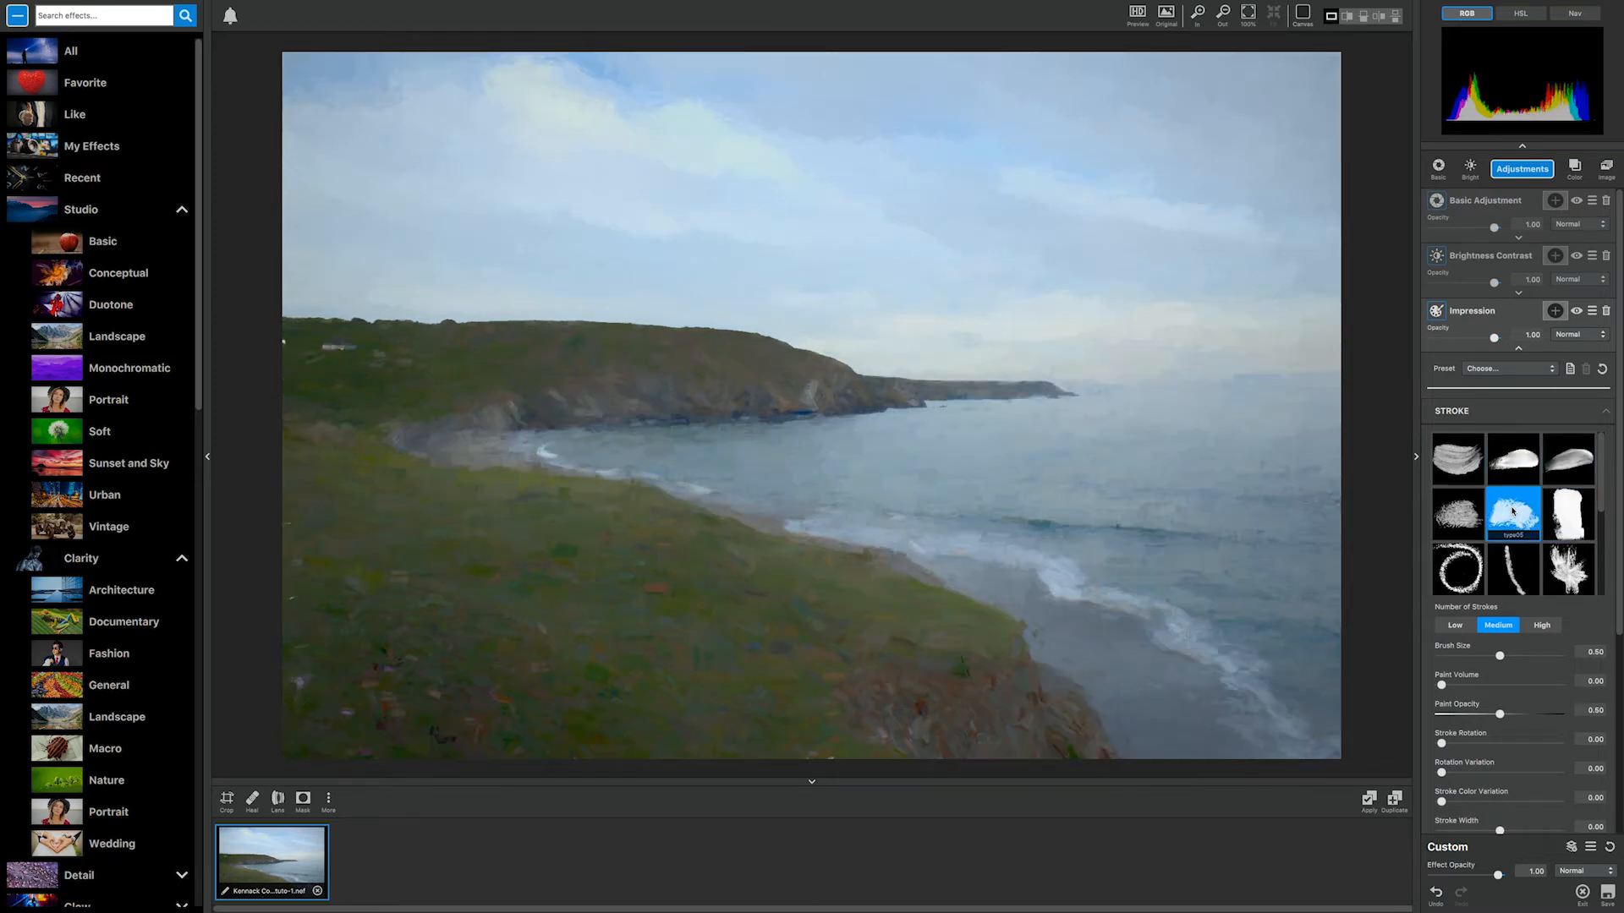
left_click(1468, 518)
left_click(1465, 578)
left_click(1505, 573)
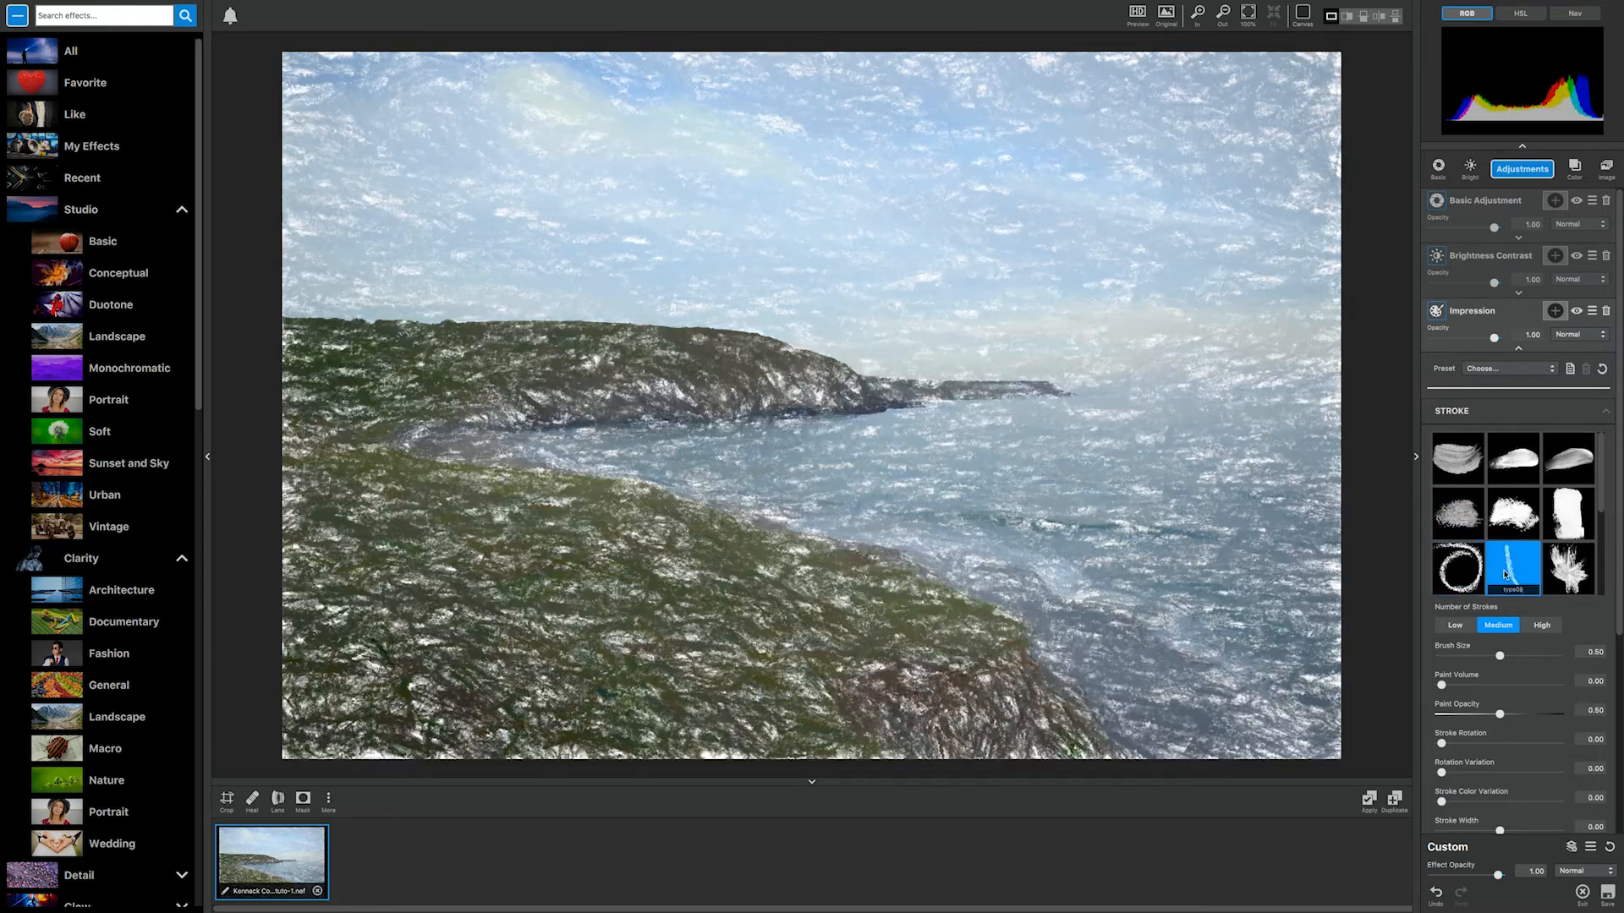
Step: Try the Impression stroke types type09, type12, type11 and type10 on the photo
left_click(1544, 562)
scroll(1541, 557, "down", 3)
left_click(1560, 554)
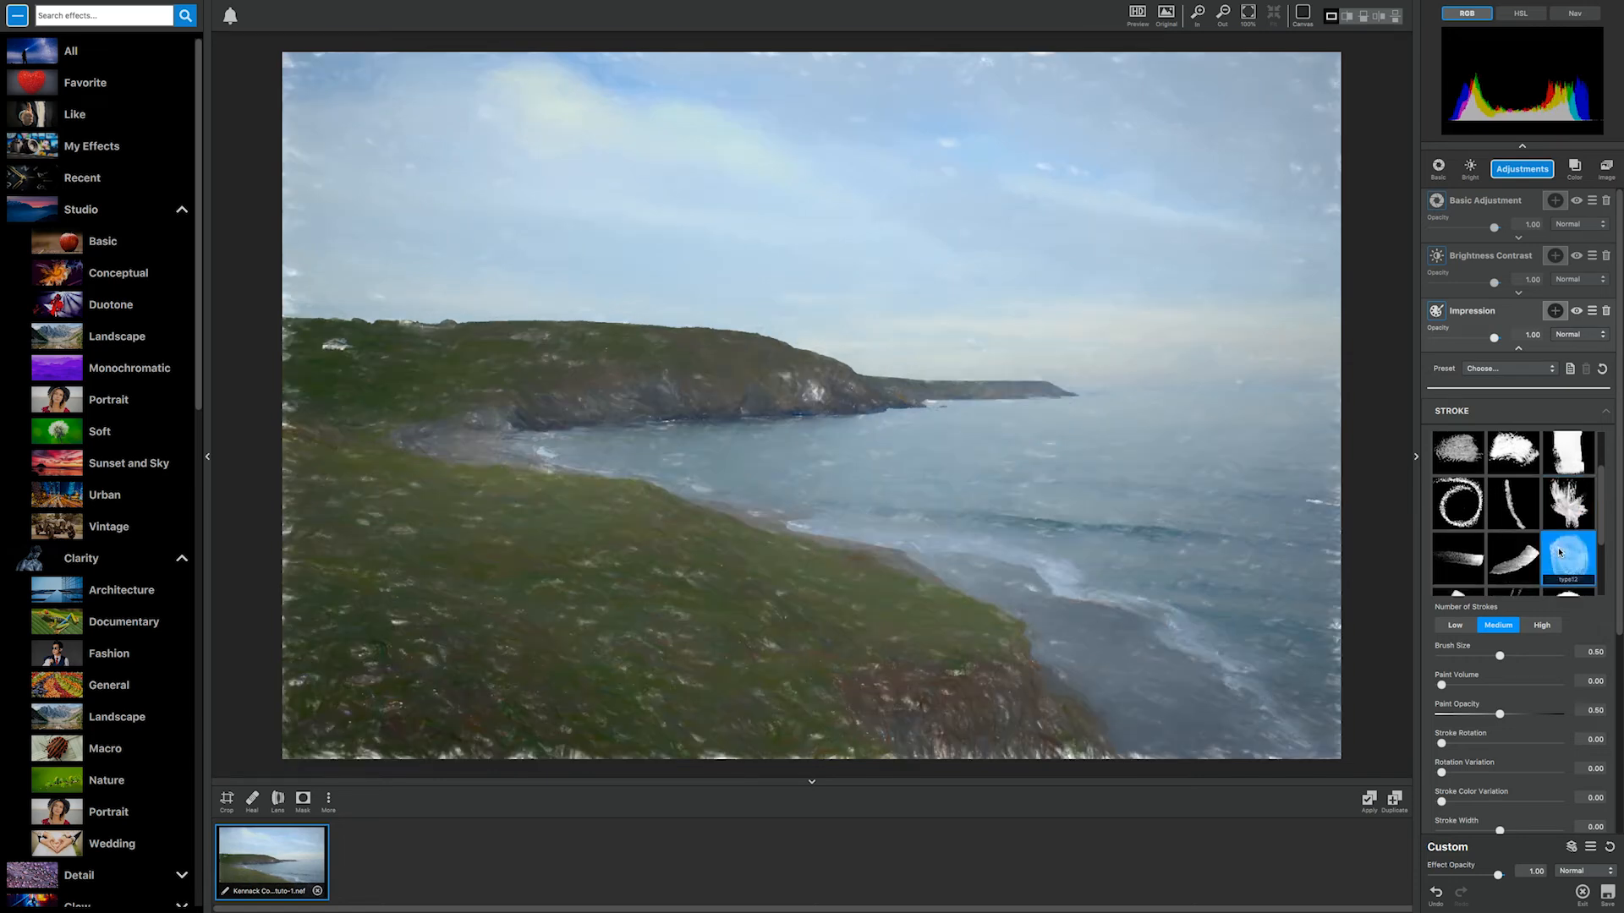
left_click(1523, 558)
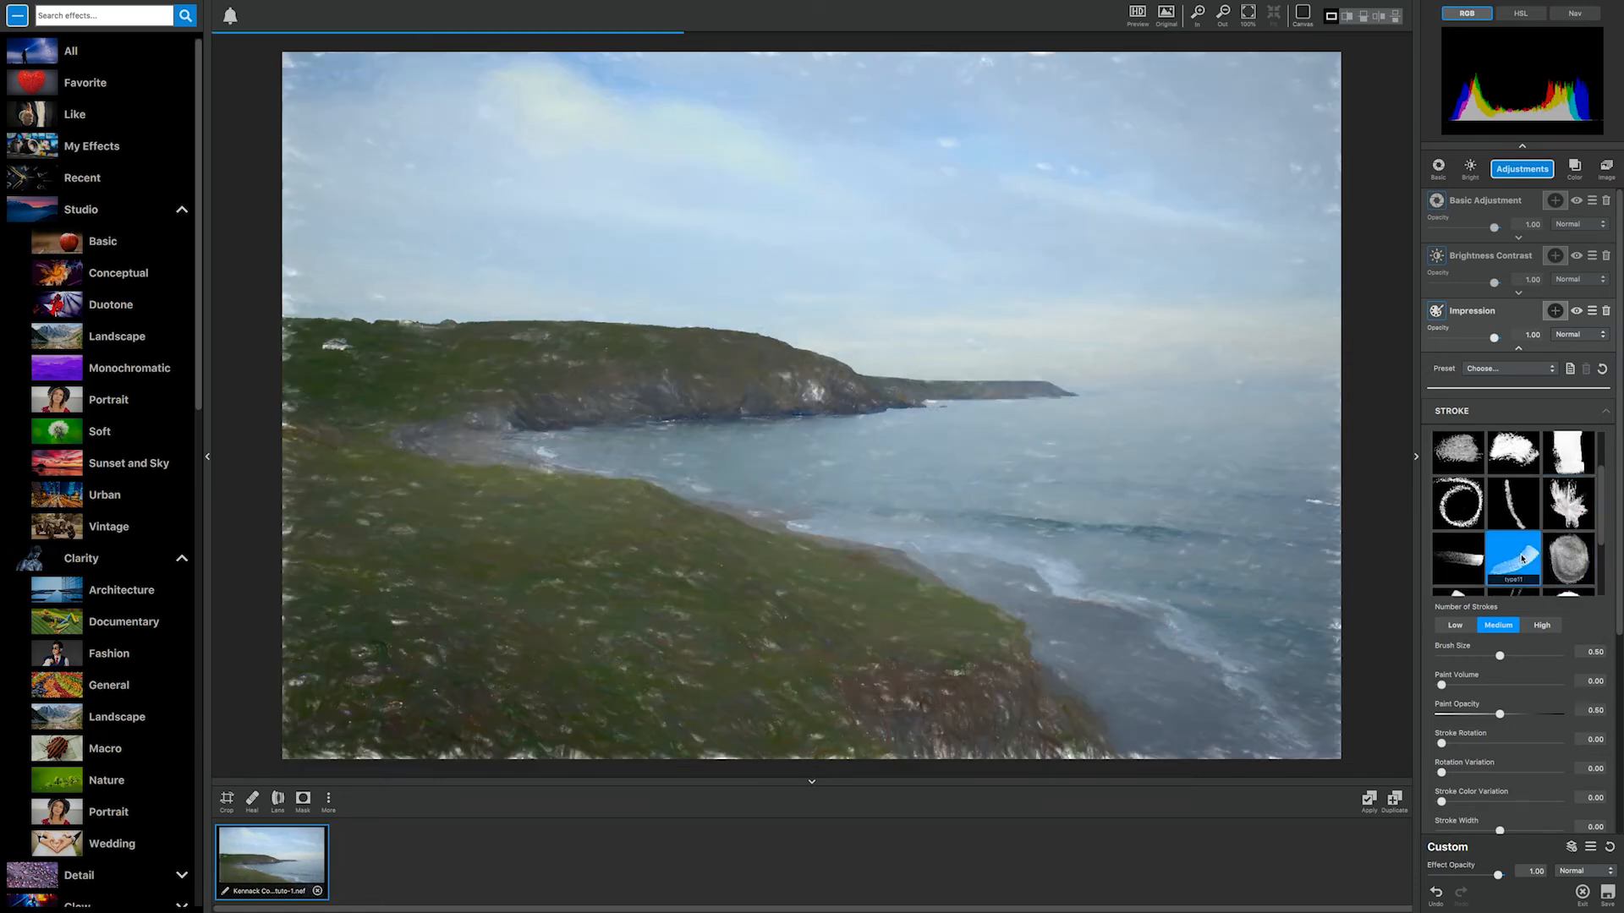
left_click(1476, 558)
Step: Try the remaining Impression strokes from type13 to the last one, and select stroke type11
scroll(1476, 550, "down", 3)
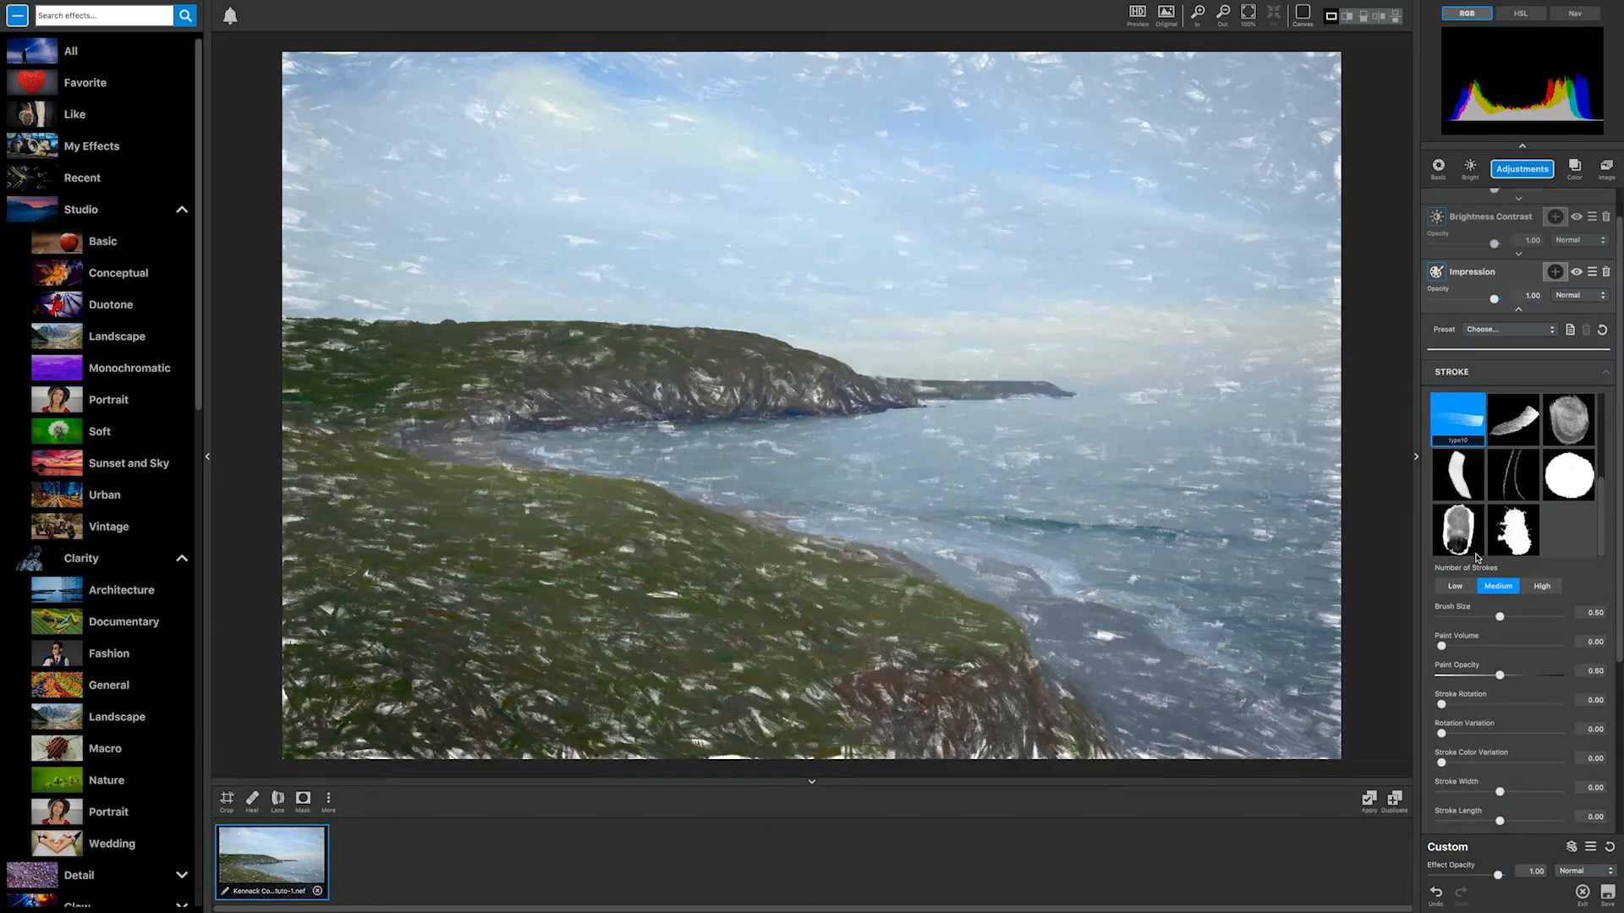
left_click(1459, 478)
left_click(1500, 482)
left_click(1563, 480)
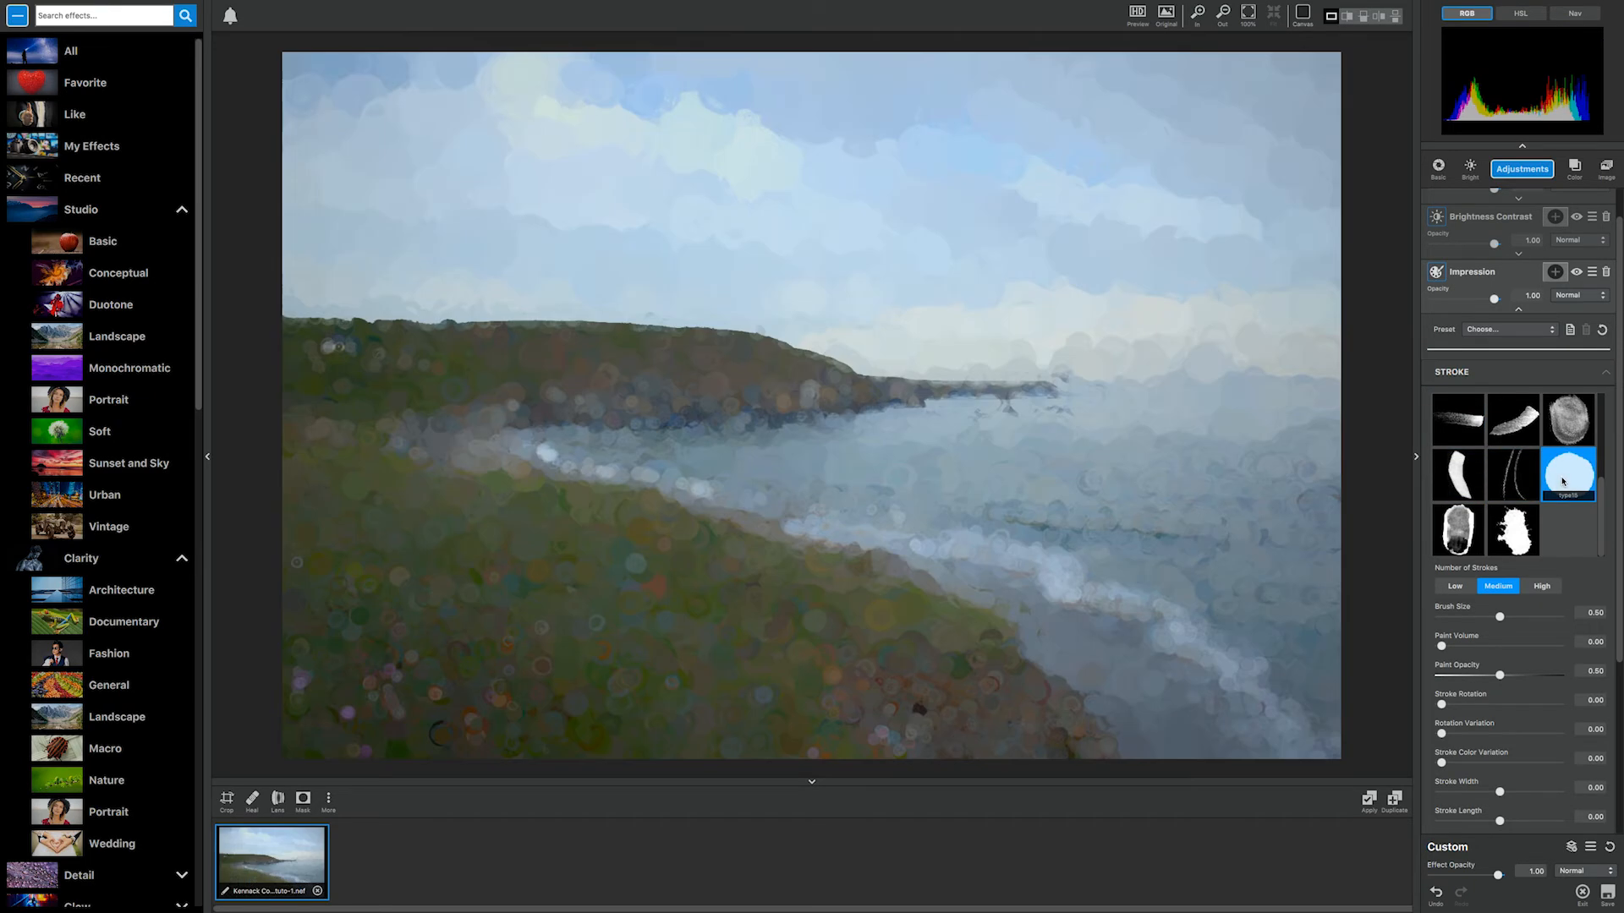
left_click(1517, 477)
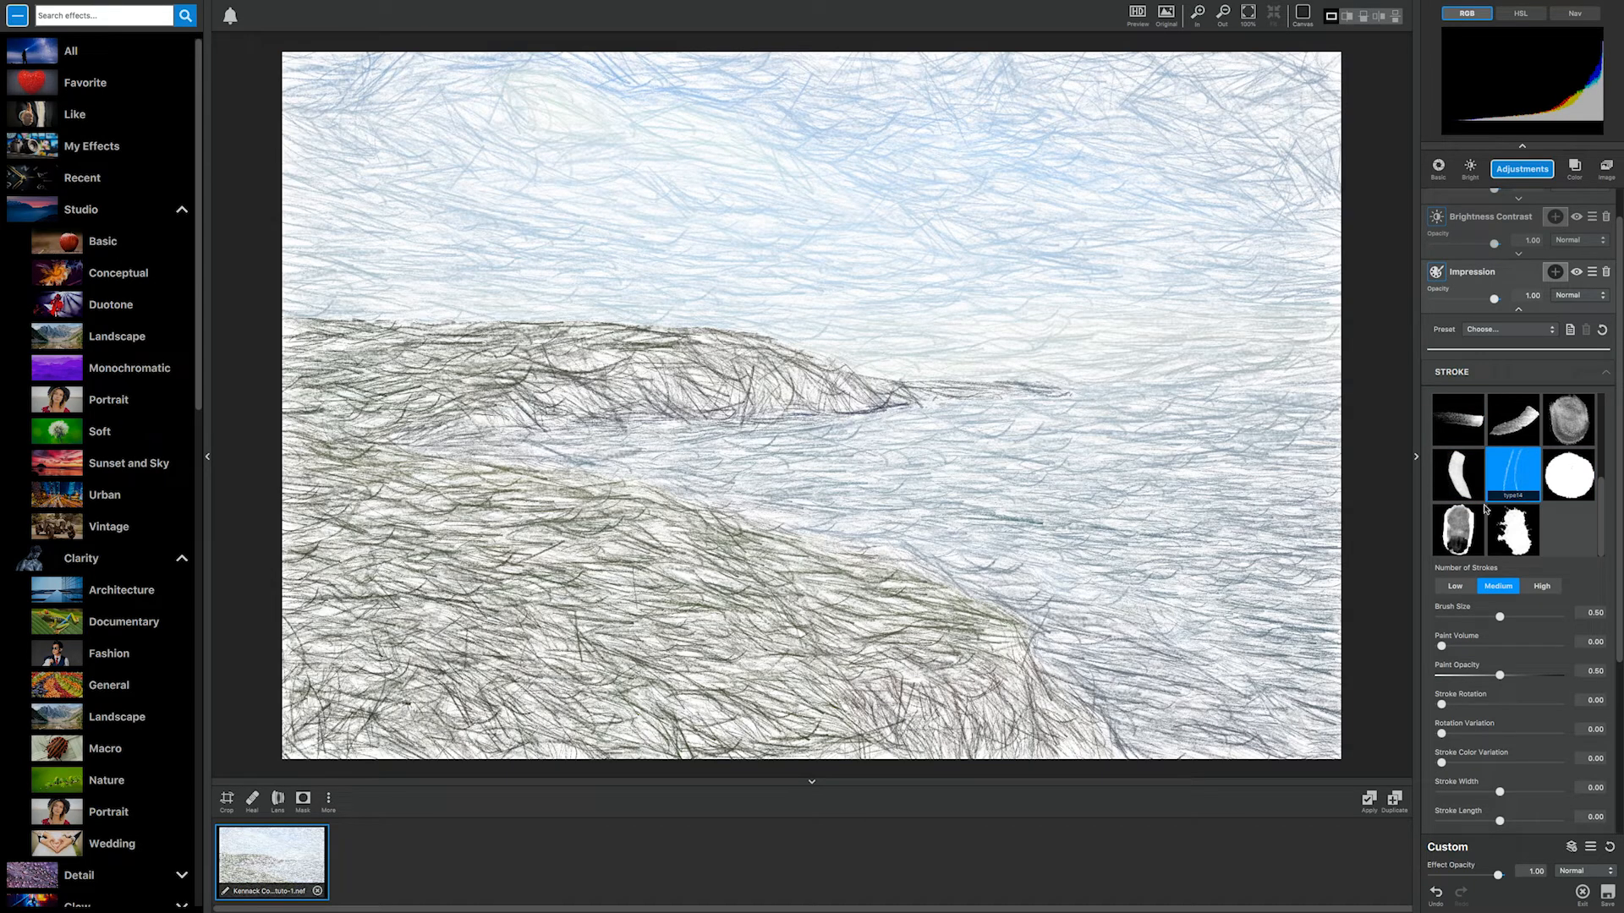
left_click(1467, 526)
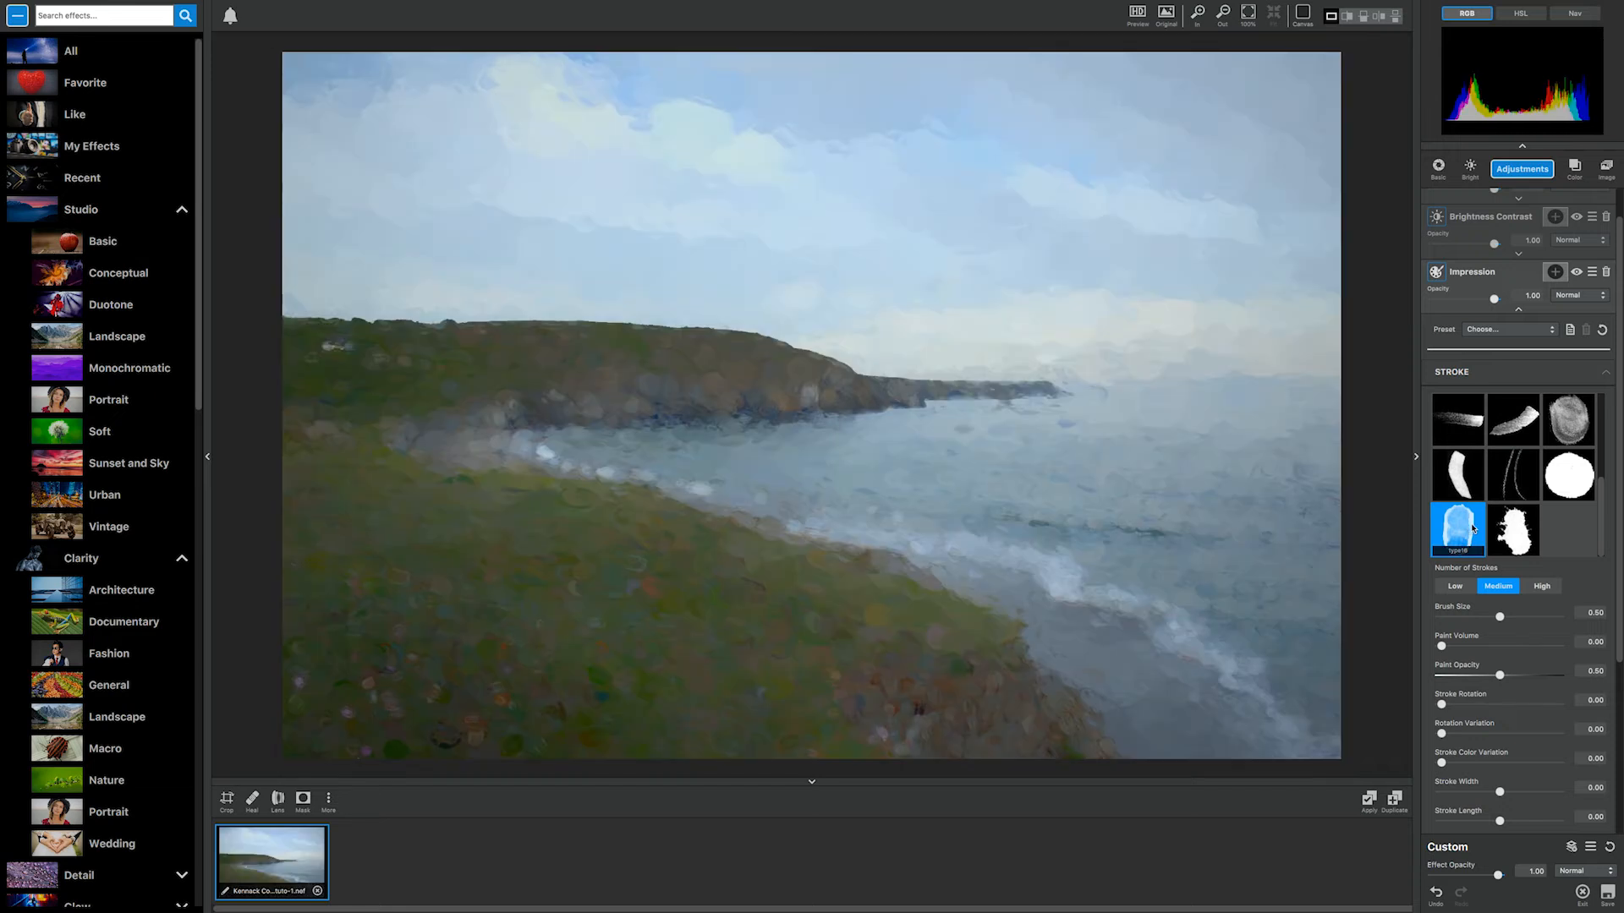
left_click(1512, 529)
left_click(1510, 431)
scroll(1514, 423, "up", 2)
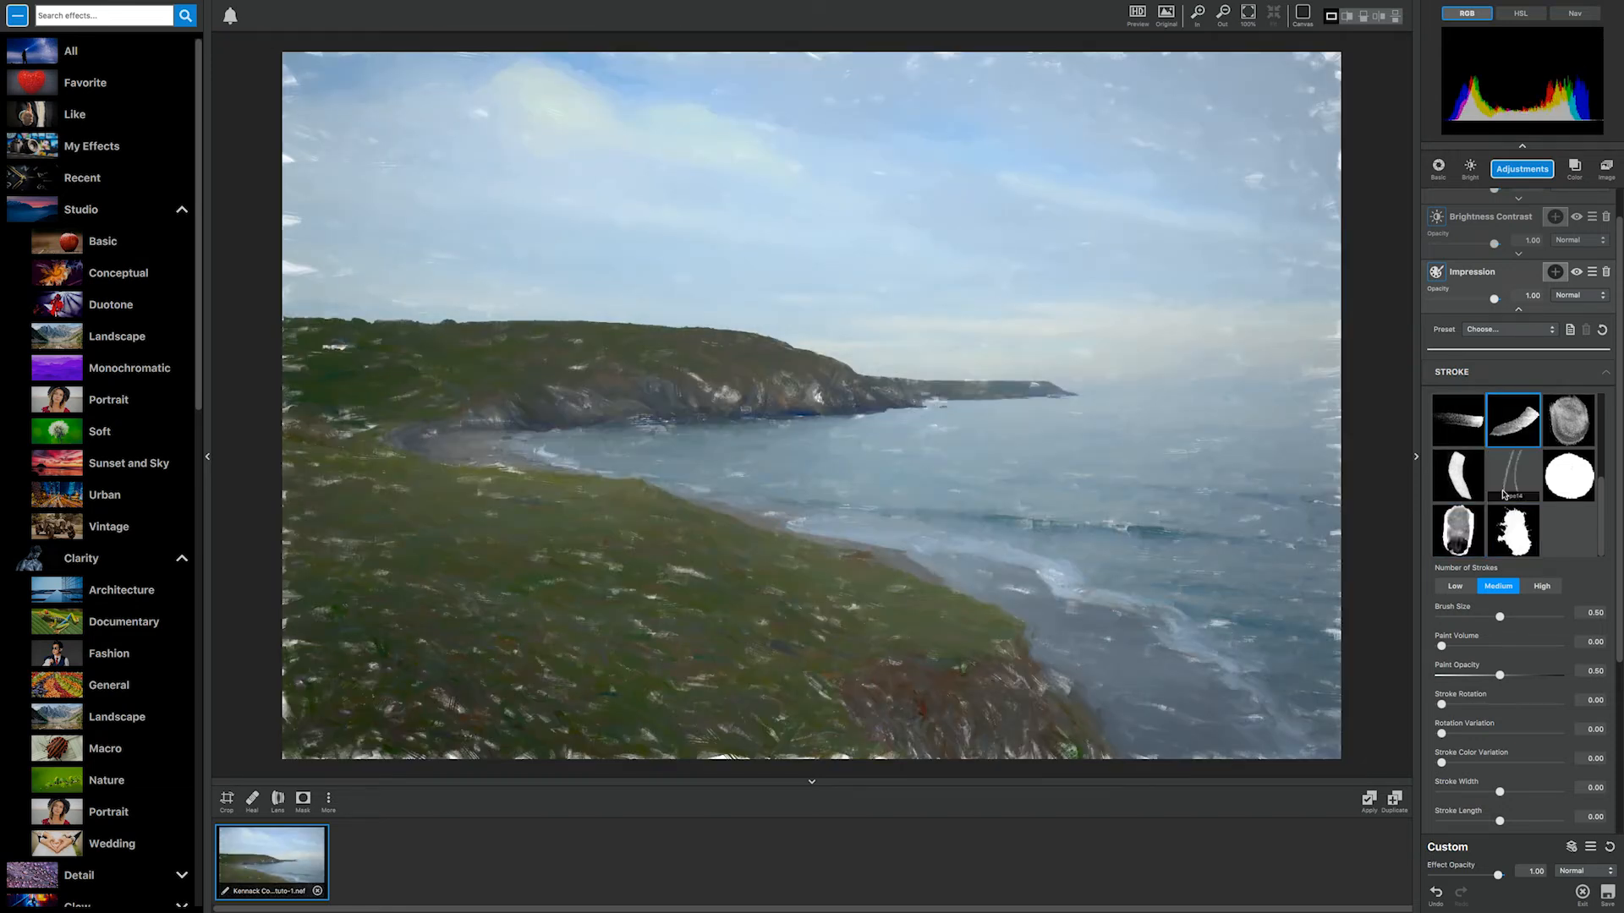
Step: Select the straight tapered Impression stroke next to type11, try a low number of strokes, and set it to High
left_click(1476, 501)
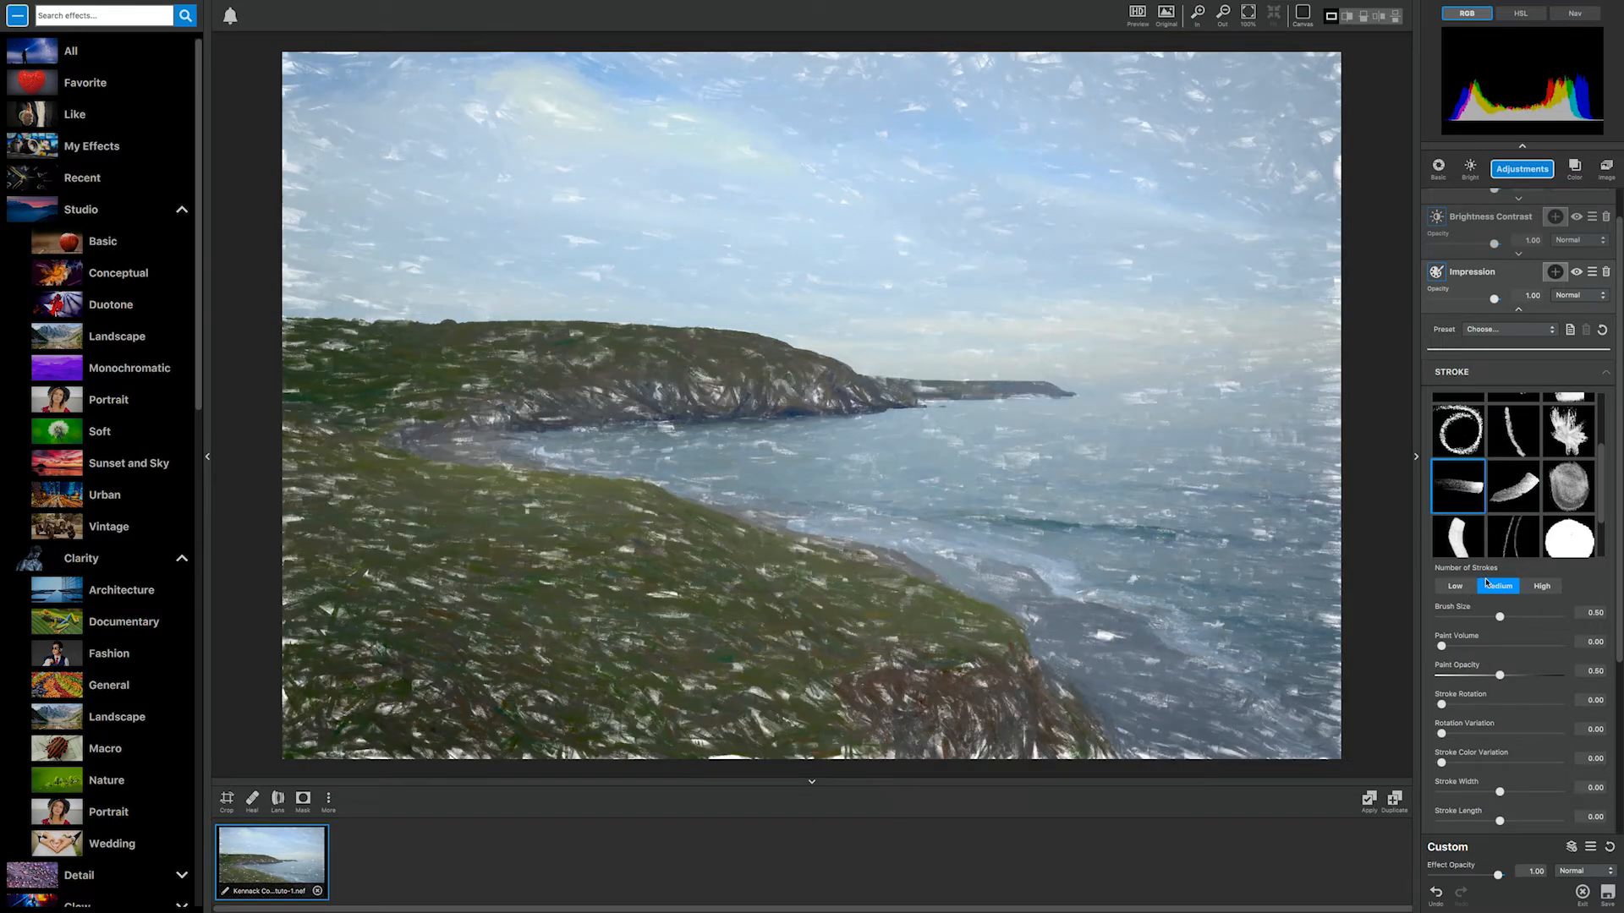
left_click(1457, 590)
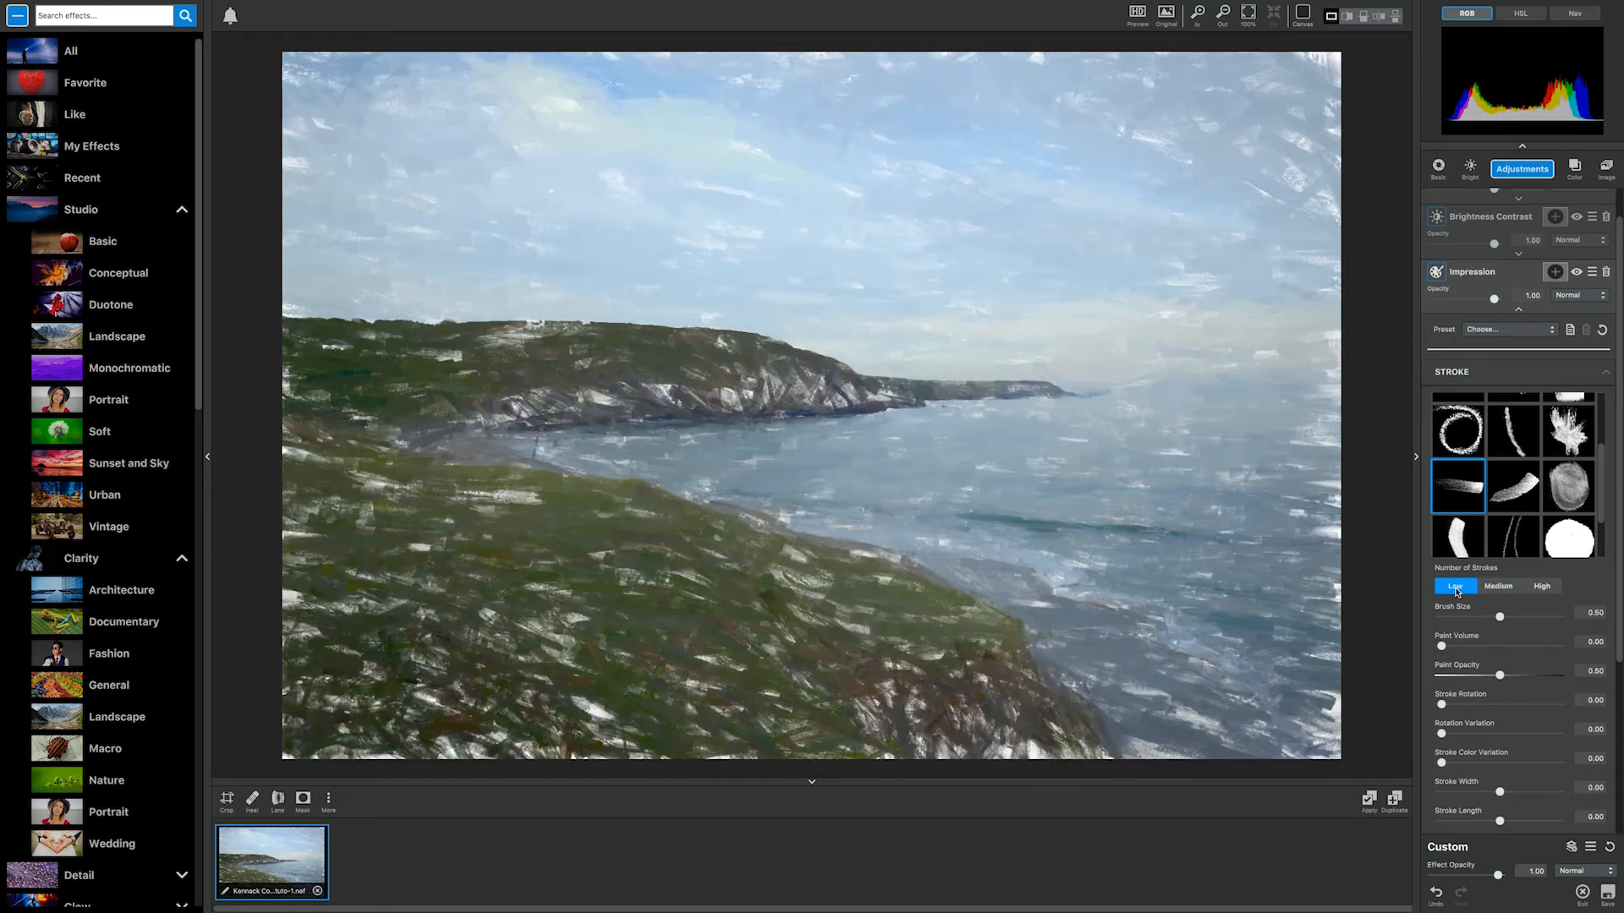
left_click(1506, 589)
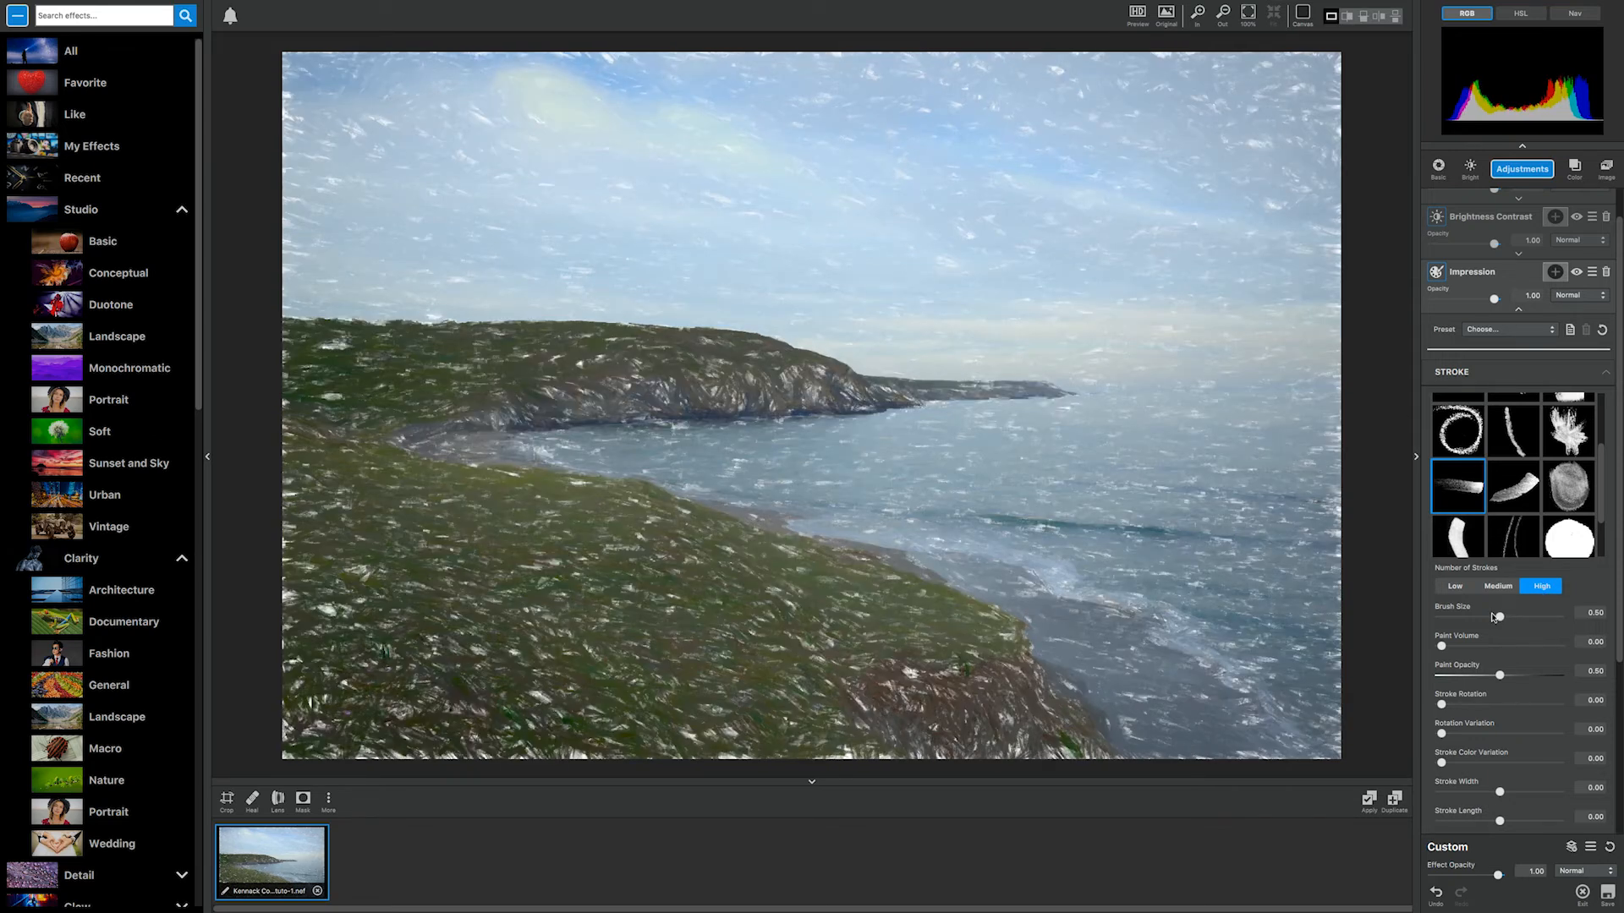
Step: Try various brush sizes and paint volumes, ending with brush size 0.77, paint volume 0.24 and large brush volume 0.51
left_click_drag(1499, 619, 1558, 615)
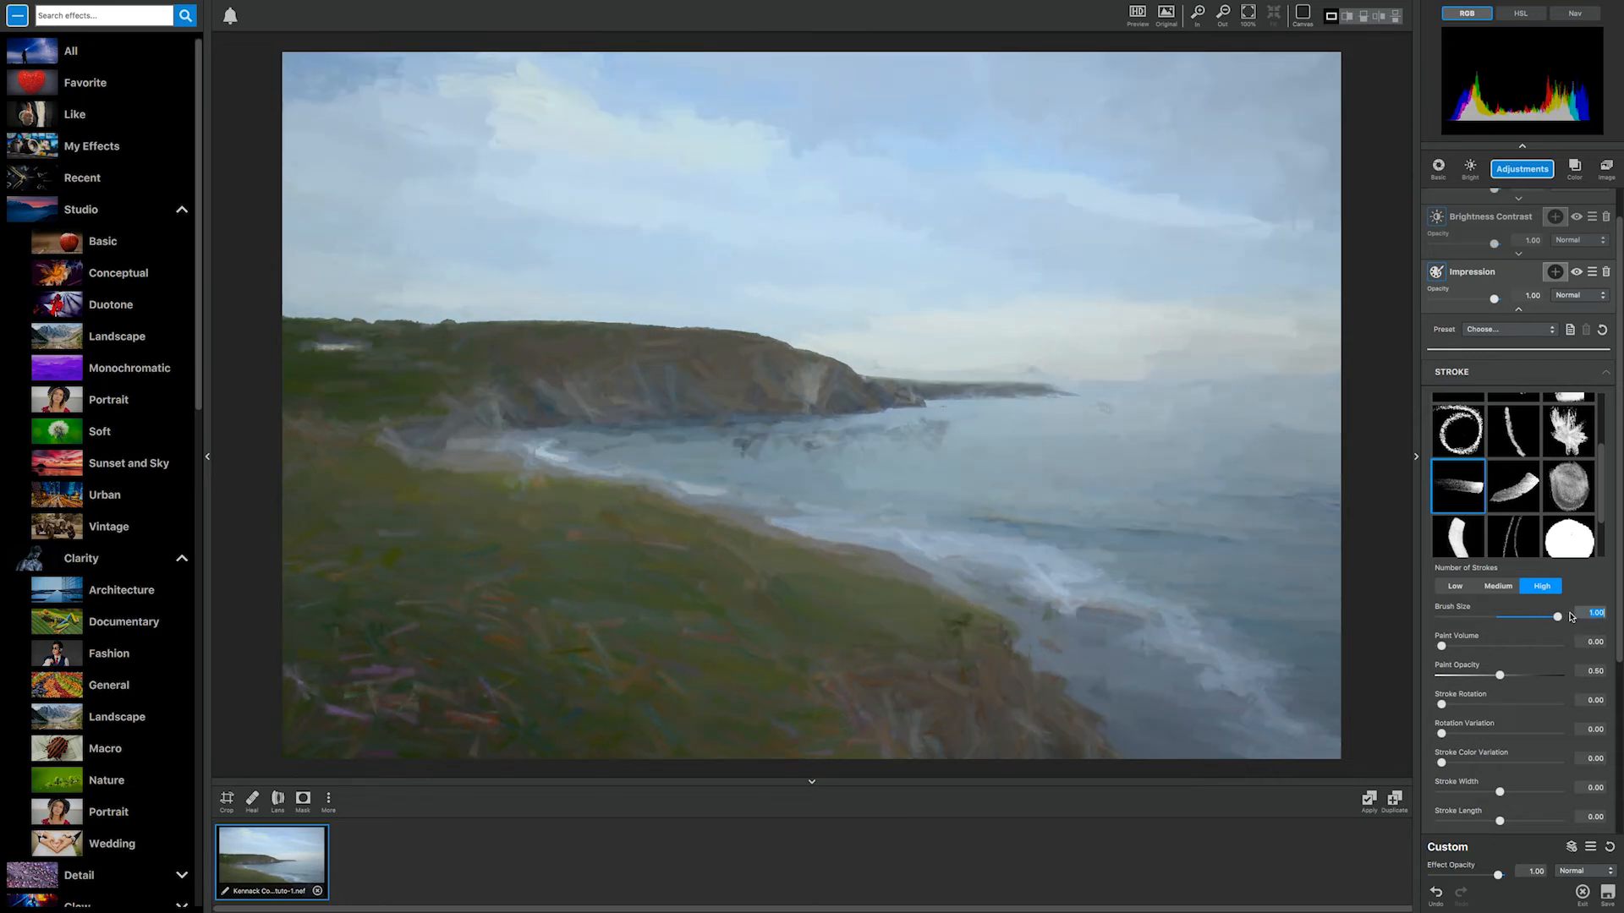
mouse_move(1549, 621)
left_mouse_down()
mouse_move(1505, 618)
mouse_move(1477, 642)
left_mouse_up()
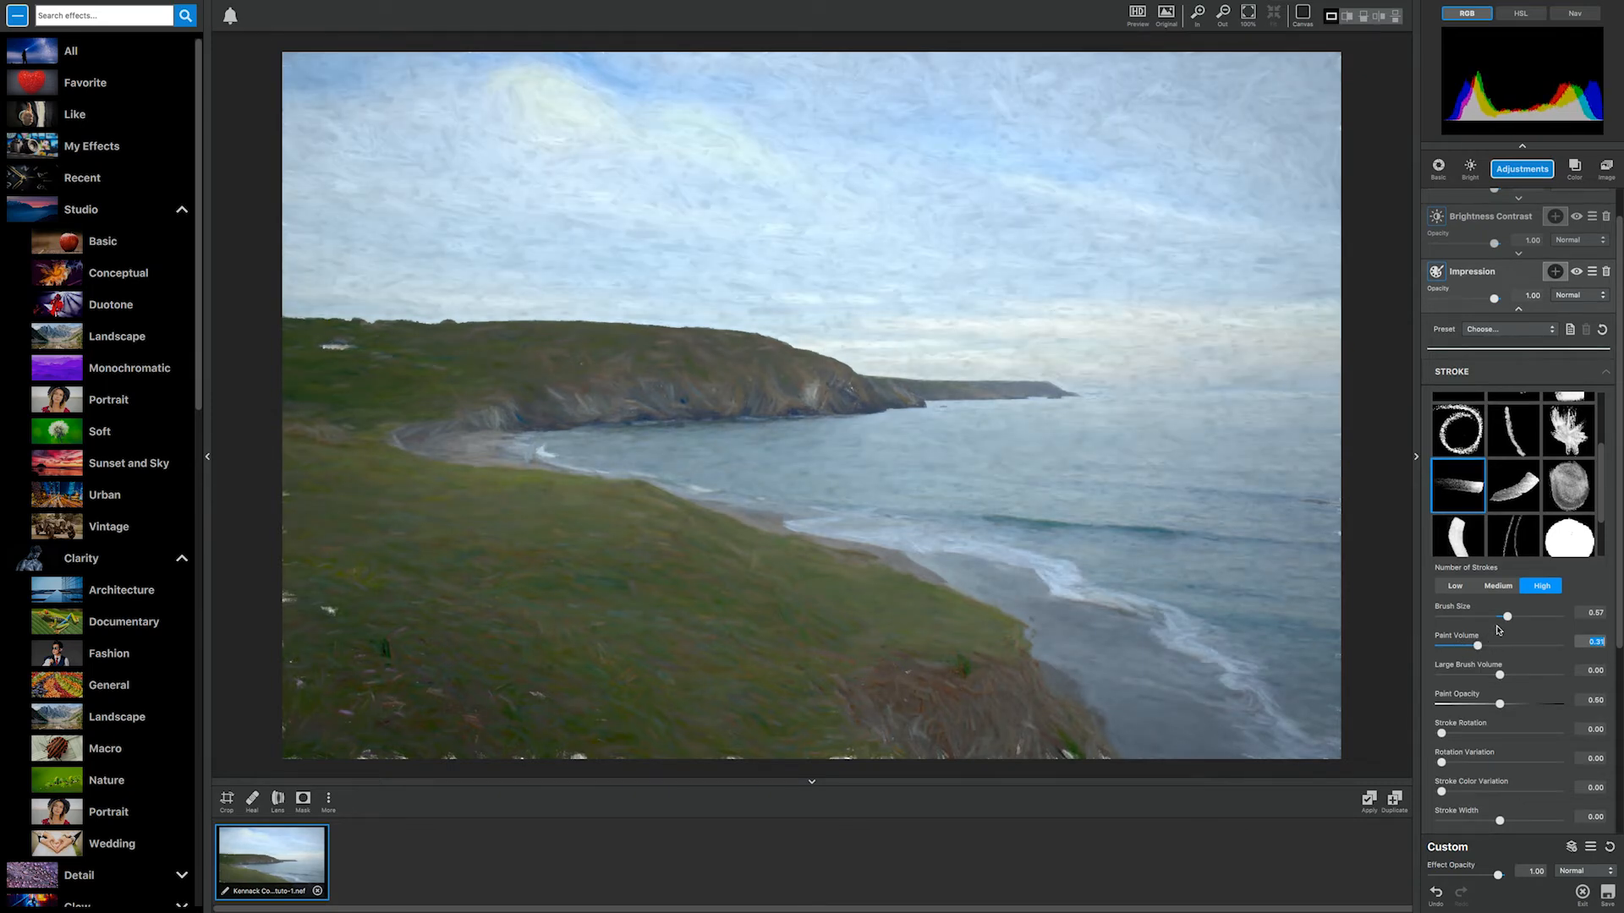
mouse_move(1497, 620)
left_mouse_down()
mouse_move(1472, 617)
mouse_move(1519, 647)
mouse_move(1557, 645)
mouse_move(1453, 646)
left_mouse_up()
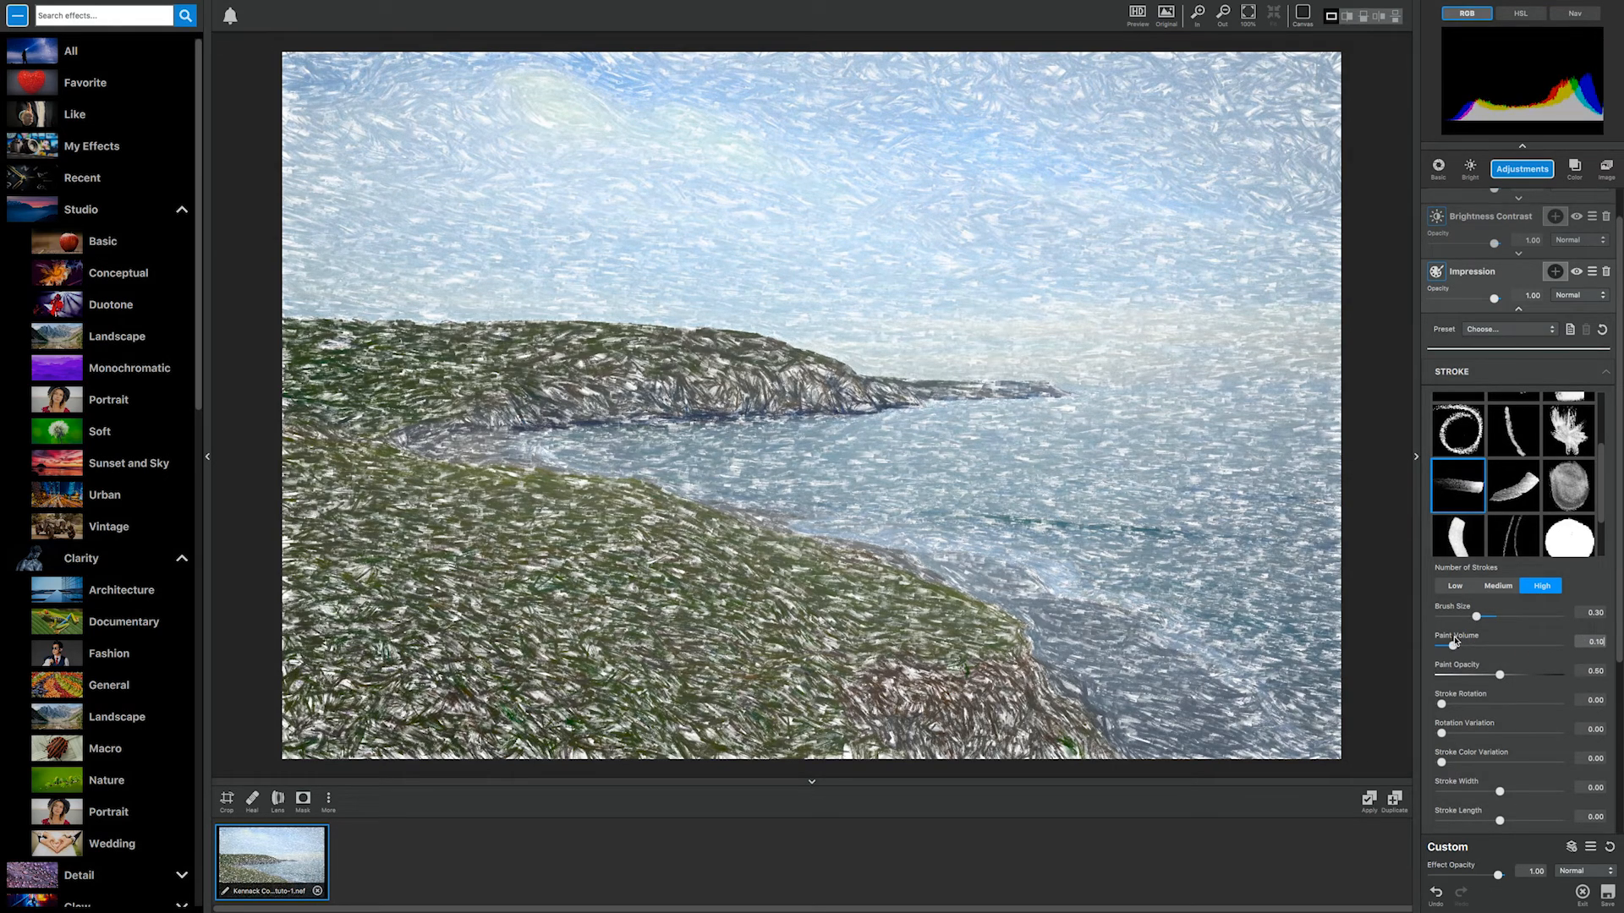
mouse_move(1453, 645)
left_mouse_down()
mouse_move(1432, 649)
mouse_move(1563, 648)
mouse_move(1487, 647)
mouse_move(1509, 617)
mouse_move(1533, 619)
left_mouse_up()
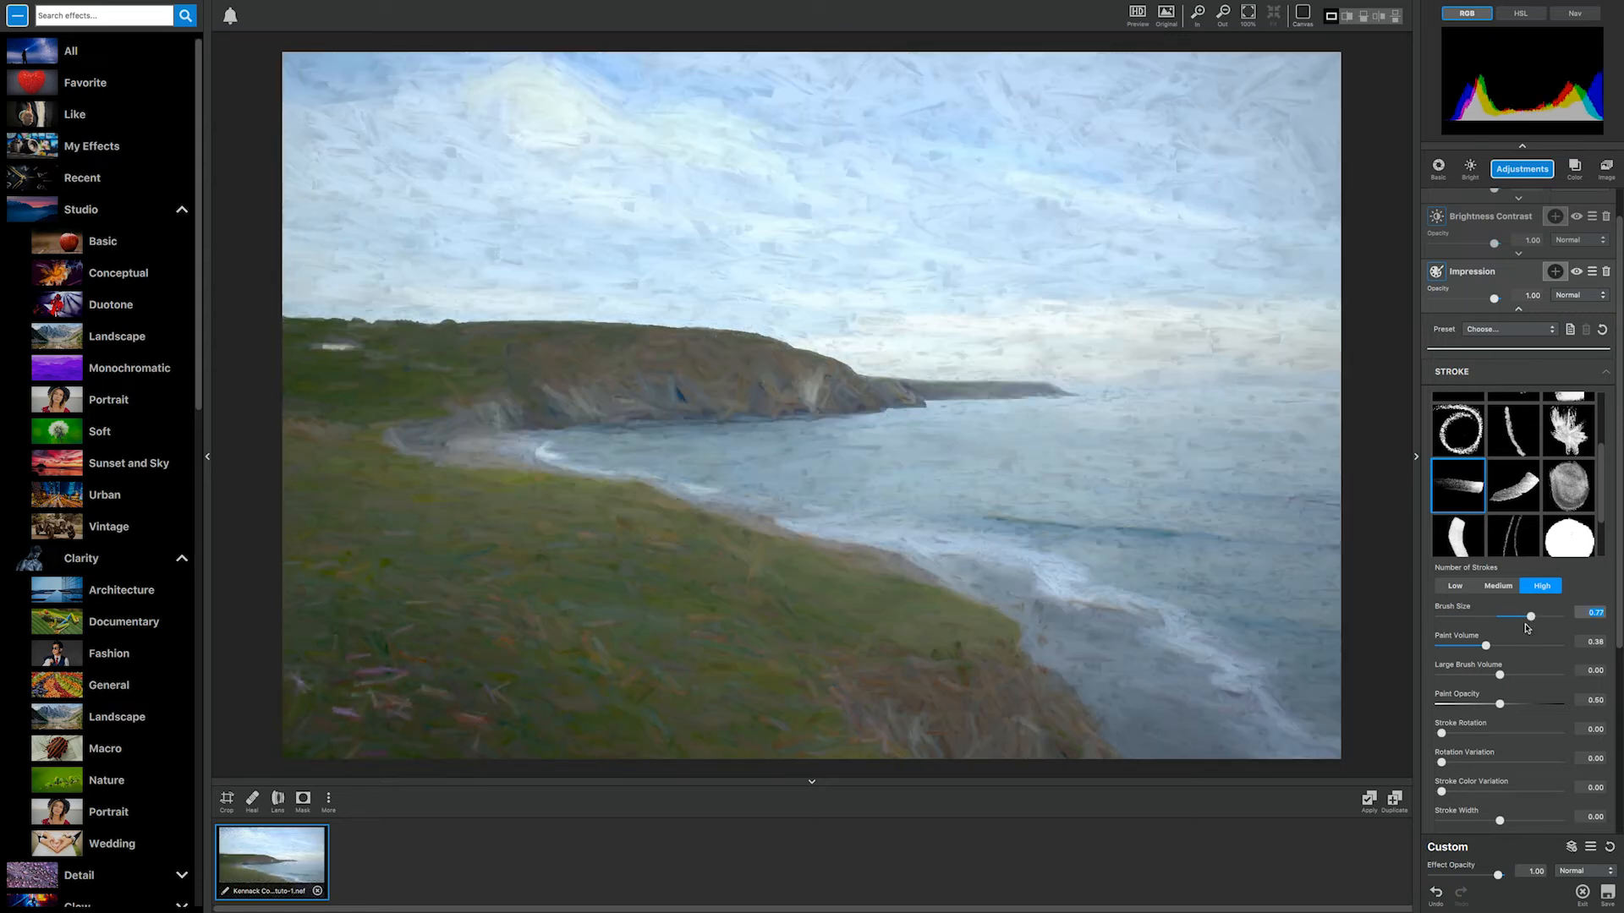
mouse_move(1502, 674)
left_mouse_down()
mouse_move(1548, 674)
mouse_move(1456, 676)
mouse_move(1529, 674)
mouse_move(1499, 648)
left_mouse_up()
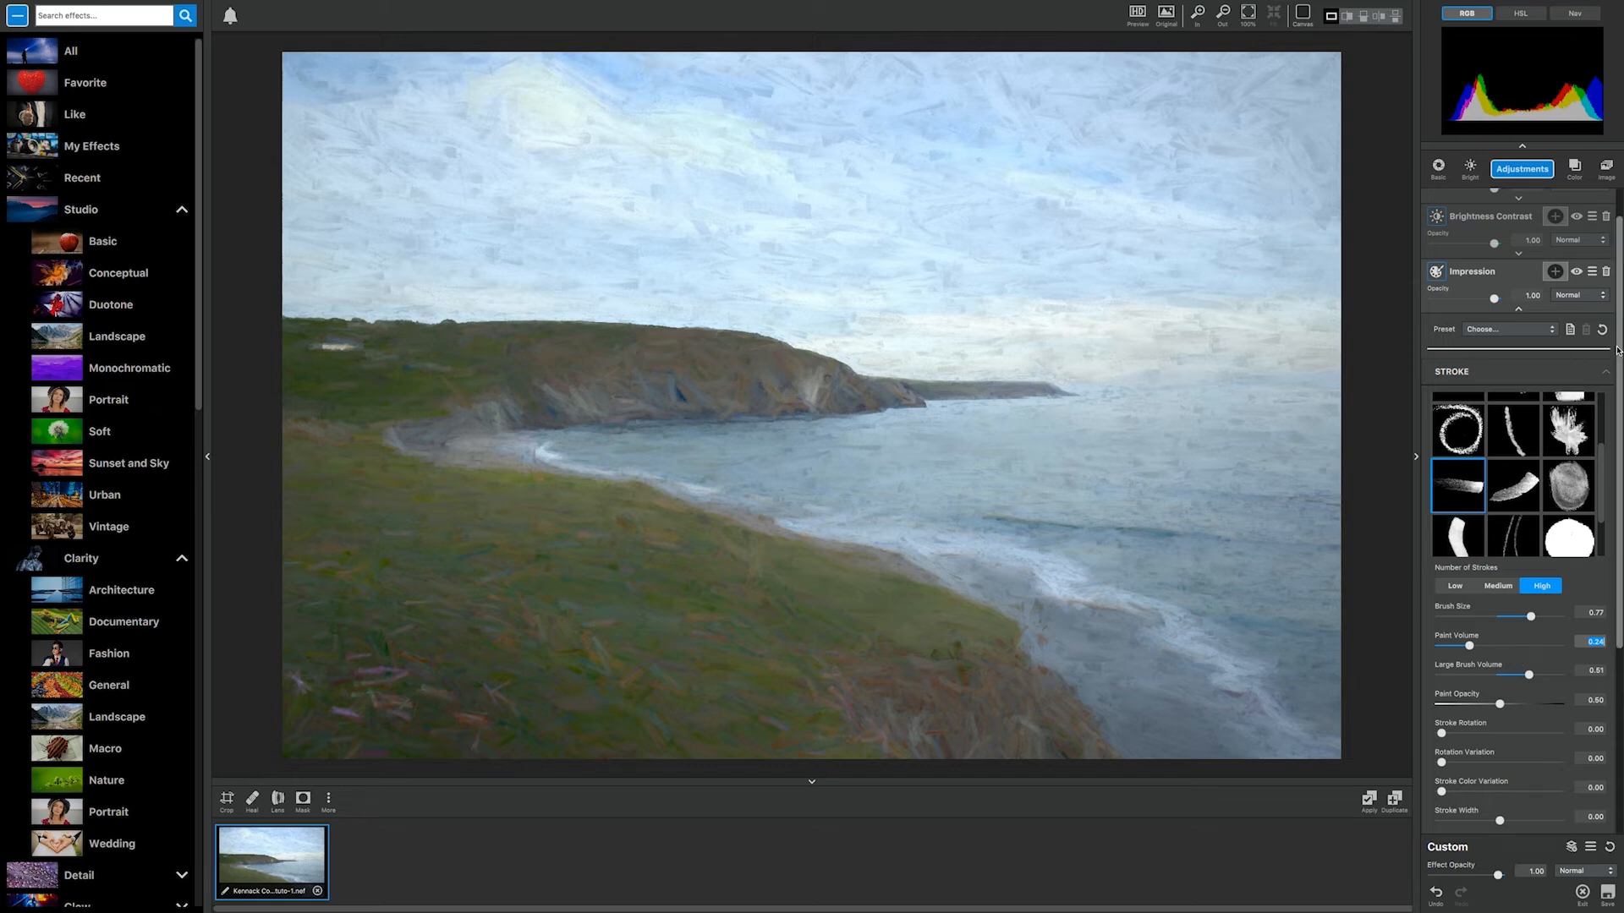
Step: Compare the photo with the Impression adjustment hidden and shown, and preview its opacity at 0.37 before restoring 1.00
left_click(1576, 273)
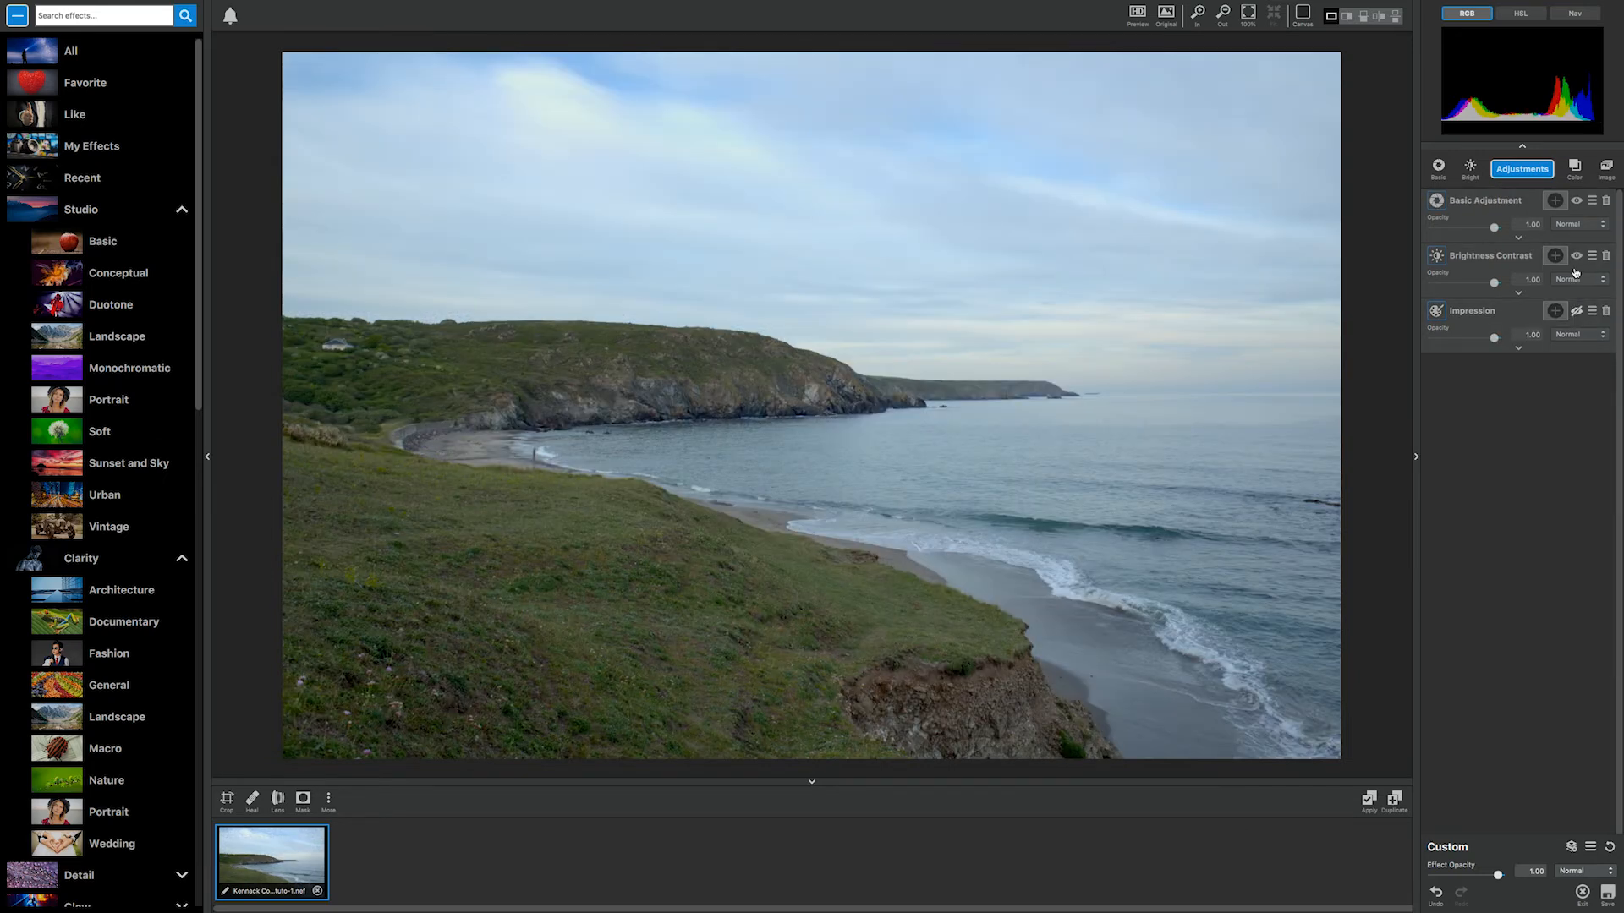
left_click(1578, 312)
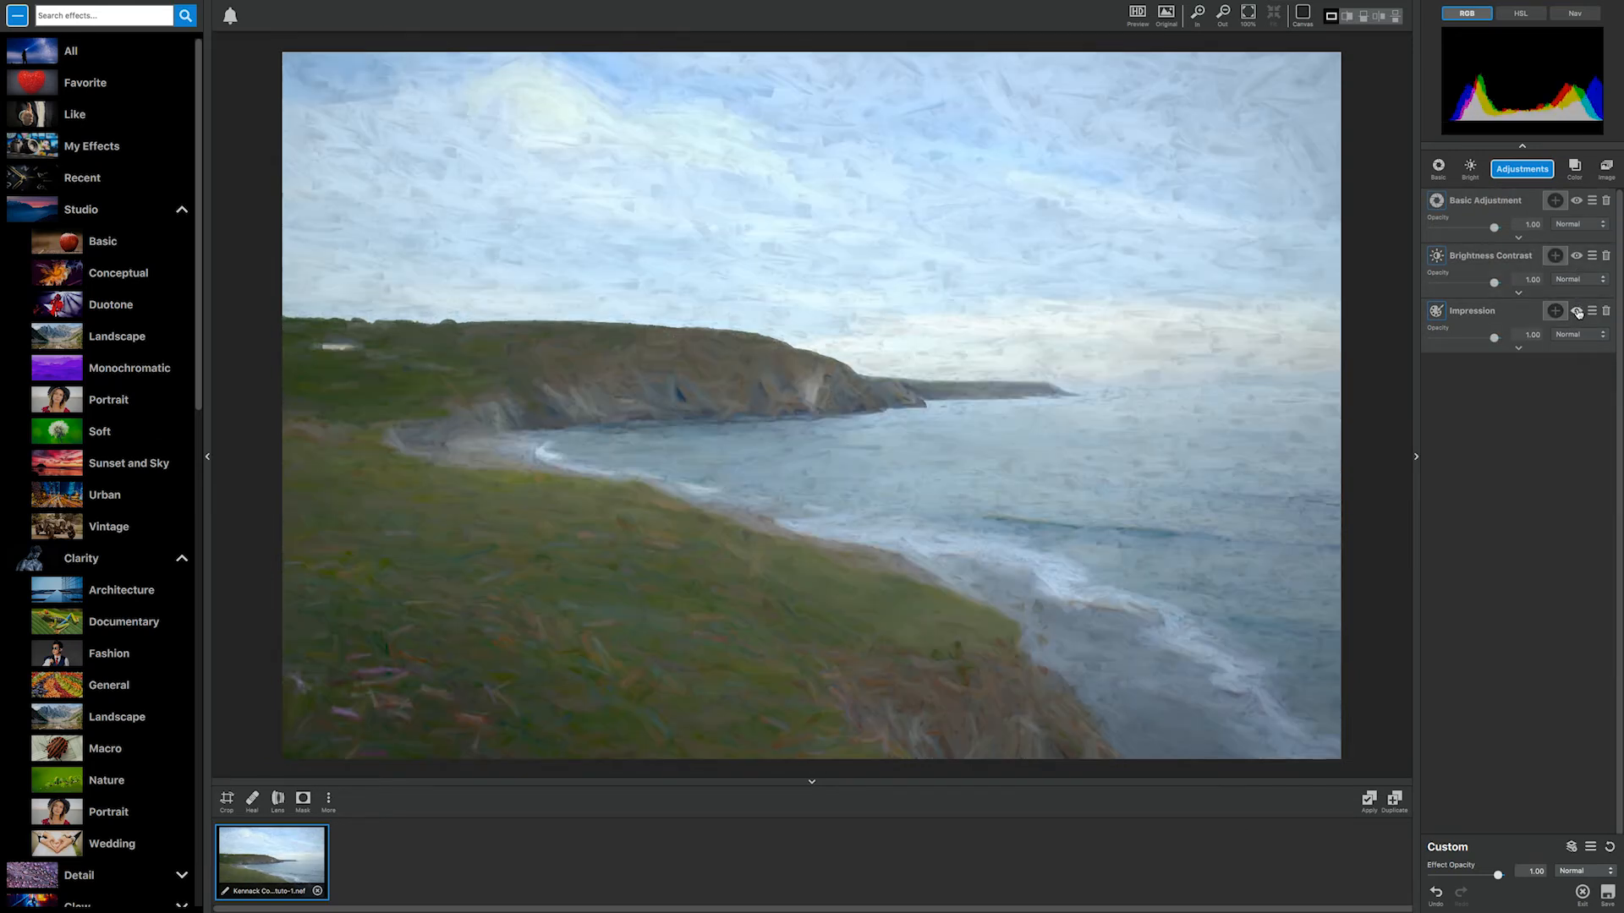
left_click(1520, 349)
left_click_drag(1493, 336, 1452, 339)
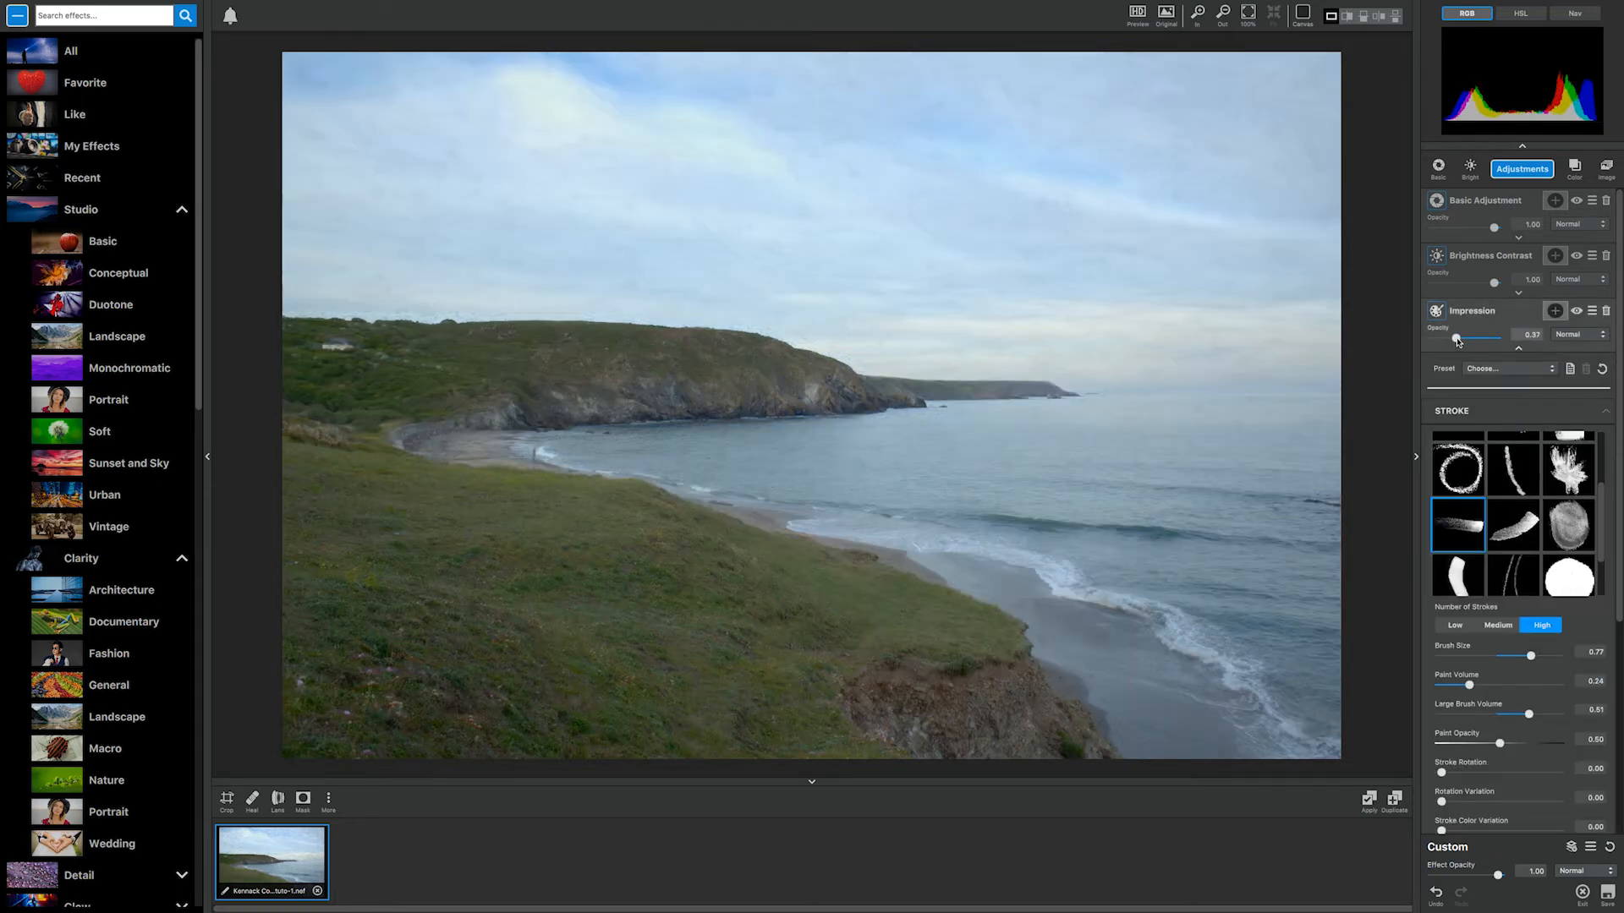
left_click_drag(1458, 341, 1496, 340)
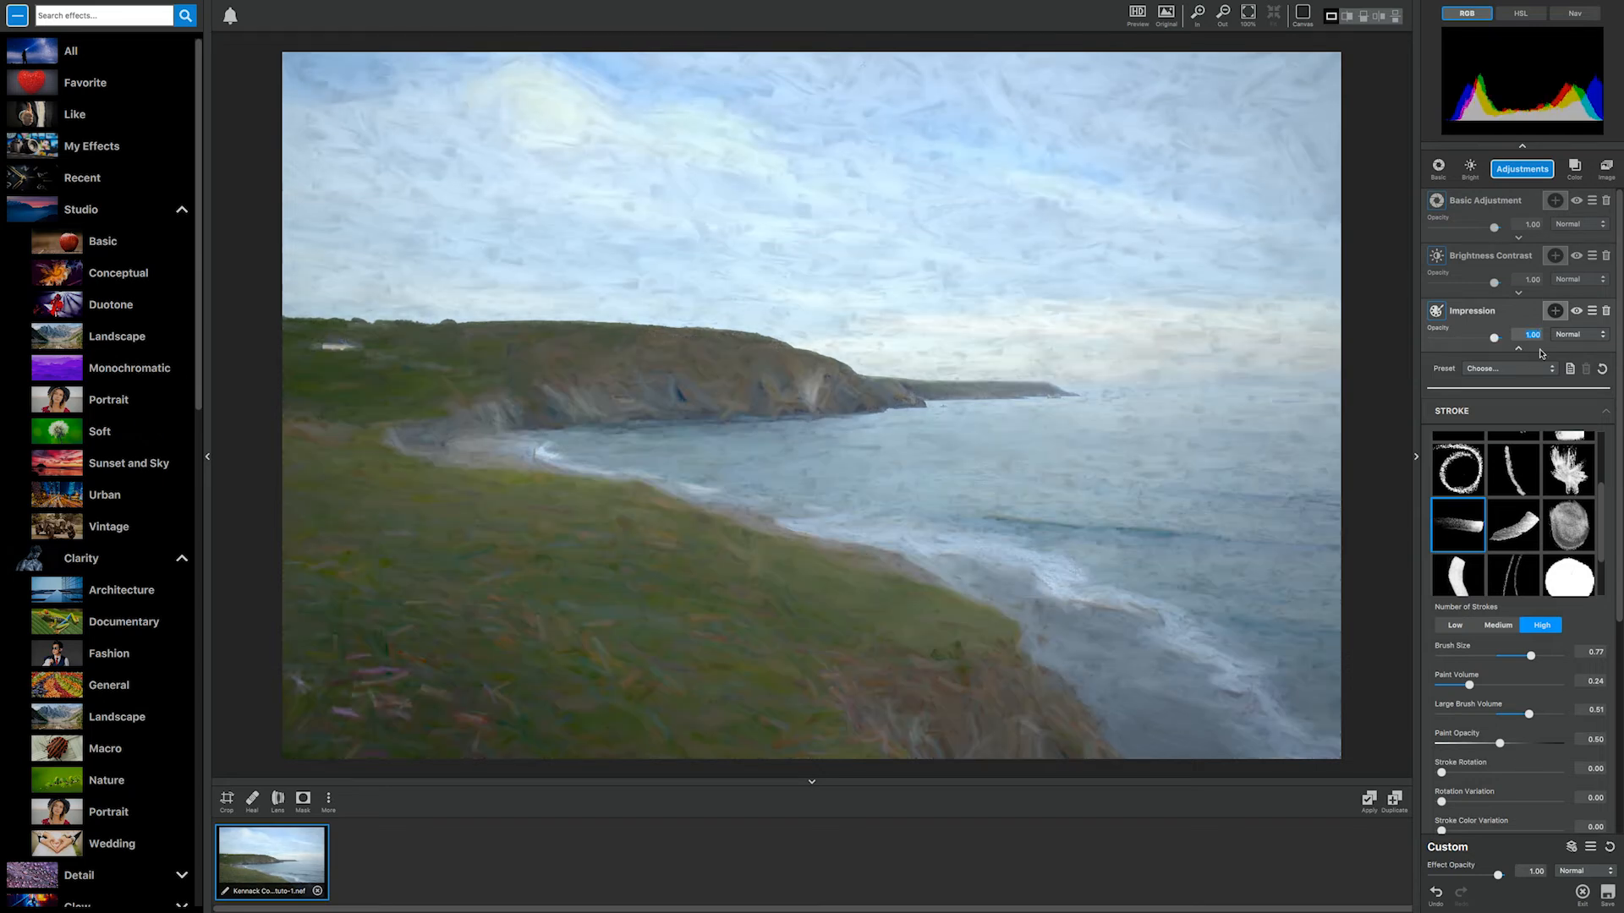
Step: Set the Impression stroke rotation to 0.13, rotation variation to 0.23, brush size to 0.60 and stroke color variation to 0.08
scroll(1446, 604, "down", 3)
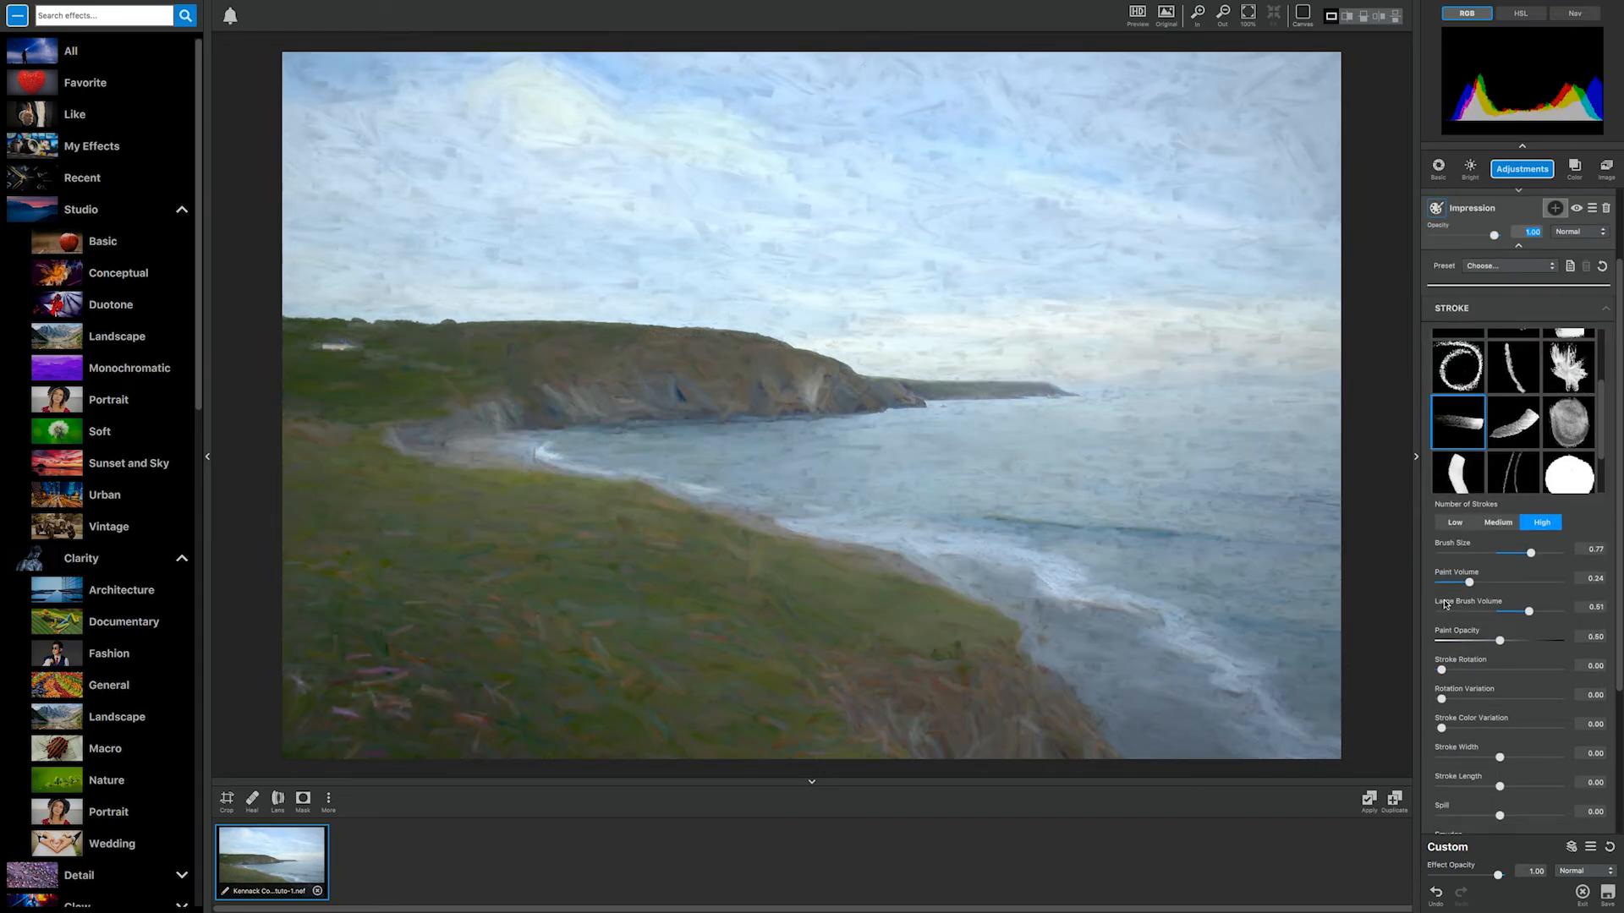
mouse_move(1451, 671)
left_mouse_down()
mouse_move(1482, 672)
mouse_move(1460, 667)
mouse_move(1456, 699)
mouse_move(1470, 698)
left_mouse_up()
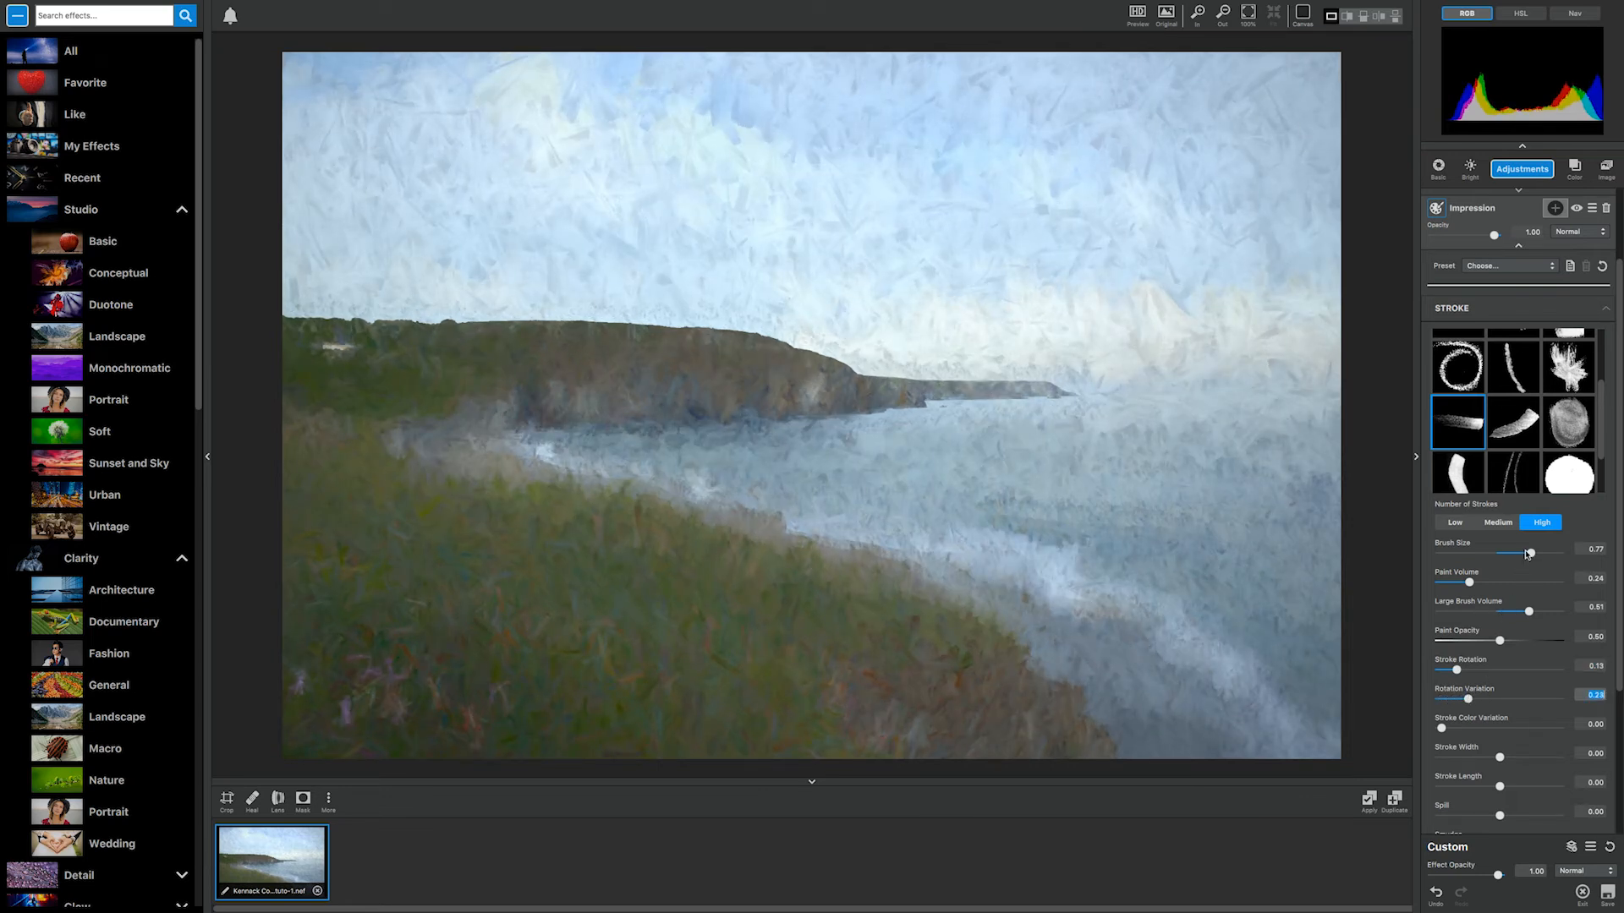
left_click_drag(1531, 554, 1512, 556)
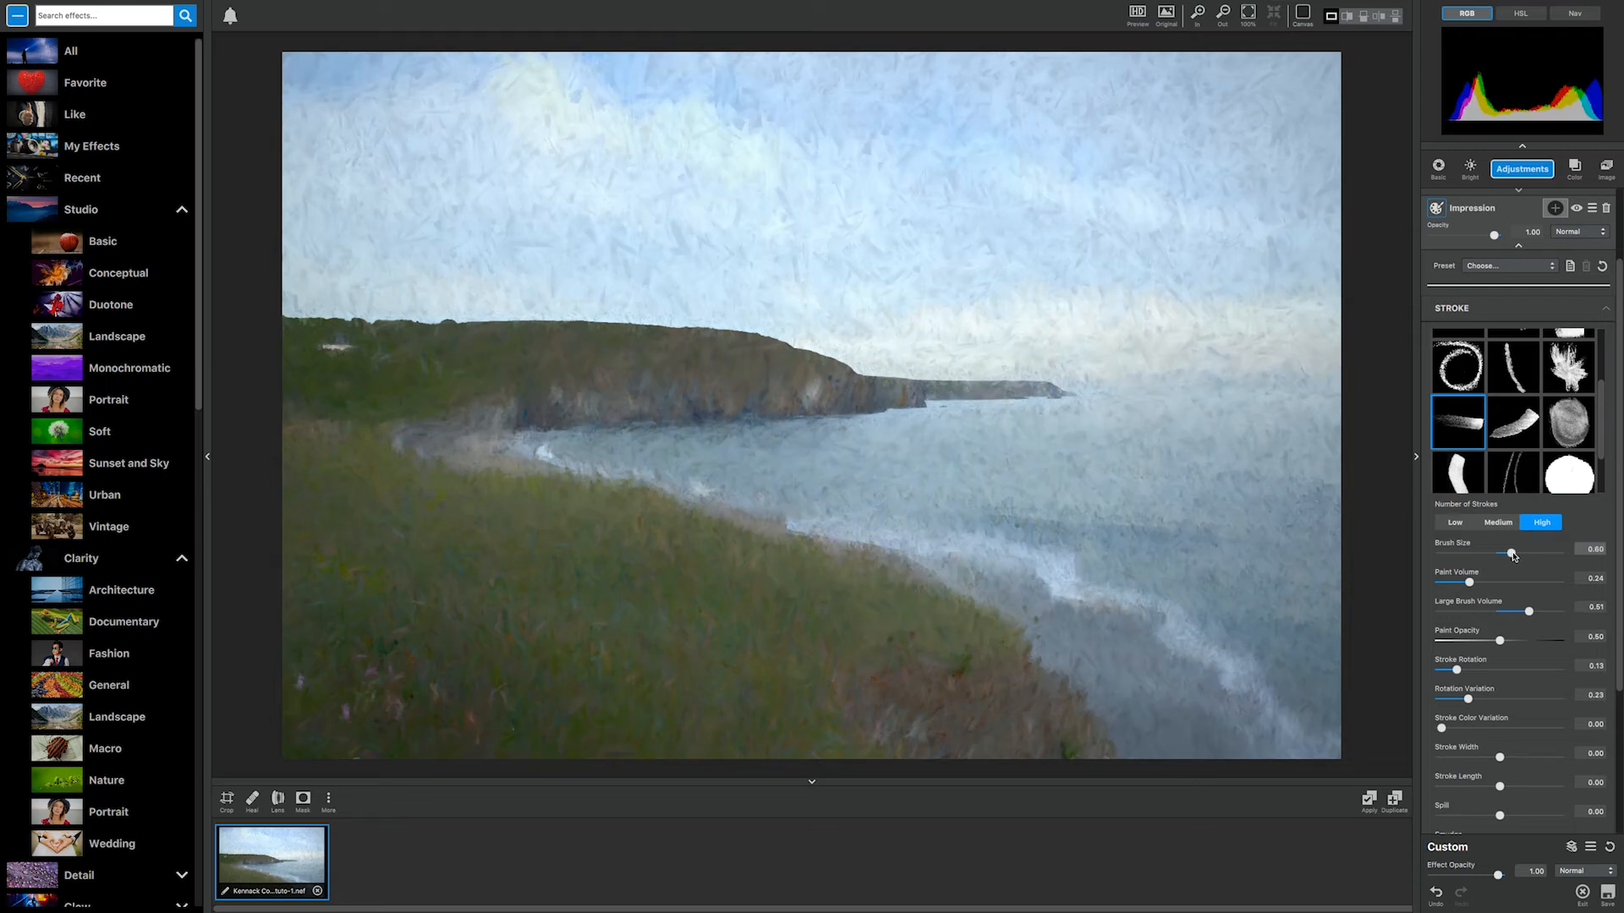
left_click_drag(1445, 728, 1469, 731)
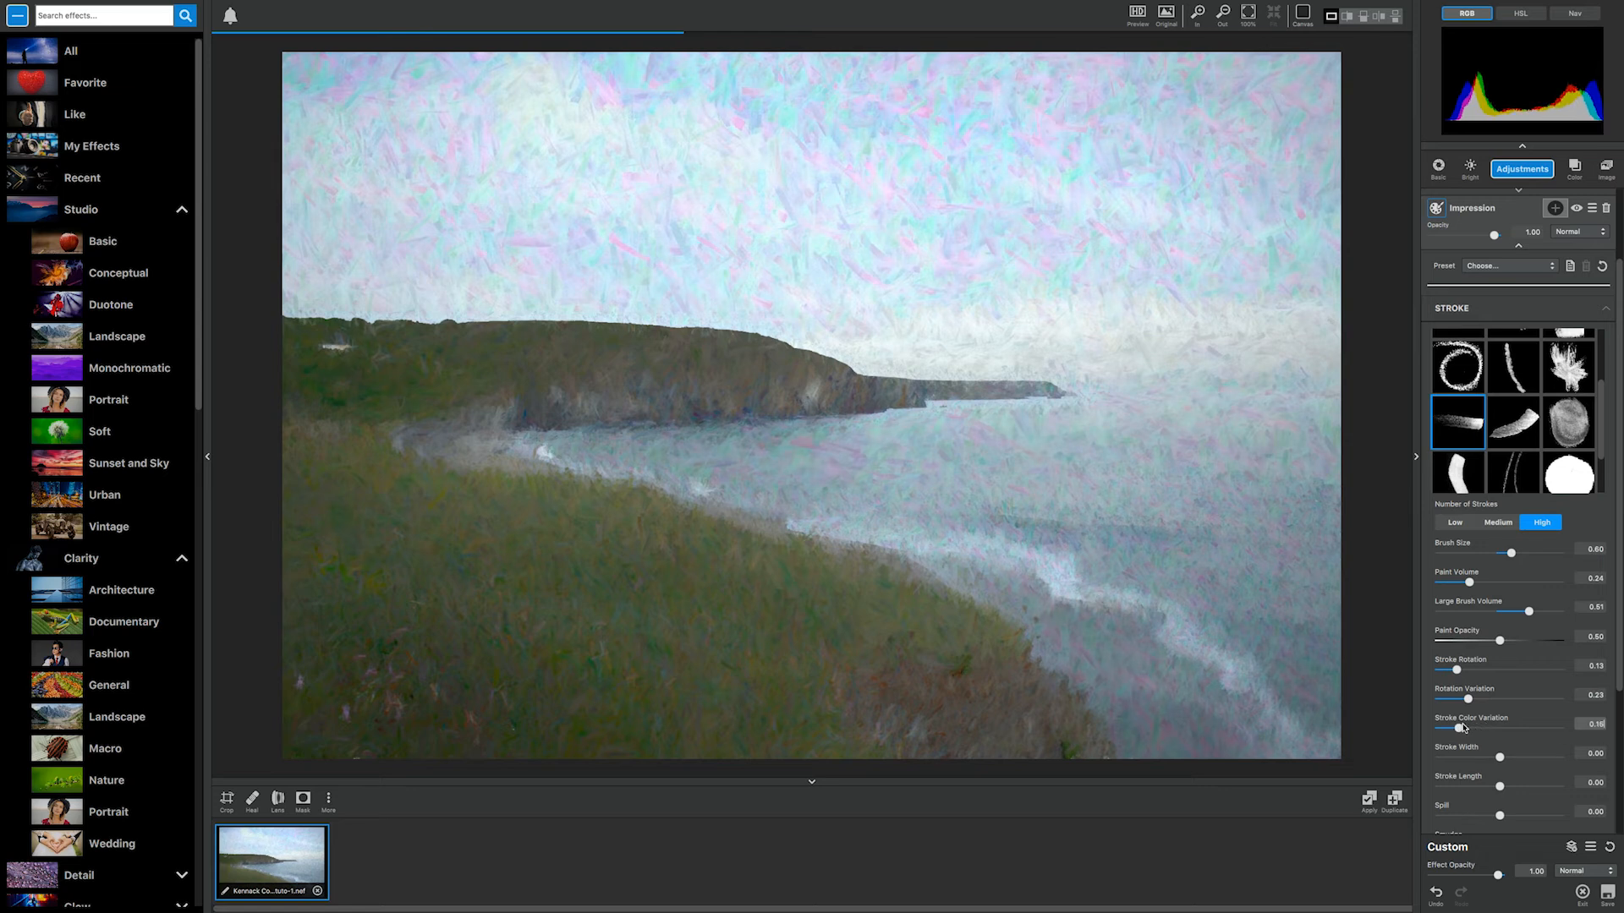
left_click_drag(1464, 729, 1451, 728)
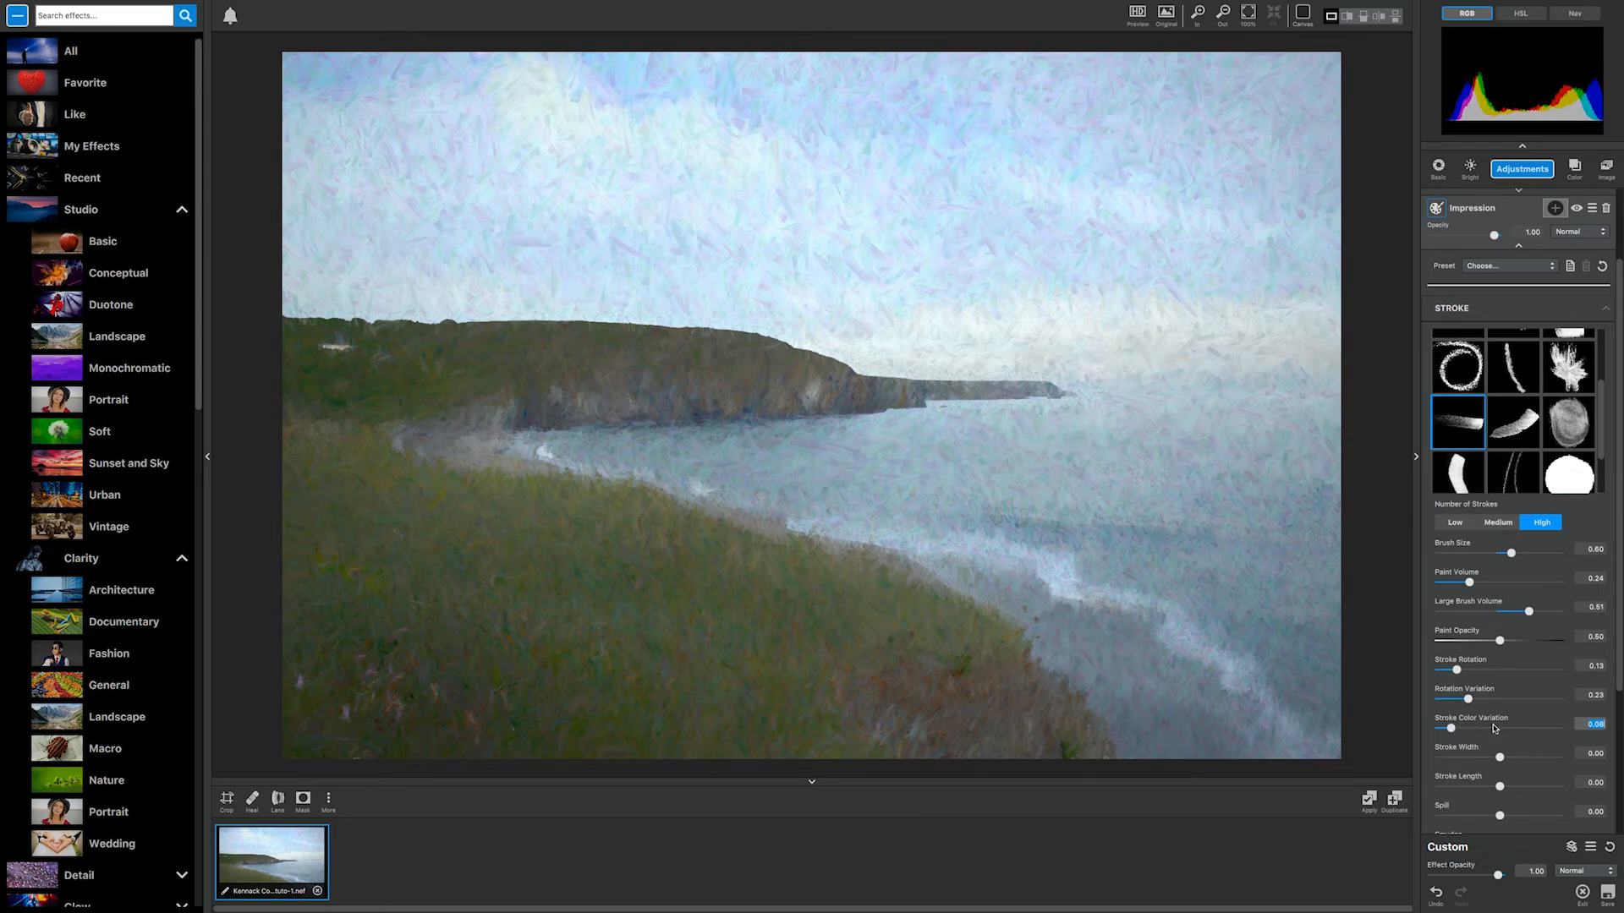
Step: Set the stroke width to -0.46, stroke length to 0.72, spill to 0.11 and smudge to 0.01
scroll(1498, 719, "down", 3)
mouse_move(1500, 653)
left_mouse_down()
mouse_move(1459, 654)
mouse_move(1536, 683)
left_mouse_up()
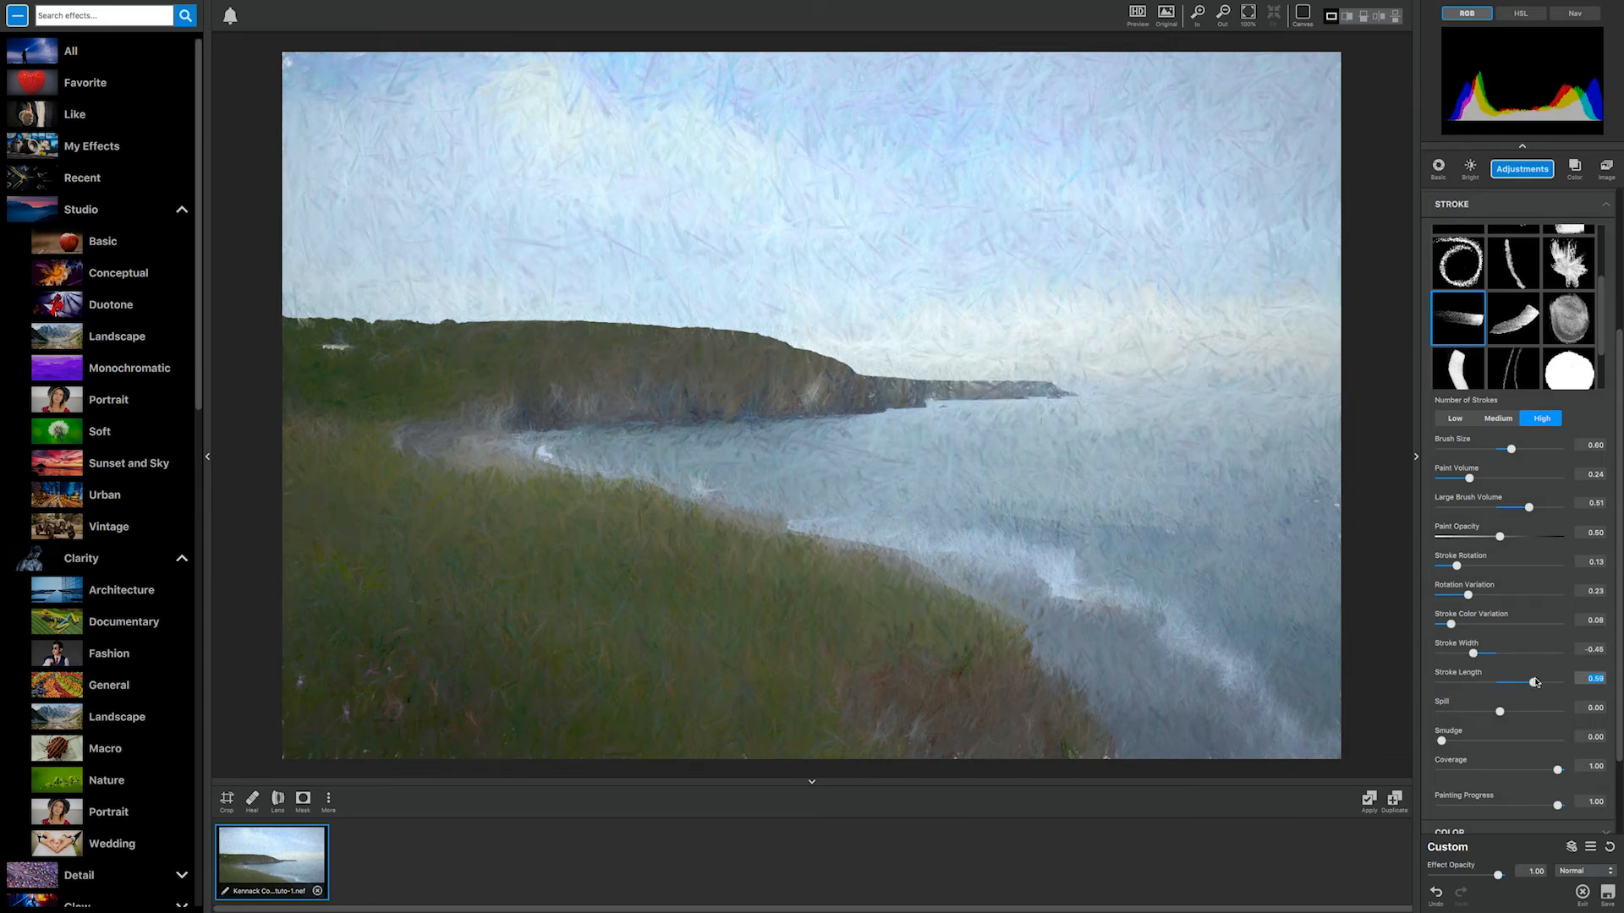
mouse_move(1533, 683)
left_mouse_down()
mouse_move(1515, 683)
mouse_move(1543, 681)
mouse_move(1532, 709)
left_mouse_up()
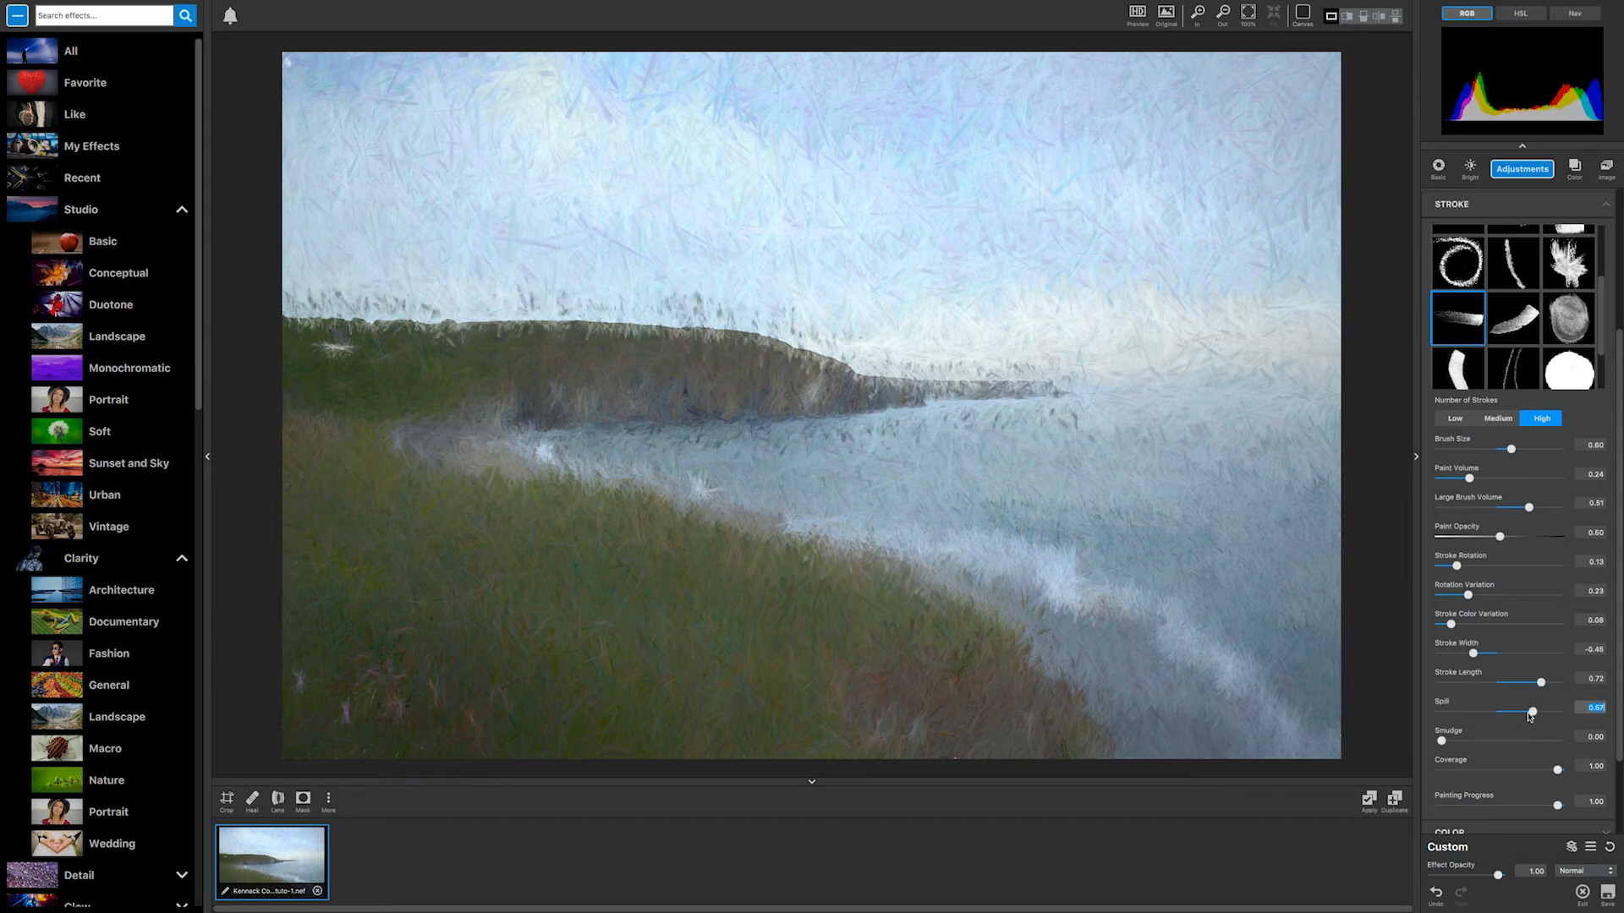
mouse_move(1519, 714)
left_mouse_down()
mouse_move(1462, 742)
mouse_move(1483, 744)
left_mouse_up()
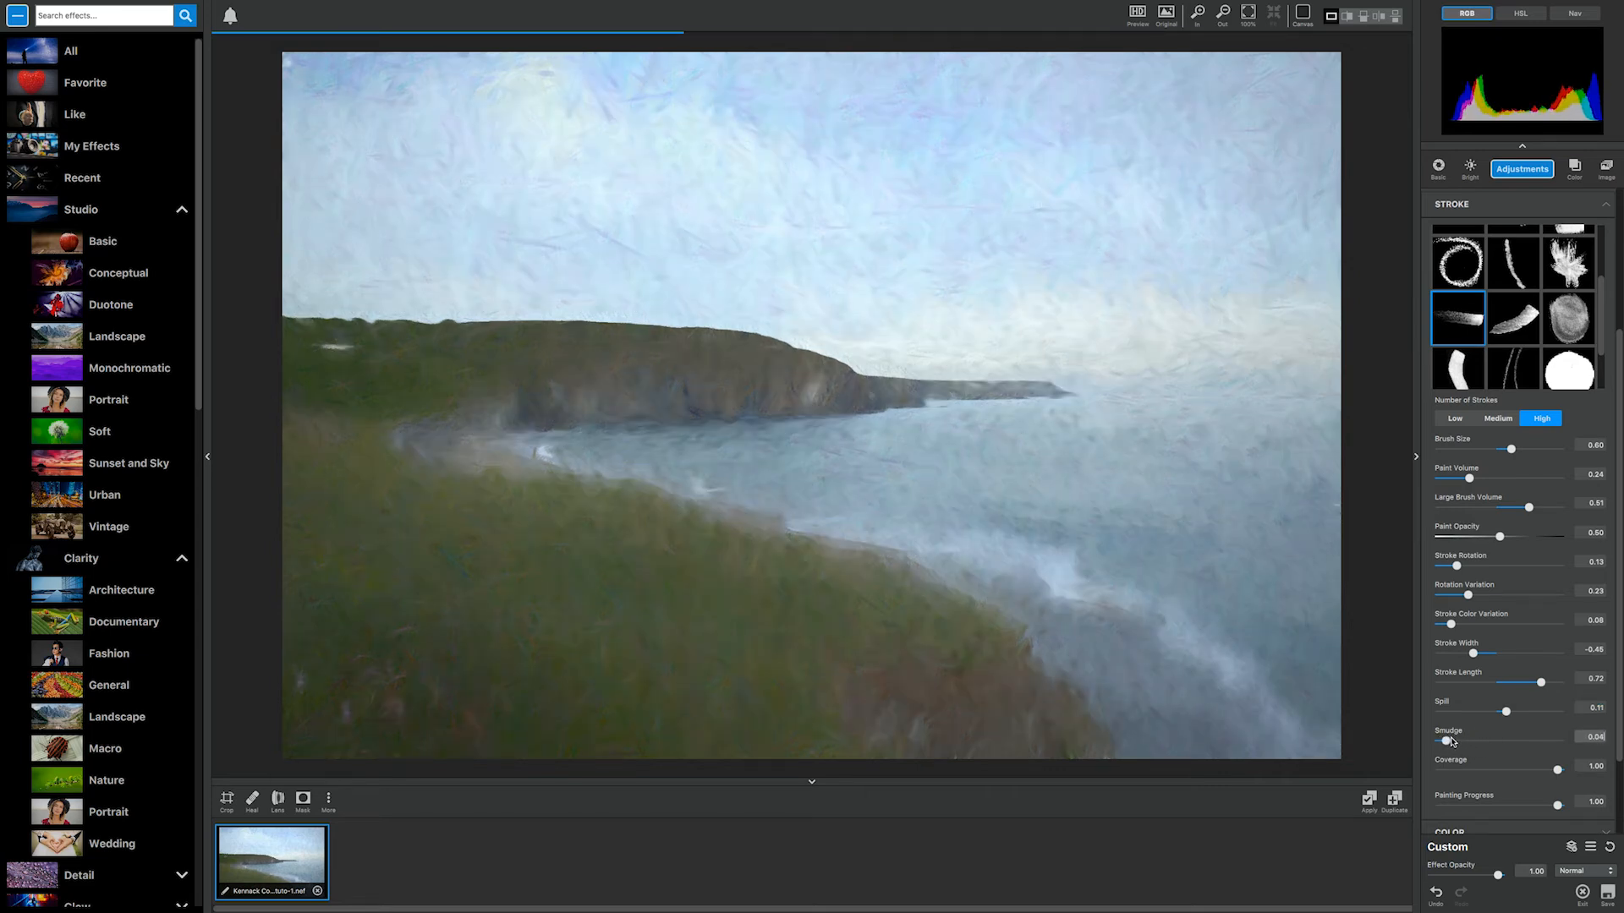
left_click_drag(1449, 742, 1443, 741)
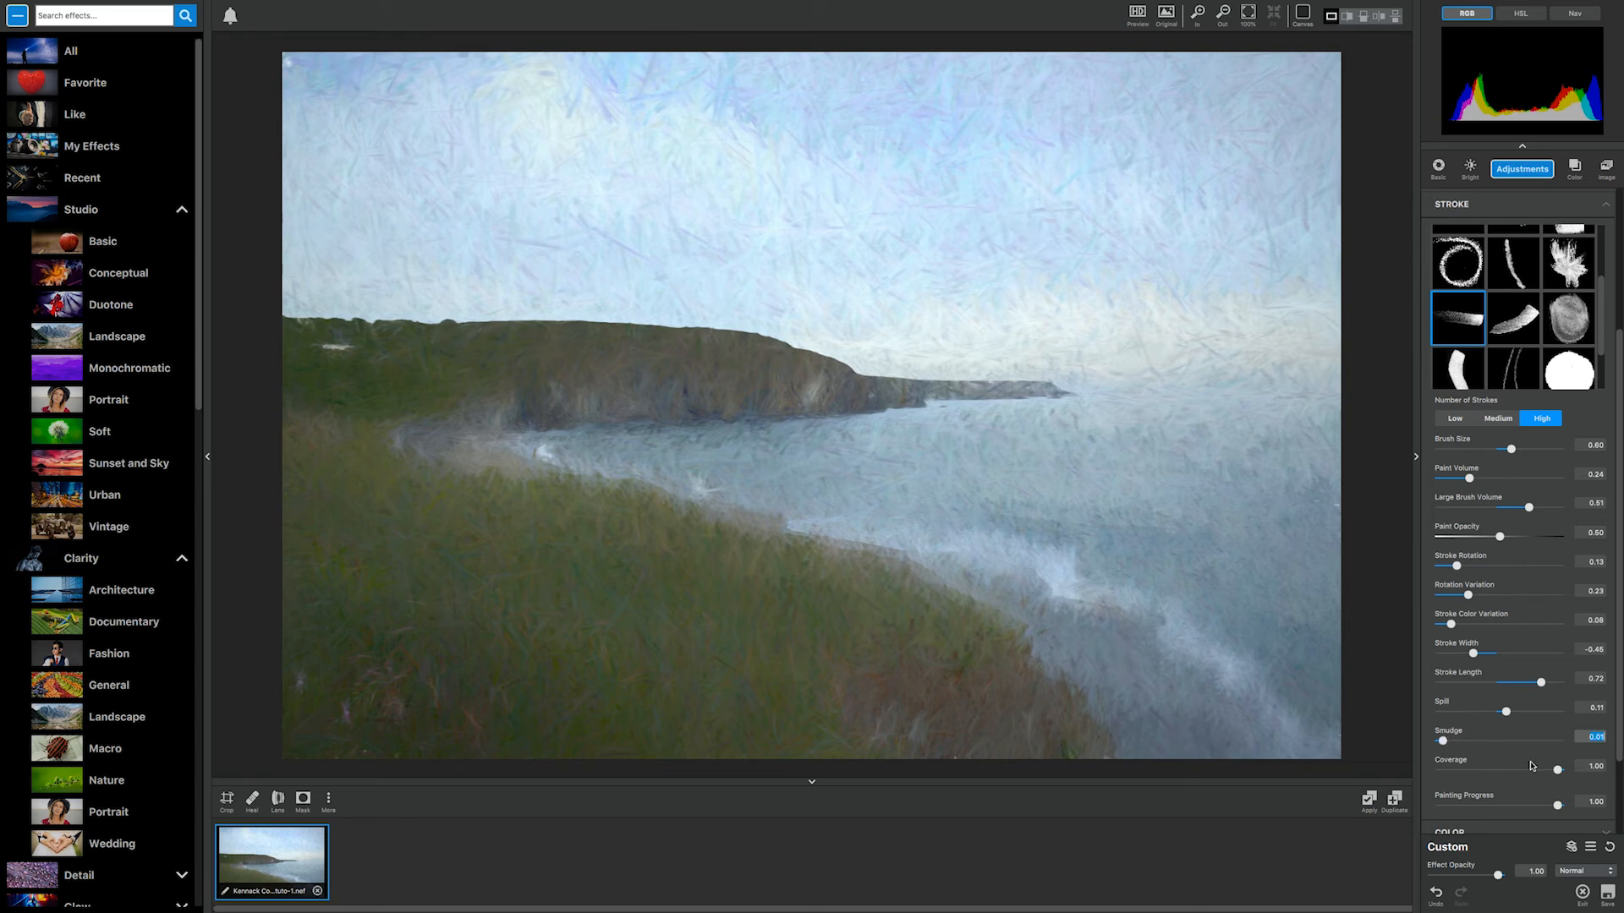
Step: Set the paint coverage to 0.37 with a coverage transition of 1.00 and the coverage center at X 0.35, Y 0.62
mouse_move(1556, 769)
left_mouse_down()
mouse_move(1443, 766)
mouse_move(1562, 766)
mouse_move(1503, 768)
left_mouse_up()
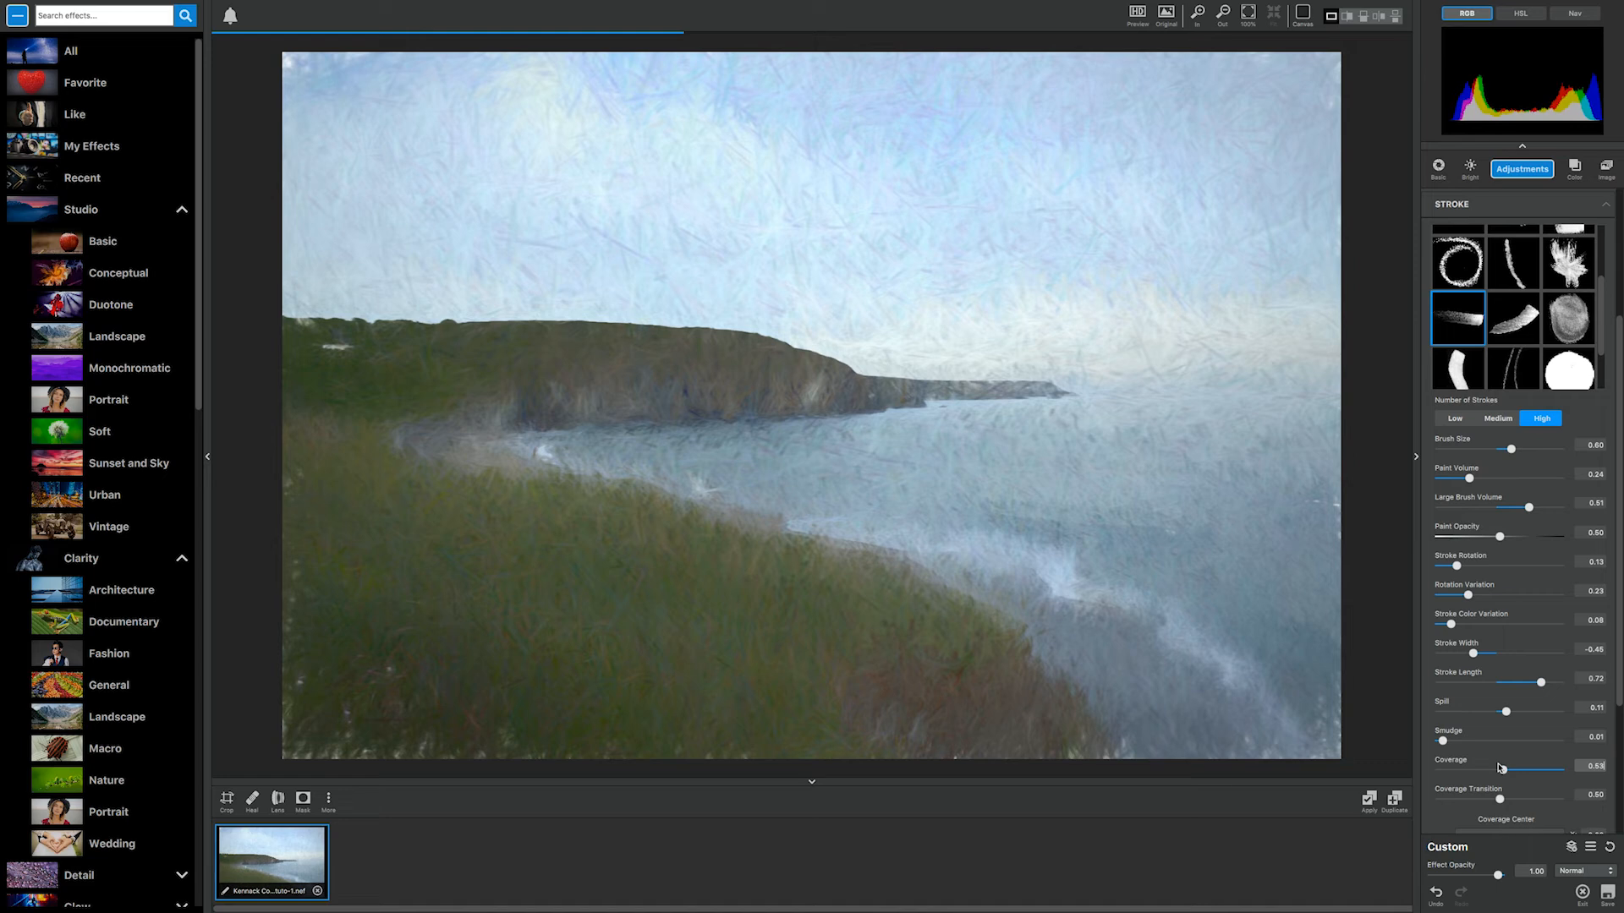
scroll(1510, 754, "down", 3)
left_click_drag(1502, 697, 1527, 678)
scroll(1503, 758, "down", 2)
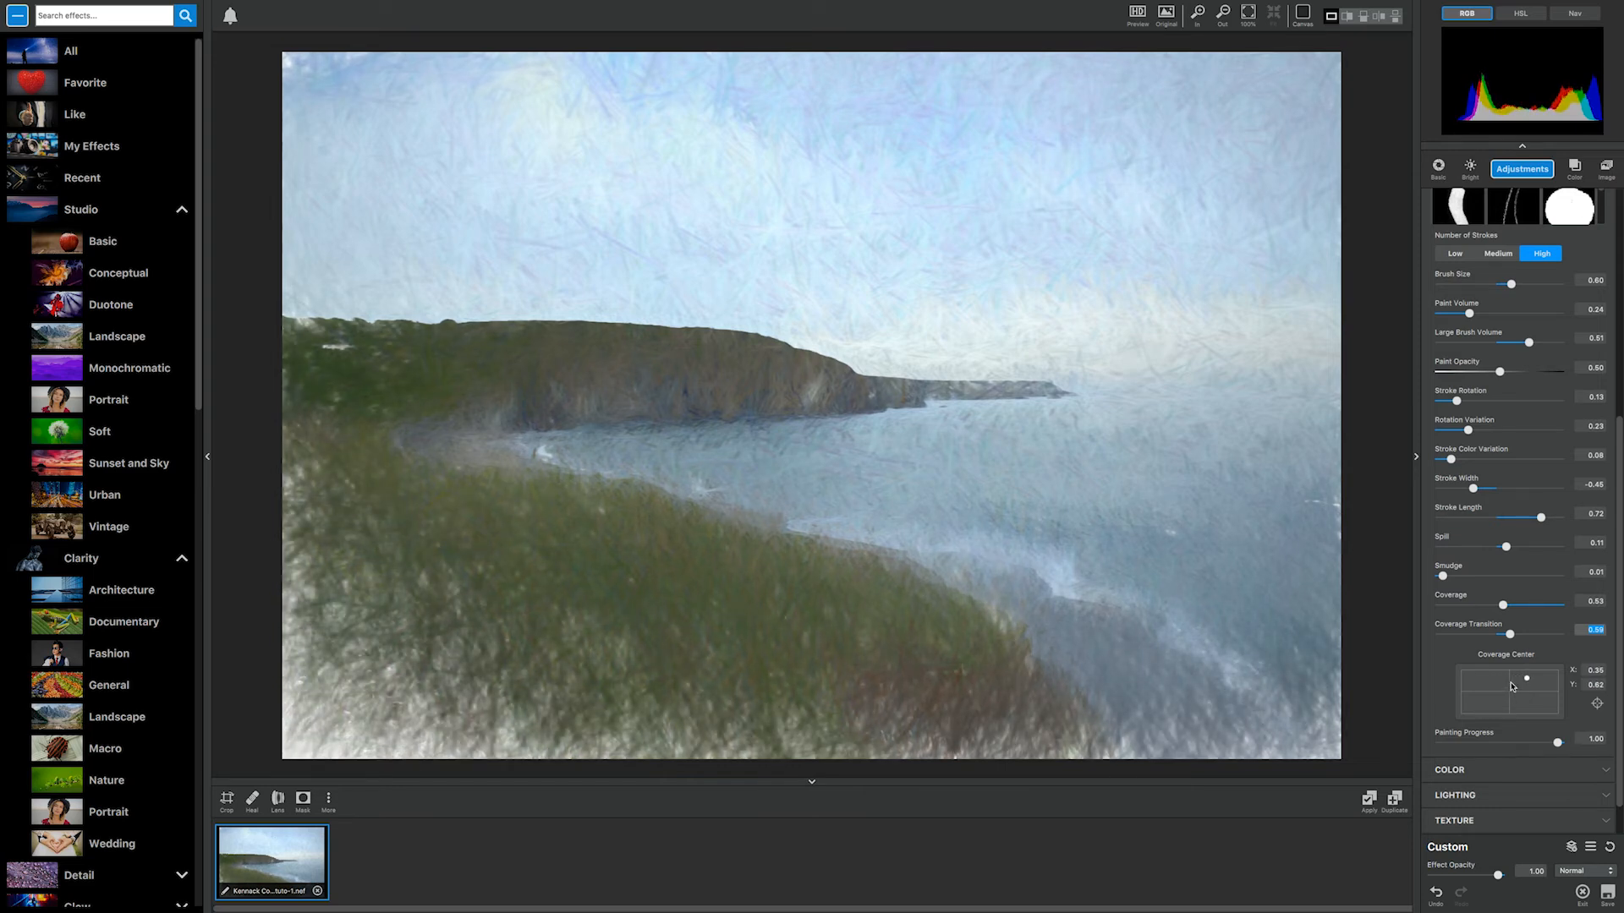
mouse_move(1504, 605)
left_mouse_down()
mouse_move(1477, 605)
mouse_move(1560, 643)
left_mouse_up()
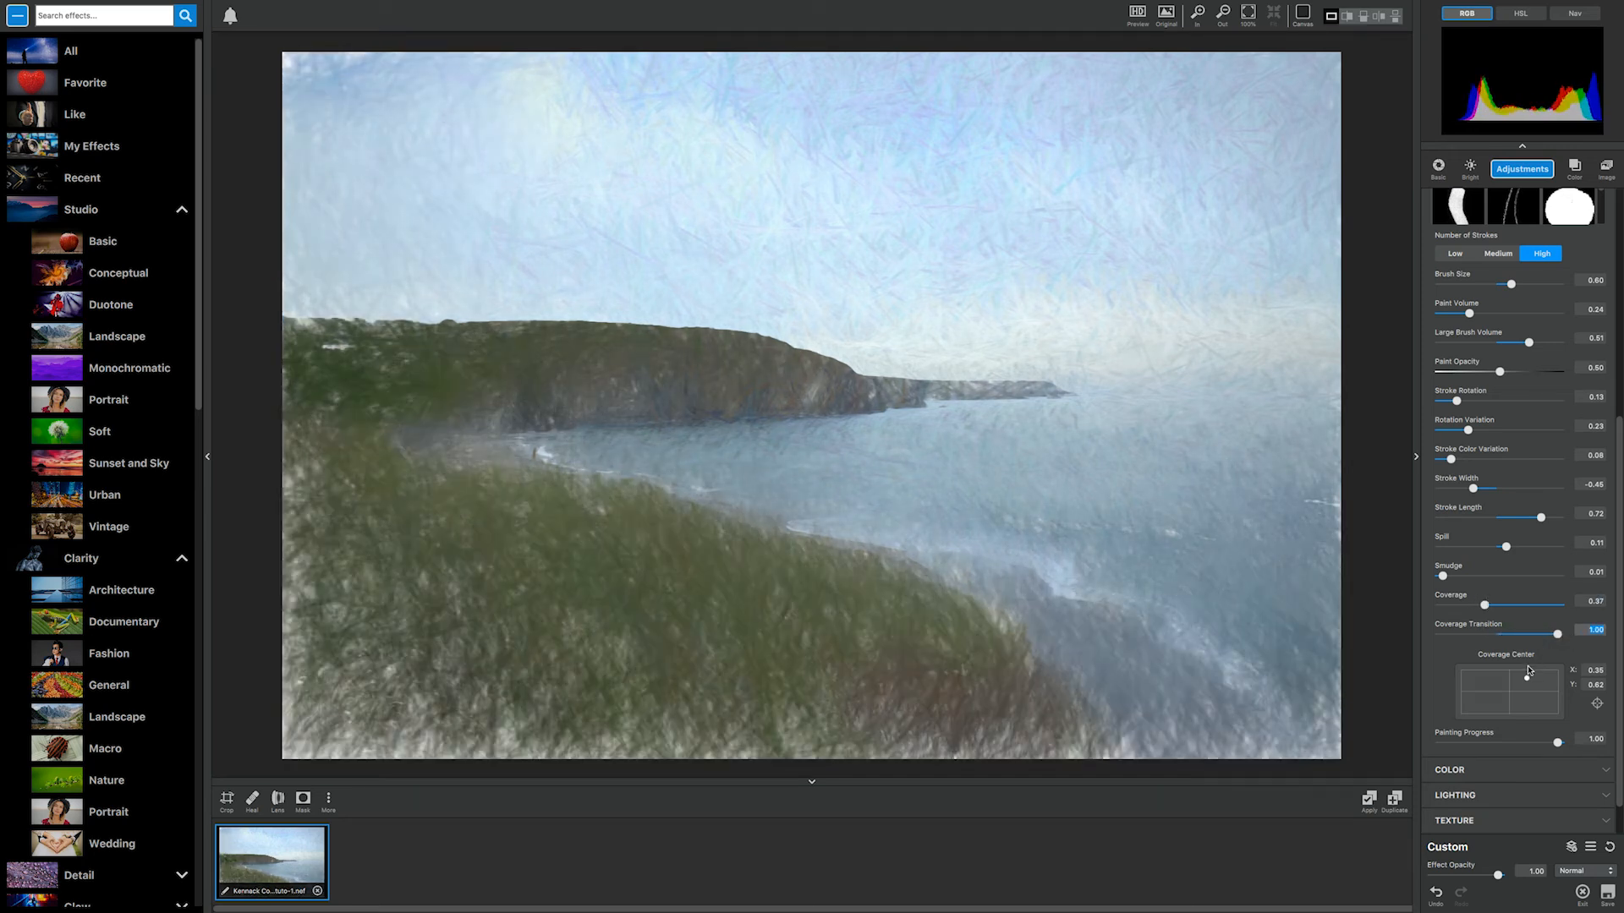
Step: Adjust the Impression colors to overall hue 0.20, overall saturation 0.24 and overall lightness 0.23
scroll(1527, 673, "down", 1)
left_click(1518, 727)
left_click_drag(1498, 668, 1509, 667)
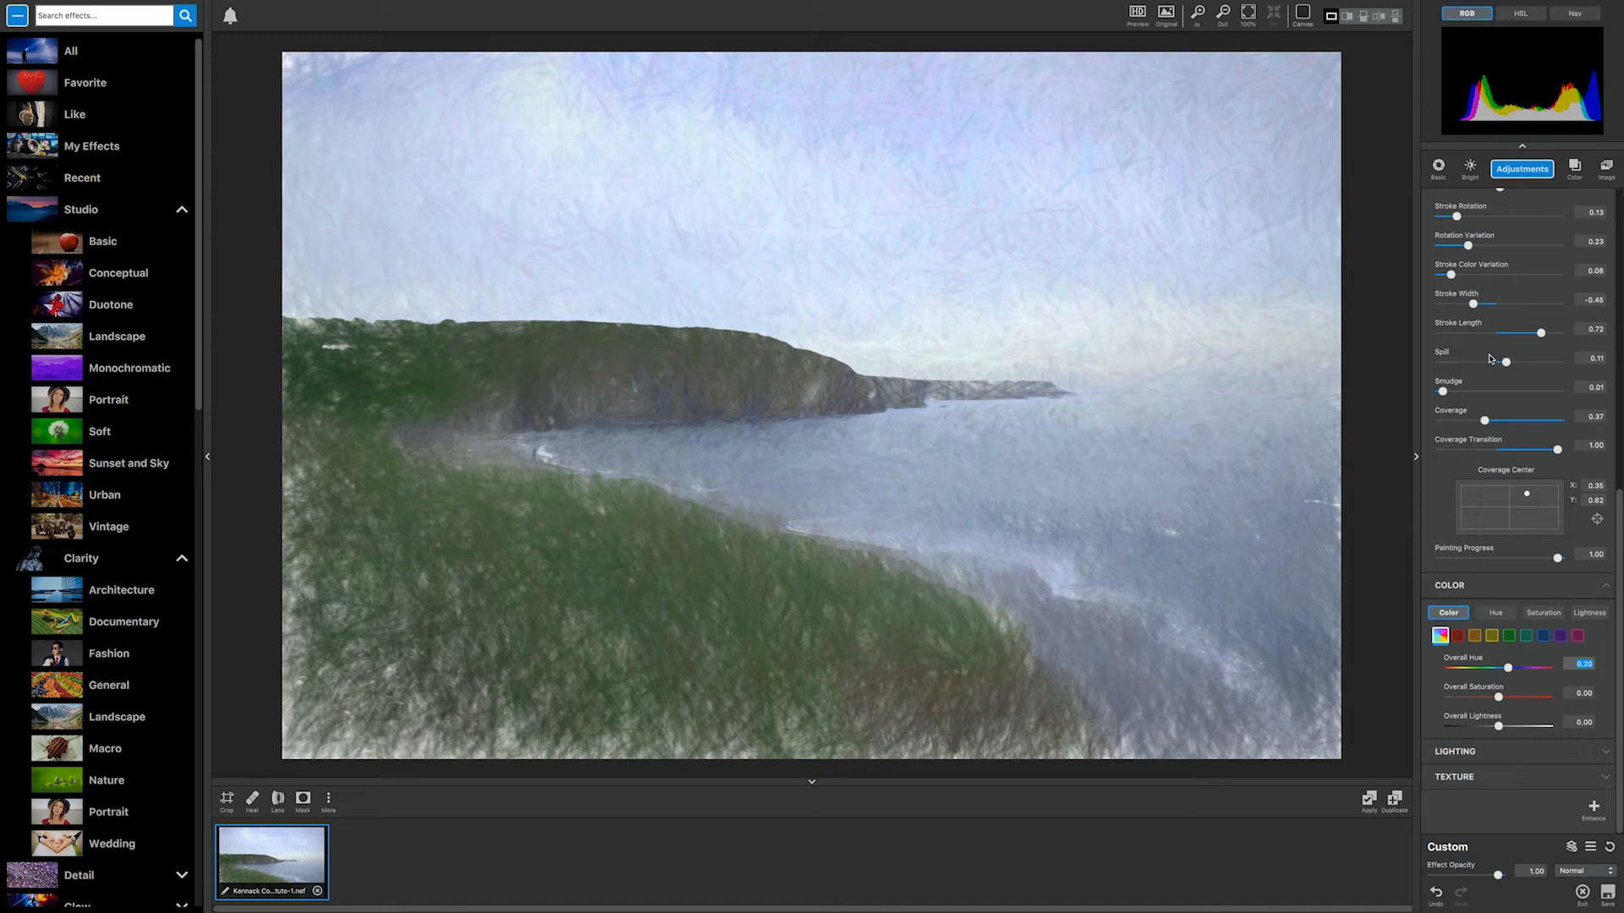
left_click(1499, 697)
left_click_drag(1504, 699, 1508, 726)
left_click(1505, 729)
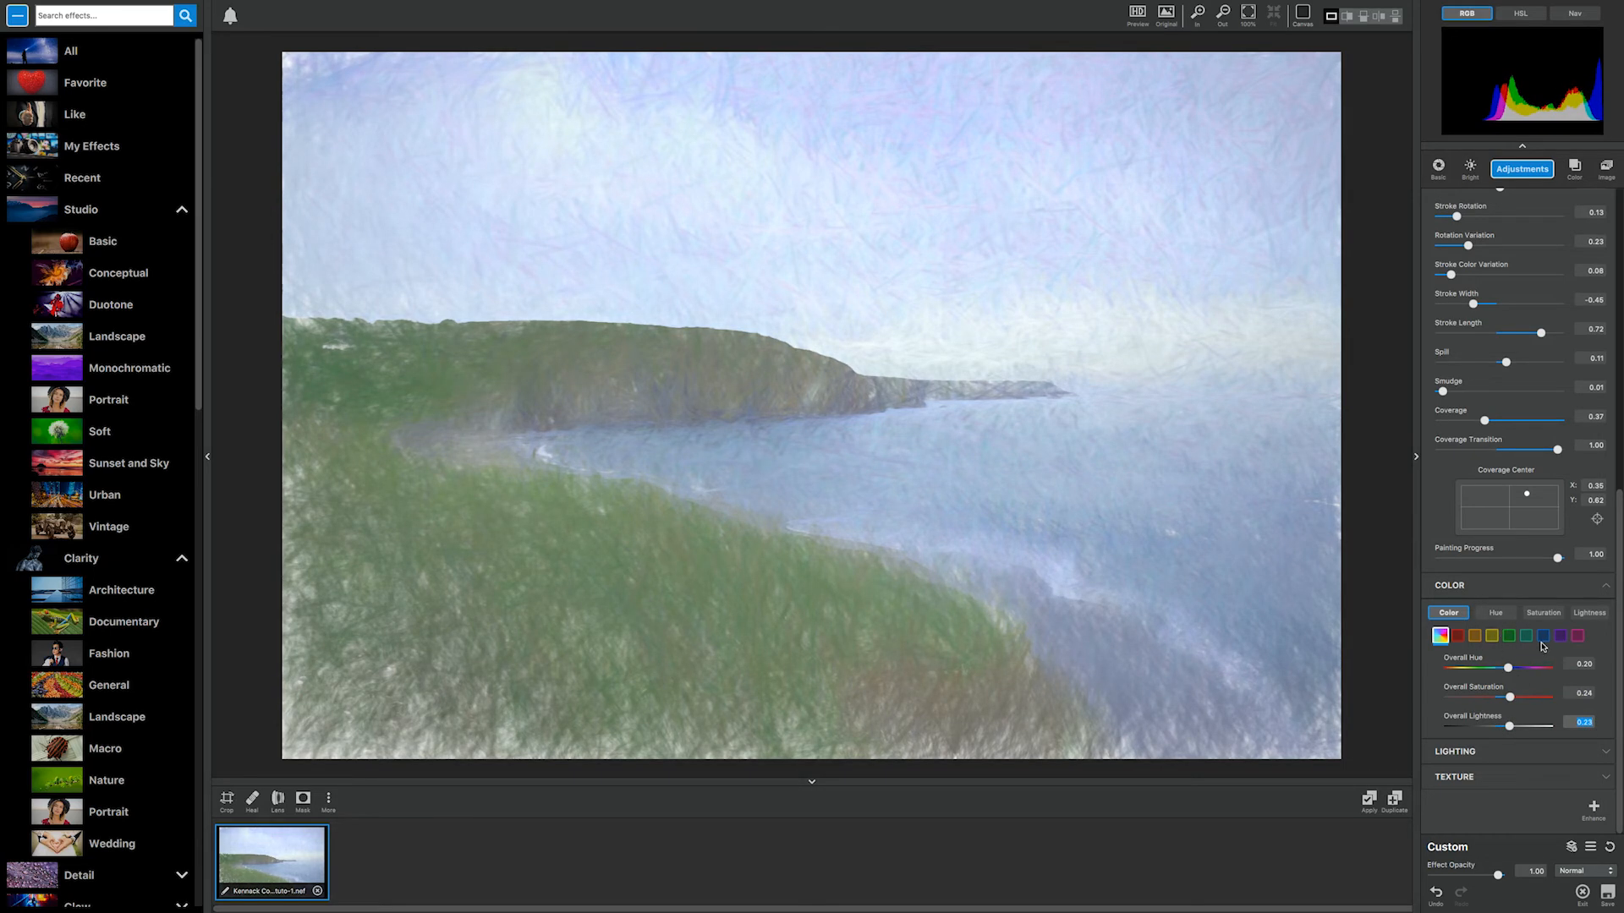
Step: Set the Impression lighting to brightness 0.09, contrast 0.27 and shadow -0.39
left_click(1511, 752)
scroll(1506, 719, "down", 3)
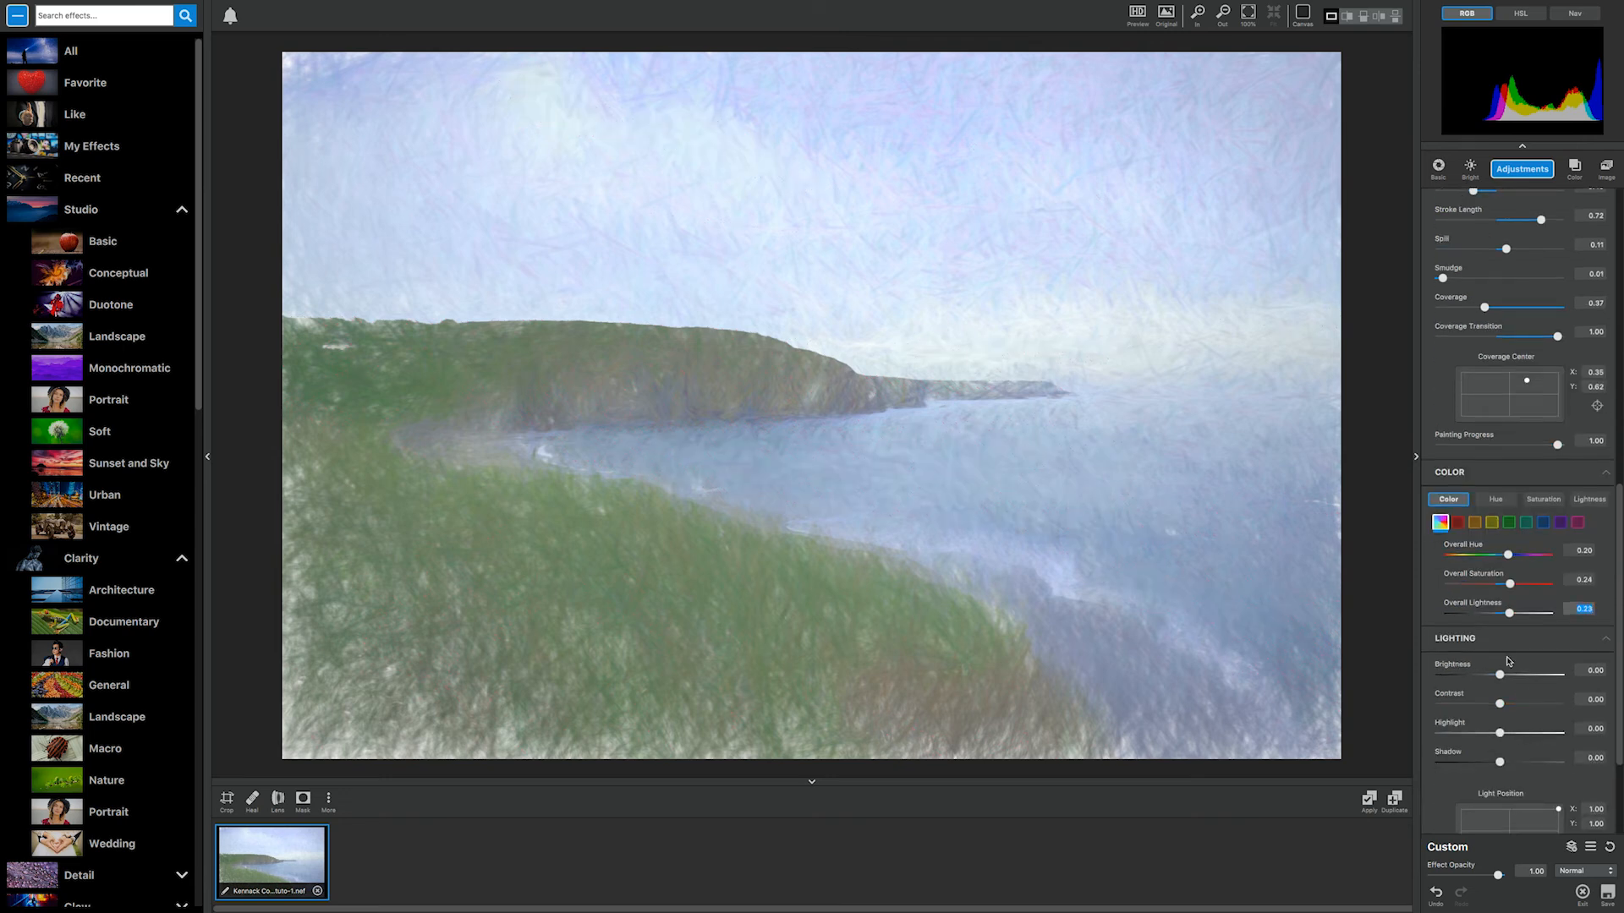
left_click_drag(1499, 674, 1519, 704)
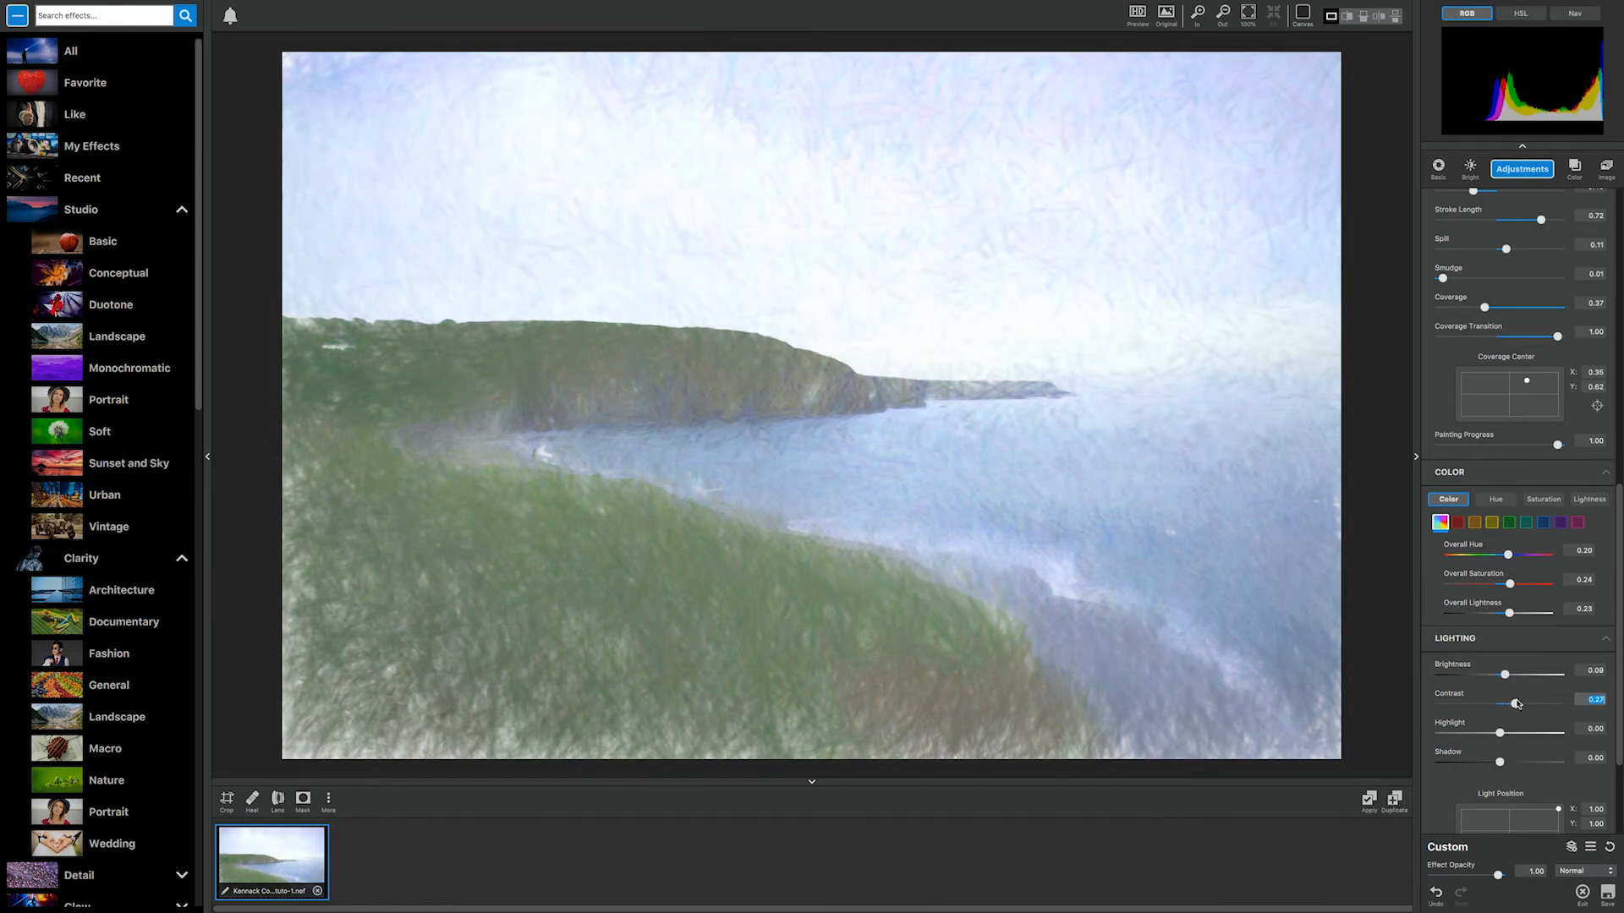
left_click_drag(1502, 764, 1478, 763)
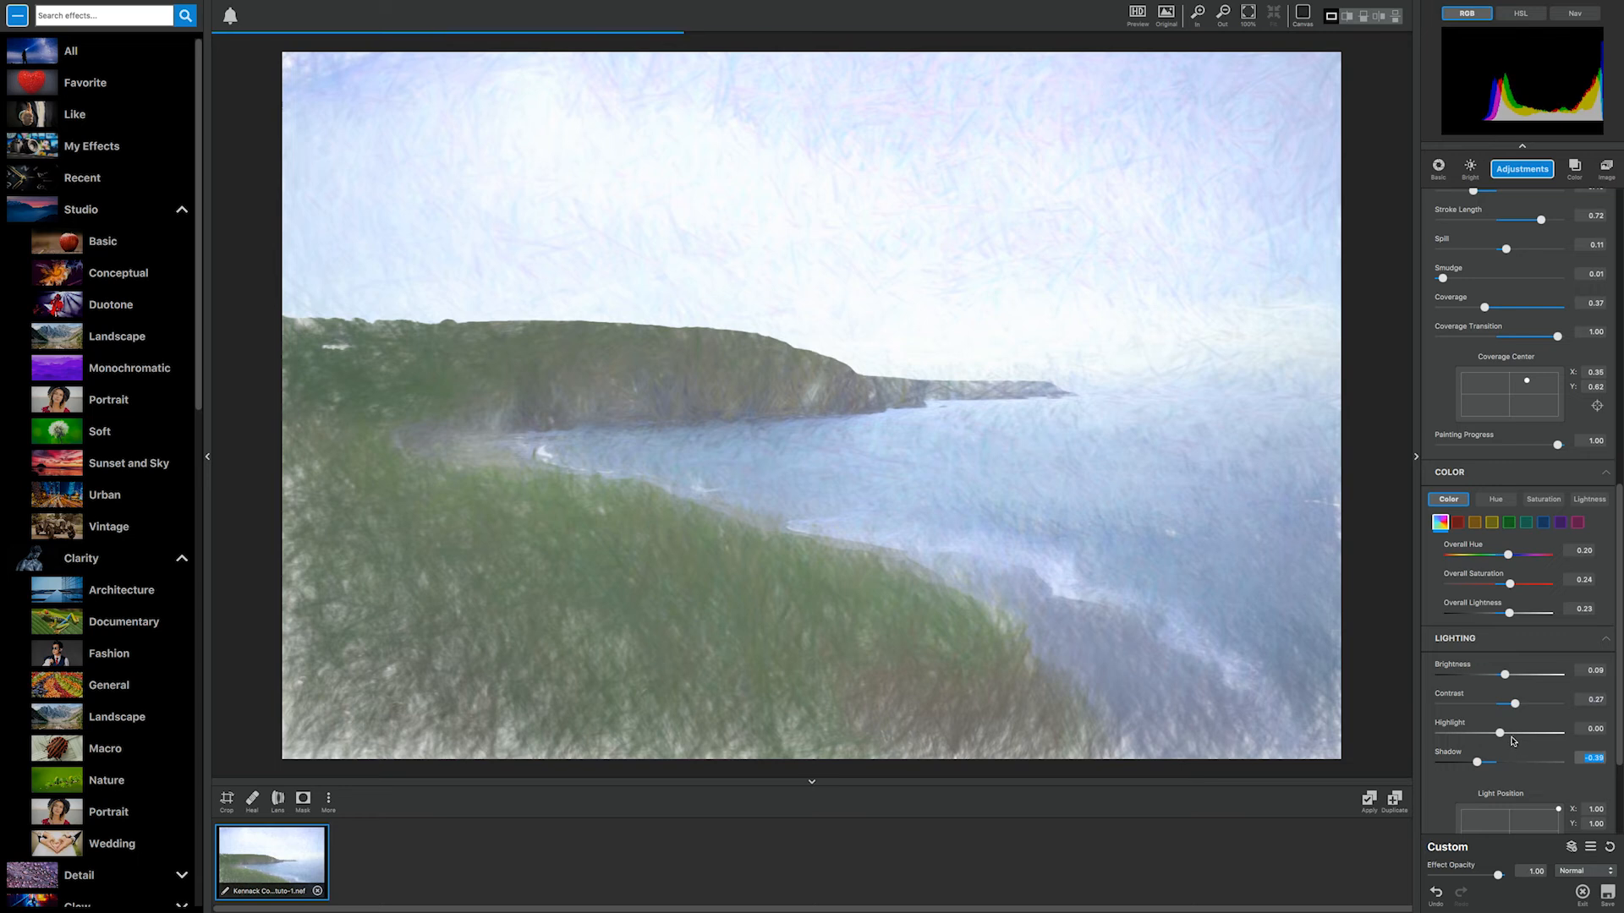
Step: Place the light at X 0.15, Y -0.37, set vignette to 0.45 and highlight to 0.63, and shift the vignette center slightly right
scroll(1509, 736, "down", 1)
scroll(1527, 730, "down", 1)
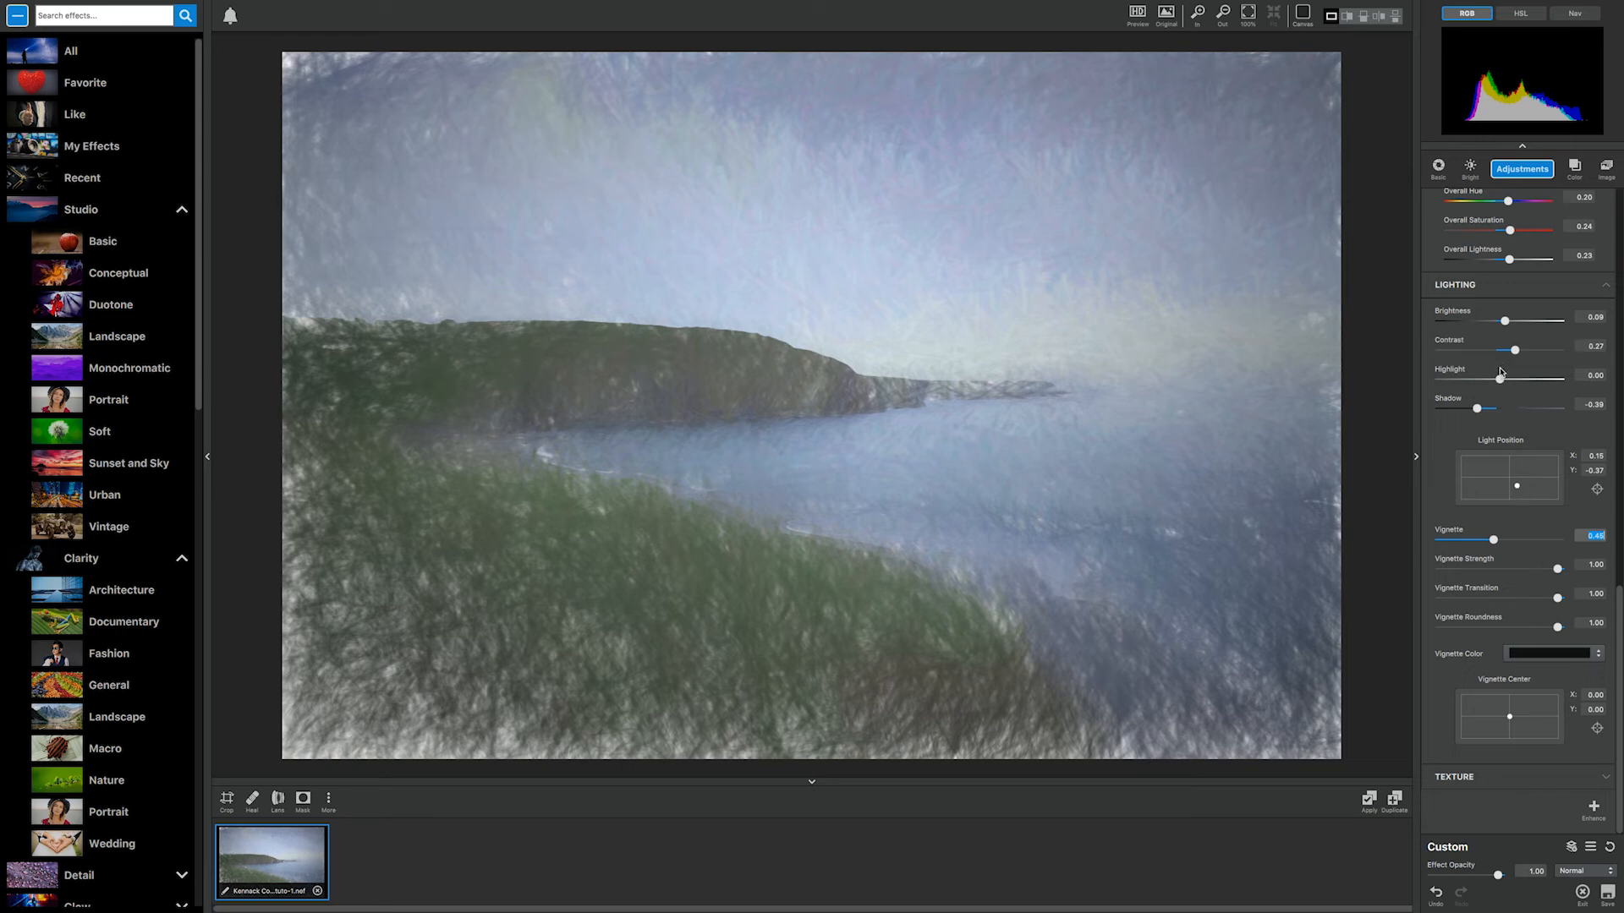
left_click_drag(1501, 380, 1537, 382)
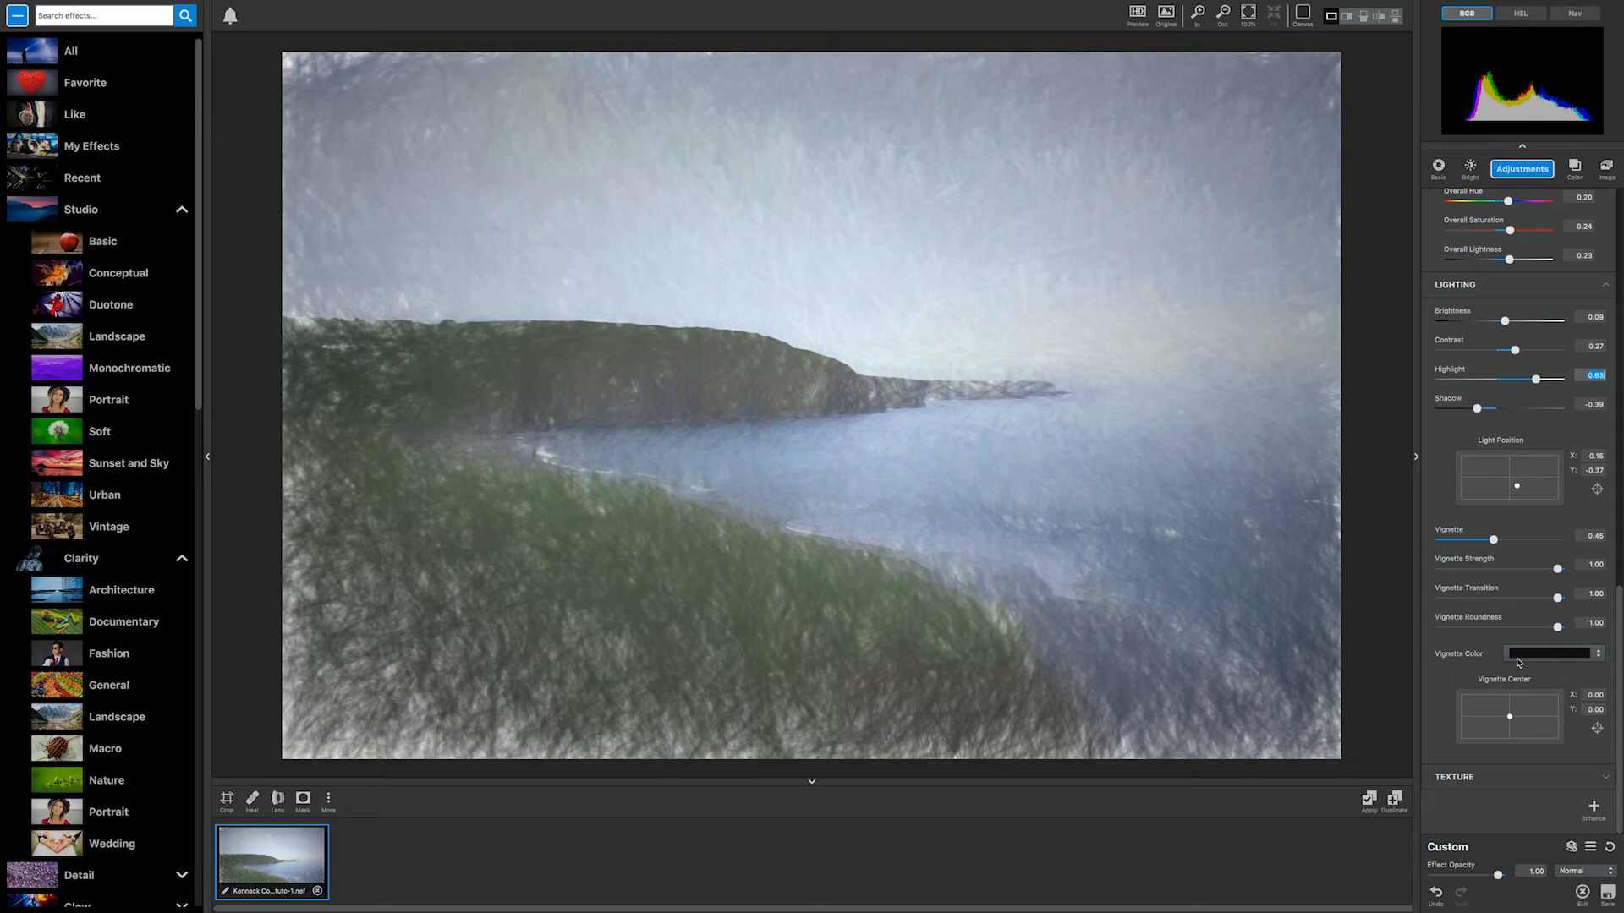
left_click_drag(1511, 718, 1523, 718)
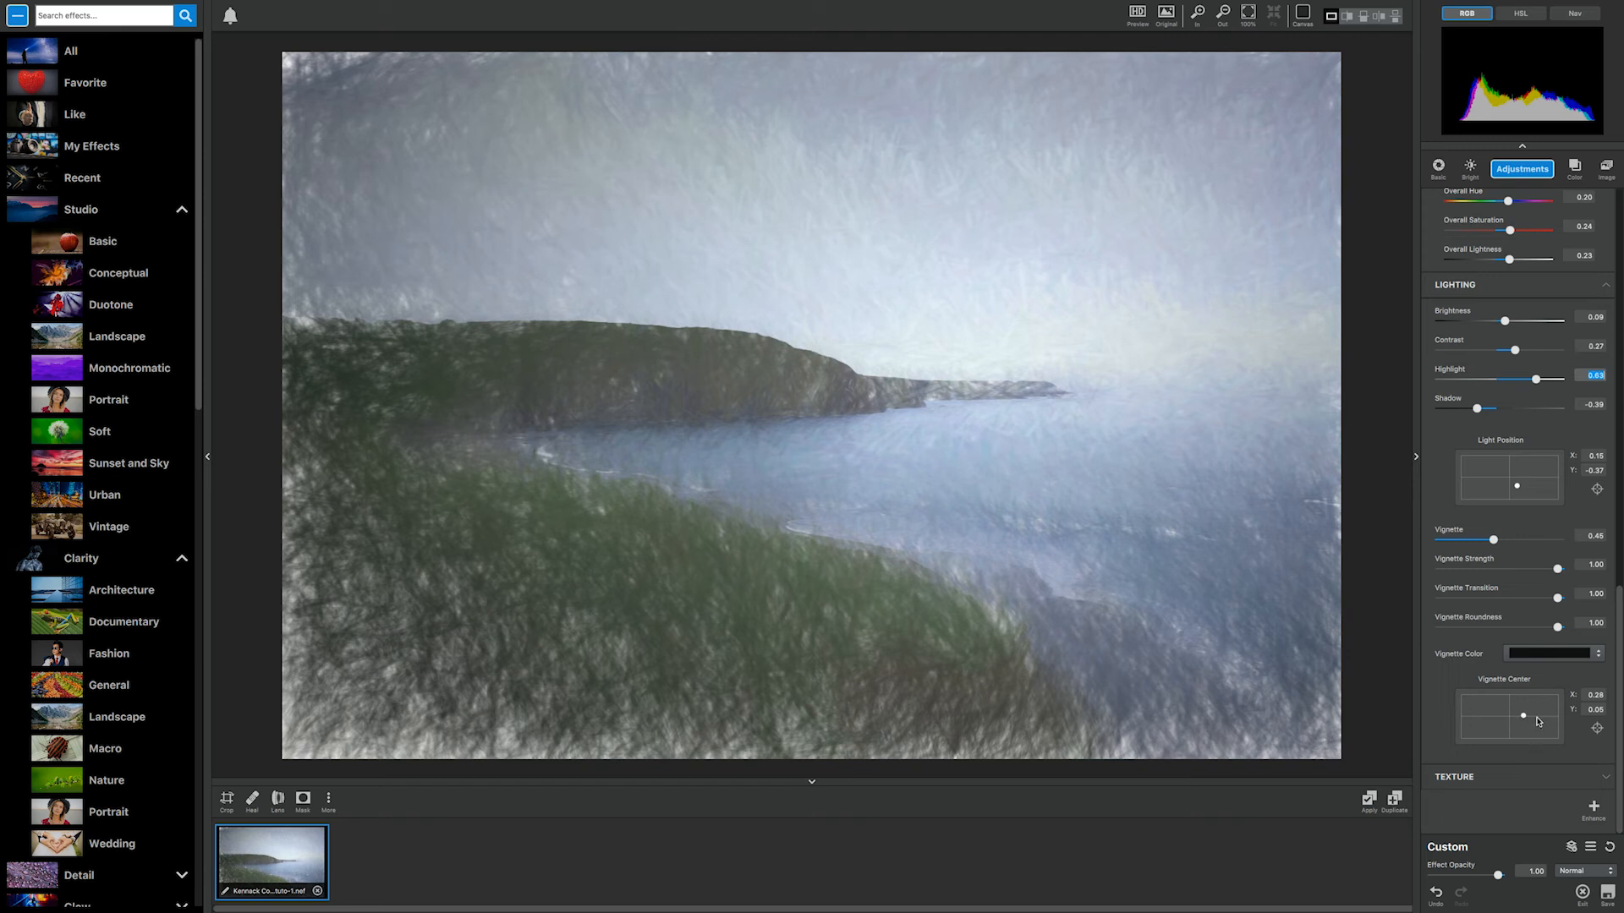
Step: Browse the Impression textures and select the Concrete Mixed texture
left_click(1557, 775)
scroll(1536, 681, "down", 4)
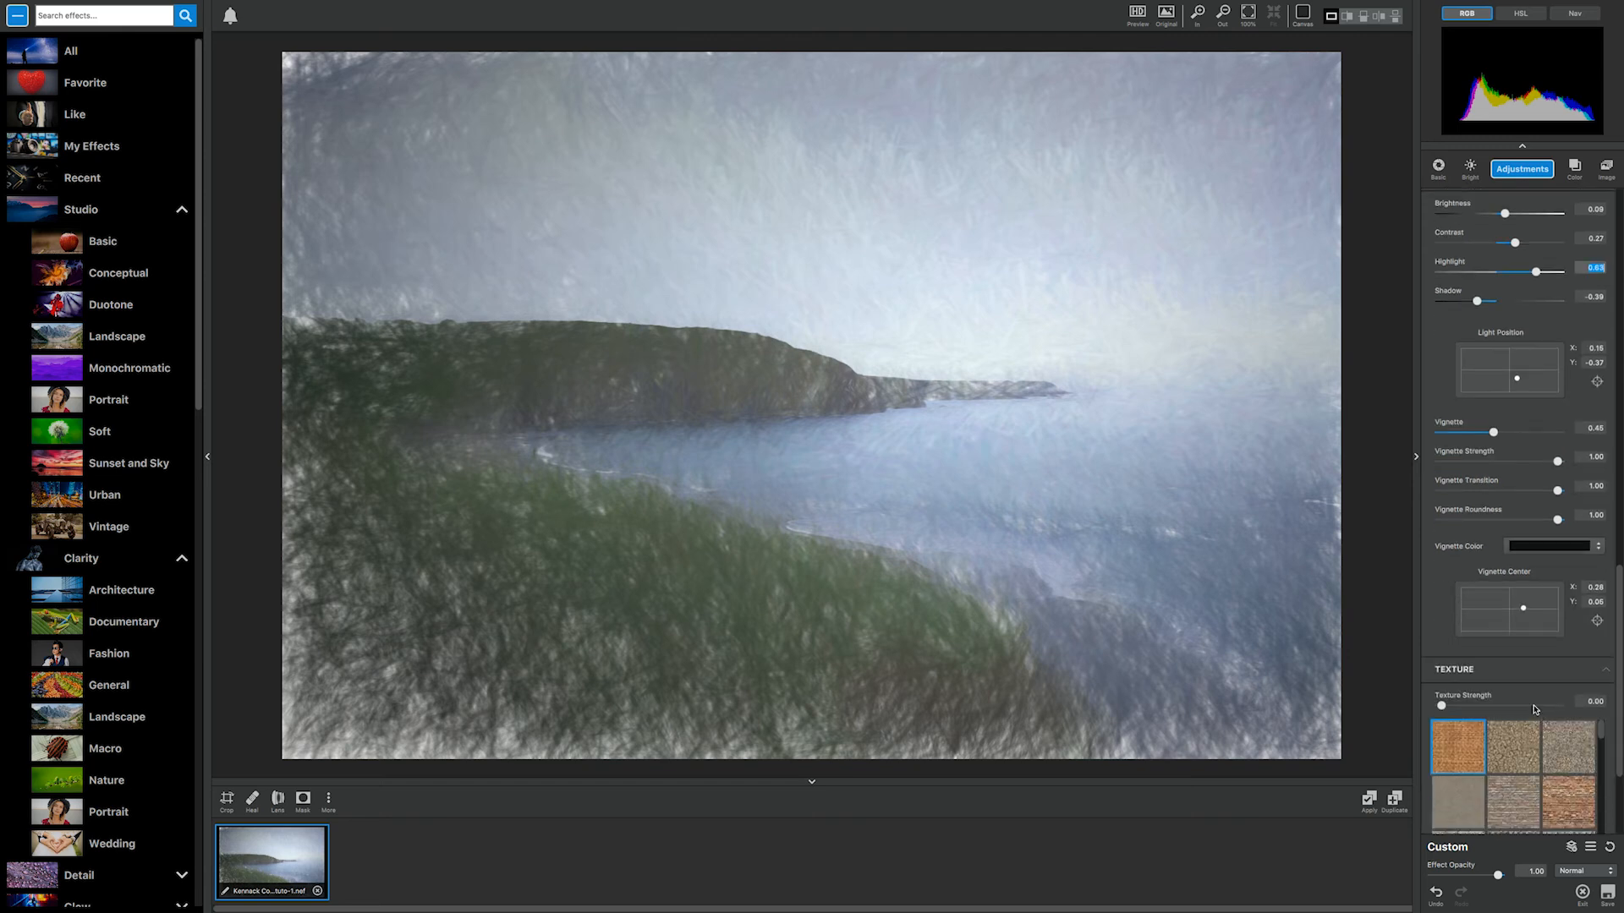
scroll(1514, 605, "down", 6)
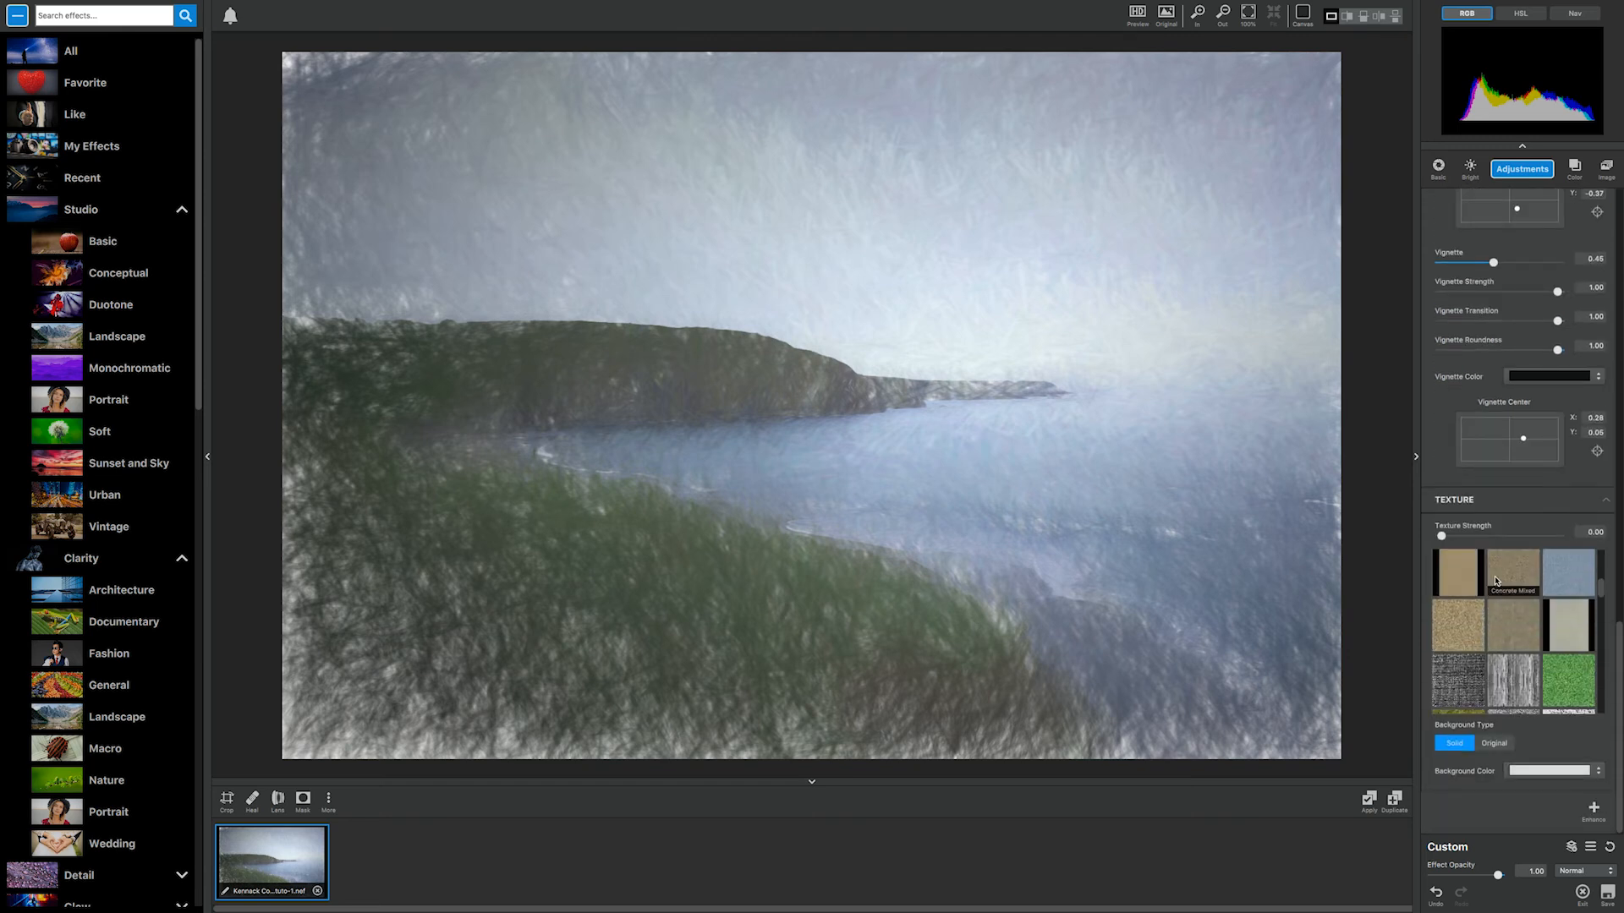
left_click(1509, 586)
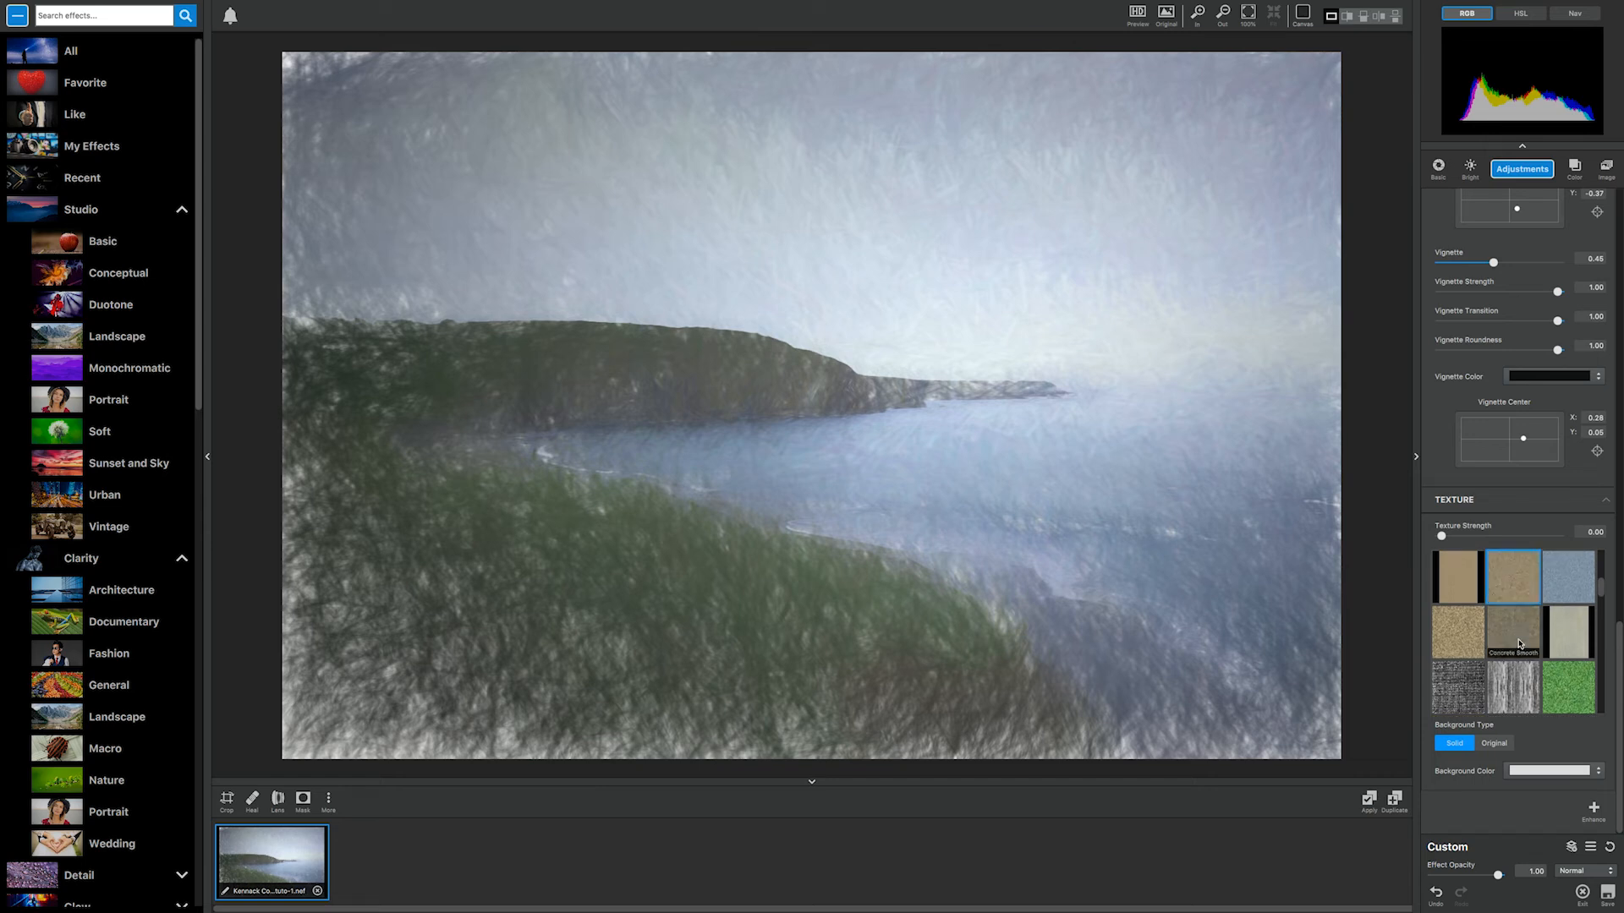
Step: Set the Impression texture strength to 0.80 and try several textures from the texture library
left_click(1513, 687)
left_click_drag(1441, 536, 1510, 544)
left_click(1516, 657)
scroll(1518, 651, "down", 5)
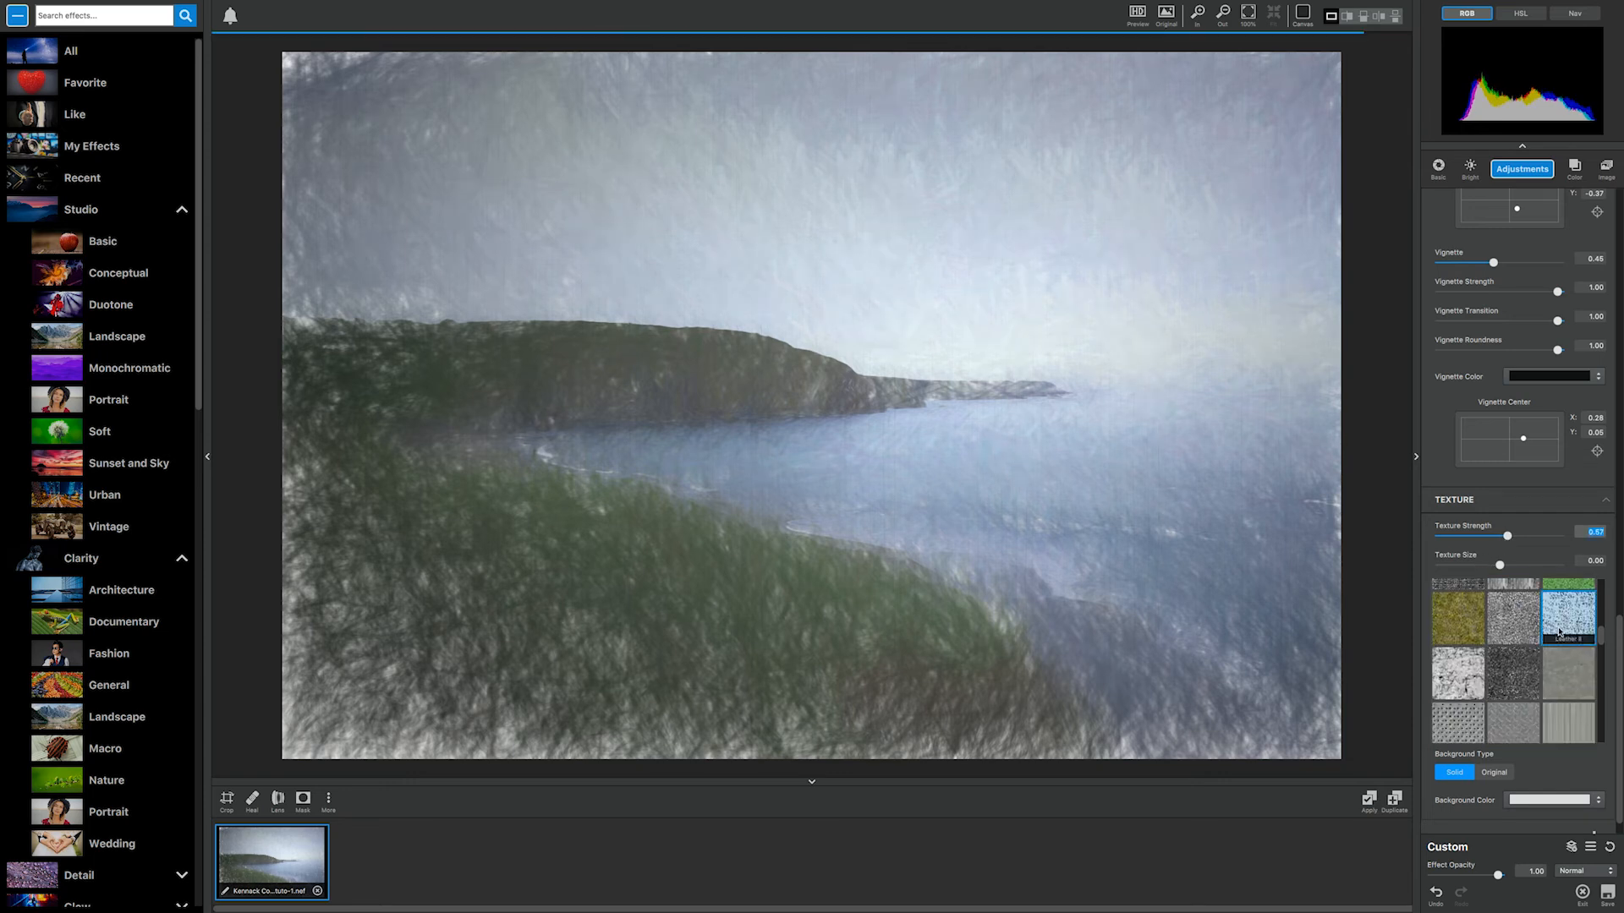
left_click(1527, 681)
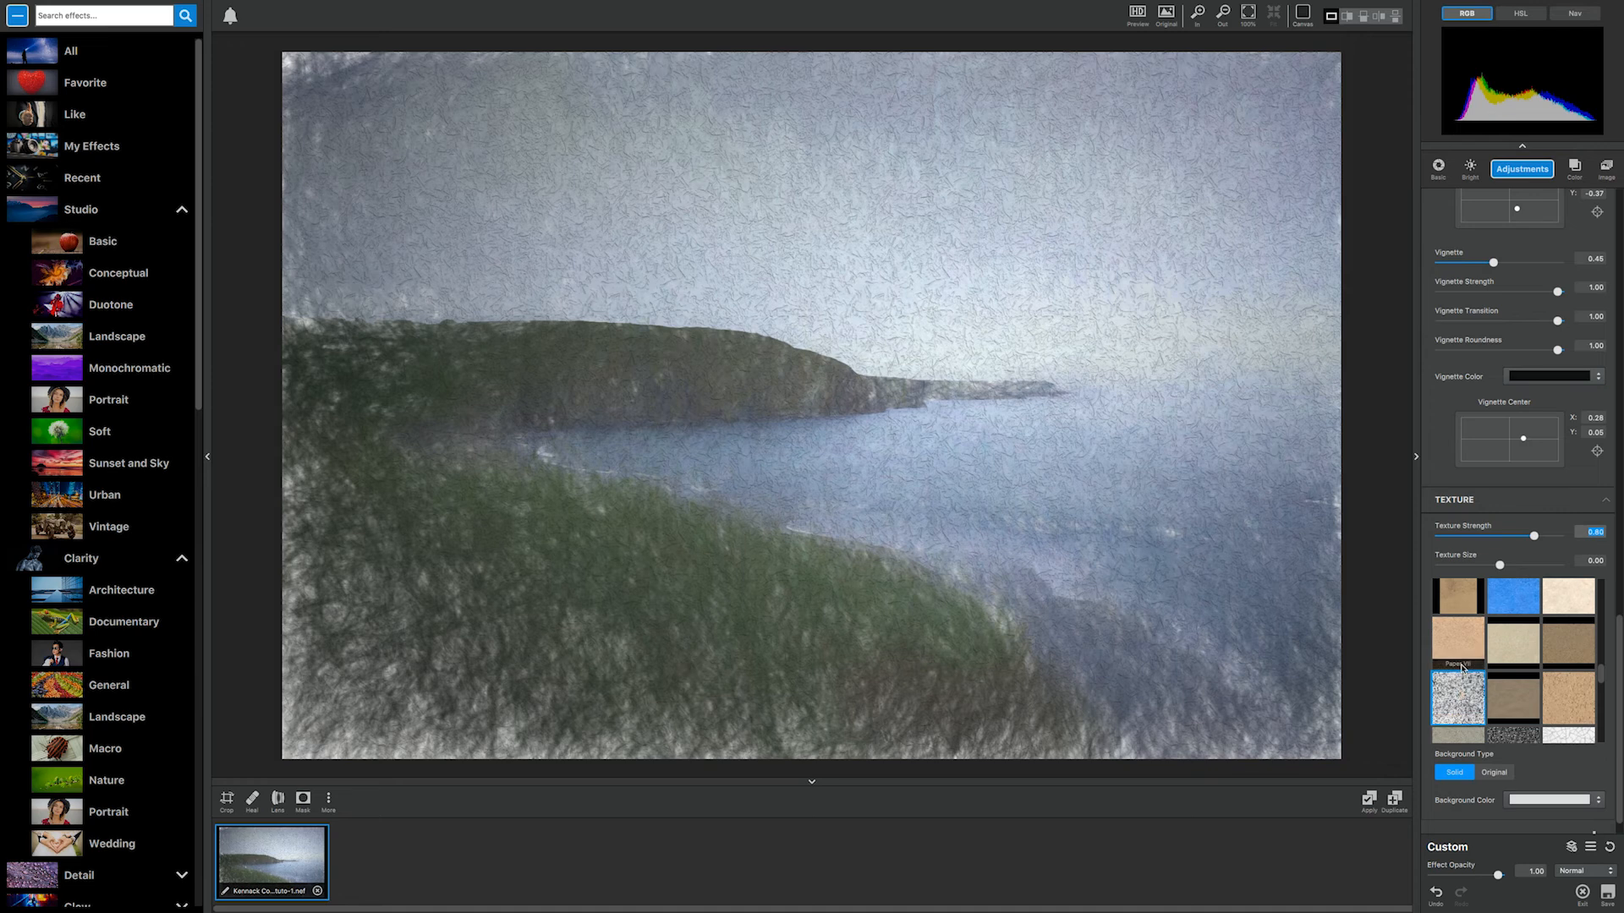
scroll(1514, 710, "down", 5)
left_click(1494, 743)
Step: Review the Impression stroke settings and collapse the adjustment's options
scroll(1514, 651, "up", 10)
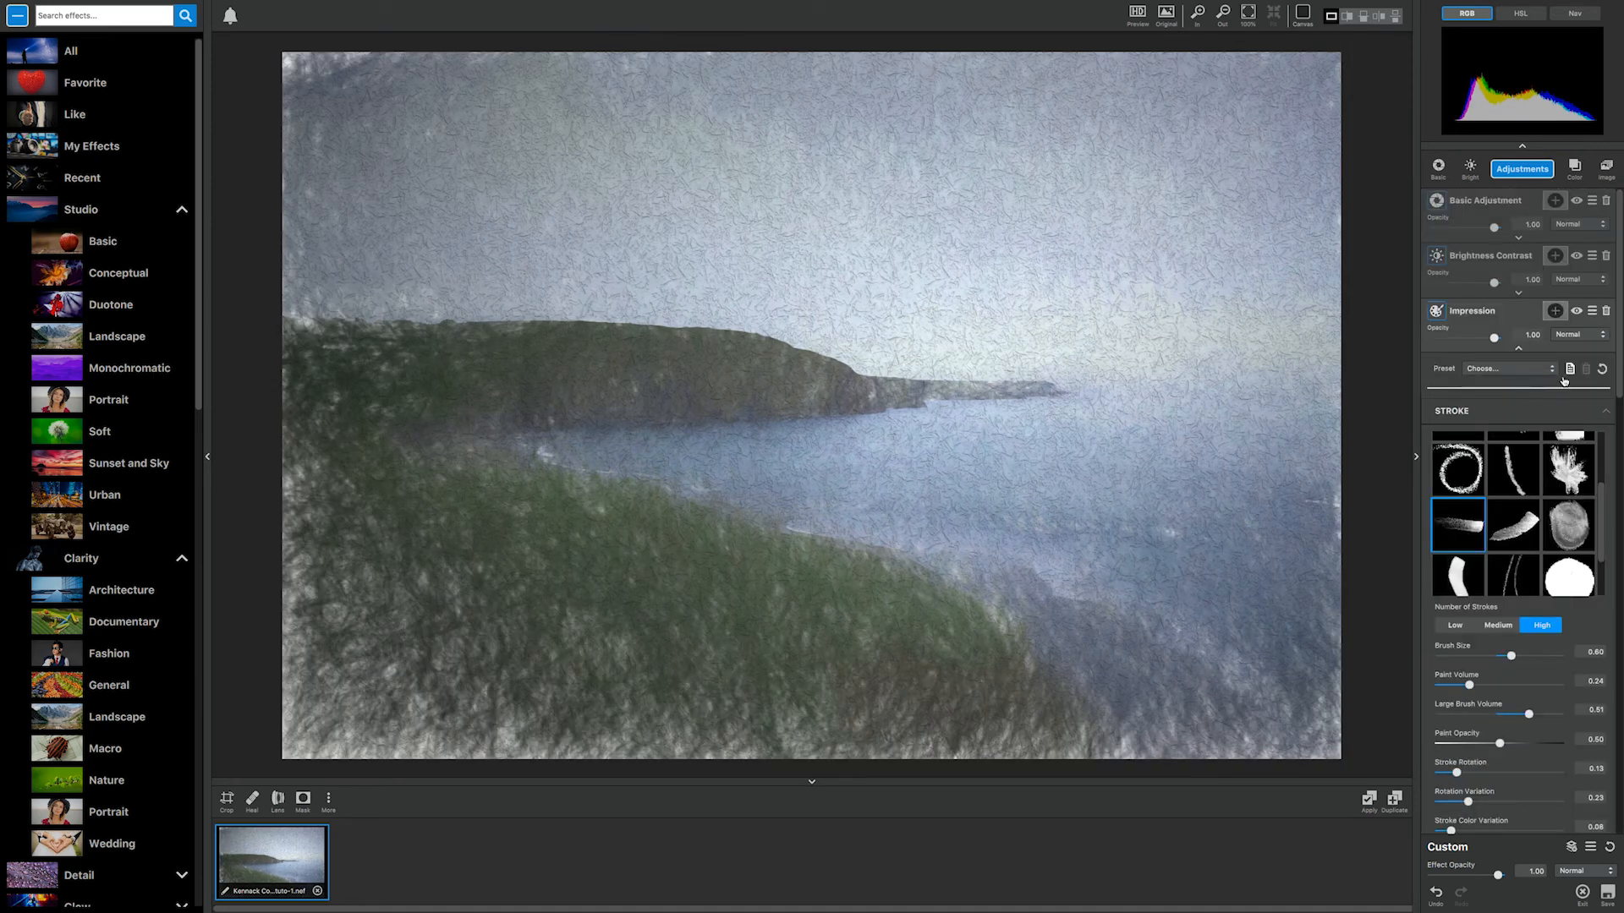
left_click(1520, 350)
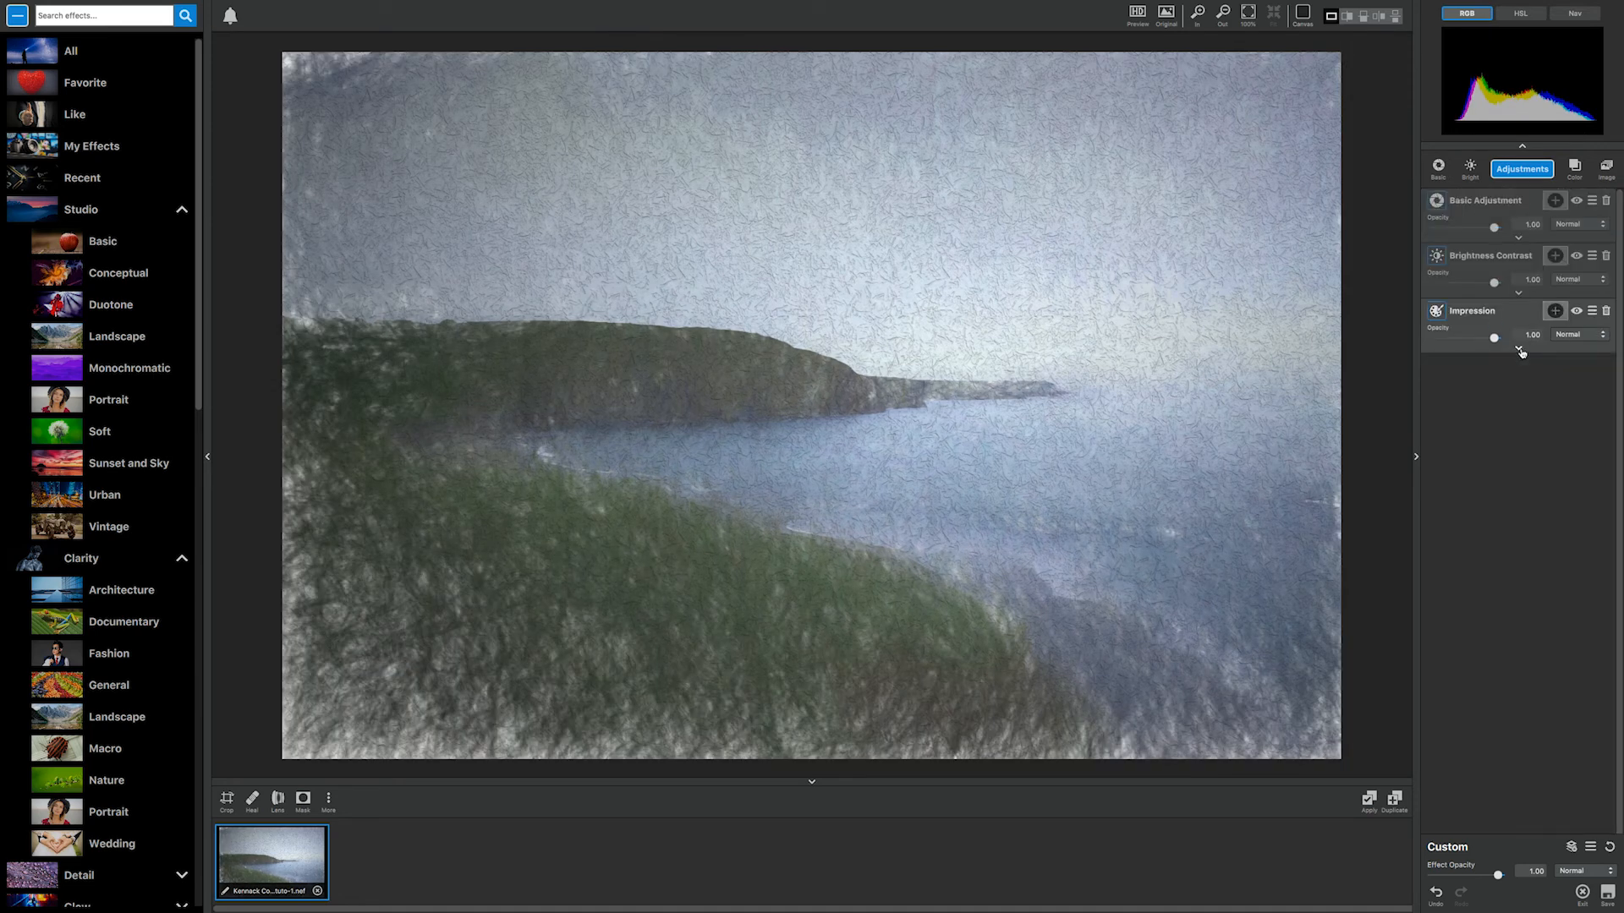
left_click(1520, 349)
scroll(1508, 507, "down", 5)
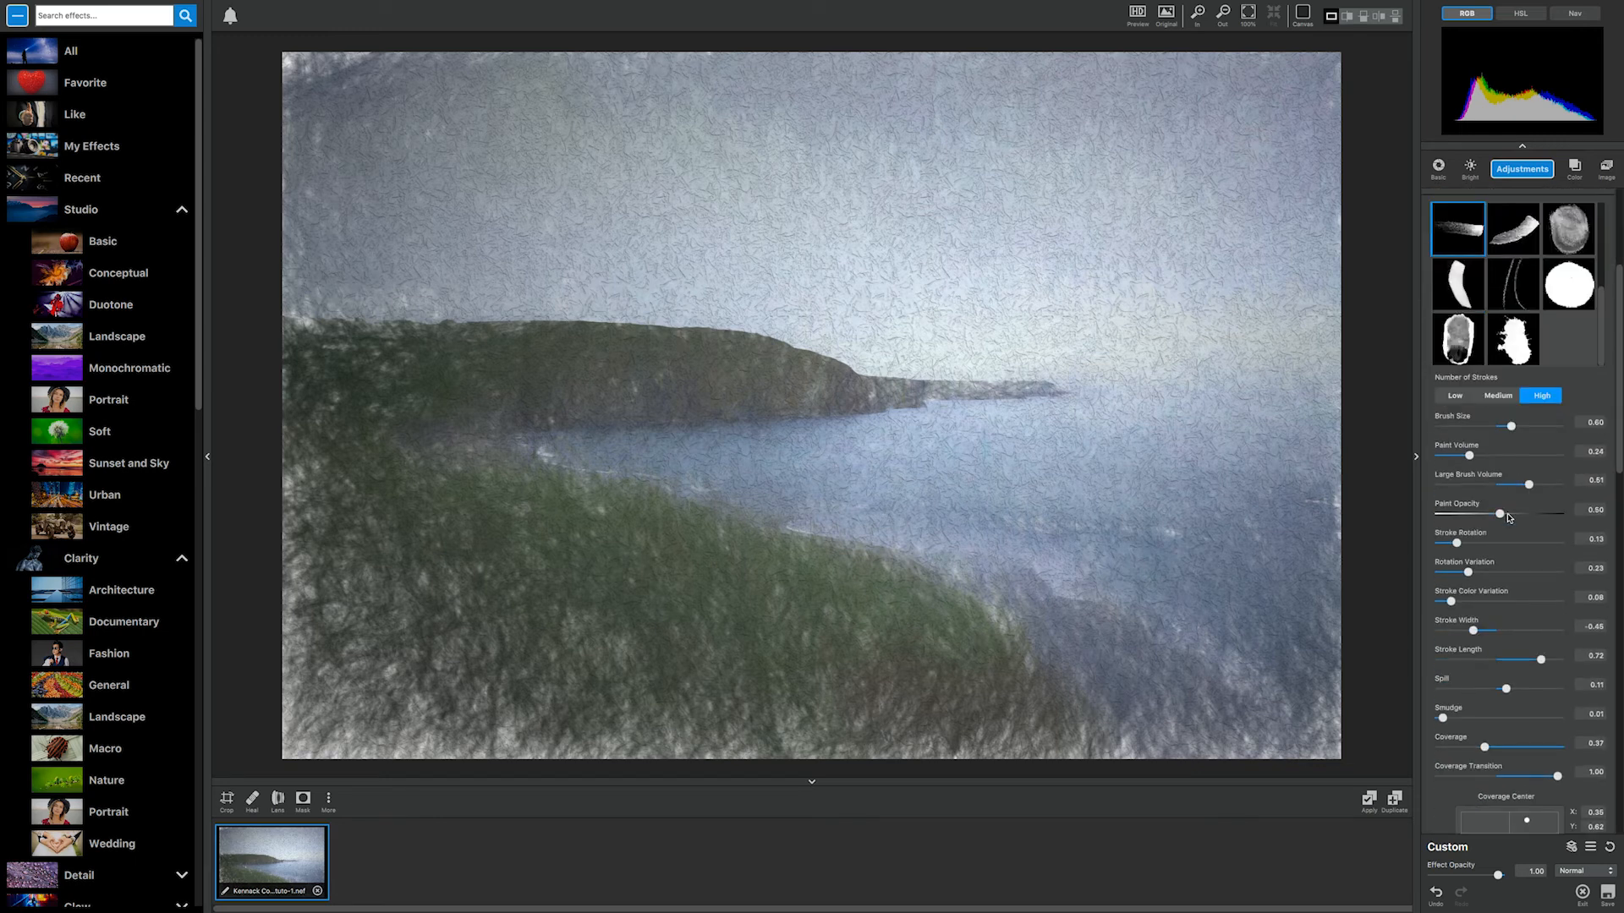
mouse_move(1619, 455)
left_mouse_down()
mouse_move(1621, 662)
mouse_move(1621, 201)
left_mouse_up()
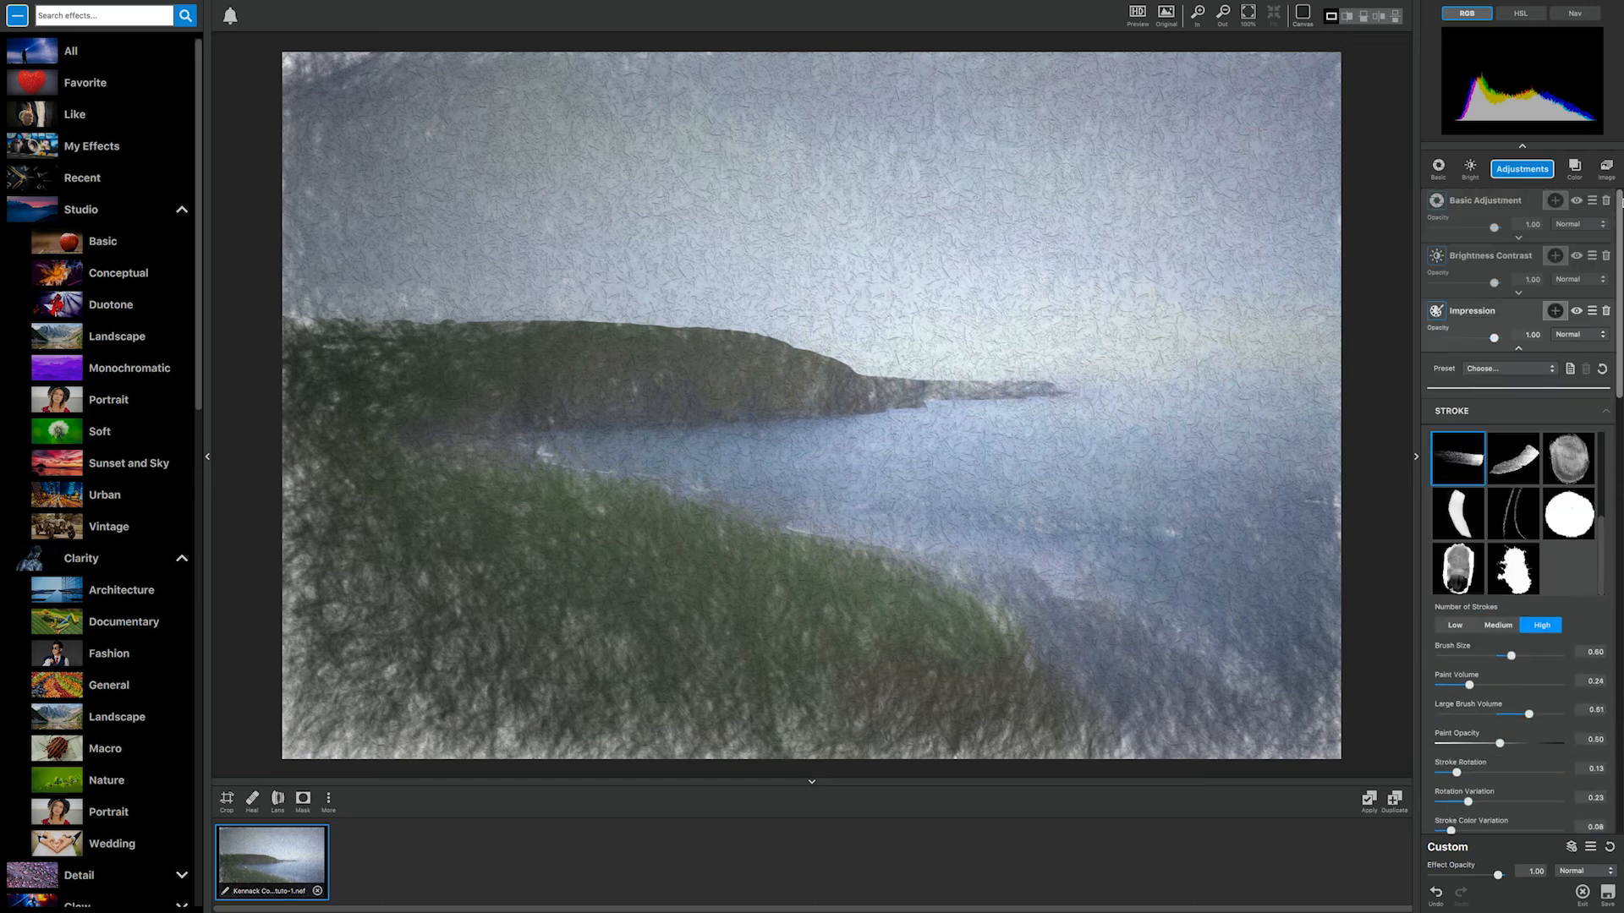
left_click(1519, 348)
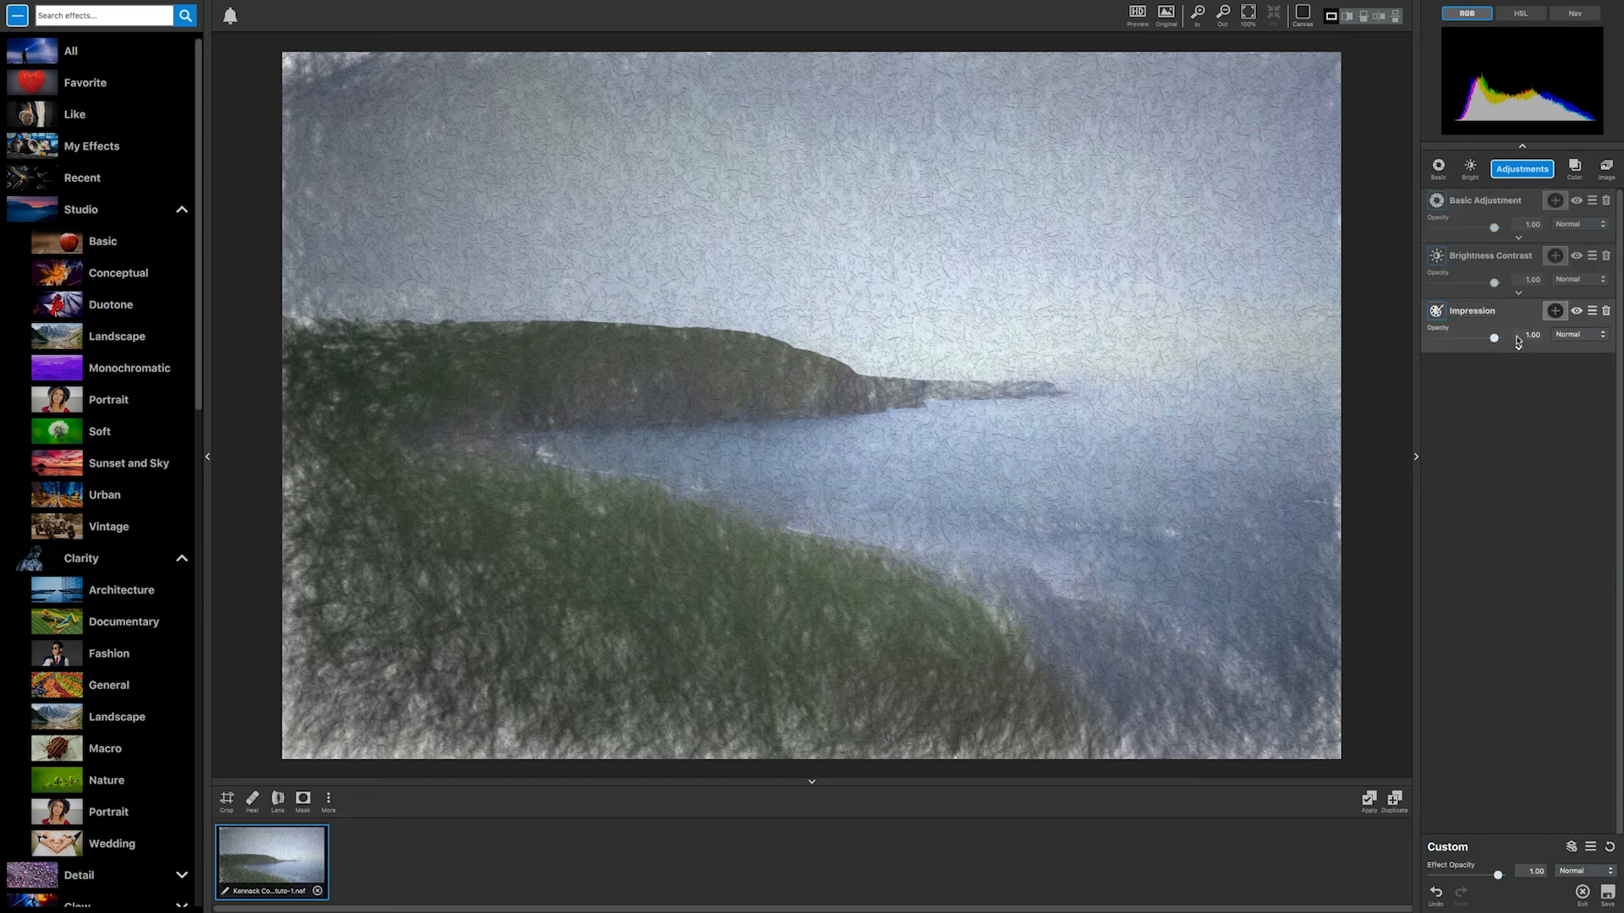
Step: Add a Digital Frame adjustment with its frame type set to Color, and reduce the Impression opacity to 0.63
left_click(1515, 164)
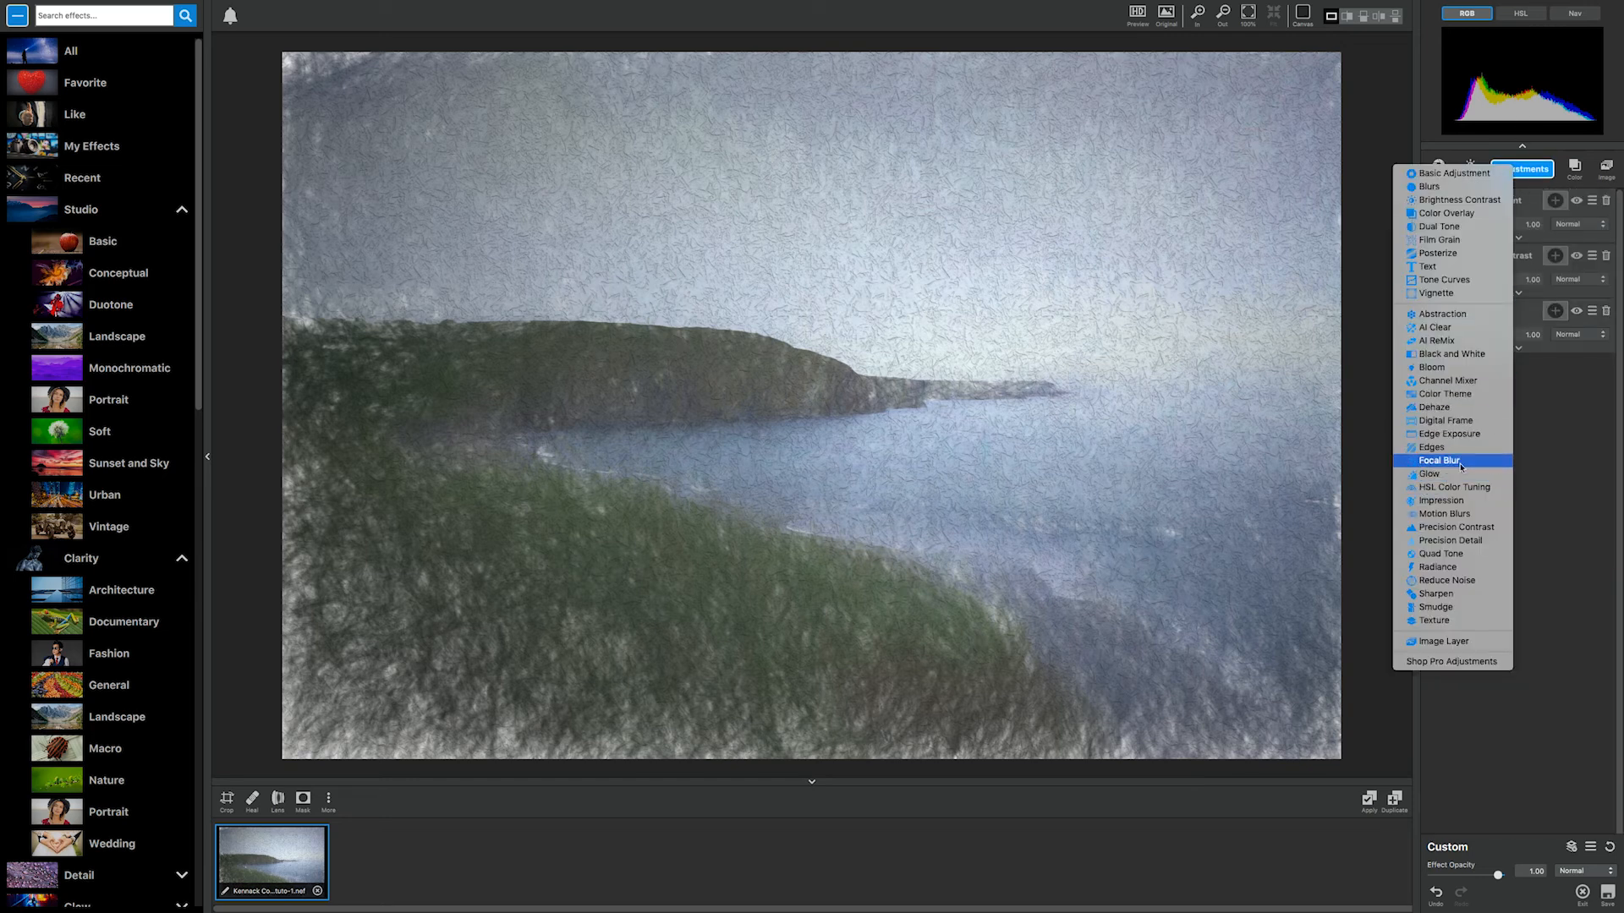
left_click(1451, 422)
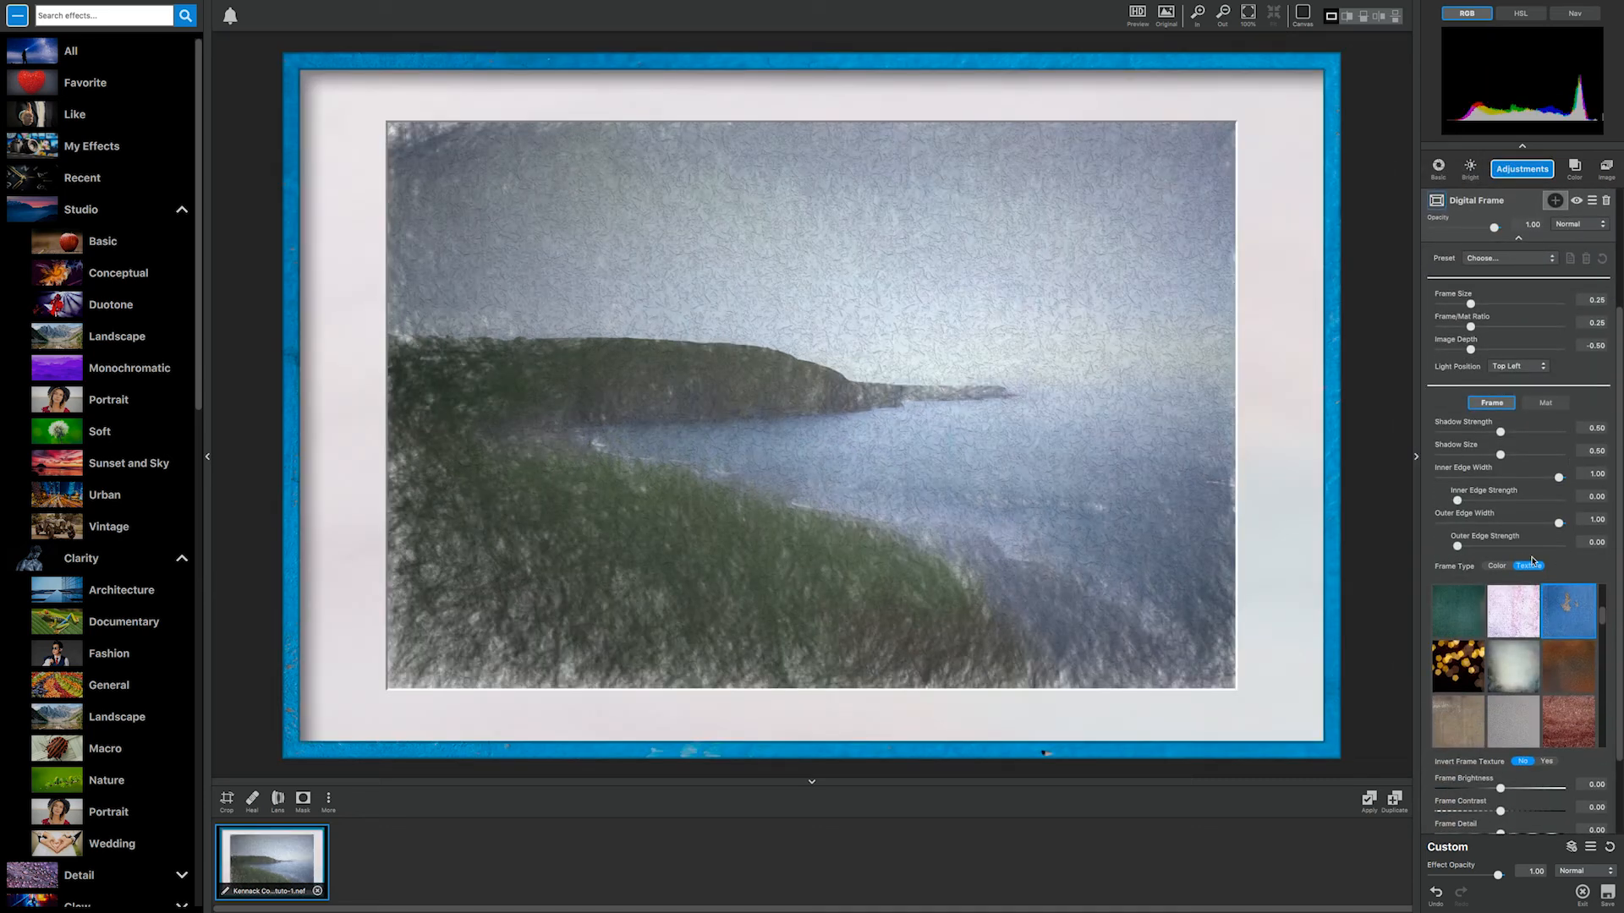
left_click(1505, 589)
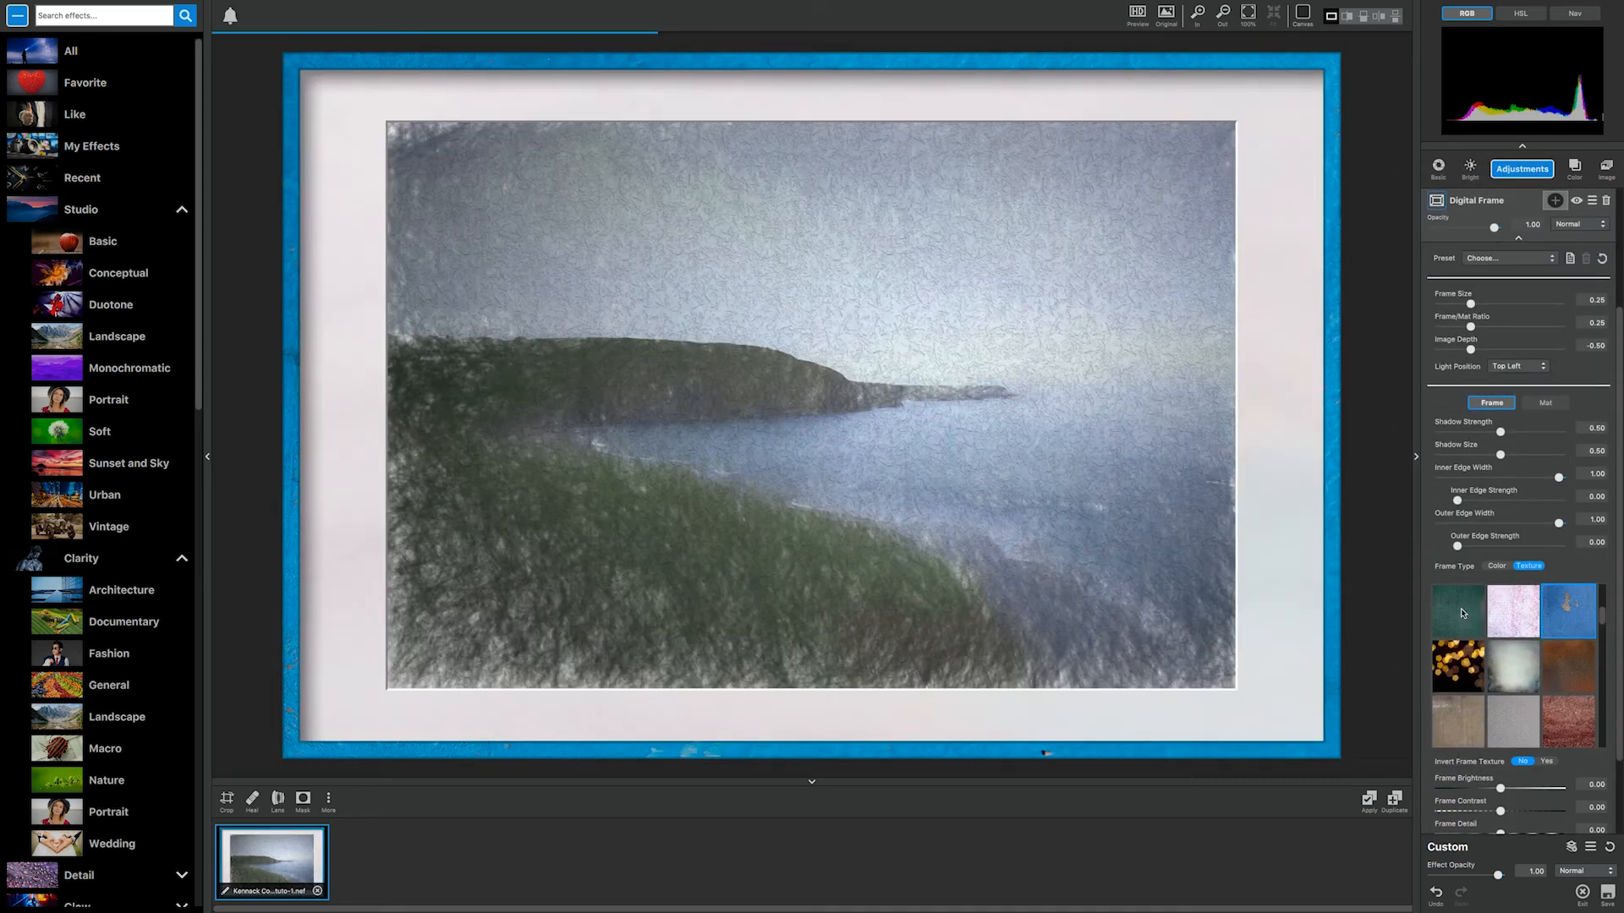
left_click(1494, 566)
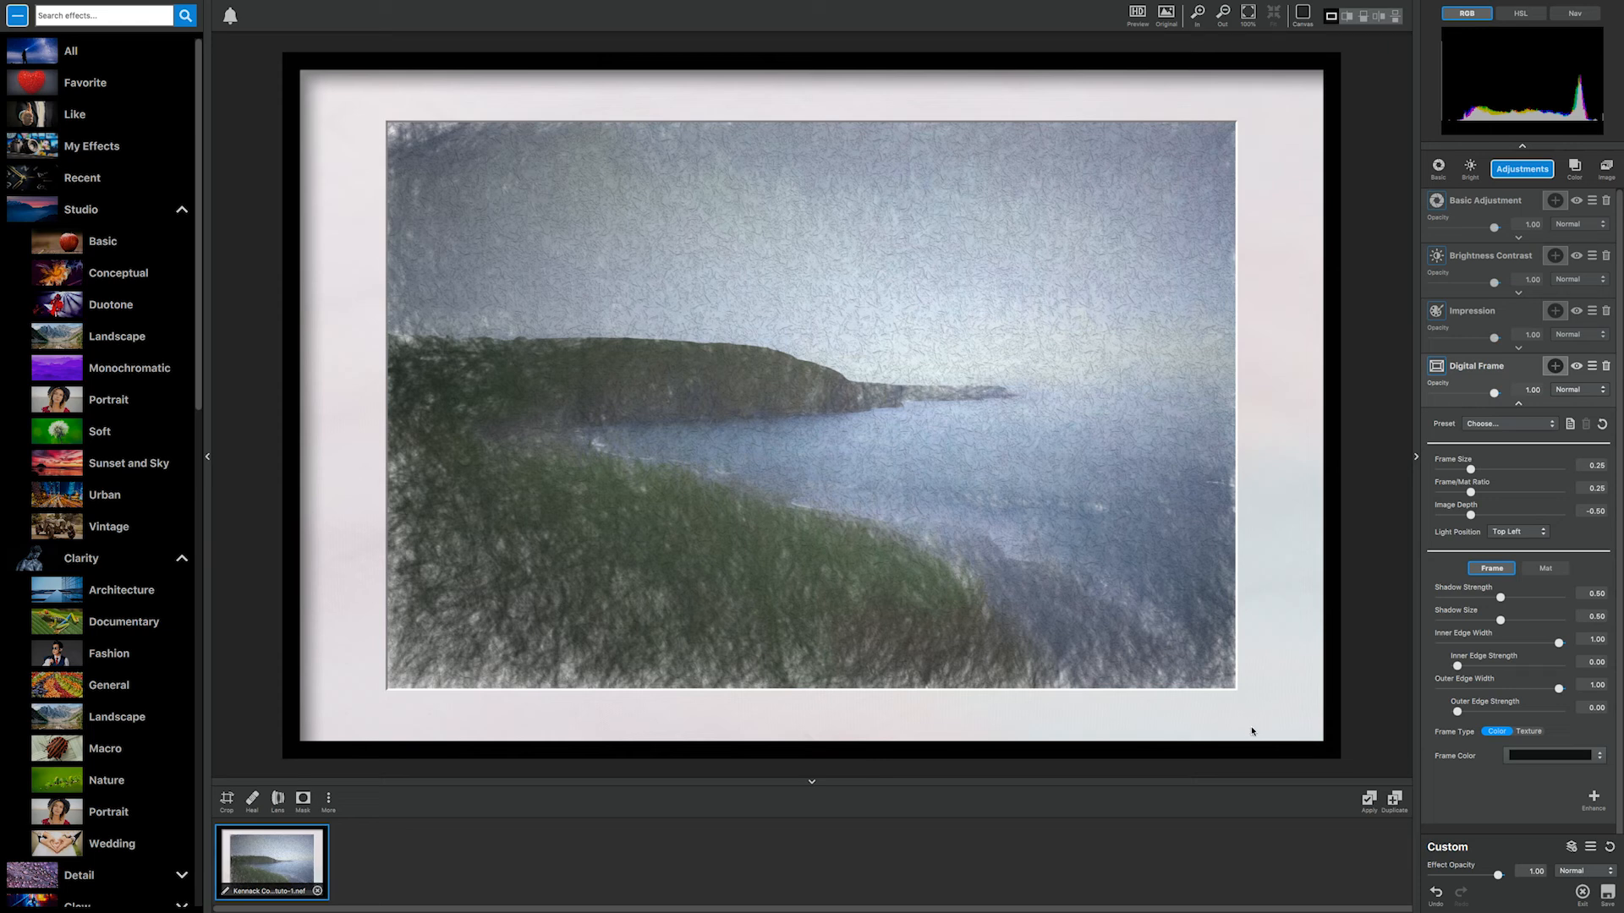
left_click_drag(1494, 338, 1471, 339)
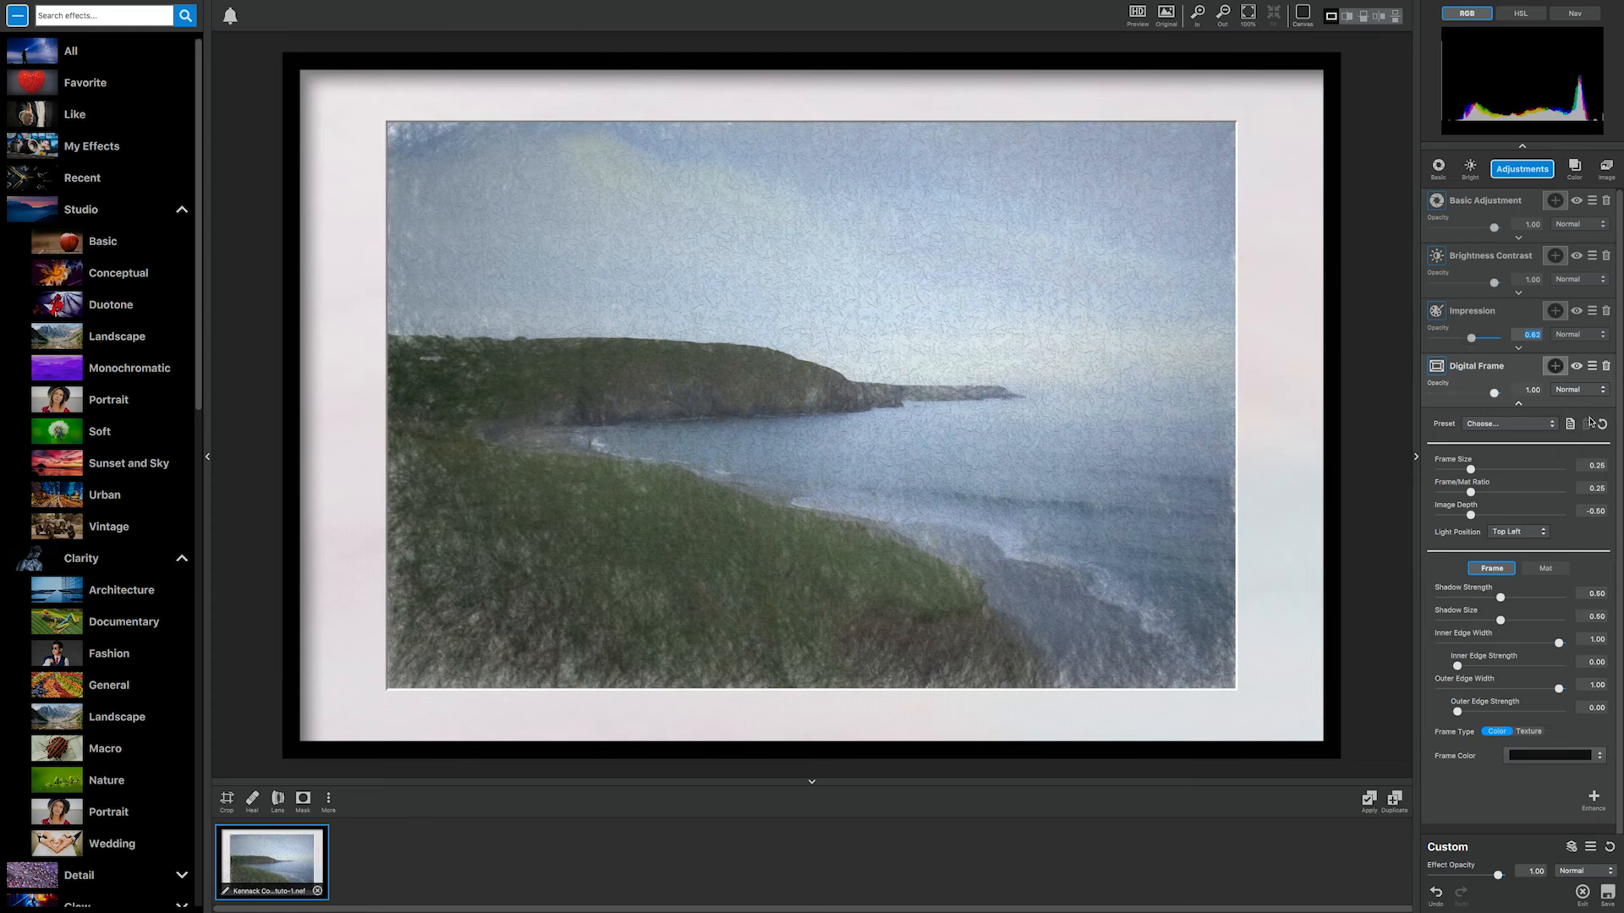
Step: Delete the Digital Frame and Impression adjustments and add a Motion Blurs adjustment
left_click(1607, 366)
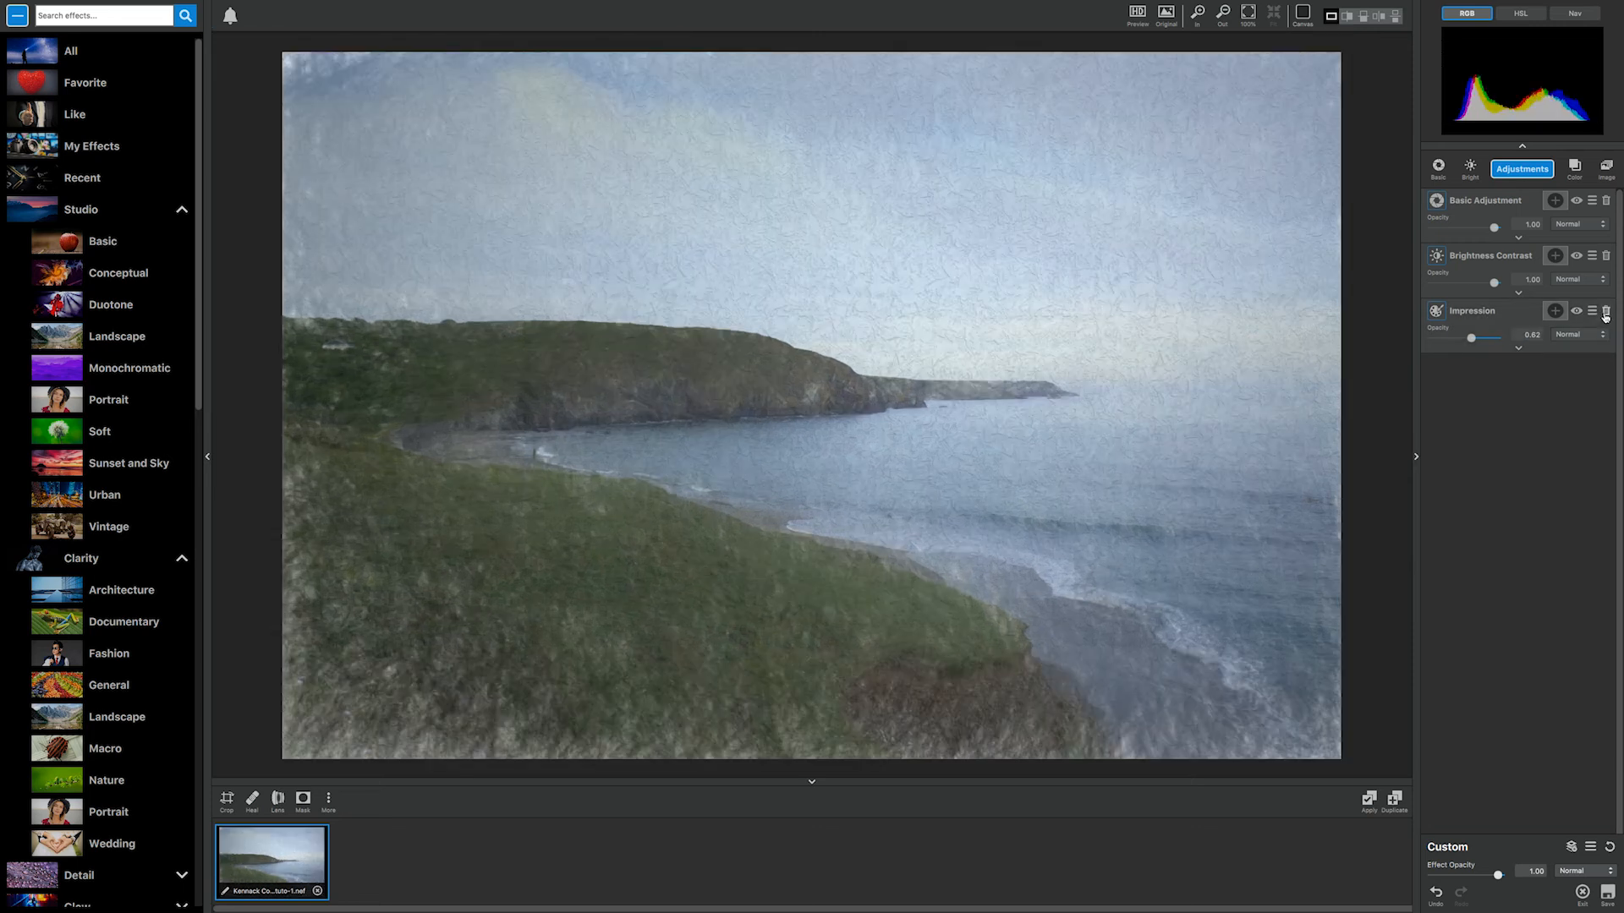
left_click(1607, 313)
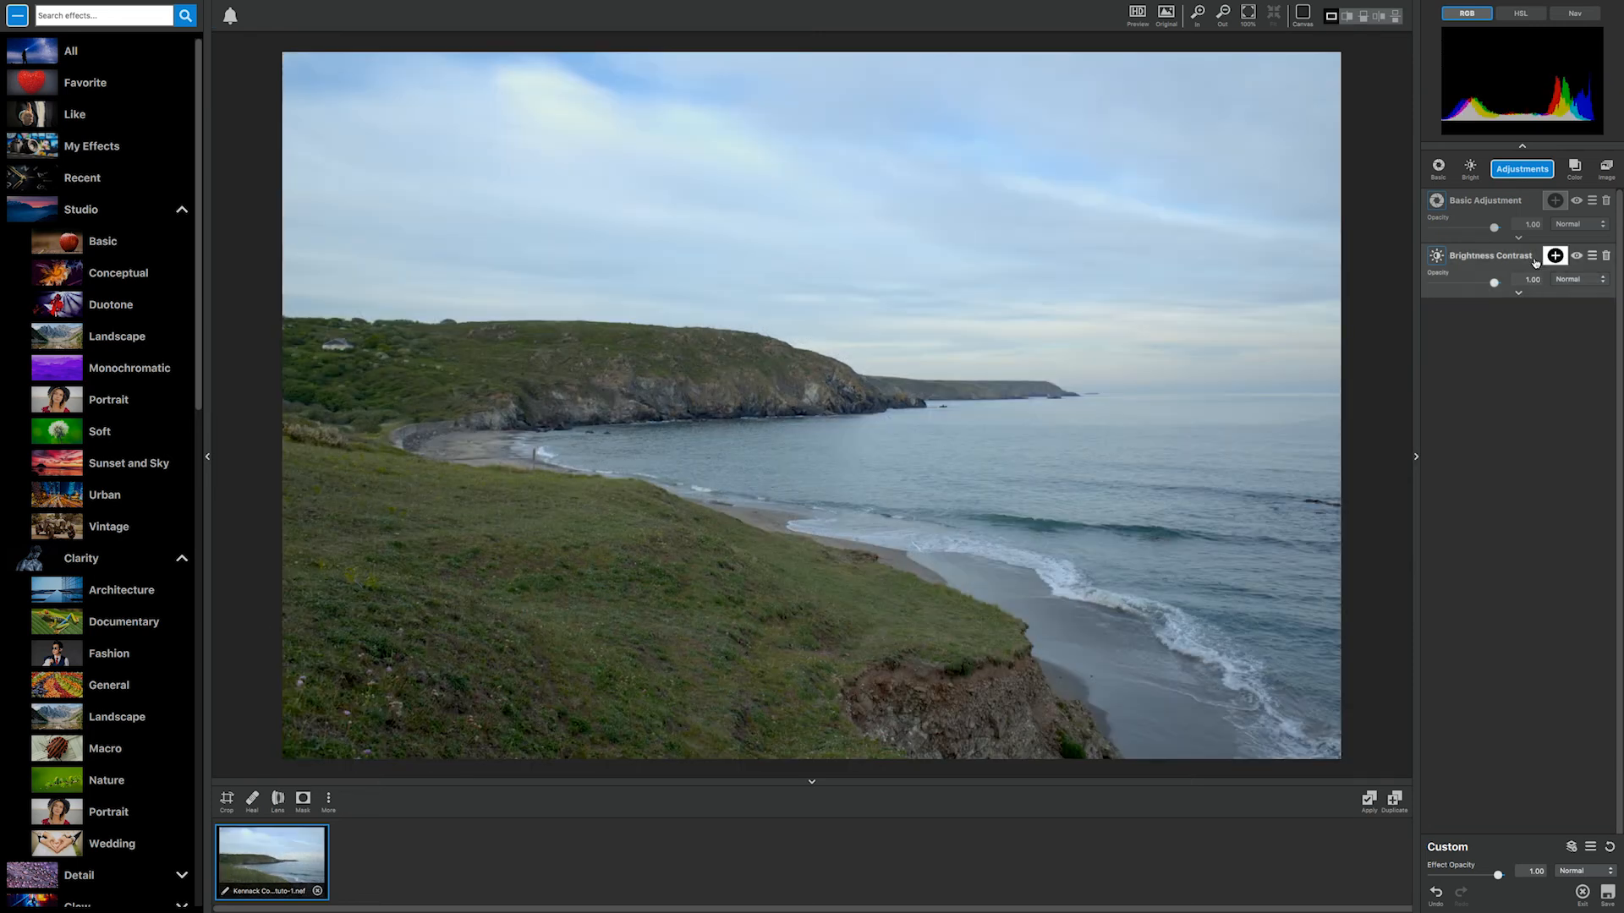
left_click(1529, 173)
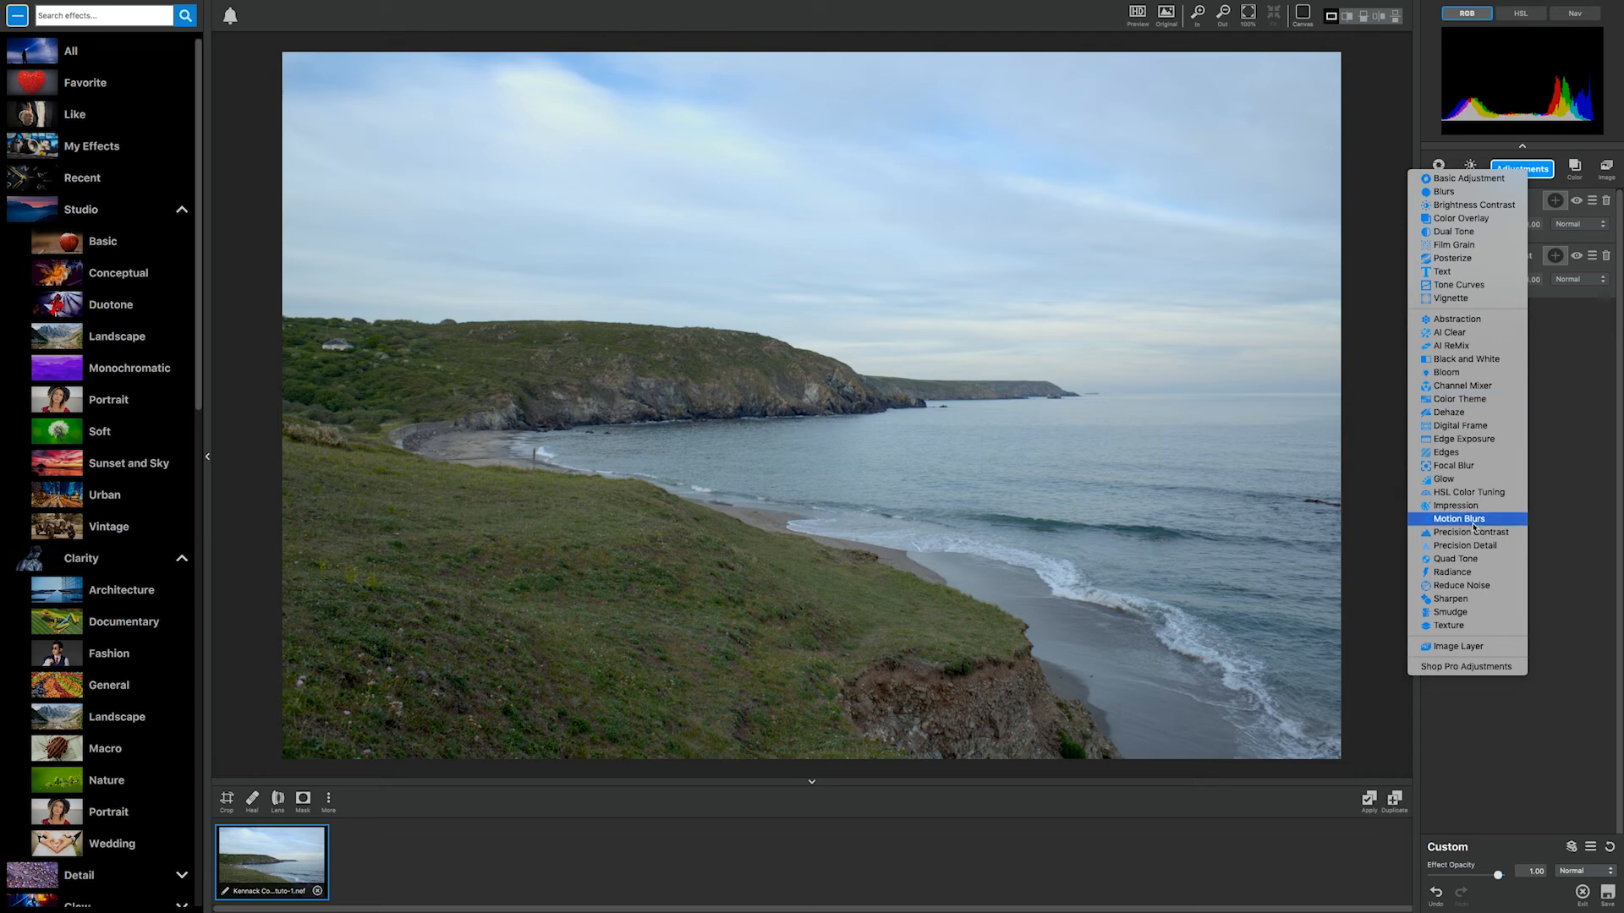
left_click(1474, 519)
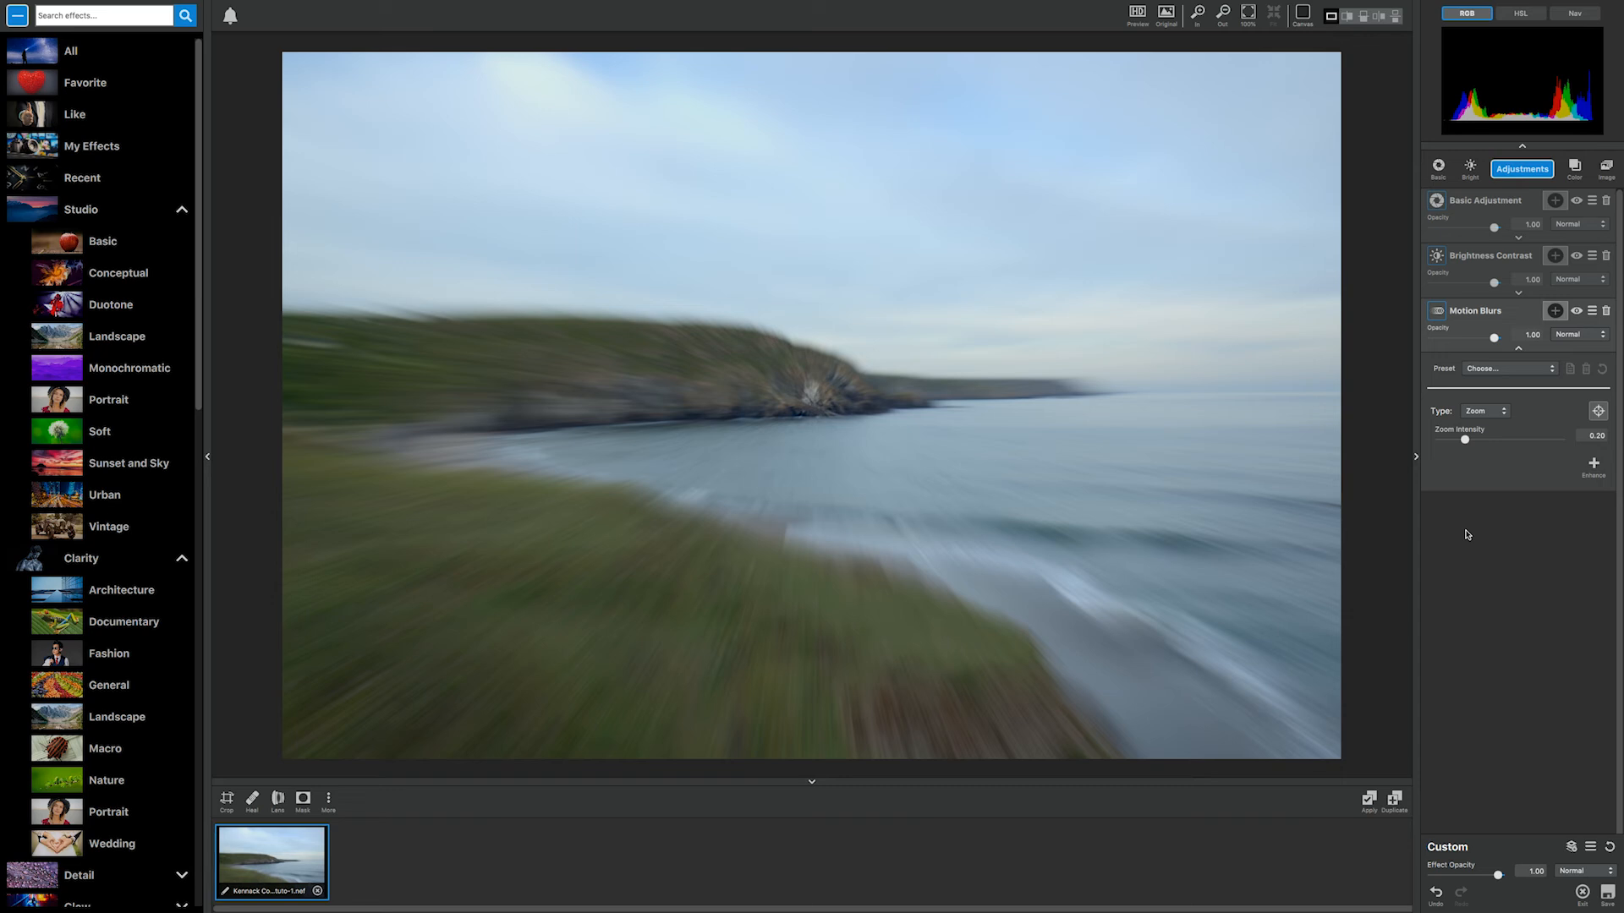
Step: Set the Motion Blurs zoom intensity to 0.83 and compare the blurred photo with the original
left_click(1465, 440)
left_click_drag(1461, 441, 1540, 440)
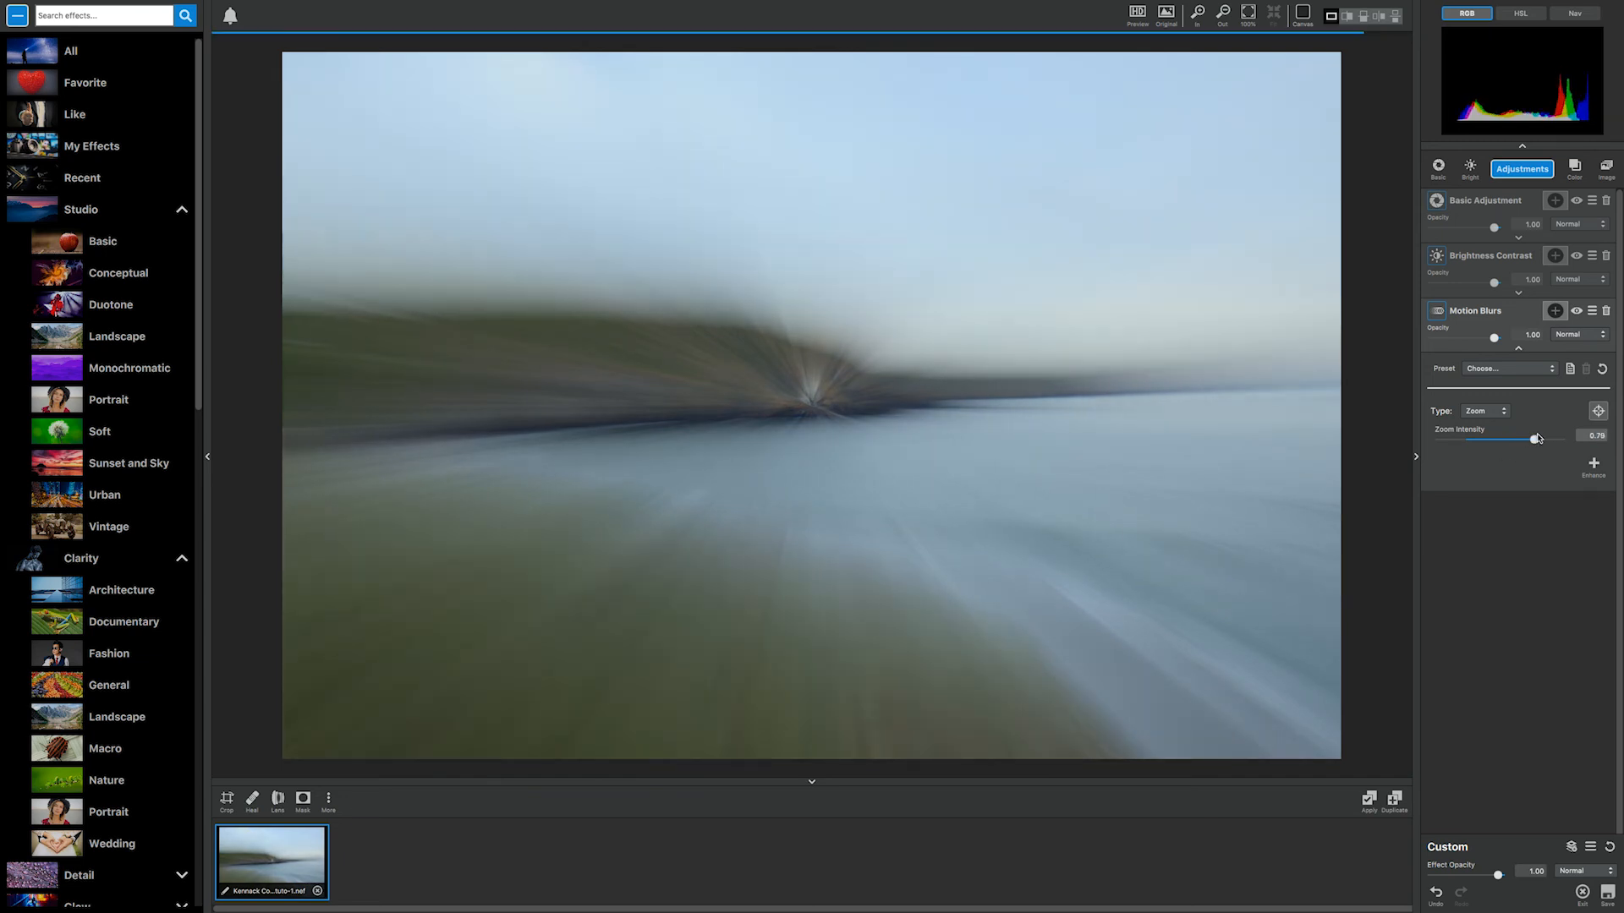
key("backslash")
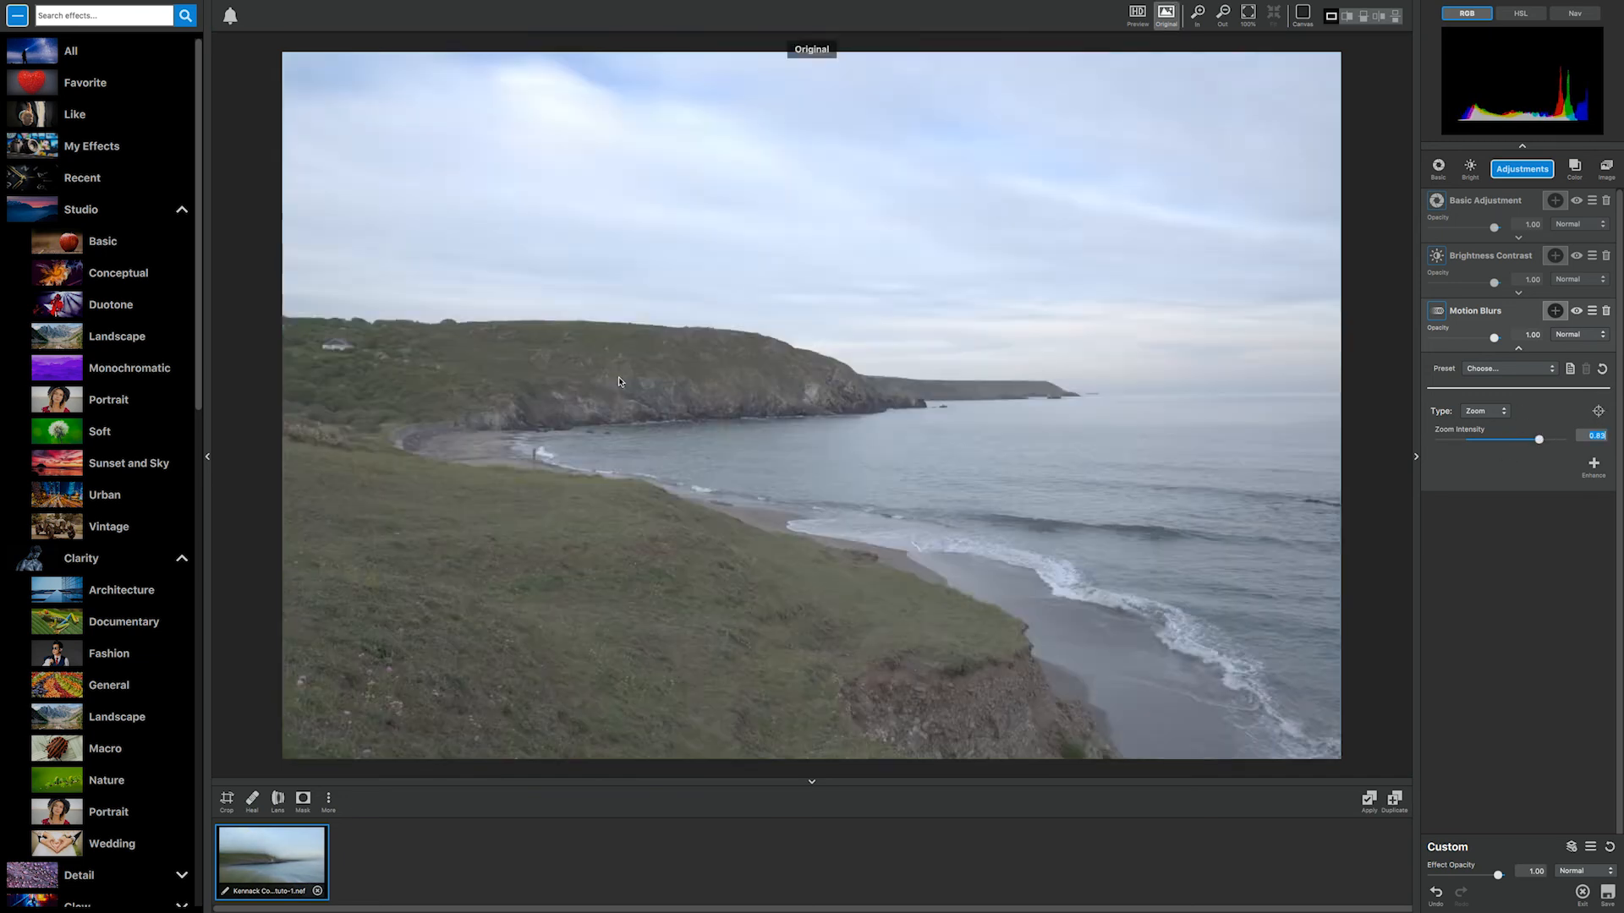
key("backslash")
key("backslash")
Step: Try the zoom blur center at several points along the headland and horizon, finishing on the cliff at mid-image
left_click(1599, 412)
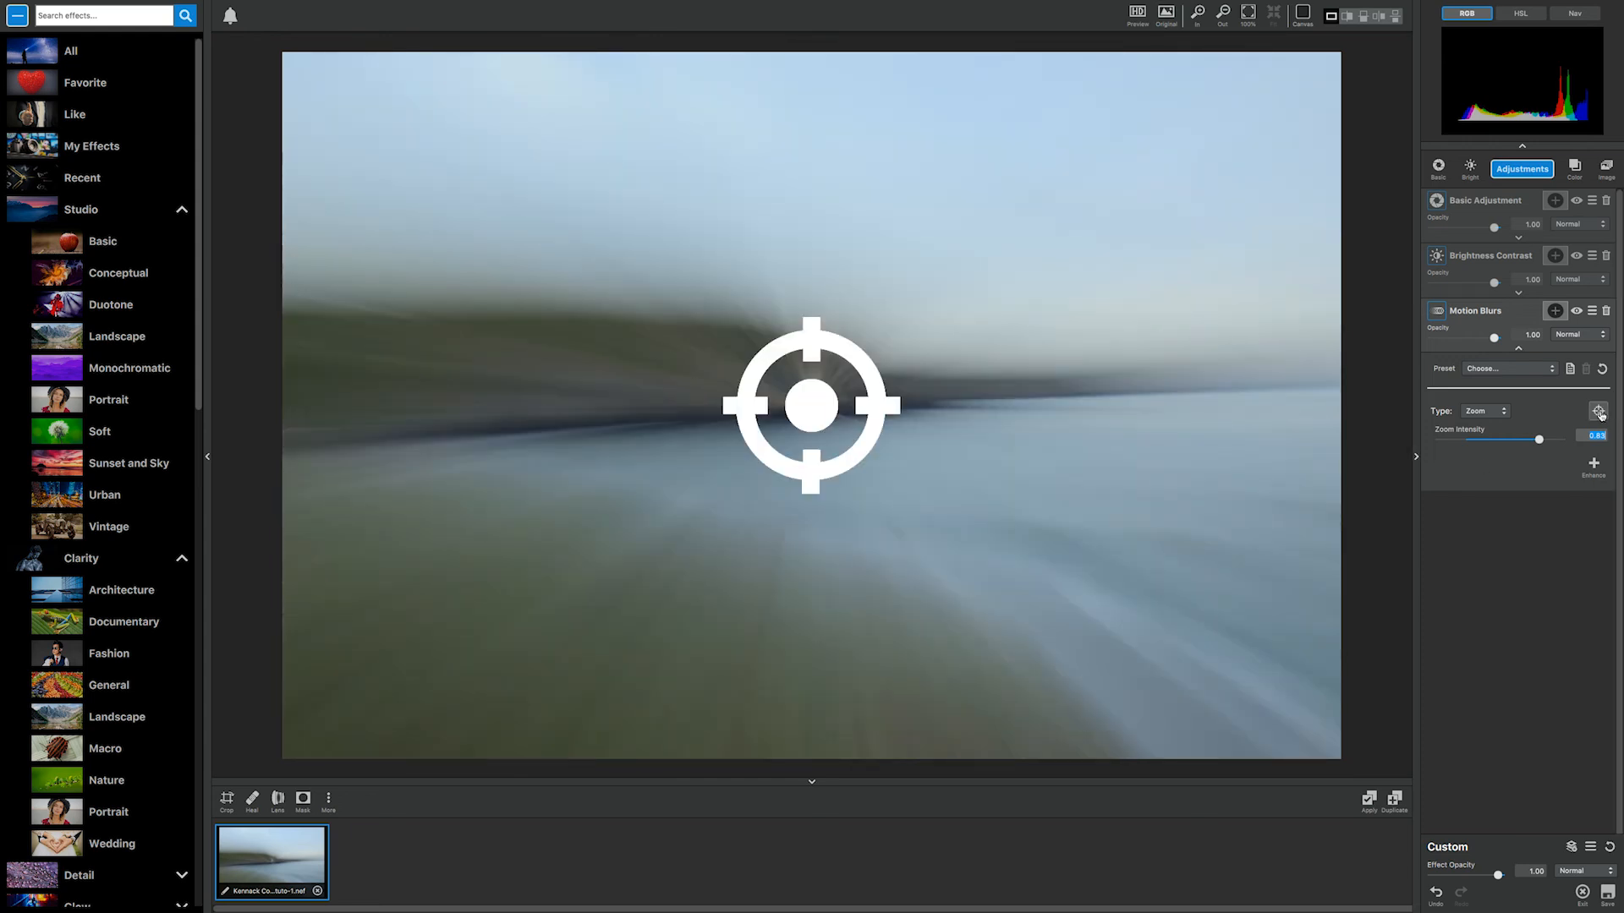
left_click(817, 400)
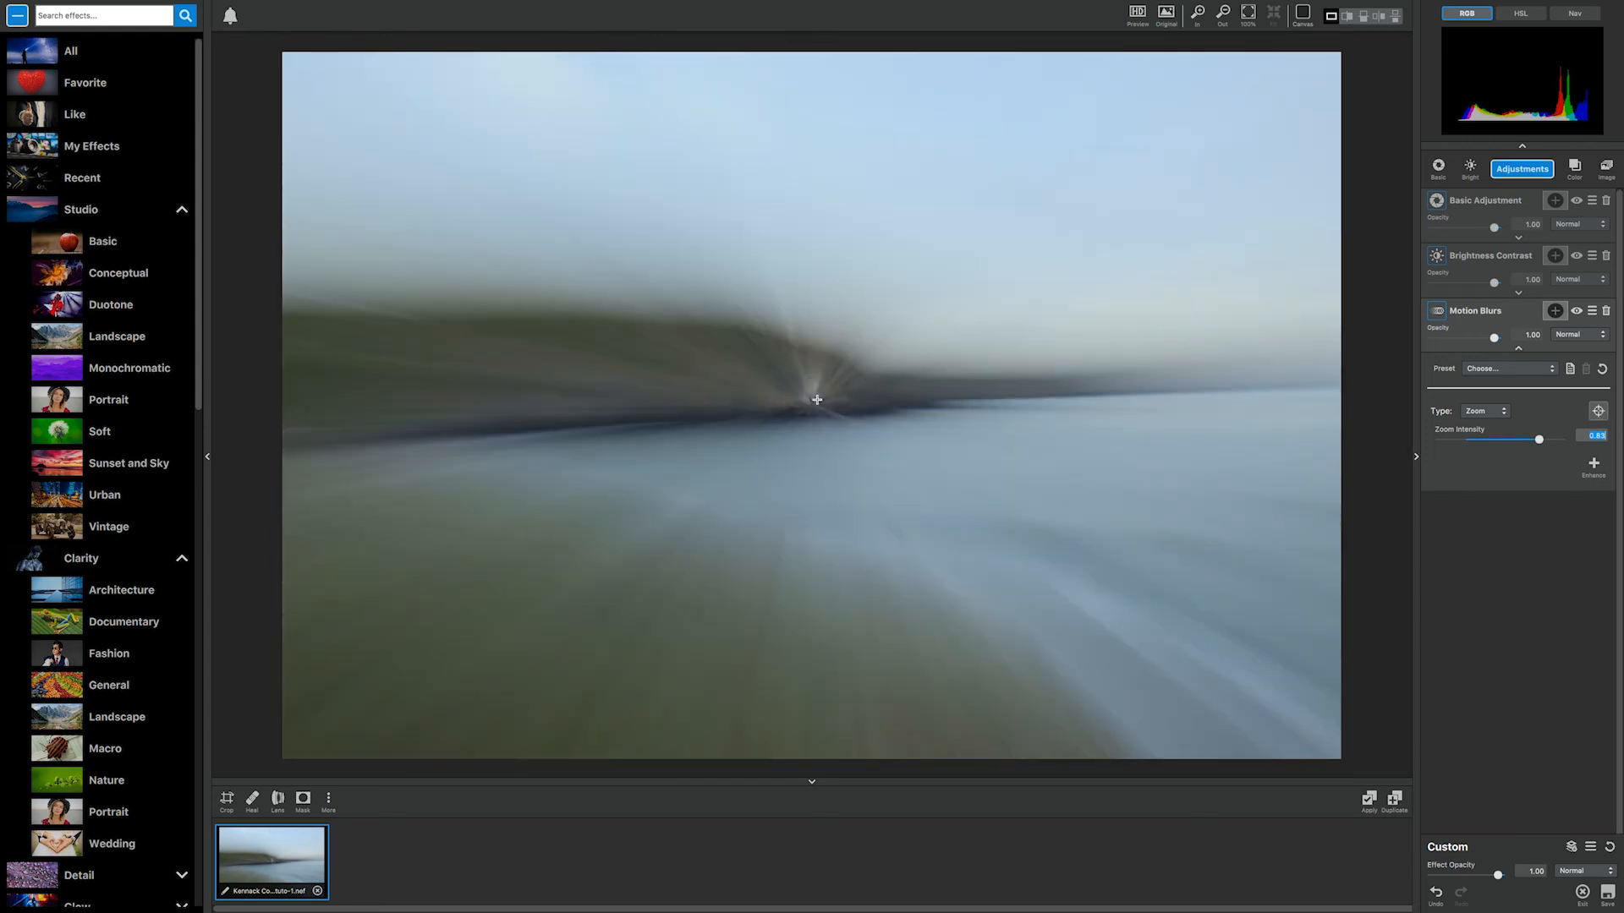
left_click(968, 390)
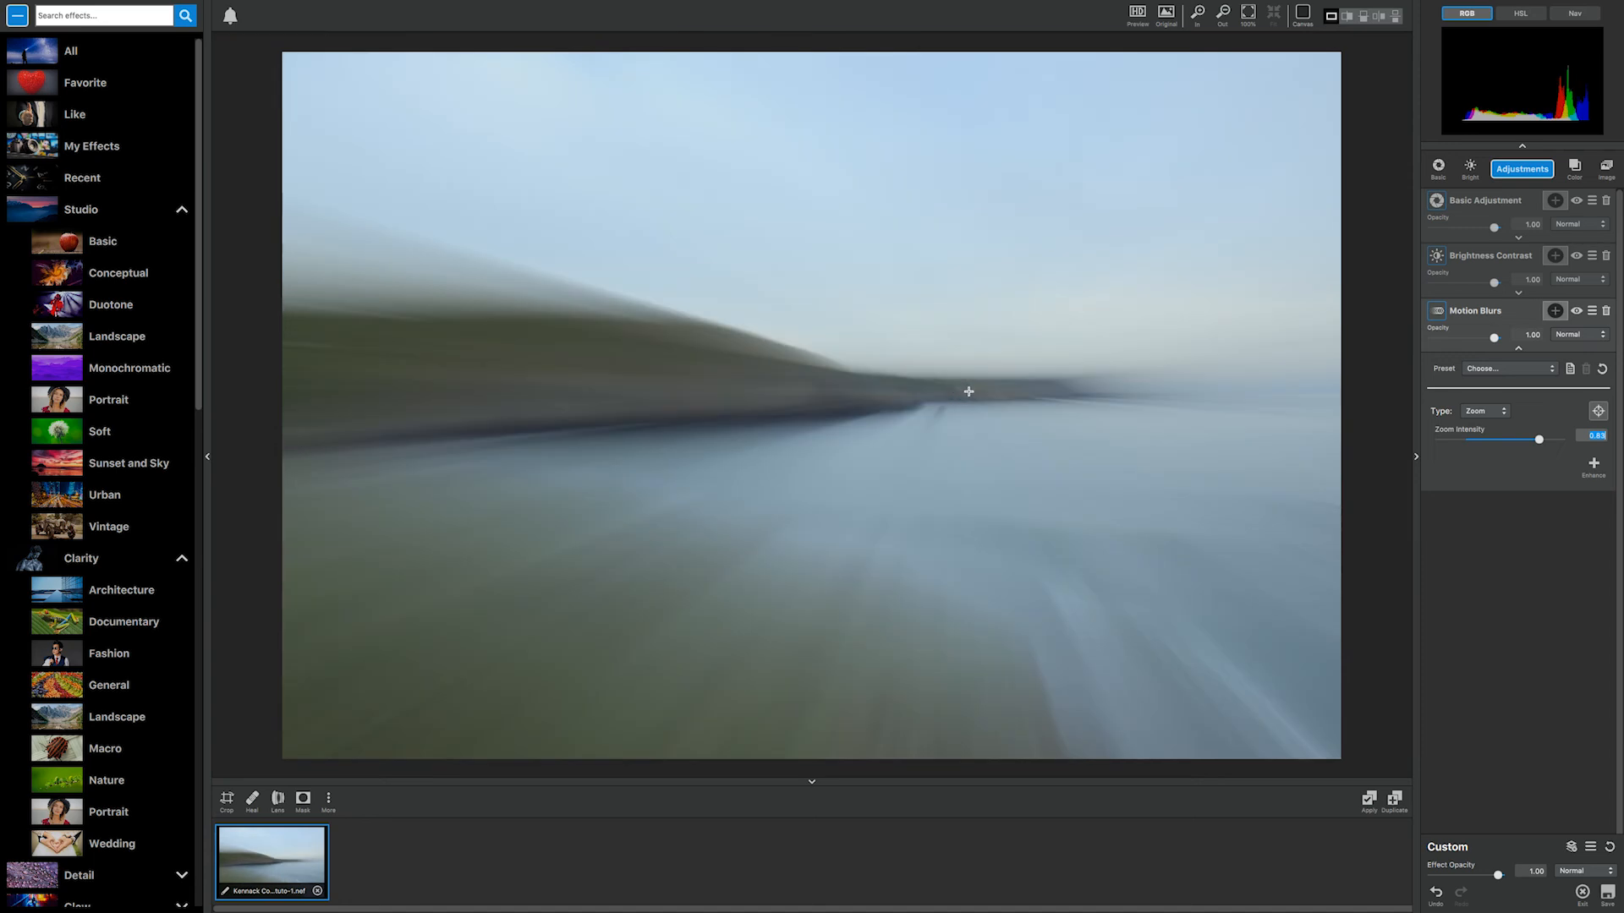
left_click(1039, 396)
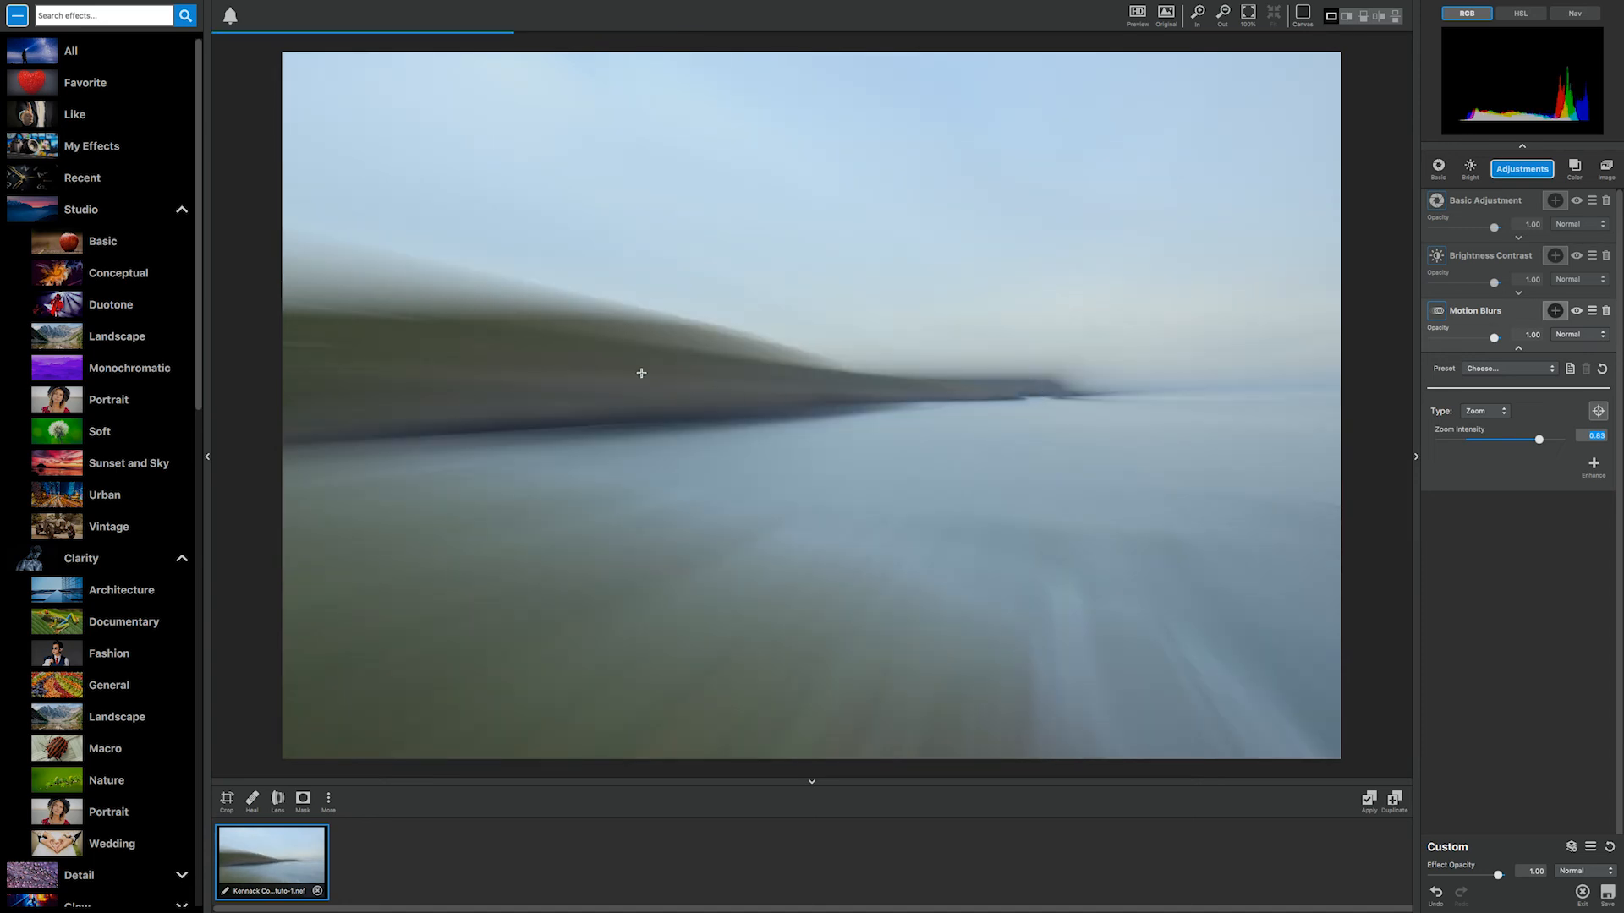
left_click(644, 375)
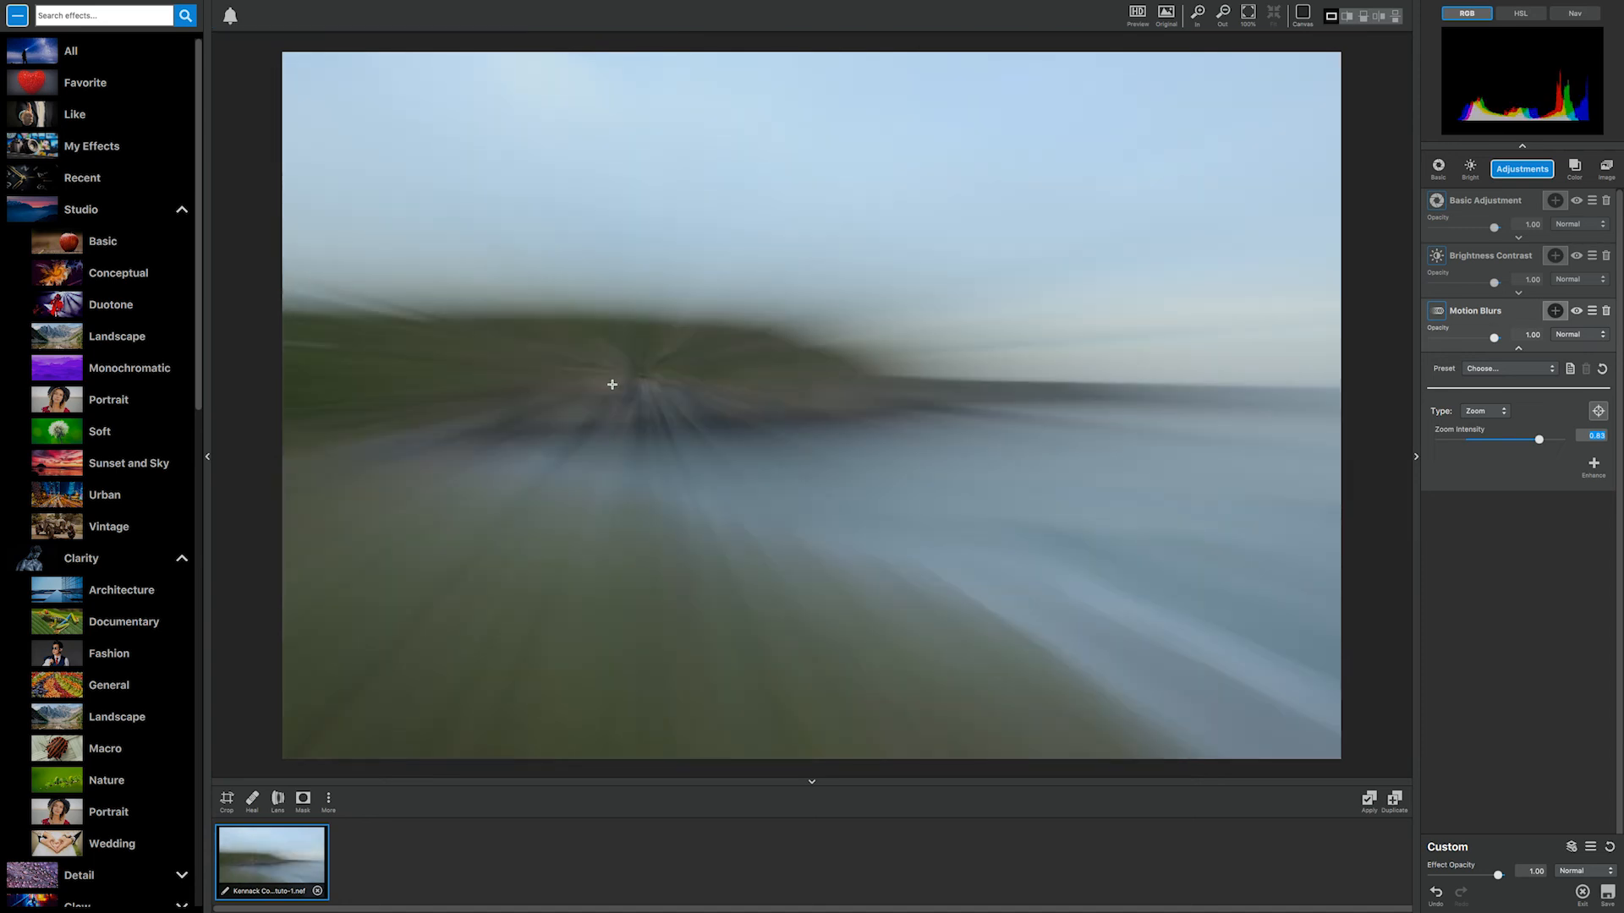
left_click(825, 369)
Step: Set the zoom intensity to 0.60, try the Motion Blurs opacity at 0.72 and reset the opacity to 1.00
mouse_move(1539, 441)
left_mouse_down()
mouse_move(1480, 439)
mouse_move(1513, 438)
left_mouse_up()
left_click_drag(1495, 342, 1478, 340)
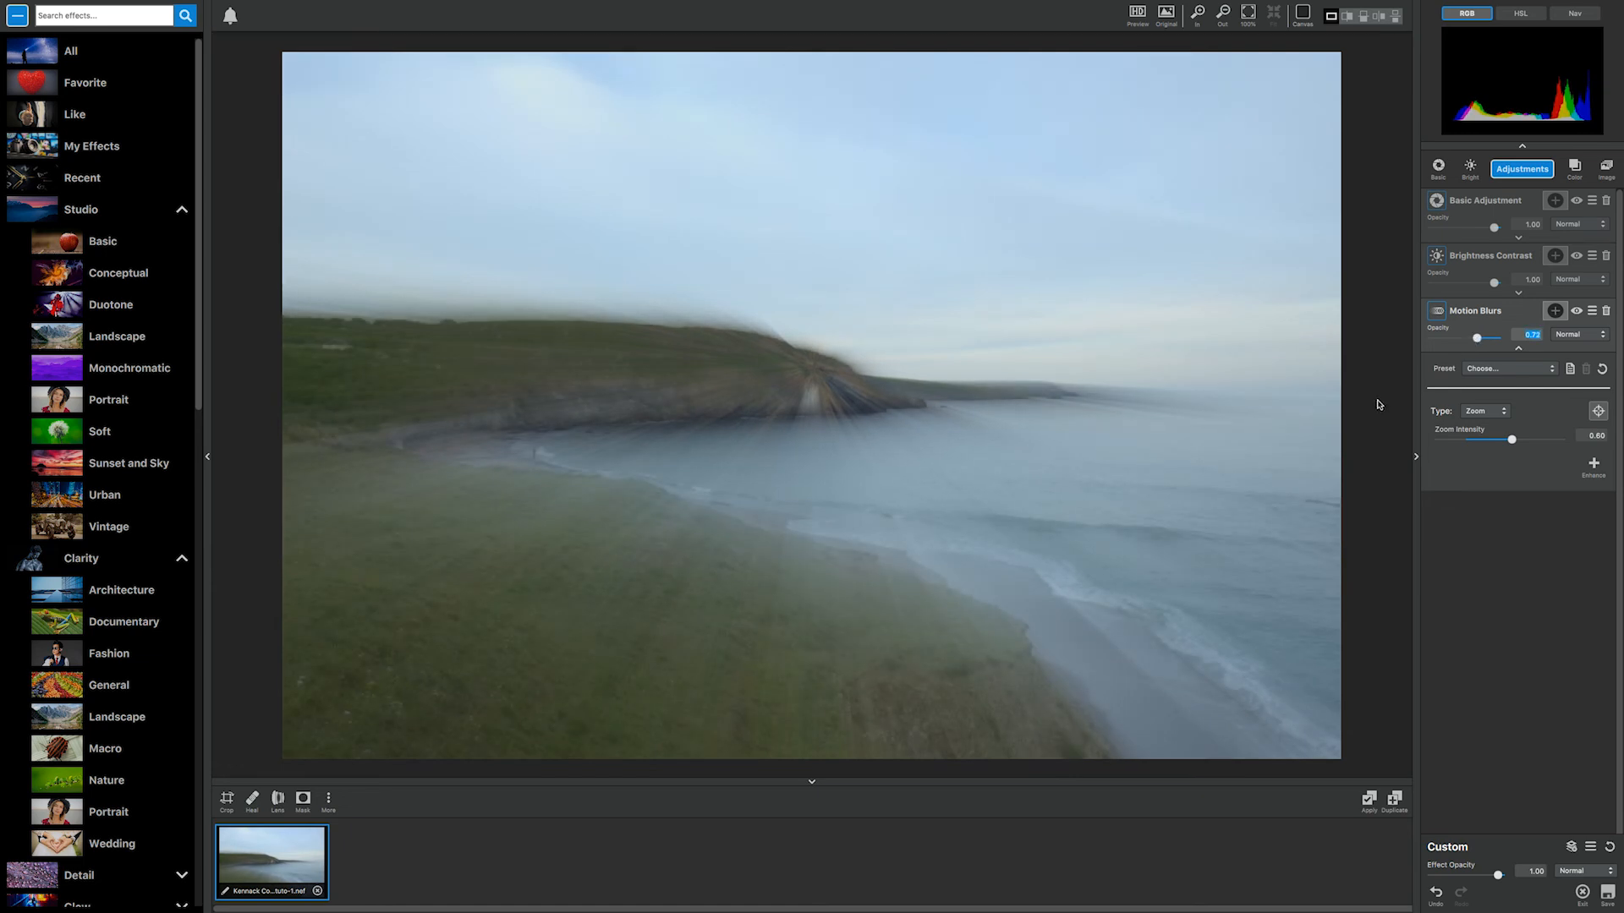
double_click(1477, 339)
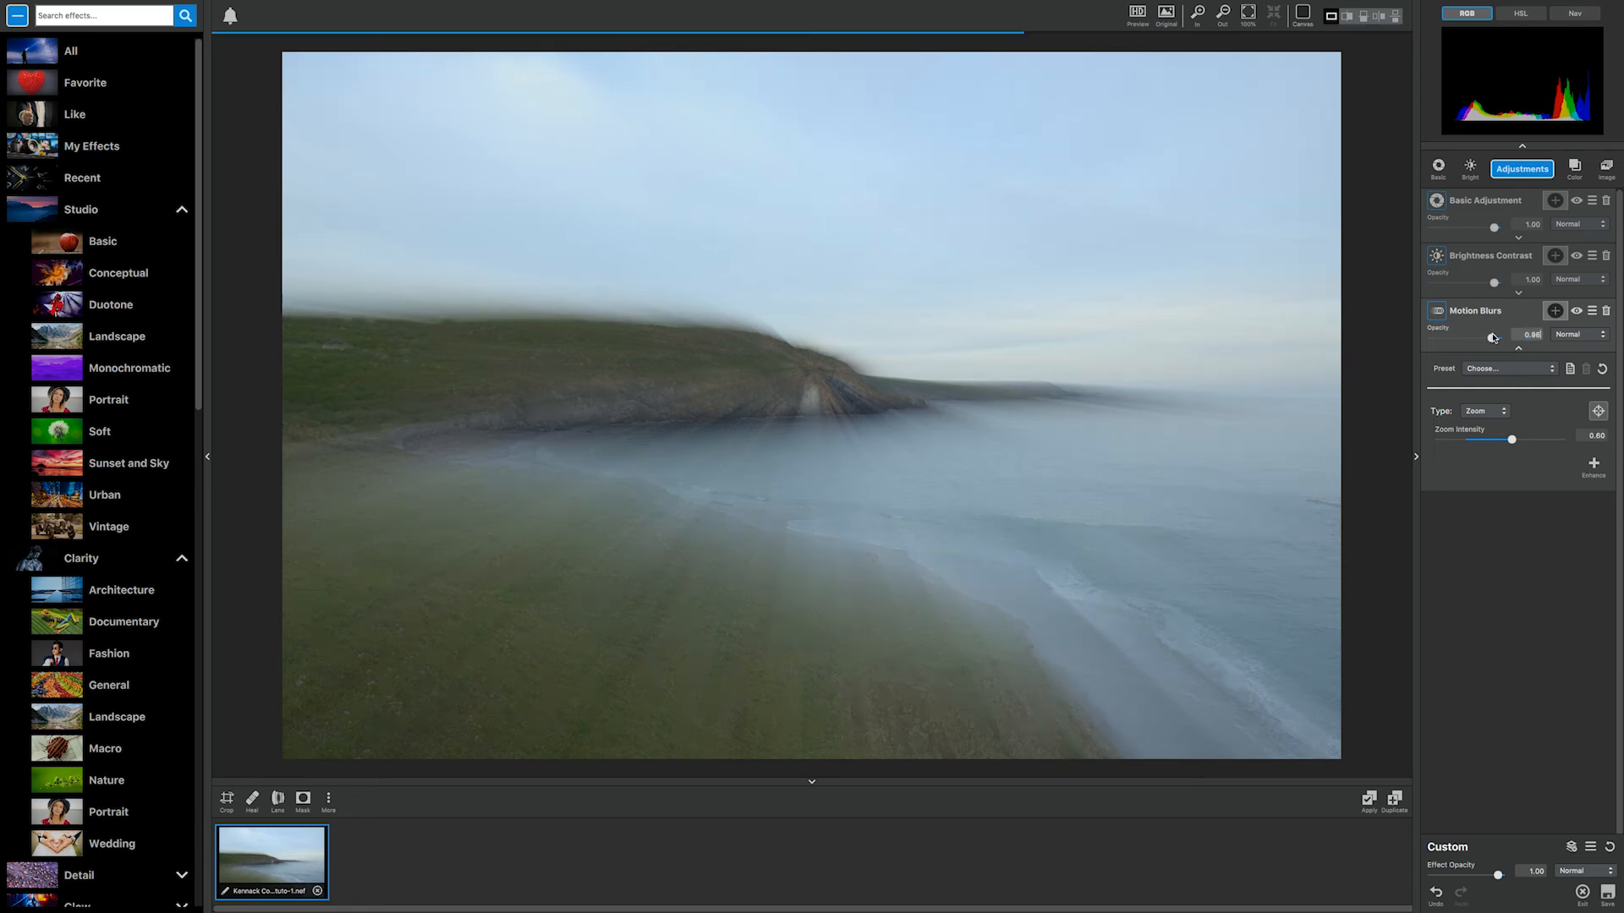
left_click(1512, 440)
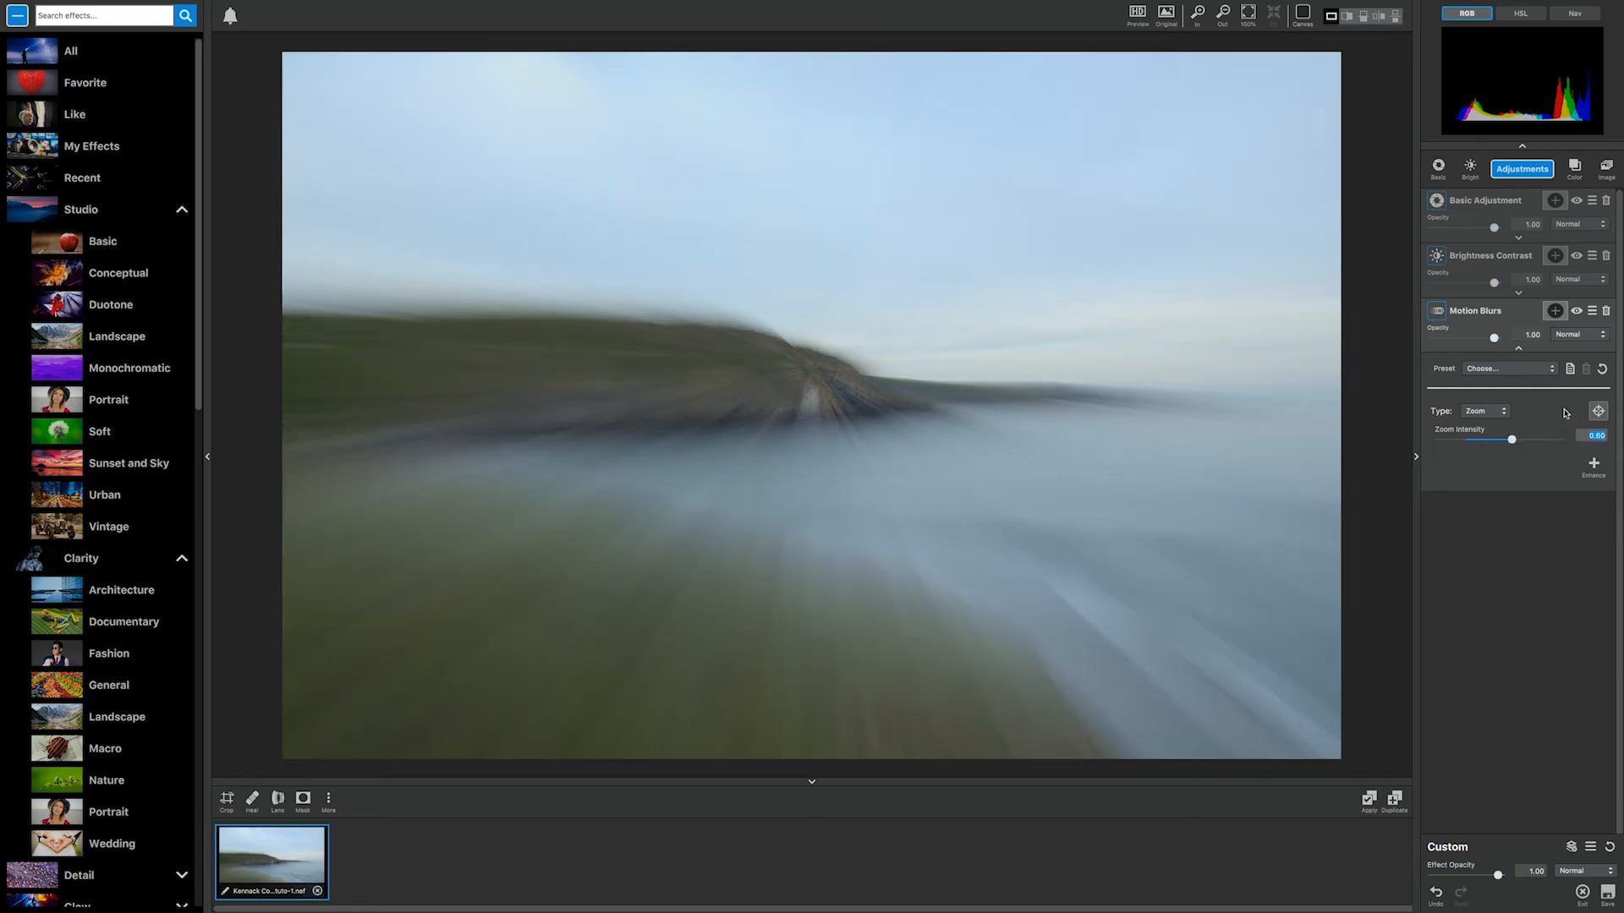
Step: Switch the blur type to Motion and try its direction arrow up toward the right, and in a short, steep upward-left direction
left_click(1497, 413)
left_click(1509, 435)
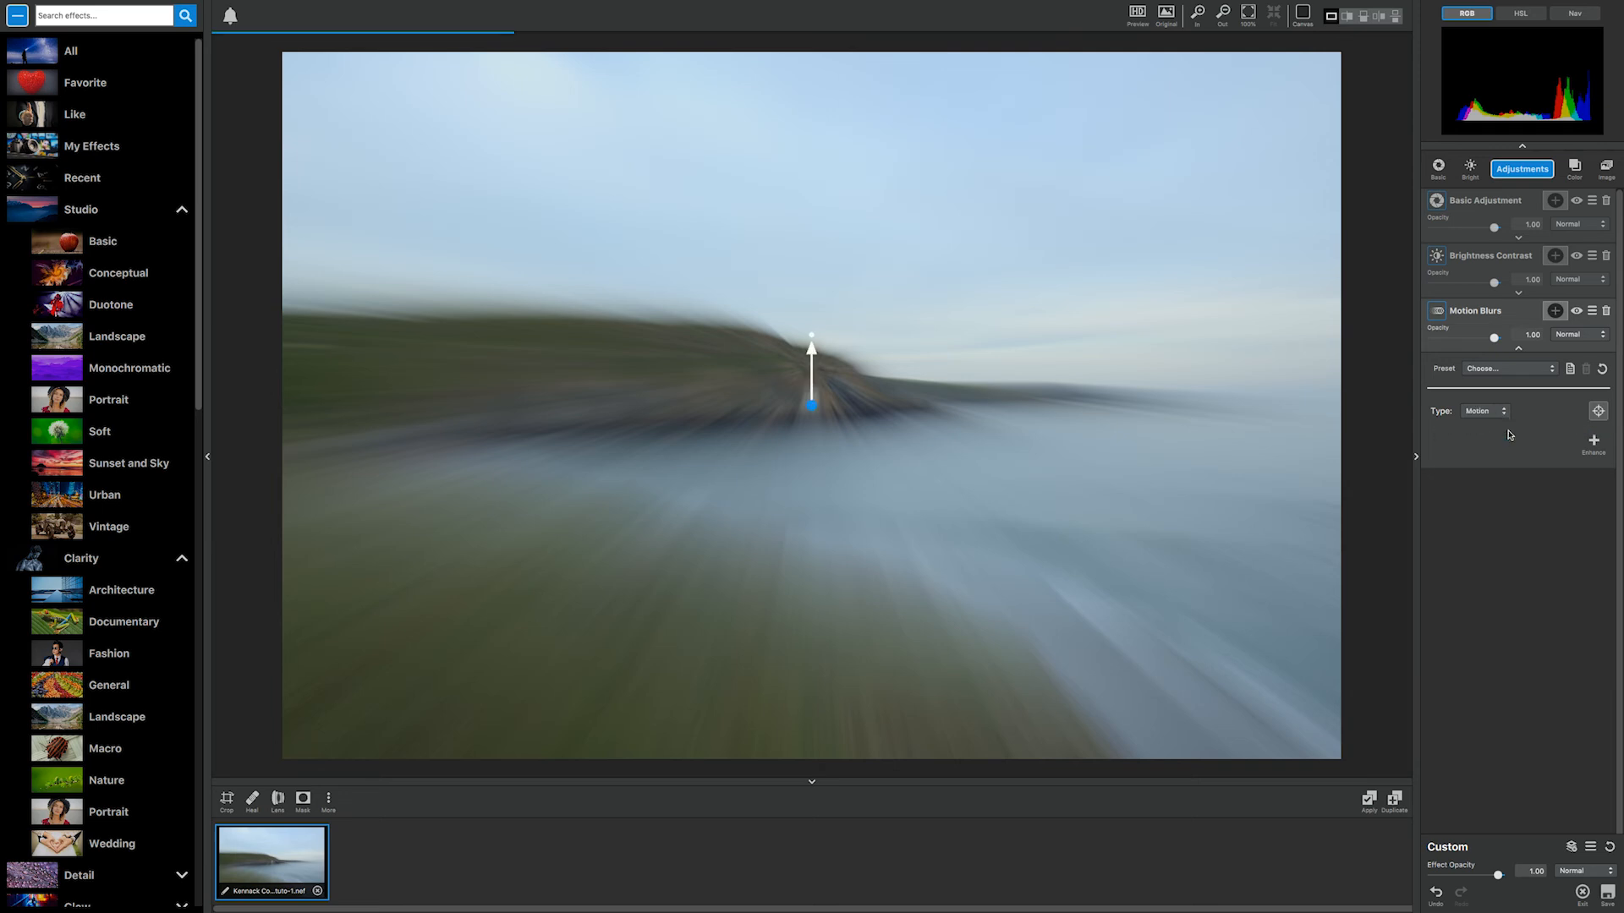
left_click_drag(813, 409, 1025, 338)
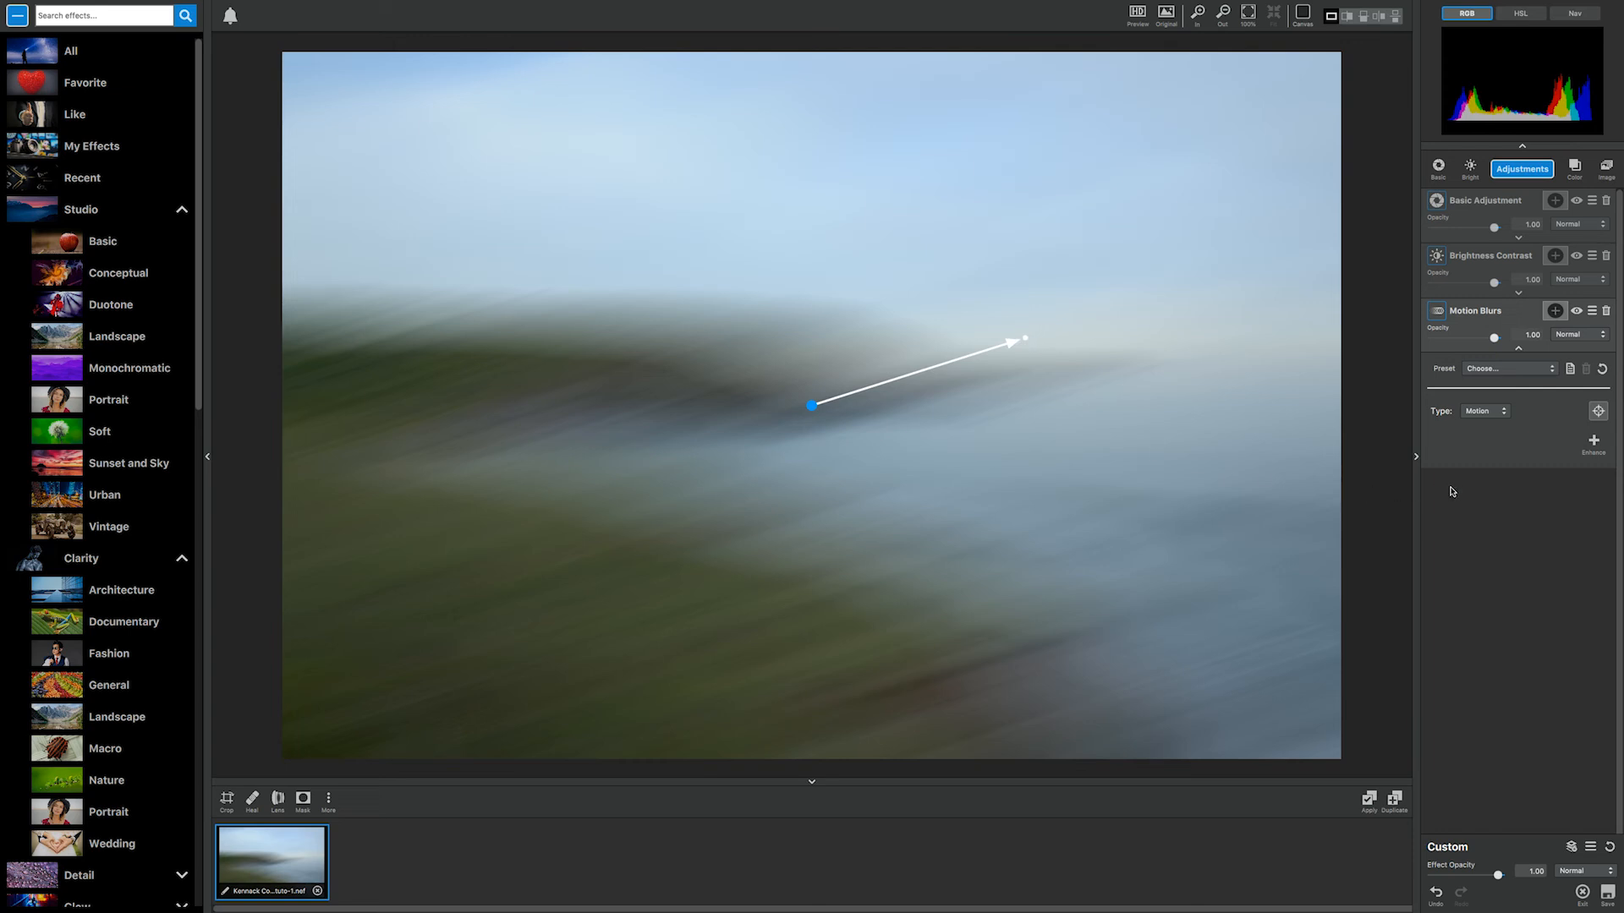
left_click_drag(1025, 339, 792, 332)
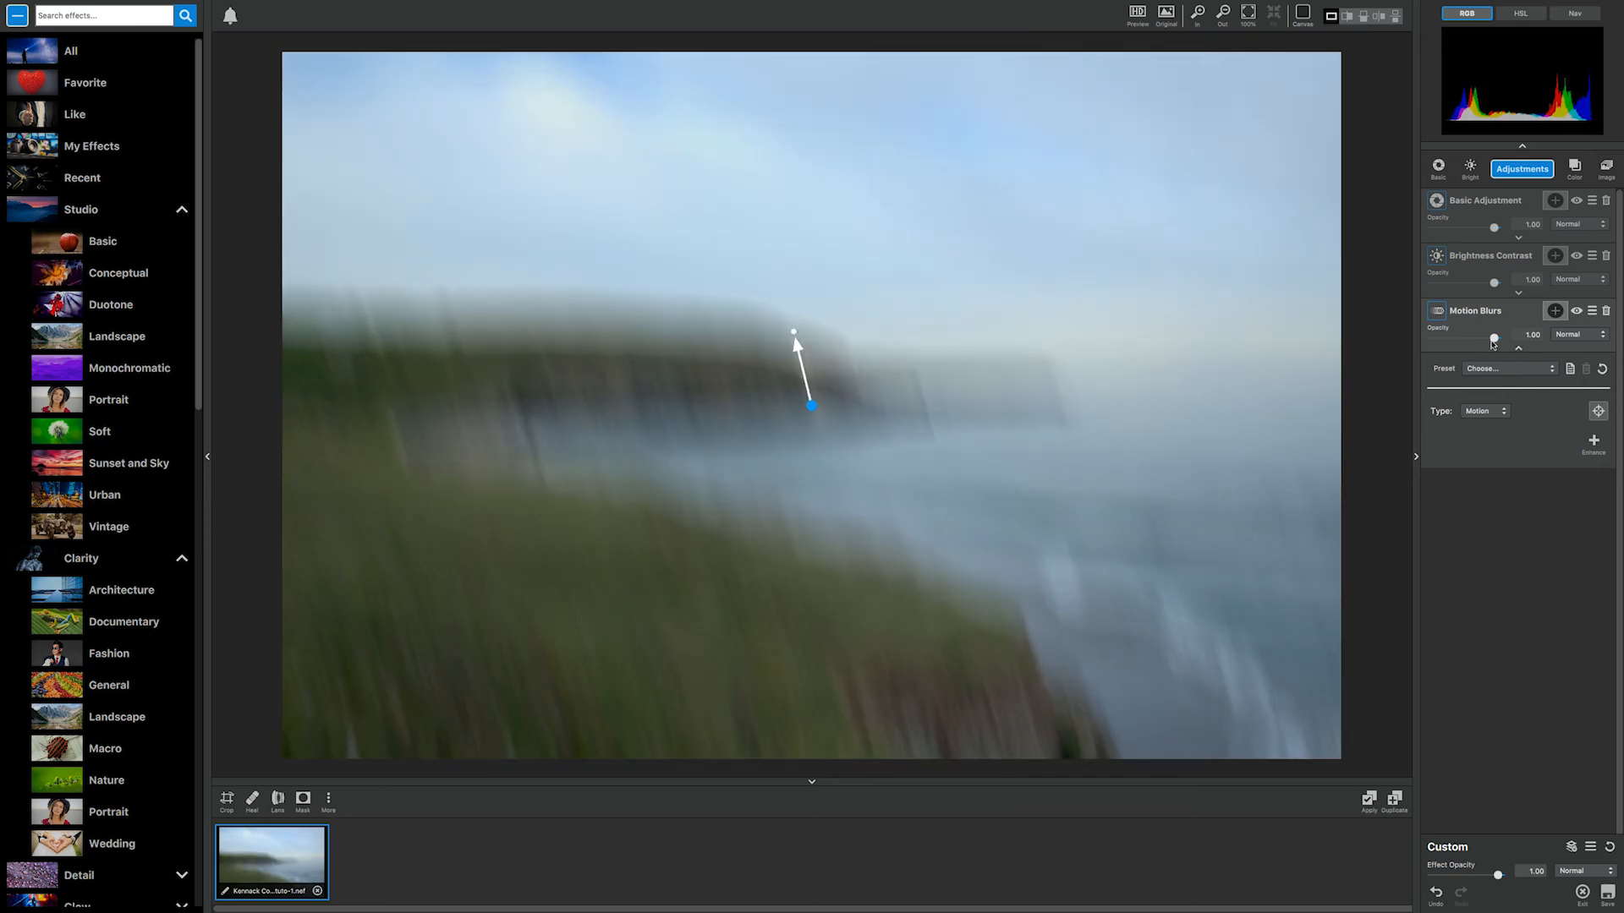
Step: Extend the motion direction arrow up-left across the headland and reduce the Motion Blurs opacity to 0.76
left_click(1597, 414)
left_click(1598, 412)
left_click_drag(813, 411, 615, 323)
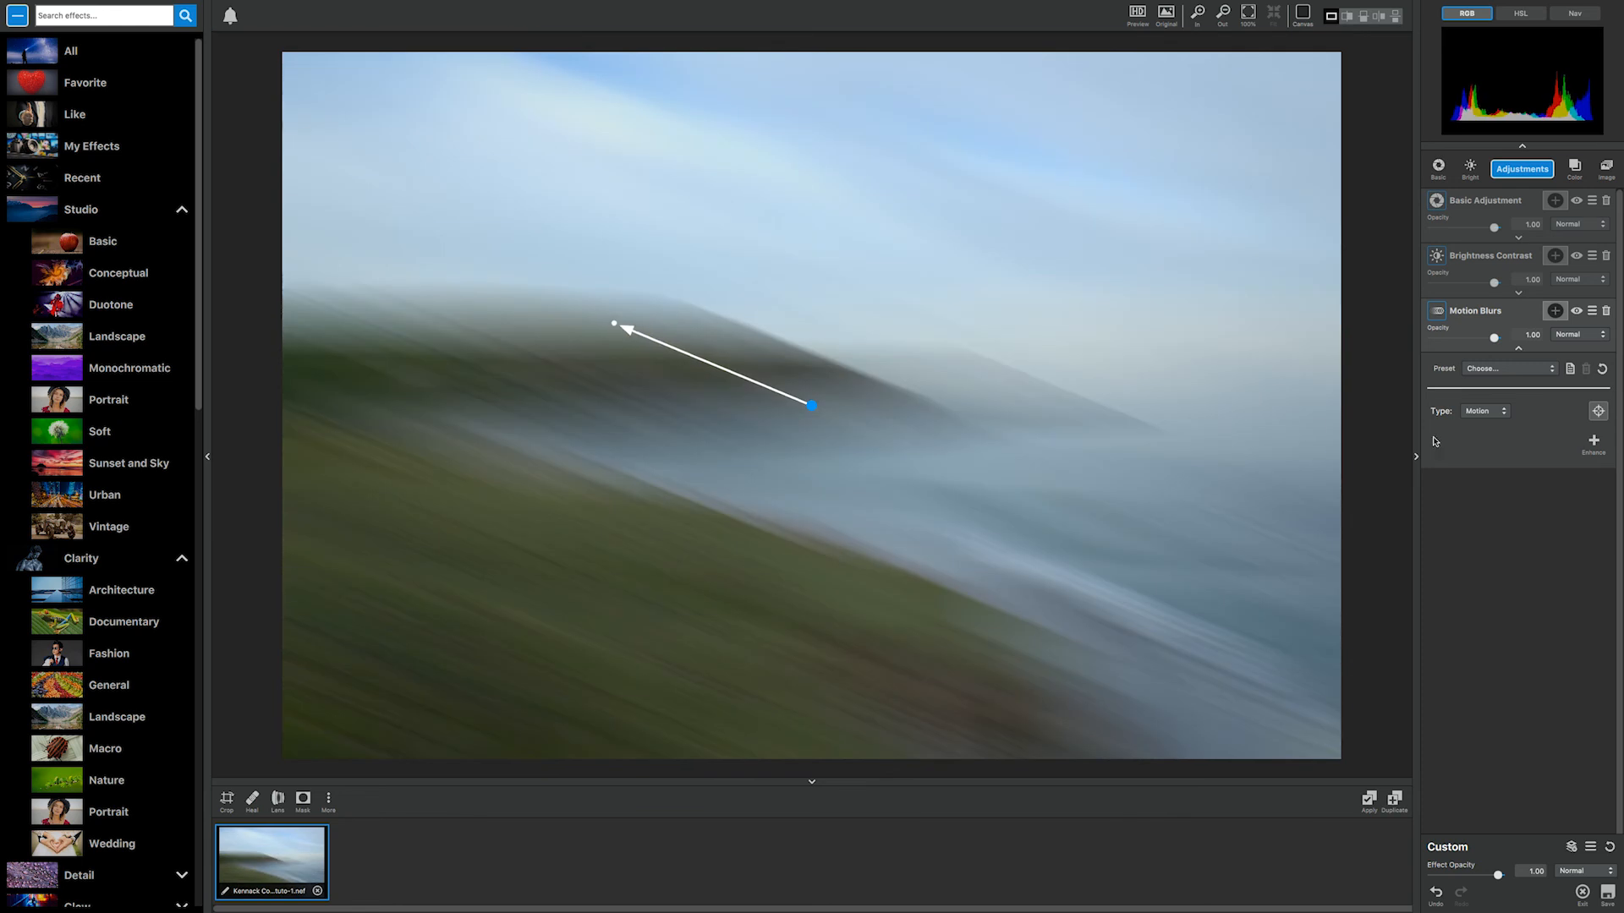
left_click_drag(1487, 336, 1479, 339)
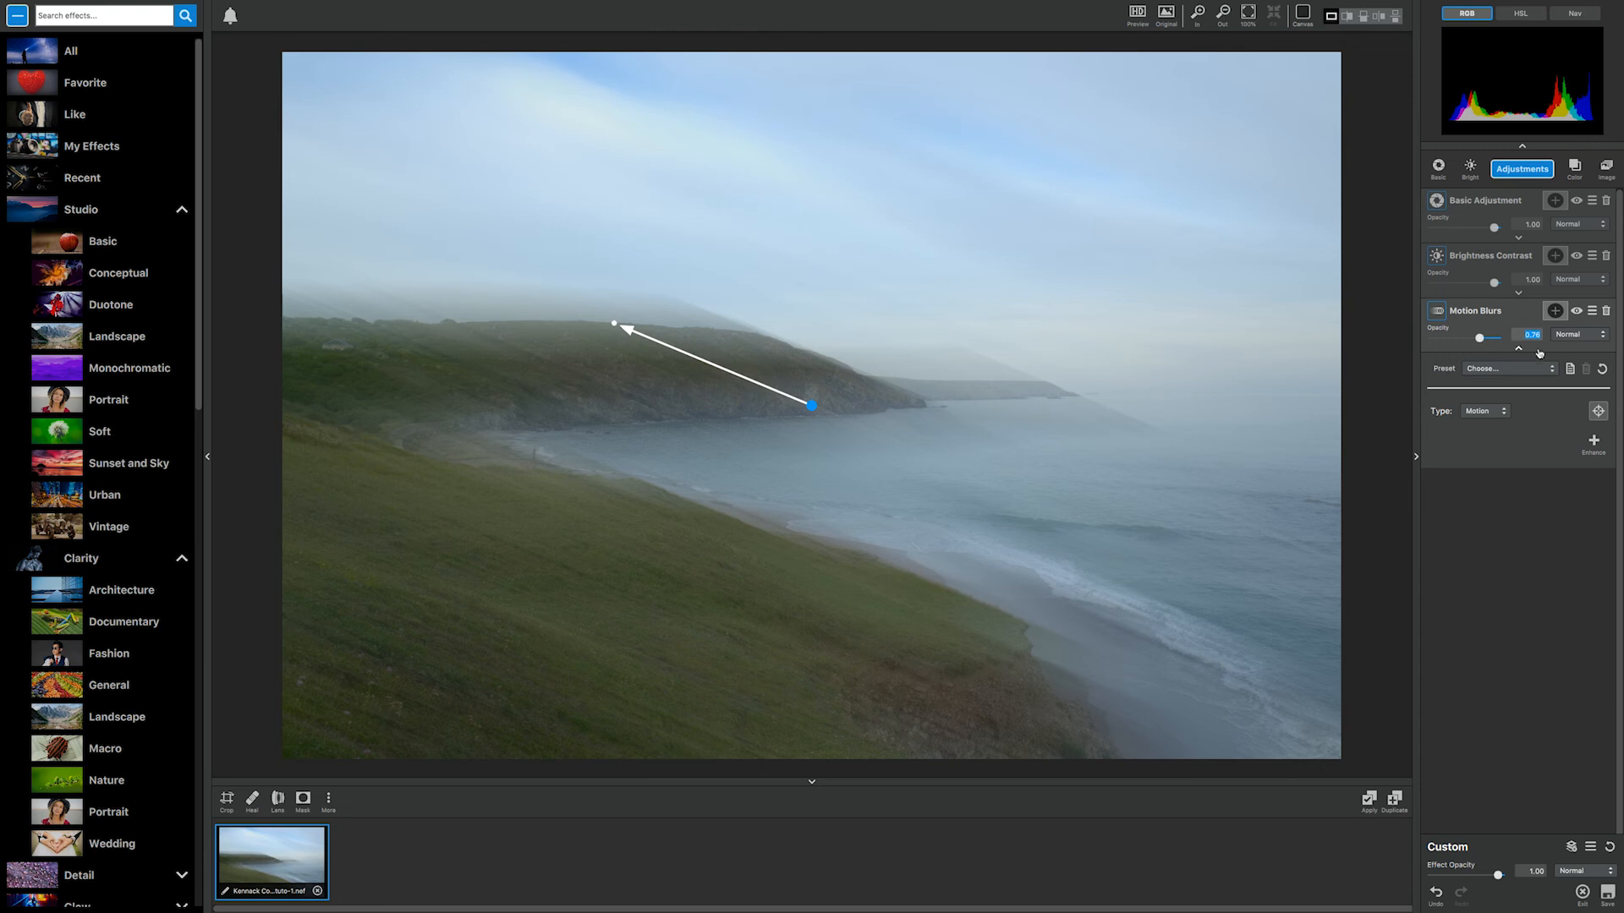
Step: Switch the blur type to Swirl, try a slight negative swirl angle, and set the angle to 0.18 at opacity 1.00
left_click(1506, 412)
left_click(1518, 446)
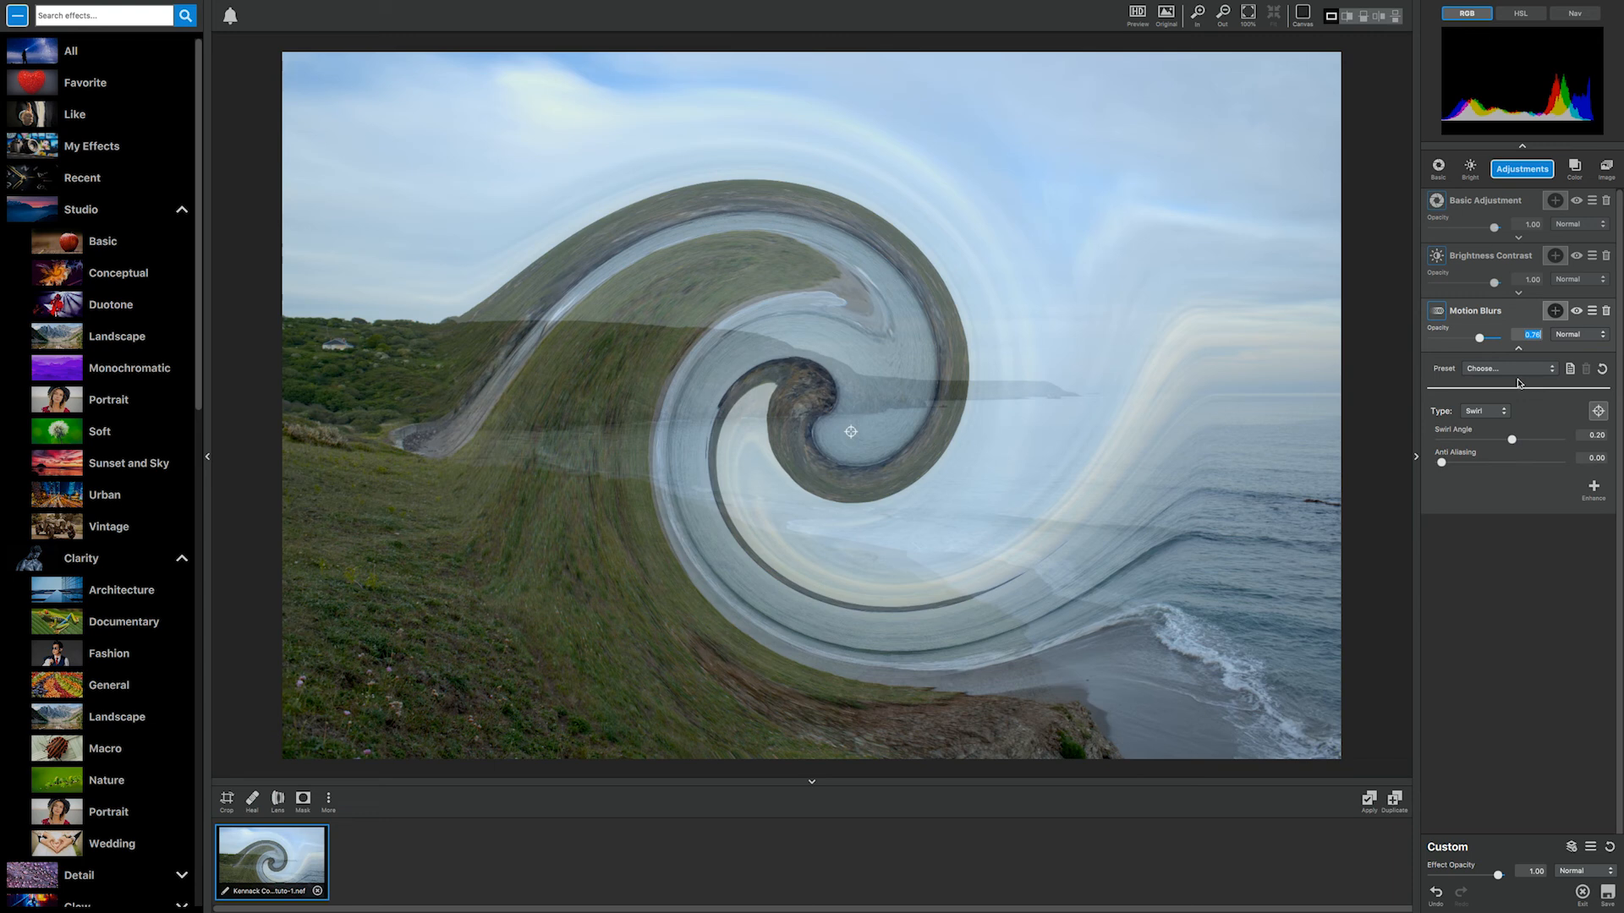
left_click_drag(1514, 441, 1499, 441)
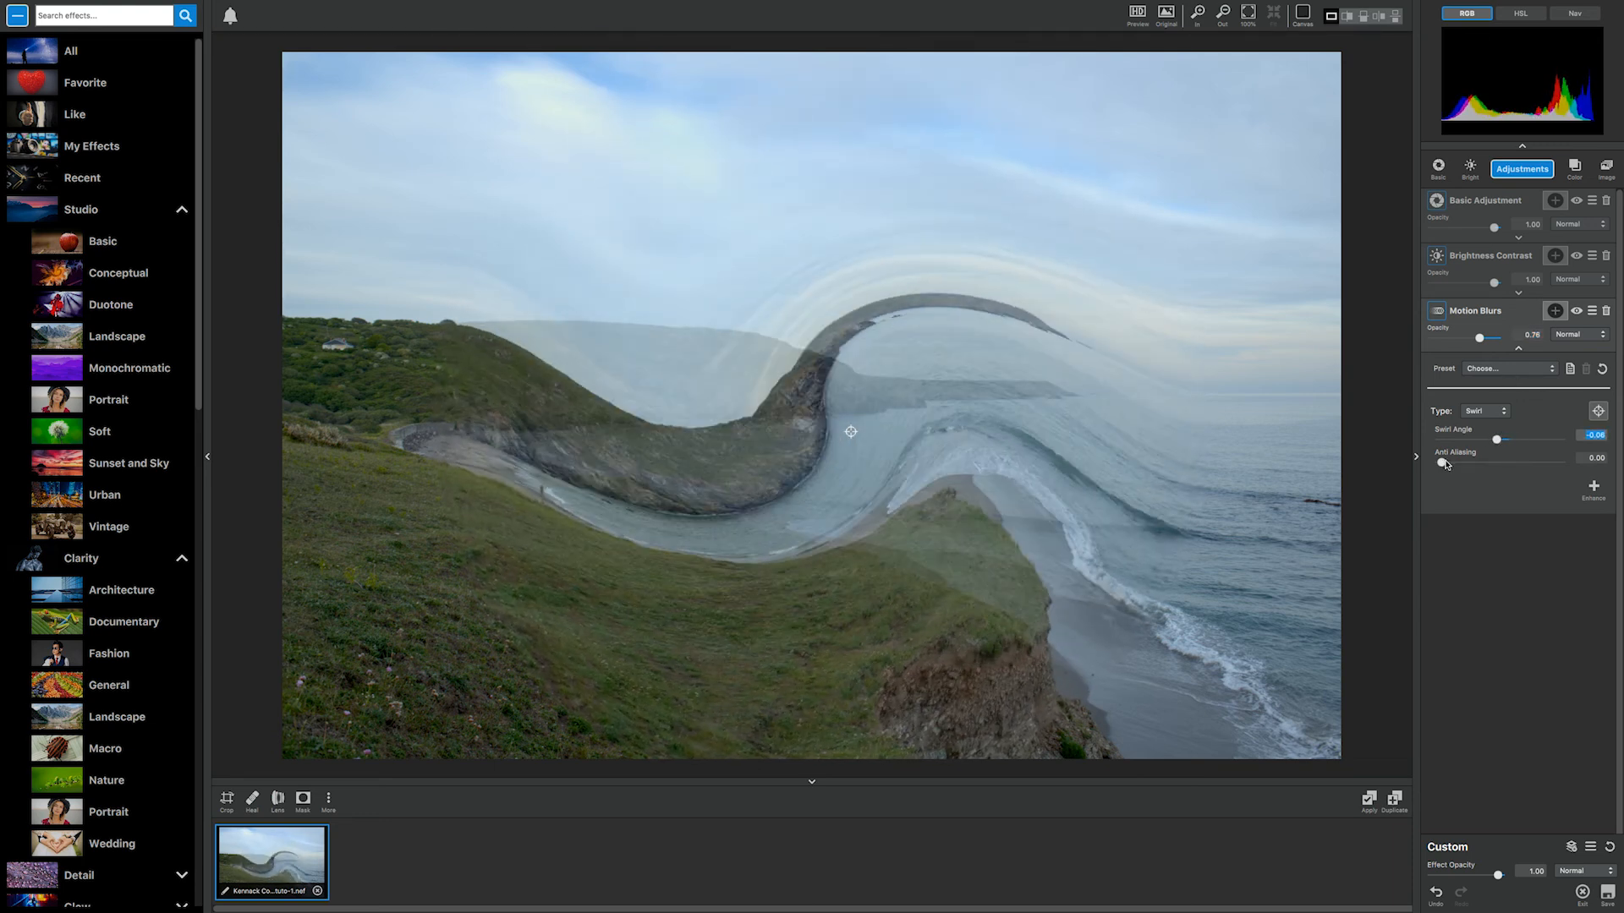
left_click_drag(1481, 339, 1512, 433)
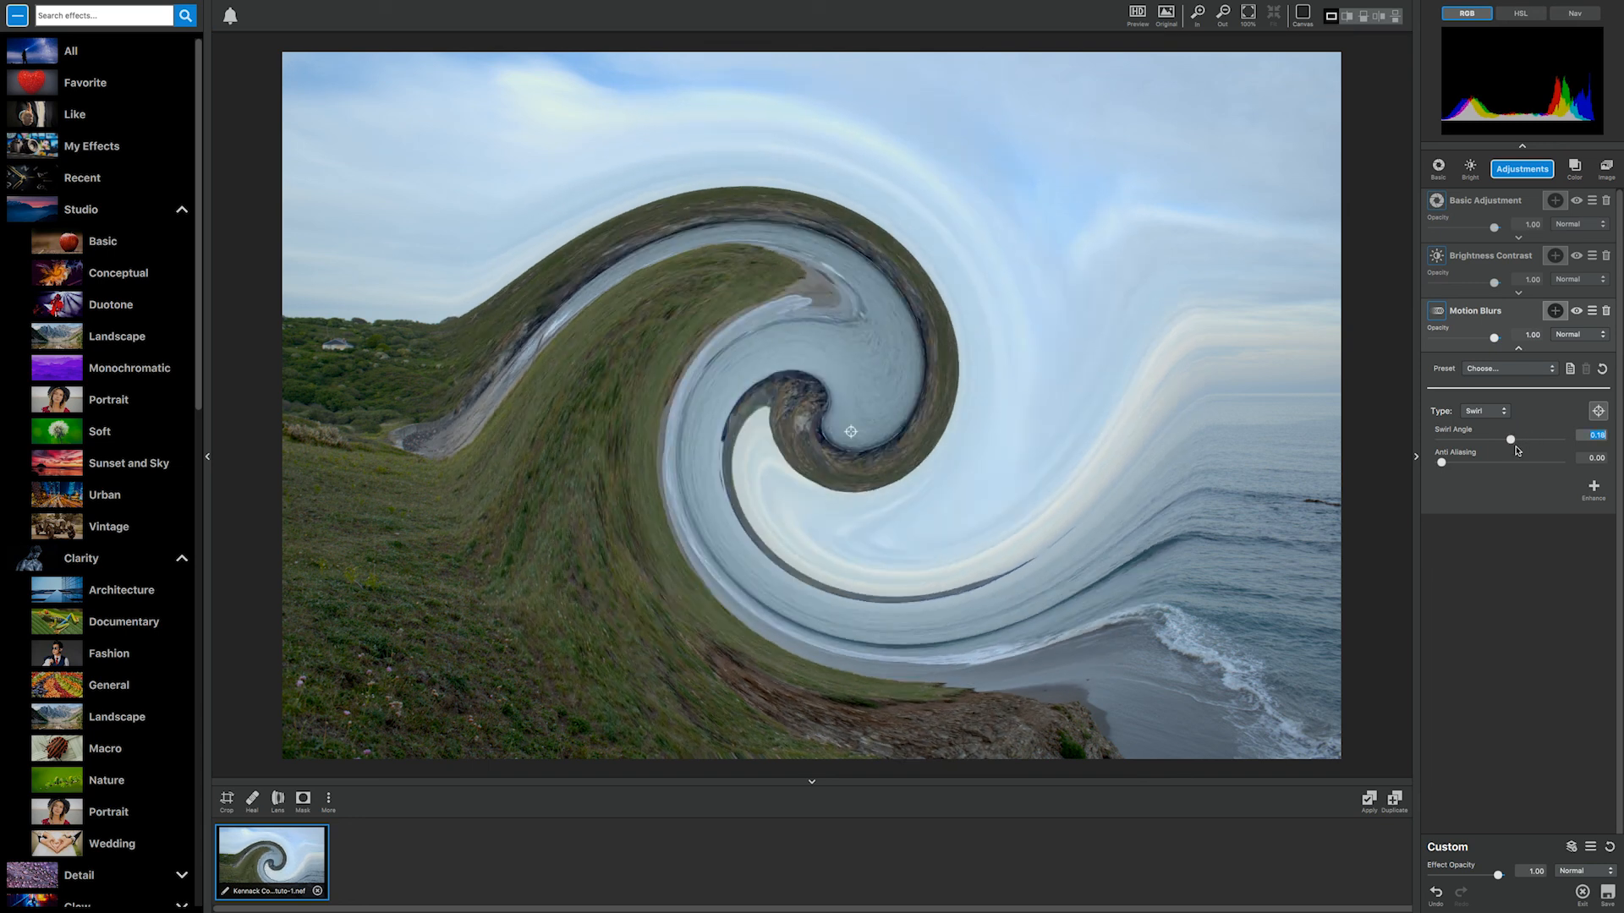
Step: Set the swirl's anti aliasing to 0.64, move its center into the sky over the sea, and shrink its radius
left_click(1443, 461)
left_click_drag(1441, 462, 1516, 463)
left_click_drag(859, 433, 1247, 271)
left_click_drag(267, 268, 701, 268)
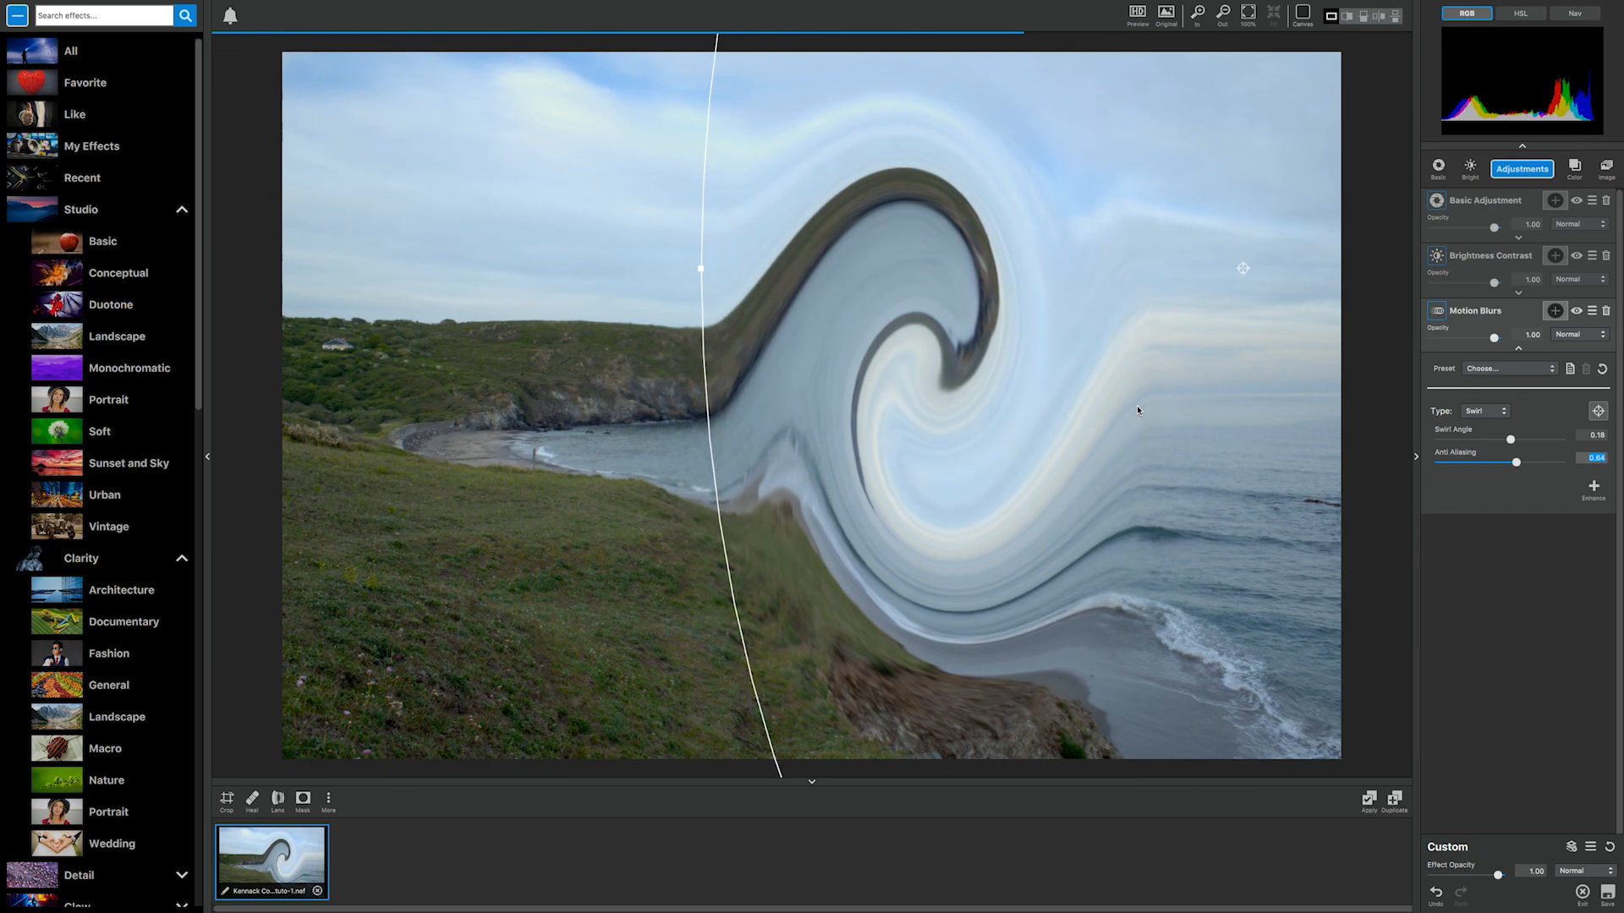
Step: Move the swirl center to the sea below the headland's tip, widen its radius beyond the photo's edge, and set the swirl angle to -0.02
left_click_drag(1243, 268, 1018, 430)
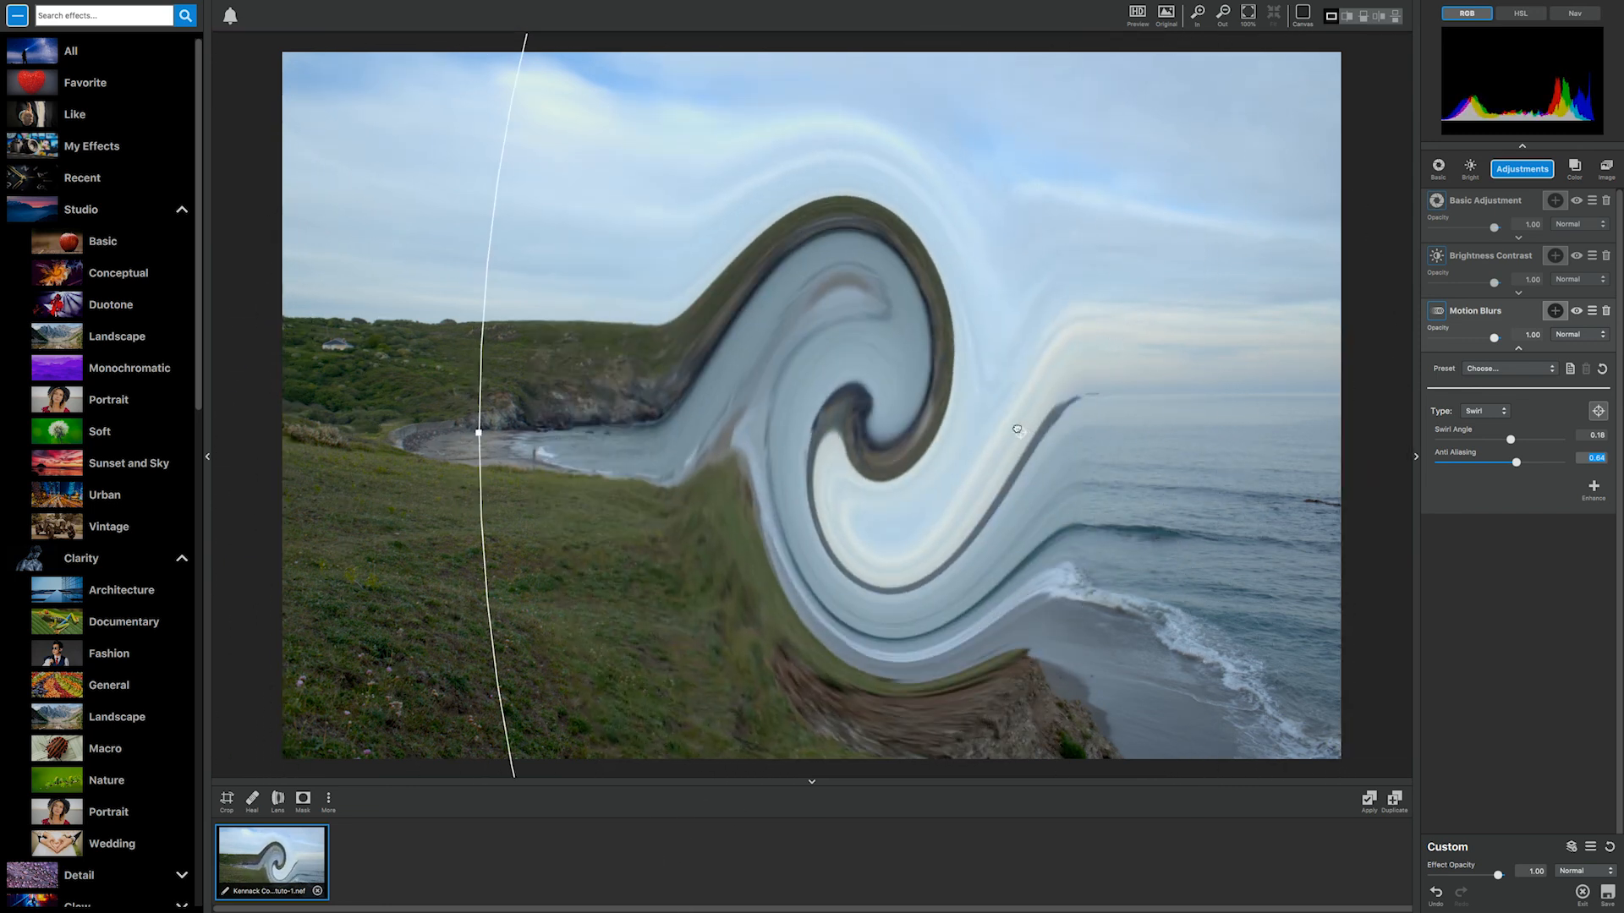
left_click_drag(478, 432, 270, 432)
left_click_drag(1514, 443, 1501, 440)
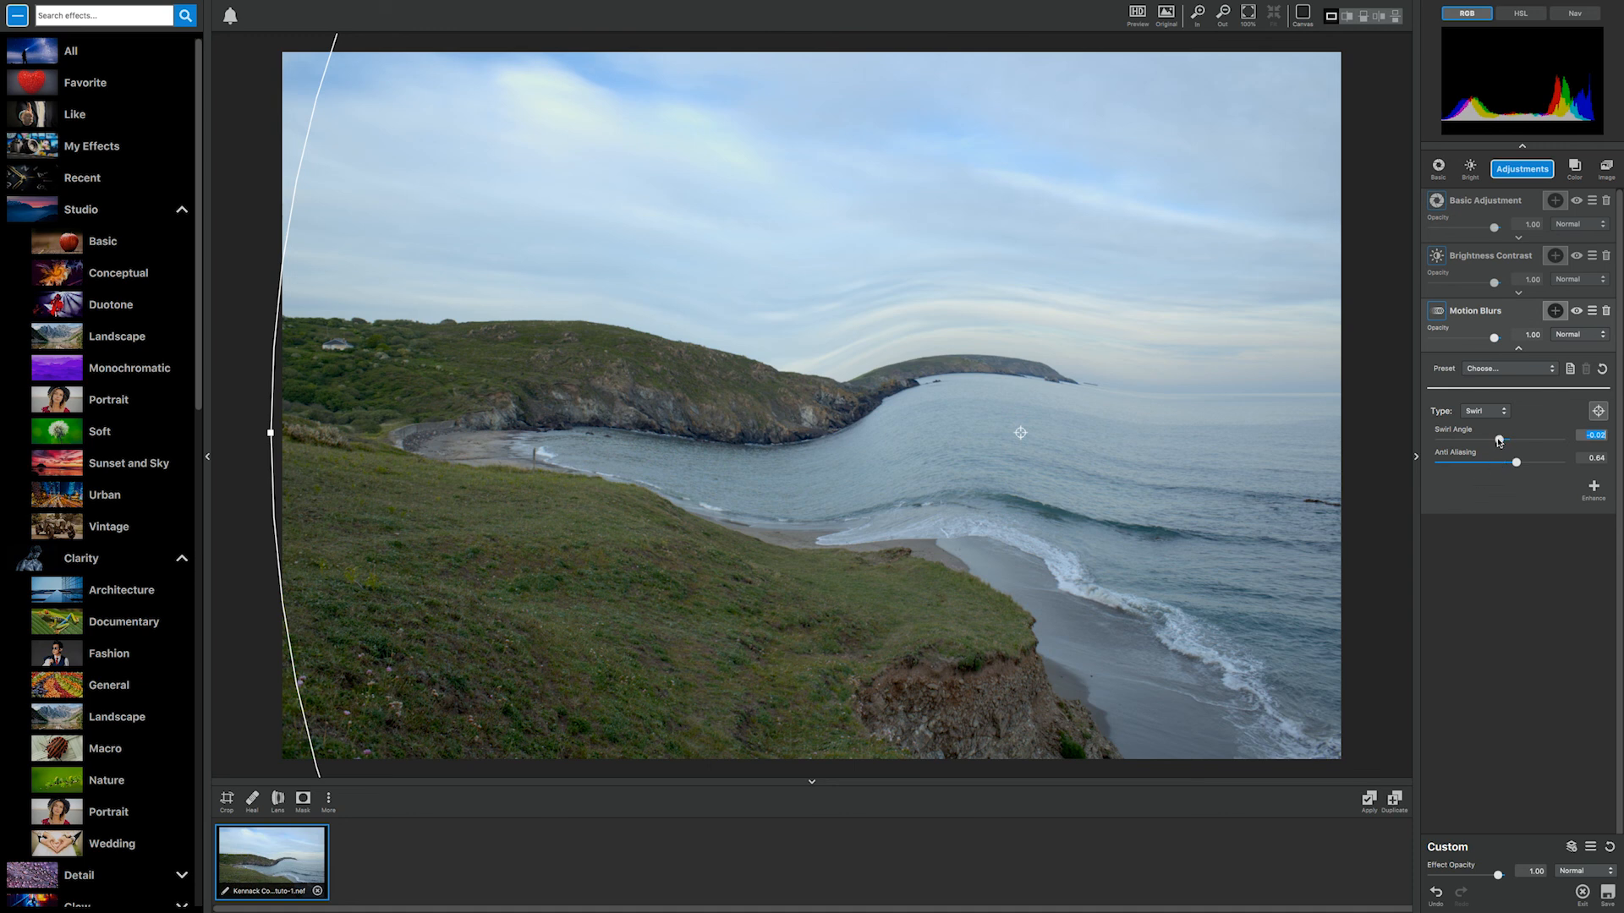
Step: Switch the blur type to Spin with spin angle 0.67 and inner circle clarity 0.42, trying a reduced opacity before restoring 1.00
left_click(1504, 413)
left_click(1523, 461)
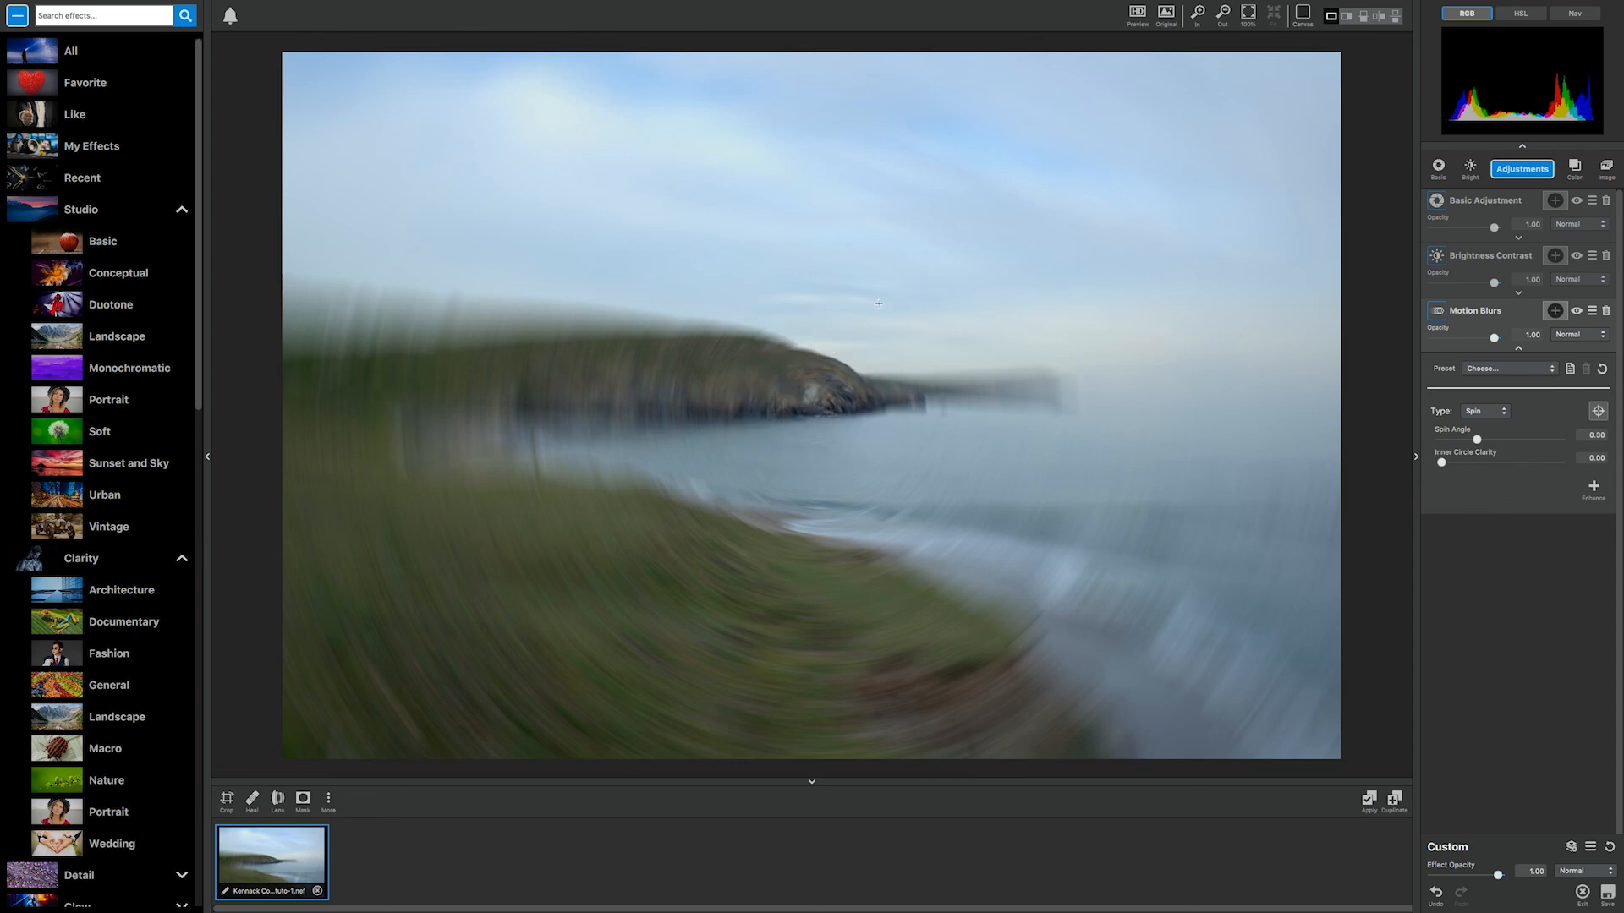
mouse_move(1477, 442)
left_mouse_down()
mouse_move(1521, 446)
mouse_move(1444, 463)
mouse_move(1493, 465)
left_mouse_up()
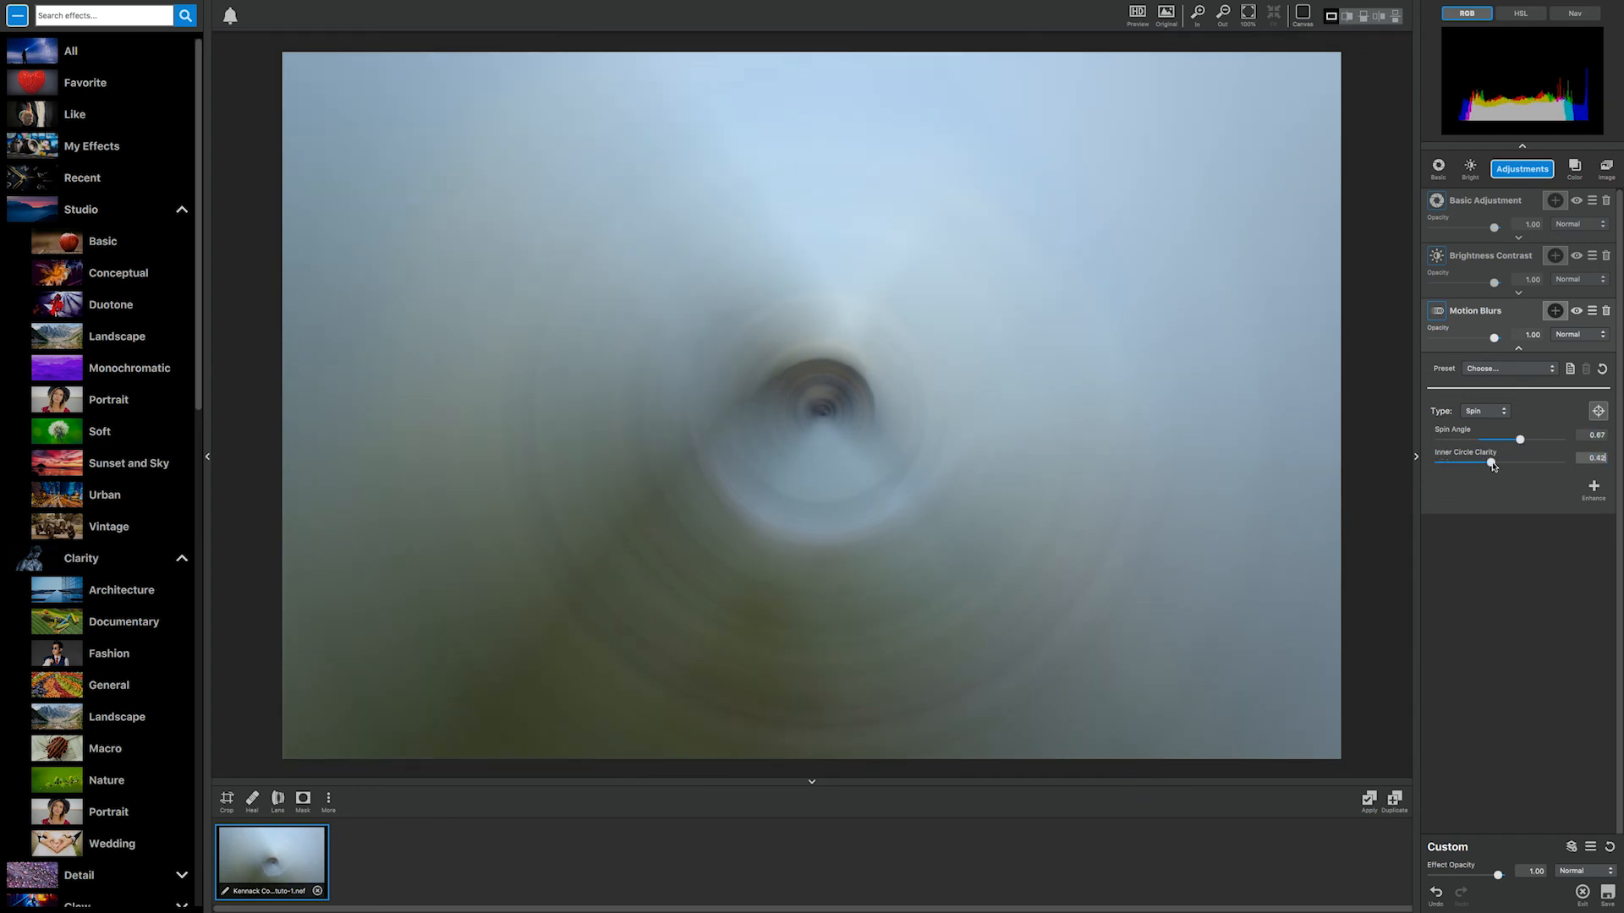
left_click_drag(1494, 342, 1479, 340)
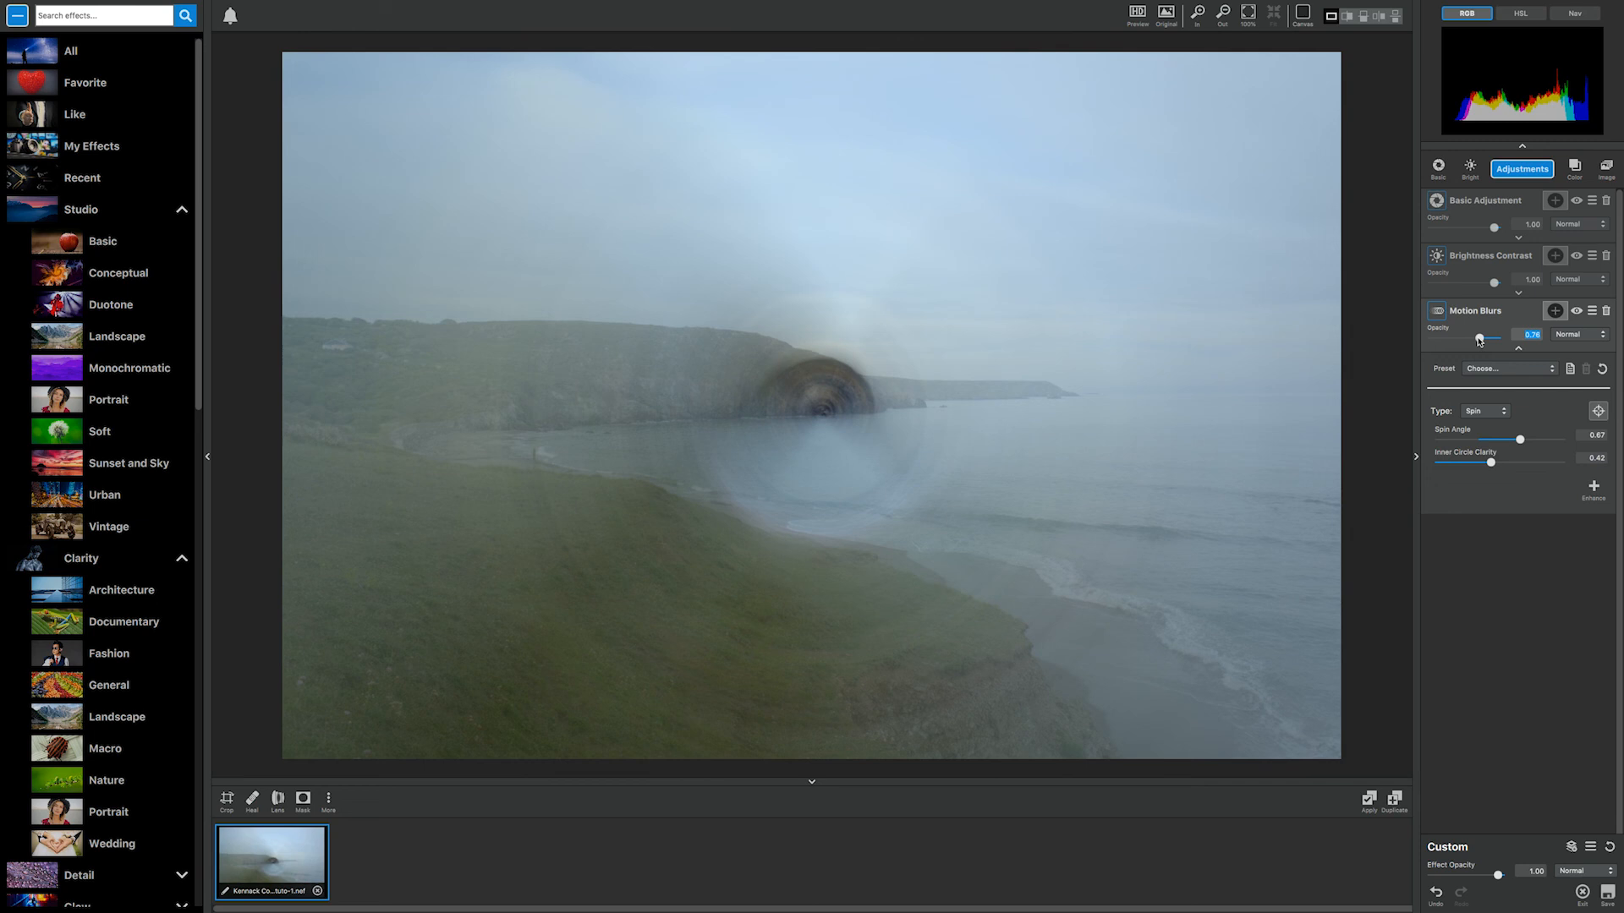
mouse_move(1479, 340)
left_mouse_down()
mouse_move(1464, 341)
mouse_move(1483, 338)
left_mouse_up()
left_click(1500, 339)
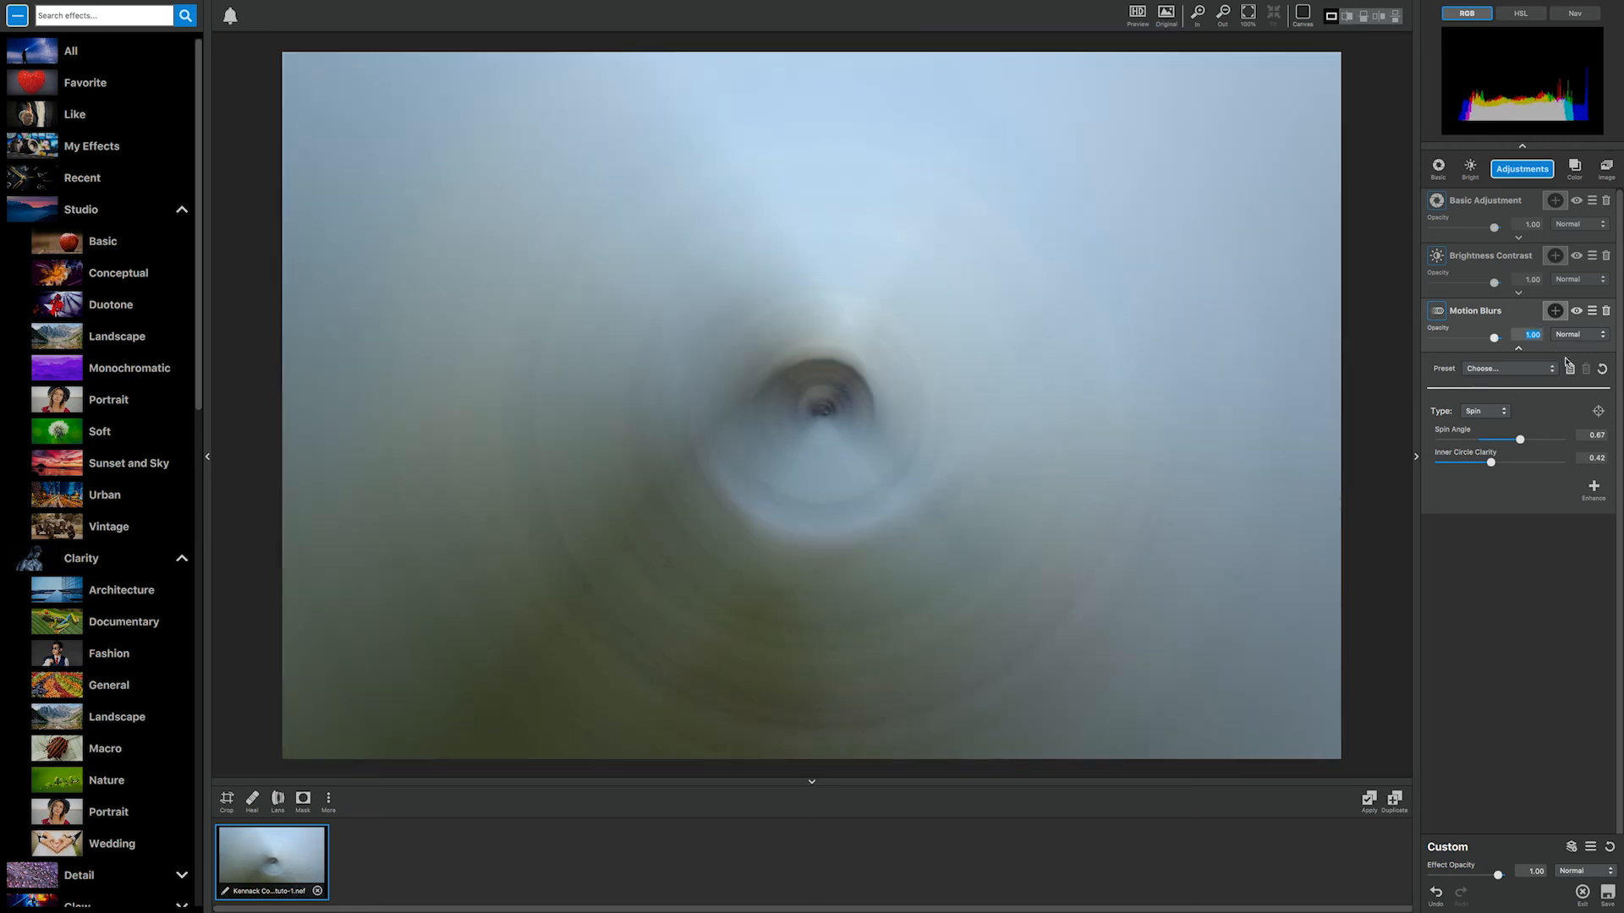
Step: Move the spin center onto the top of the headland, and set the spin angle to 0.29 and inner circle clarity to 1.00
left_click(1598, 412)
mouse_move(810, 422)
left_mouse_down()
mouse_move(939, 385)
mouse_move(983, 391)
mouse_move(707, 489)
mouse_move(645, 428)
mouse_move(622, 326)
left_mouse_up()
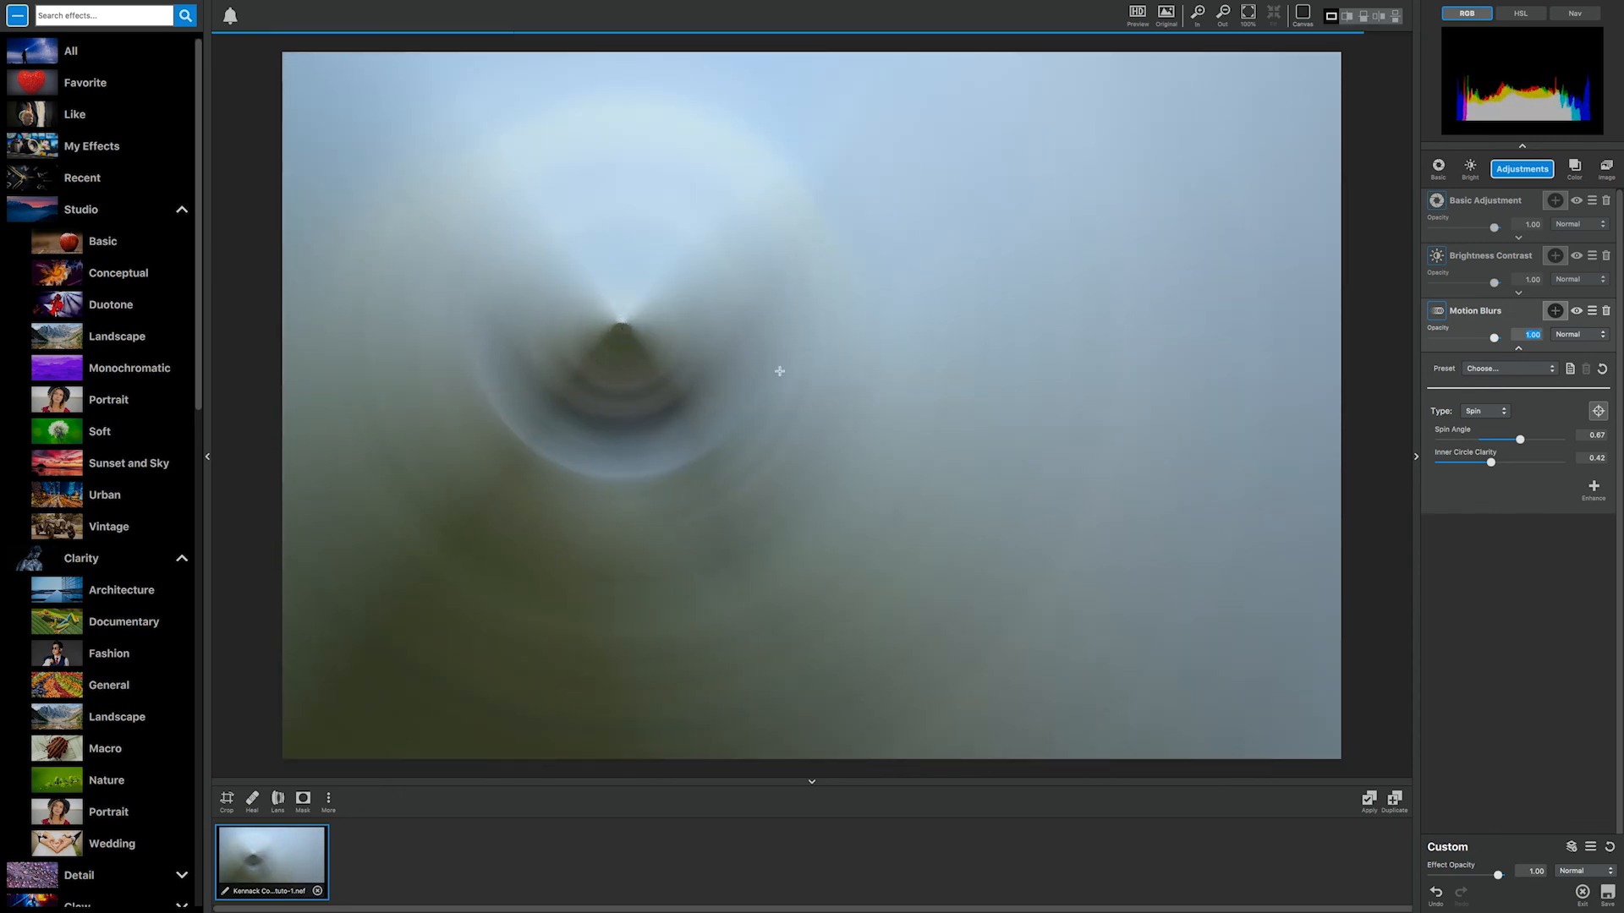
mouse_move(1491, 462)
left_mouse_down()
mouse_move(1522, 466)
mouse_move(1486, 441)
left_mouse_up()
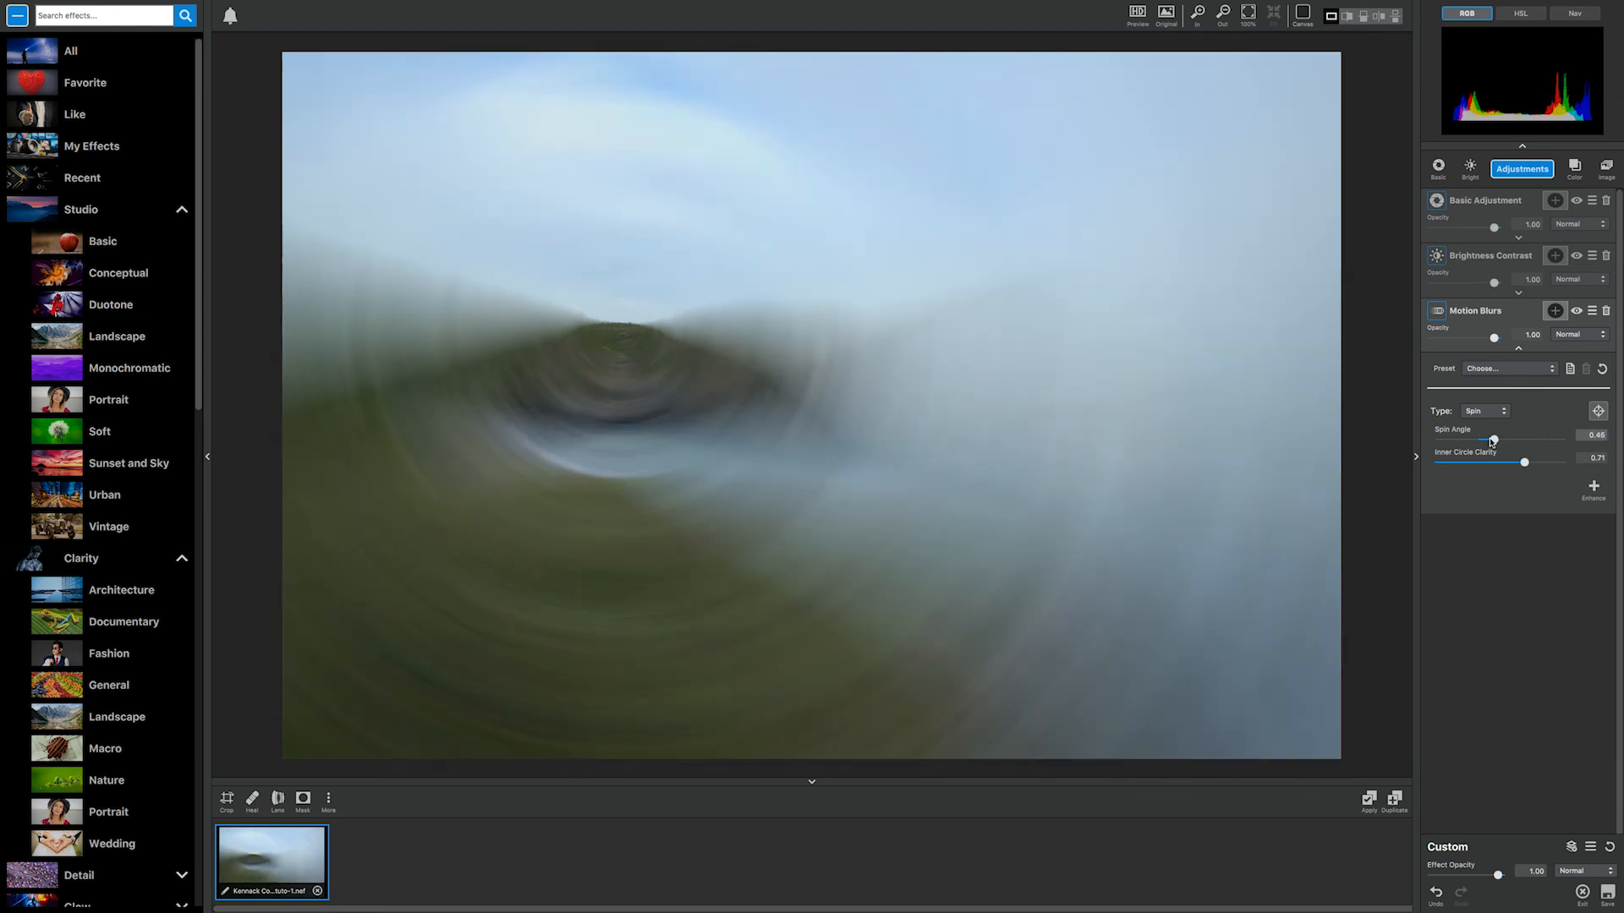
left_click_drag(1526, 463, 1476, 443)
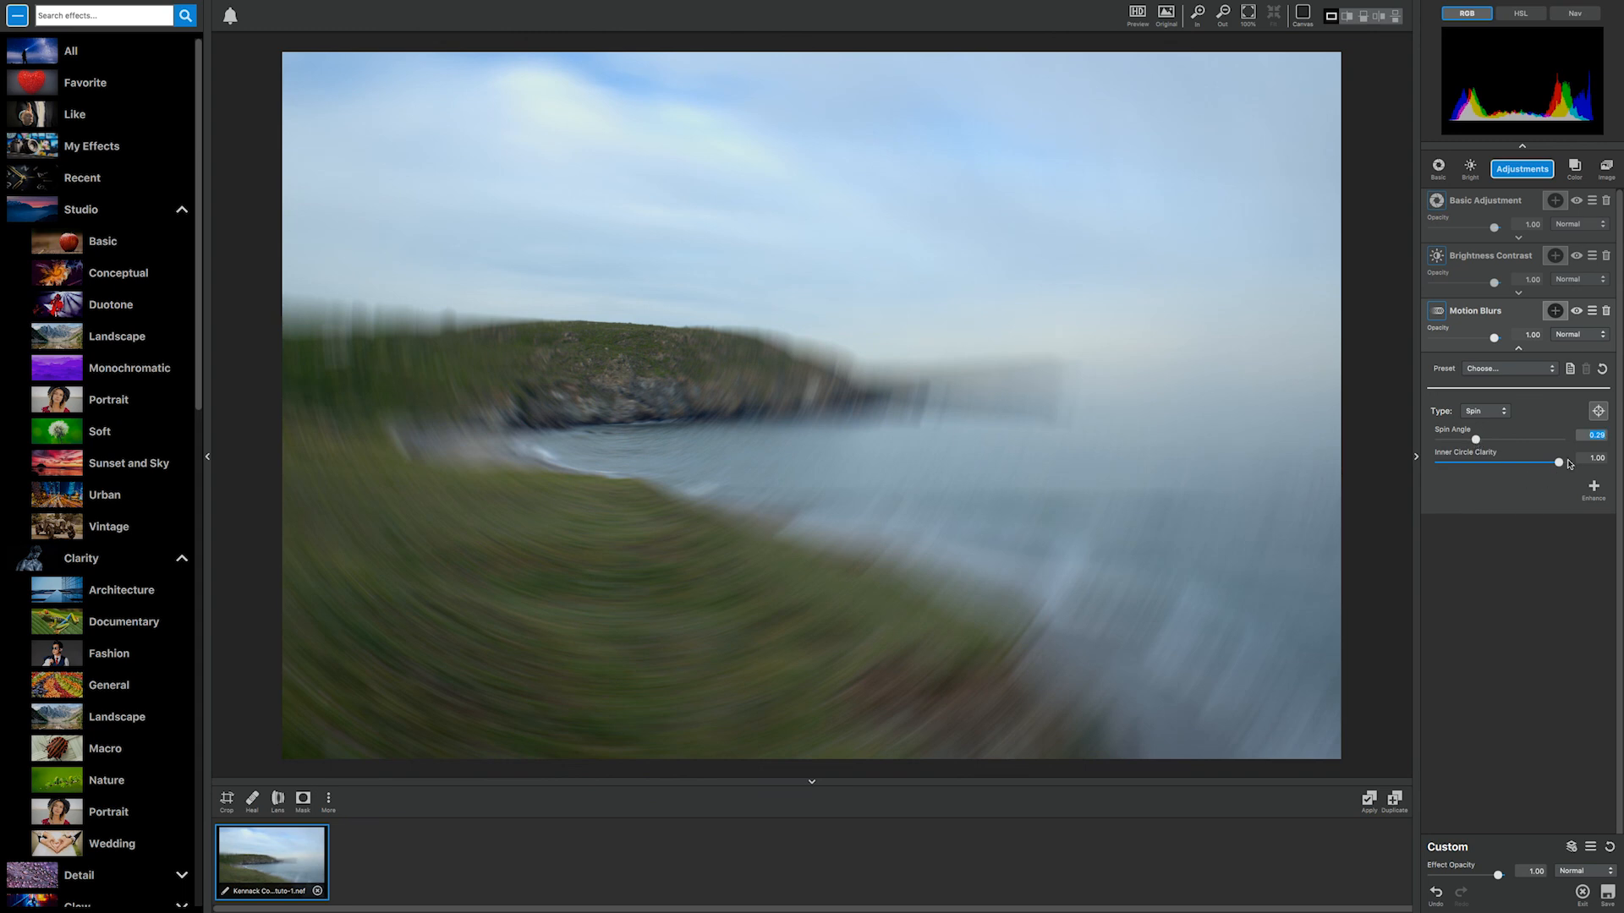
Step: Switch the blur type to Dither with radius 1.00, try 0.00 samples, and turn on Random Dither with samples at 0.49
left_click(1504, 414)
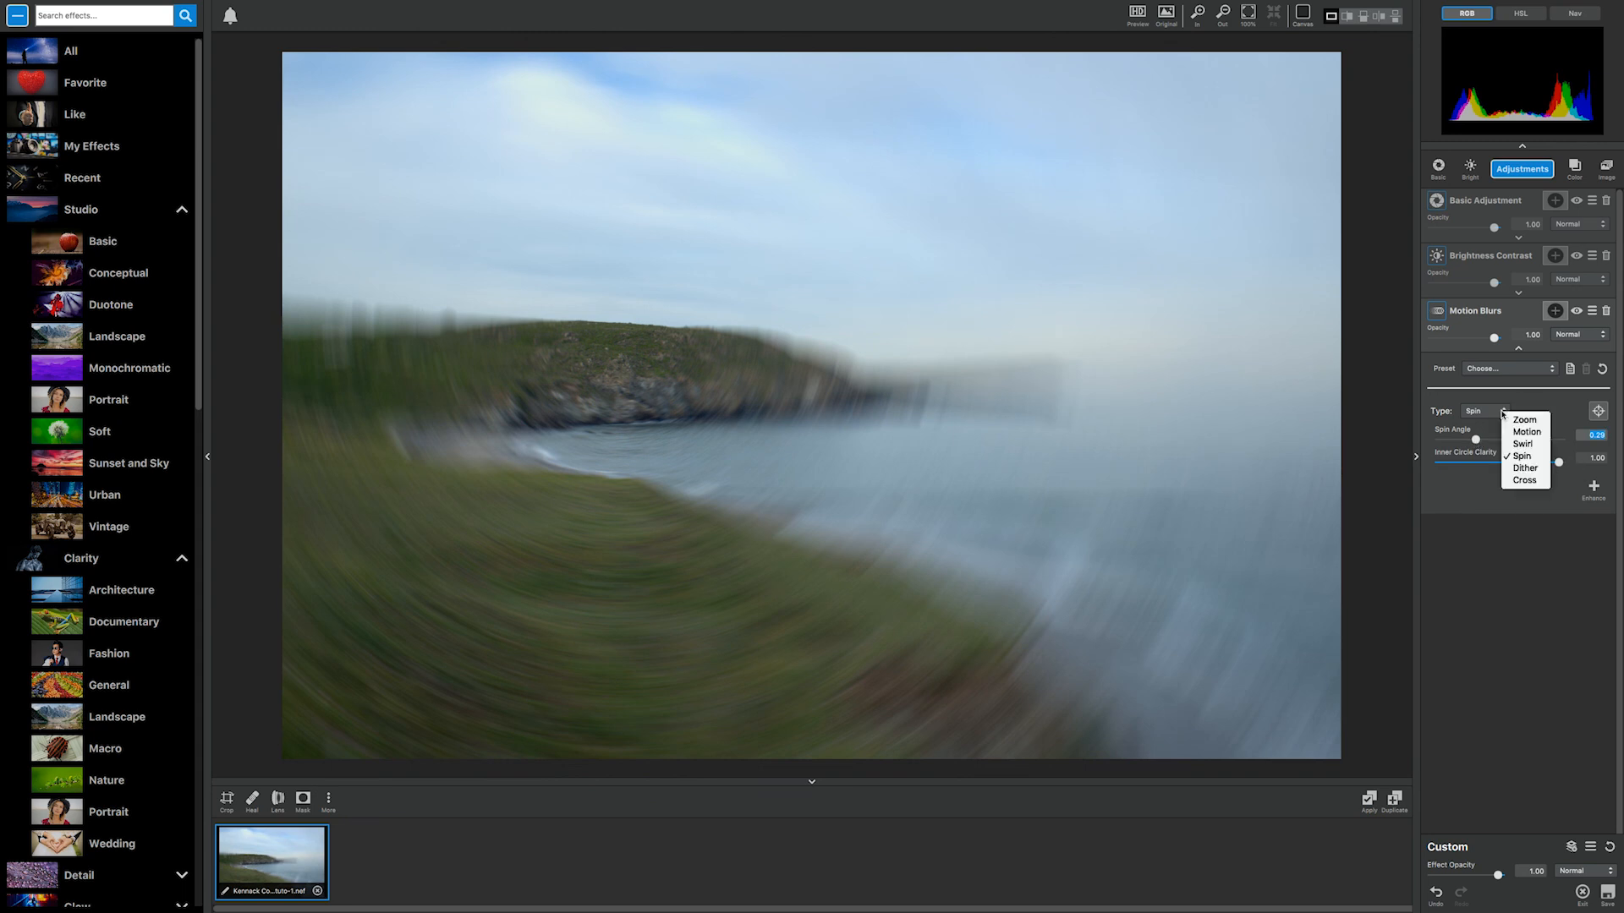
left_click(1525, 466)
left_click_drag(1488, 440, 1559, 440)
left_click(1467, 463)
left_click_drag(1470, 466, 1423, 457)
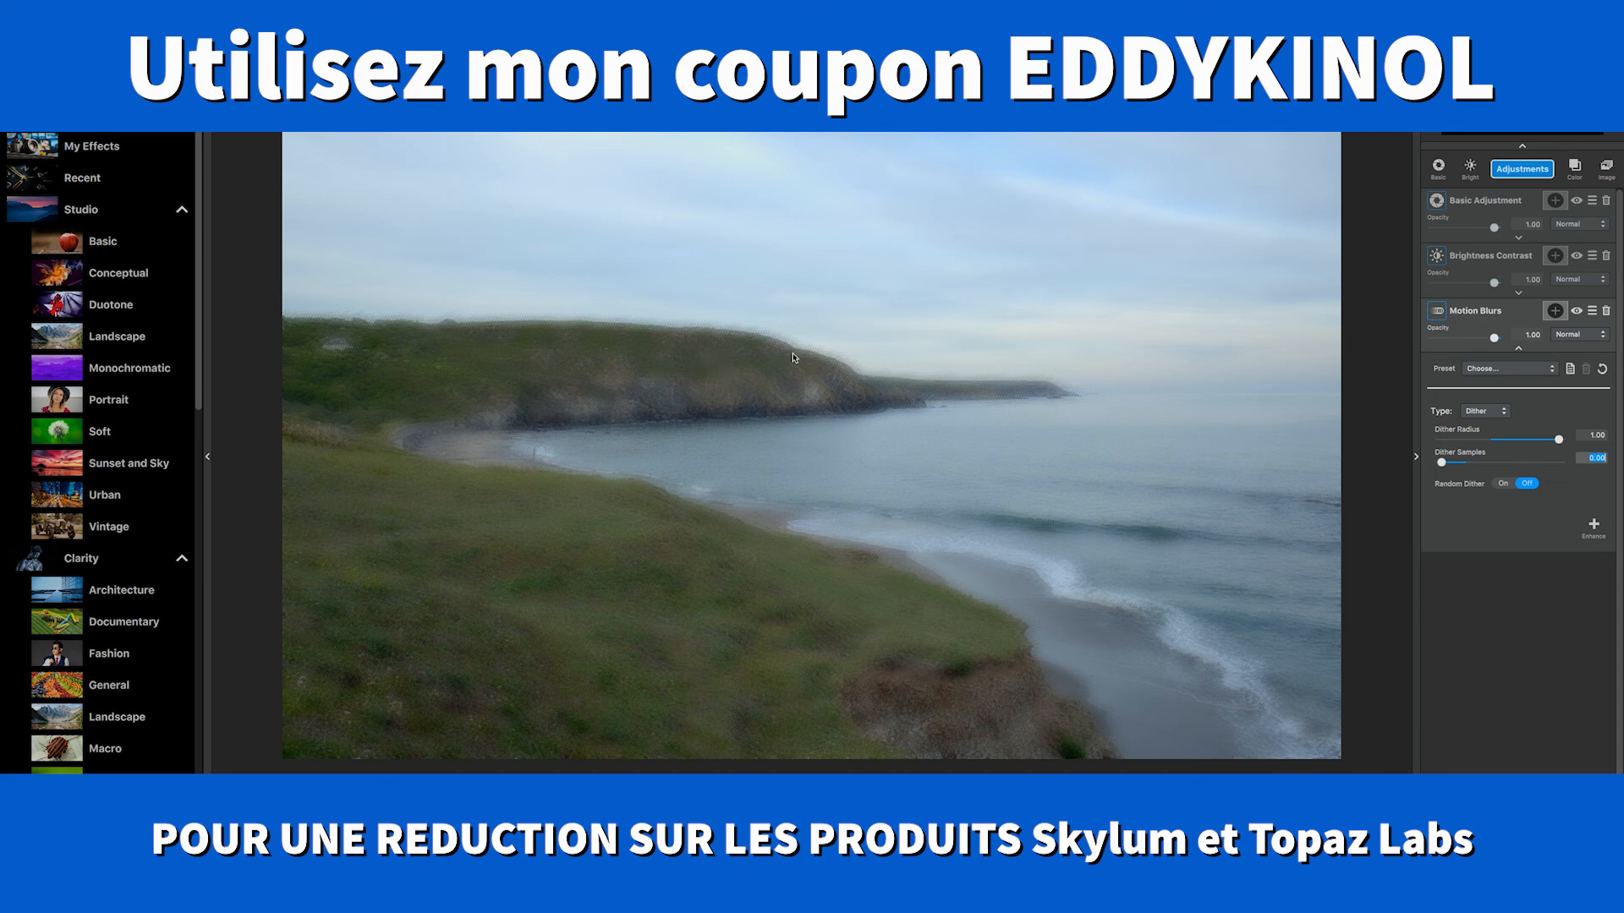
left_click(1503, 484)
left_click_drag(1442, 463, 1499, 462)
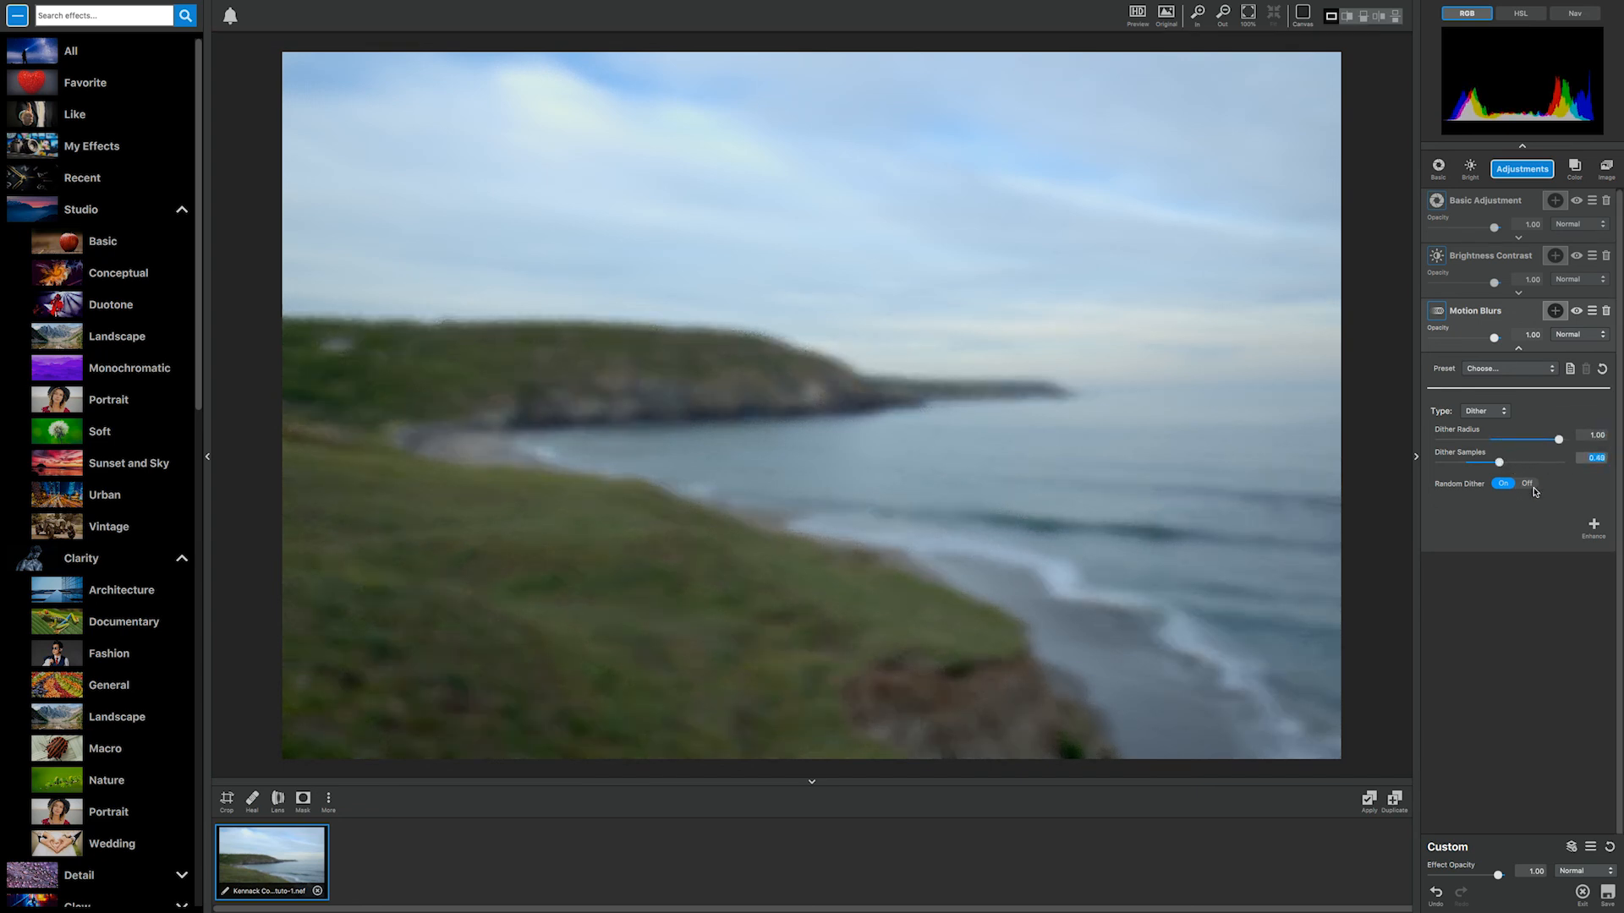
Step: Try the Cross blur type with cross weight 0.76 and opacity 0.64, and delete the Motion Blurs adjustment
left_click(1504, 413)
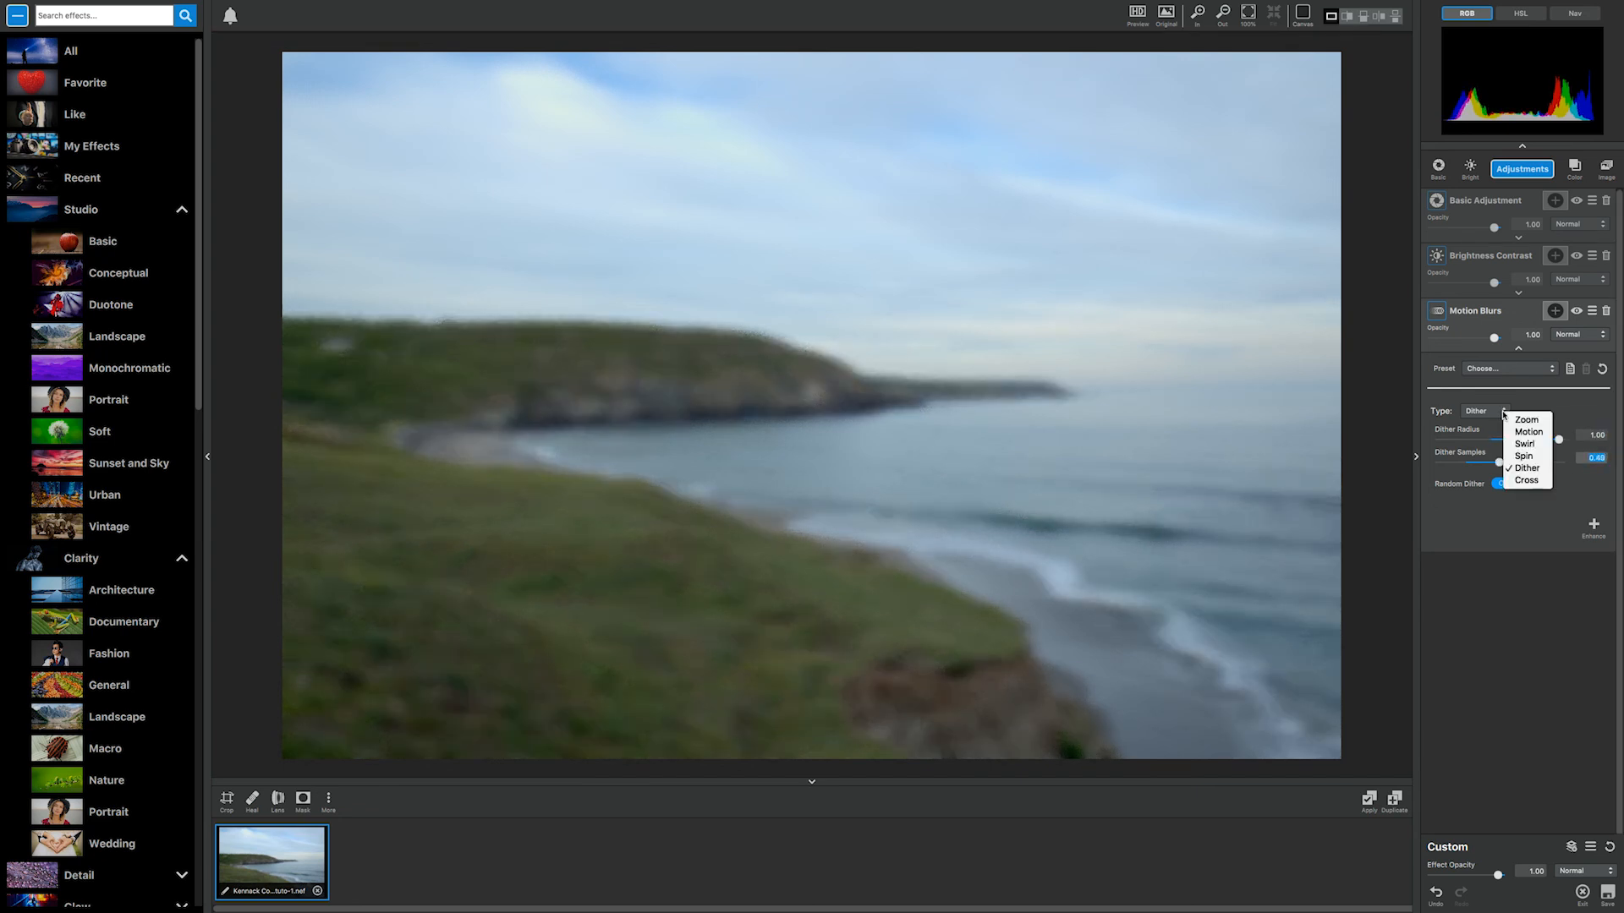
left_click(1535, 482)
left_click_drag(1466, 440, 1537, 436)
mouse_move(1494, 339)
left_mouse_down()
mouse_move(1451, 339)
mouse_move(1471, 339)
left_mouse_up()
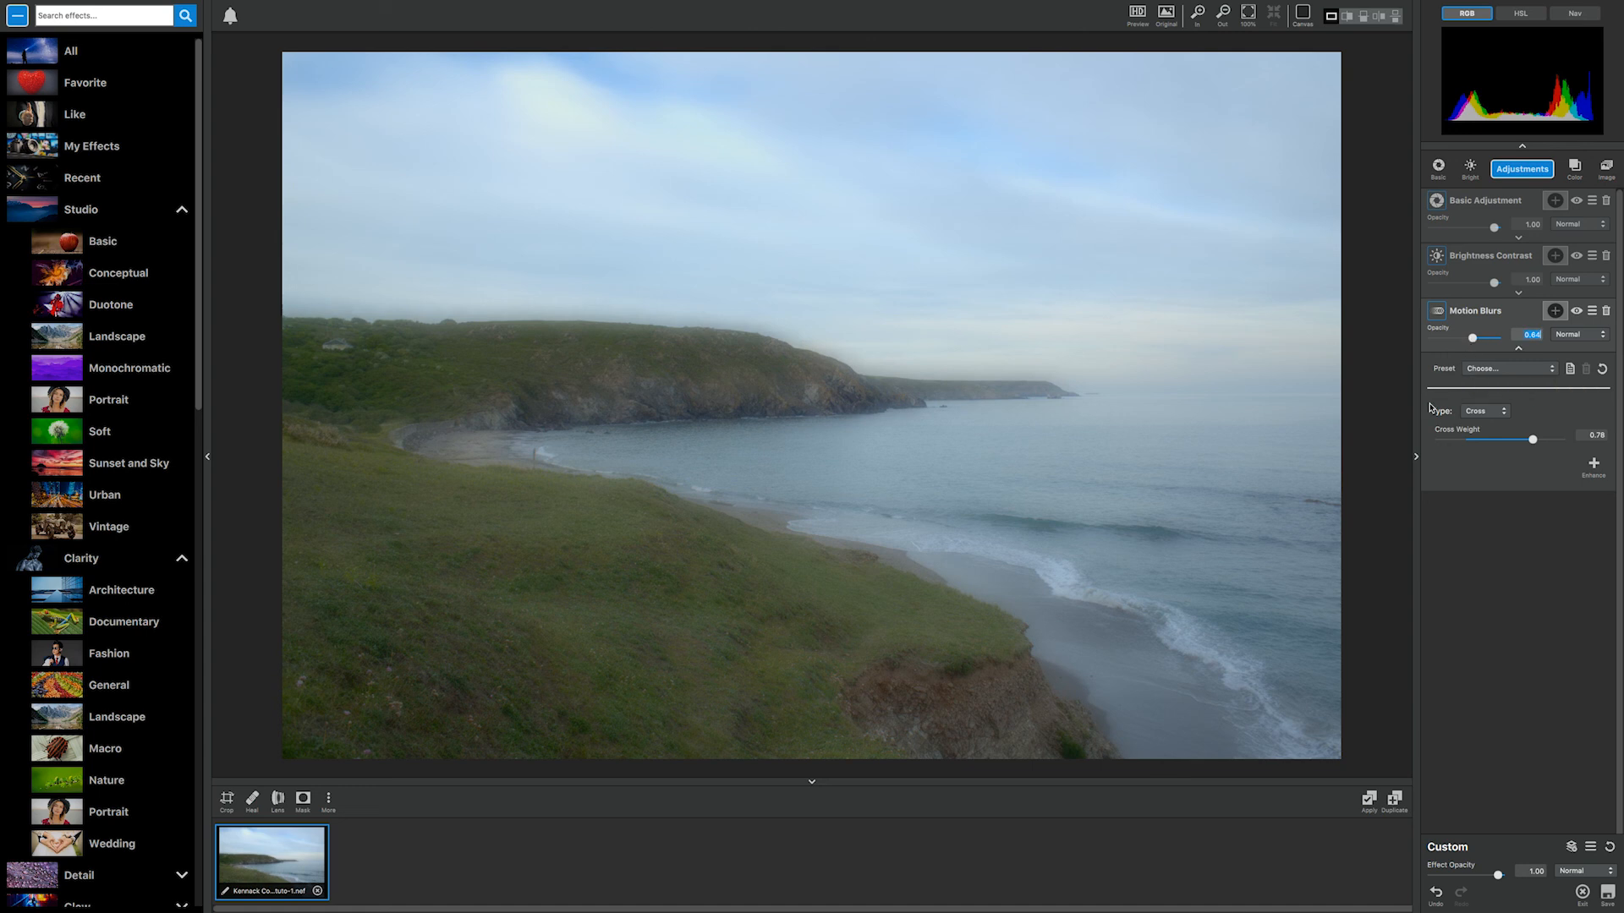
left_click(1606, 312)
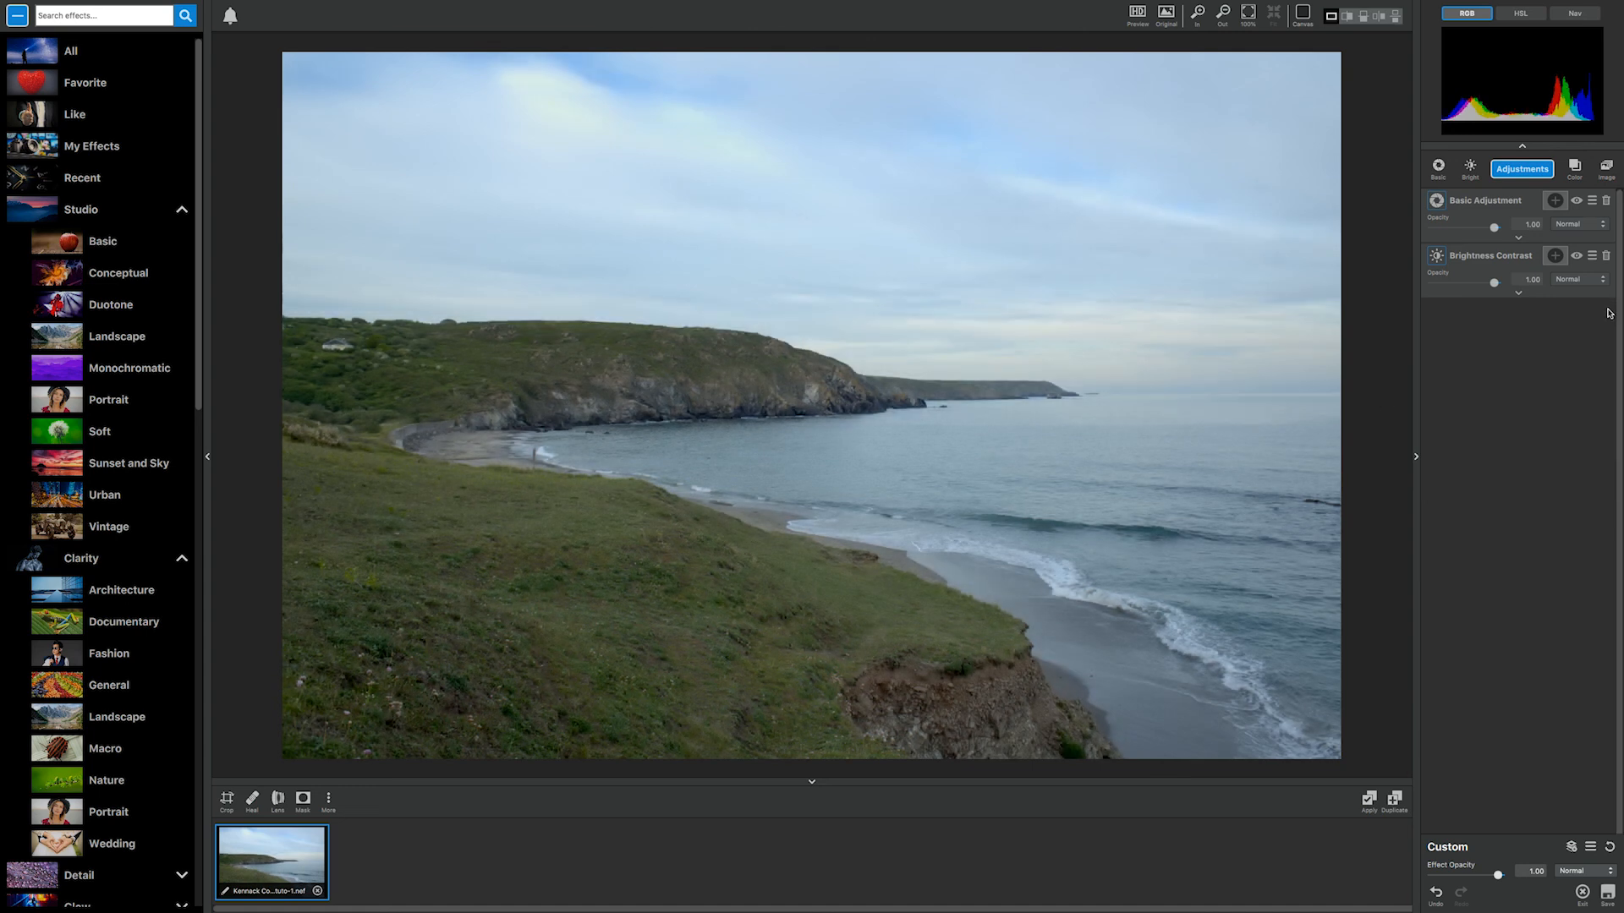